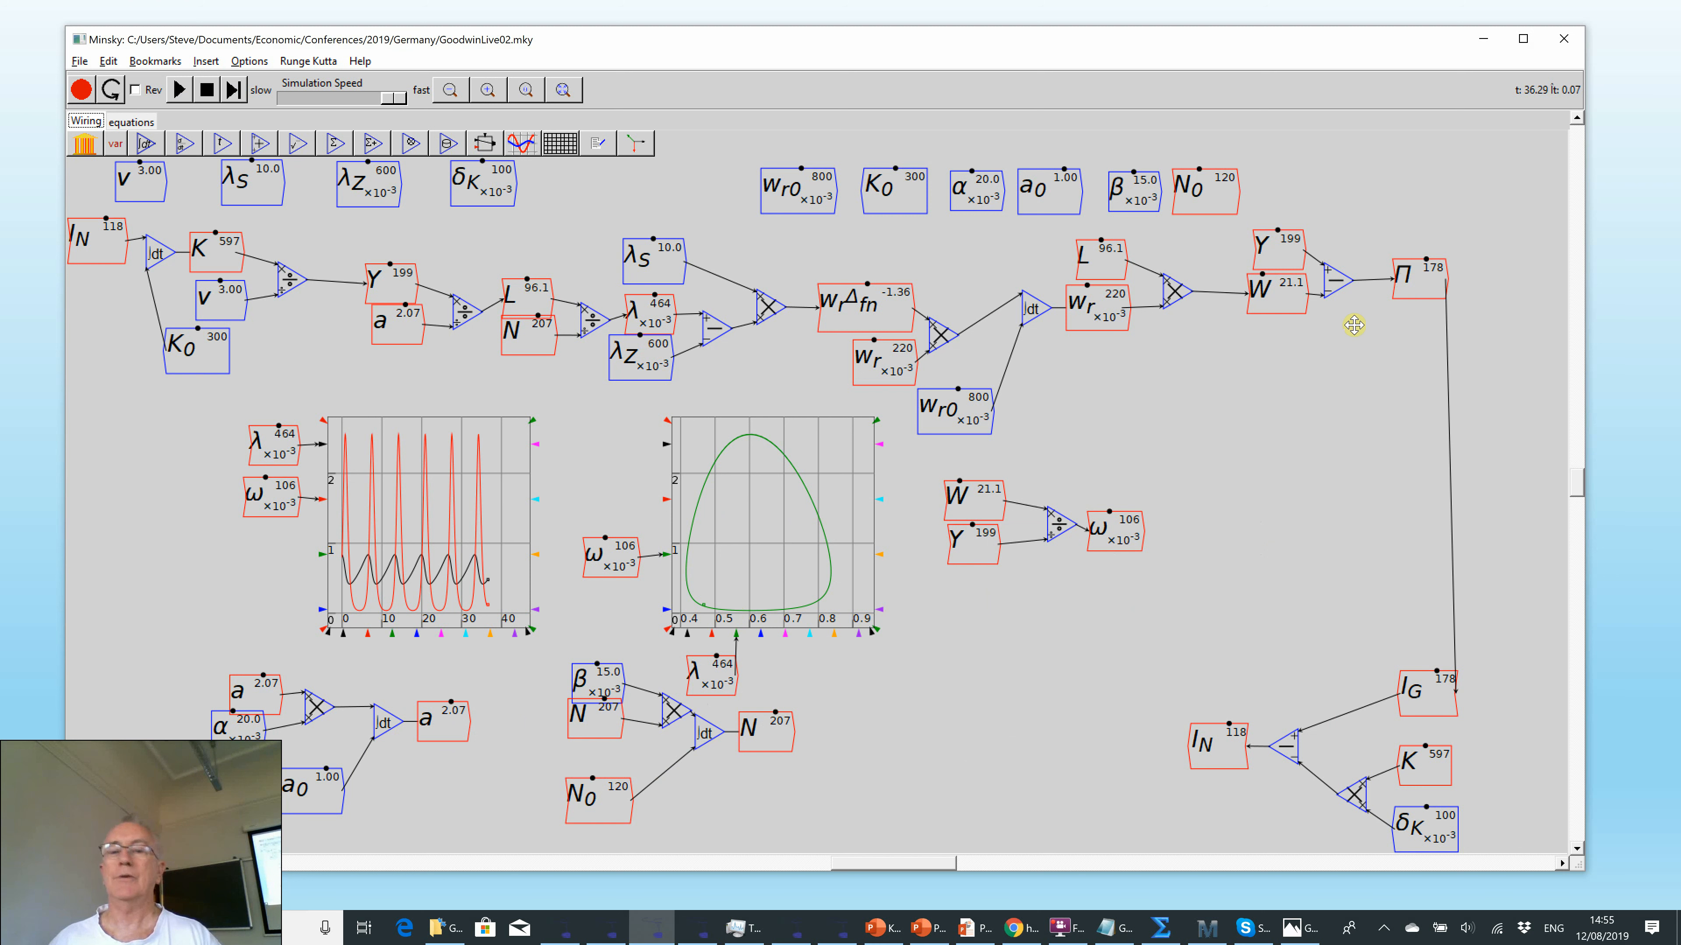
pyautogui.moveTo(1406, 278); pyautogui.dragTo(1456, 281)
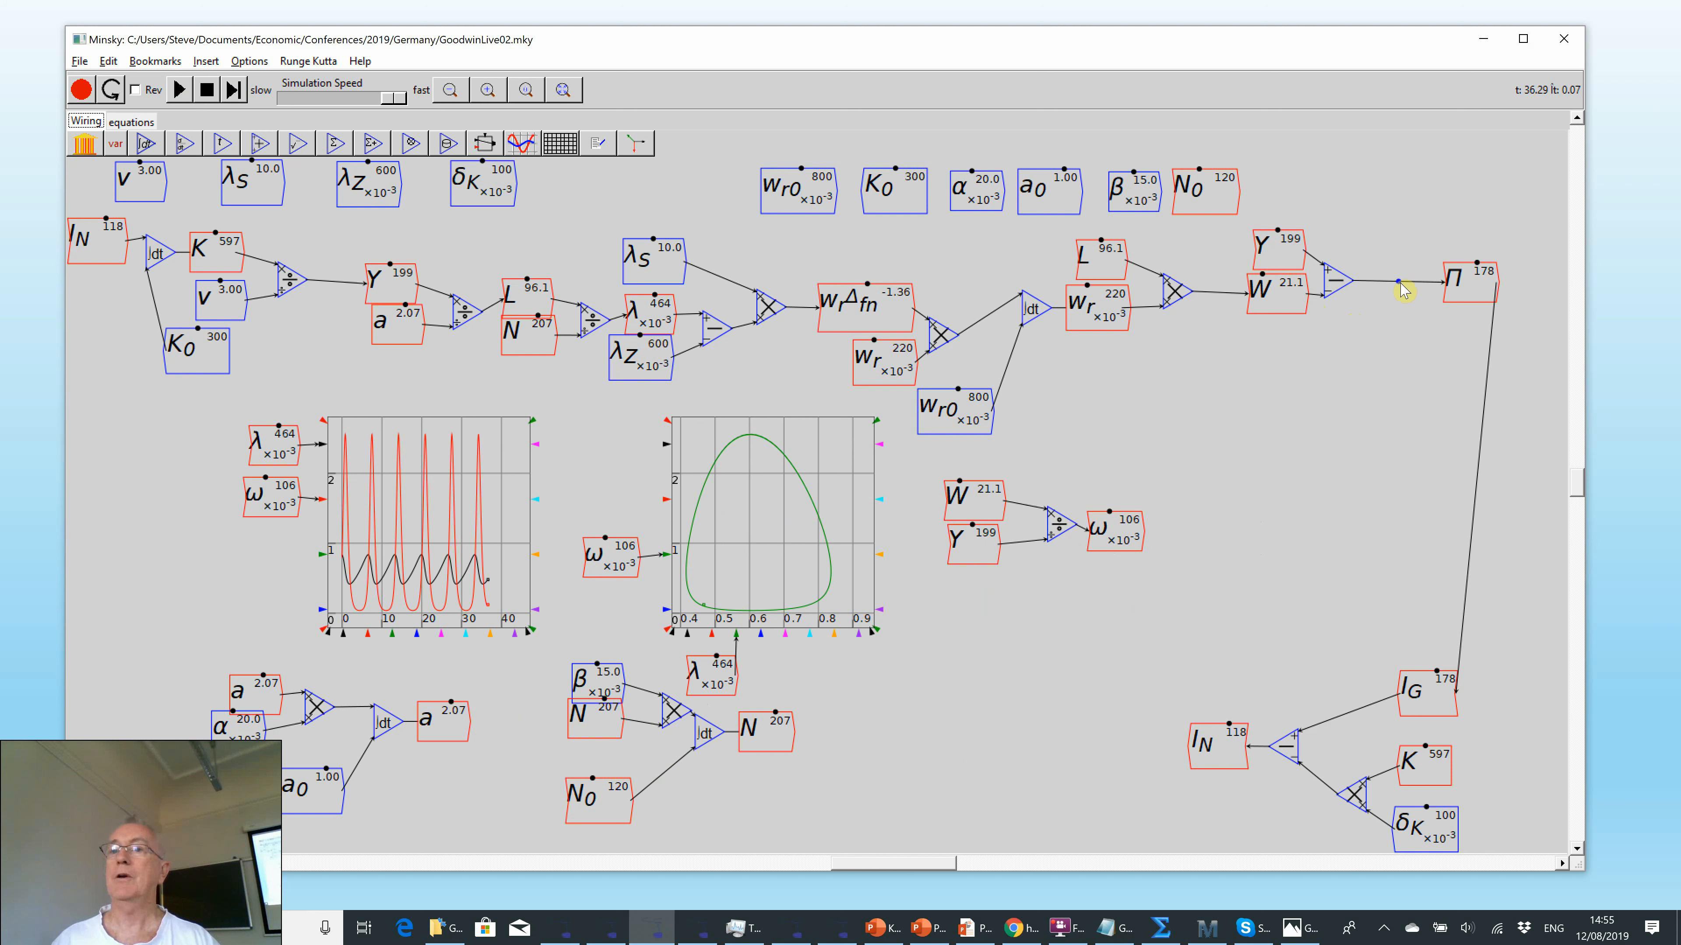
pyautogui.moveTo(1456, 277); pyautogui.dragTo(1413, 273)
pyautogui.click(1452, 489)
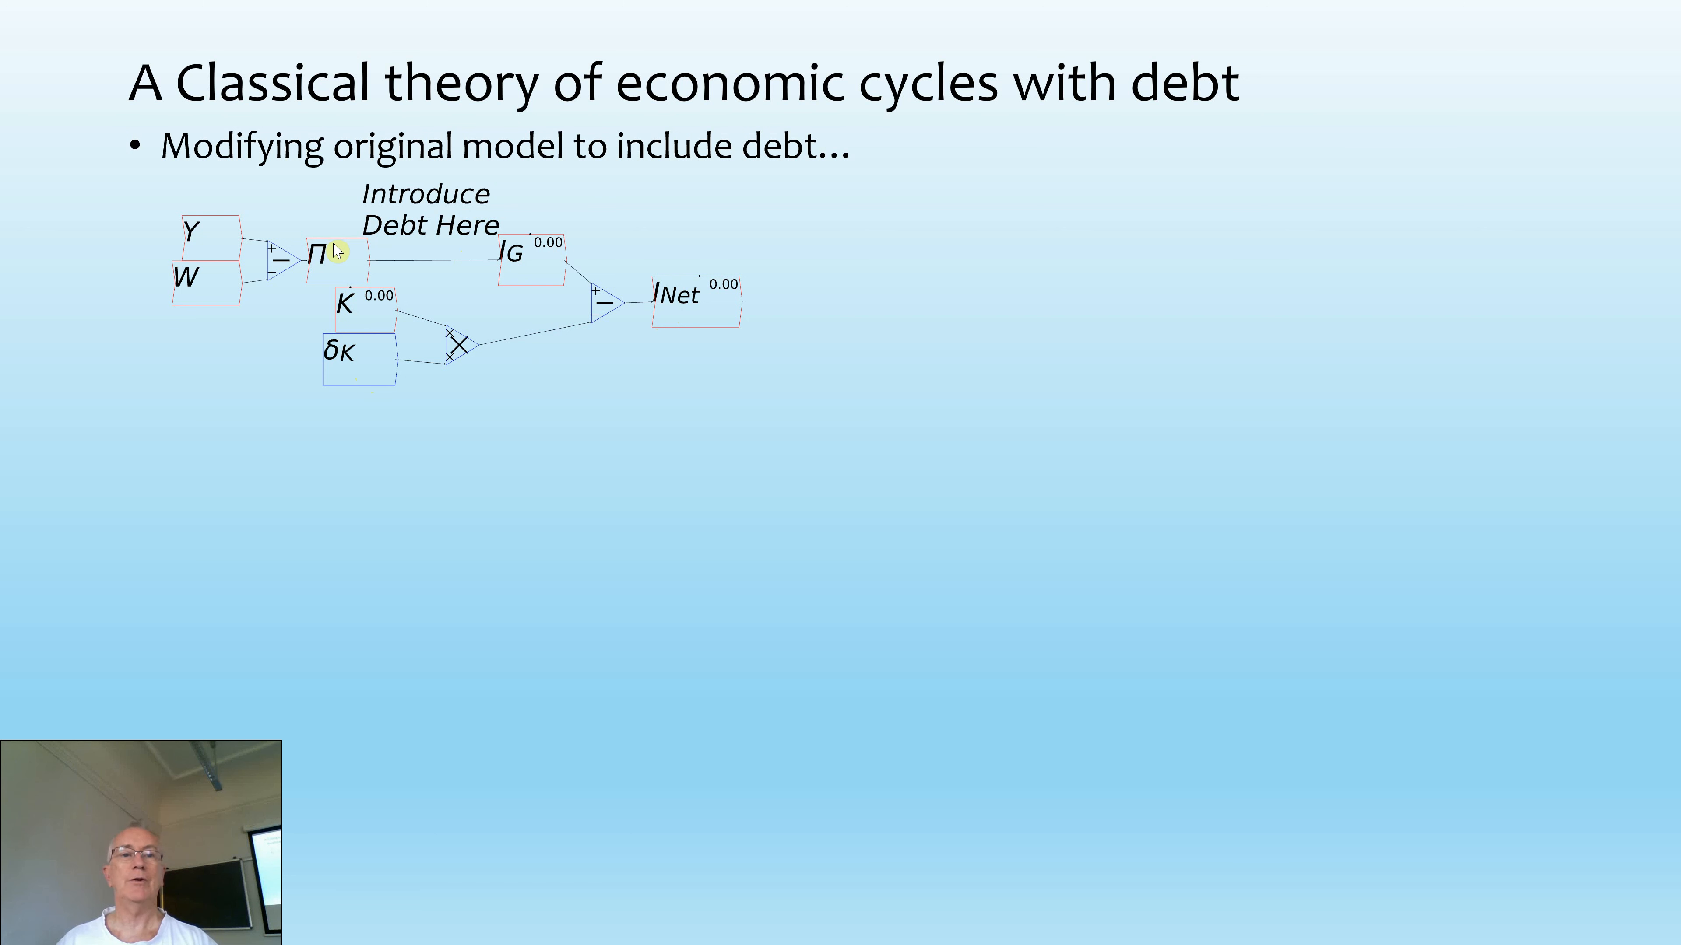
# - Return to Minsky and move the block of parameters from wr0 to N0 along the upper row, beside δK
pyautogui.hotkey('alt', 'Tab')
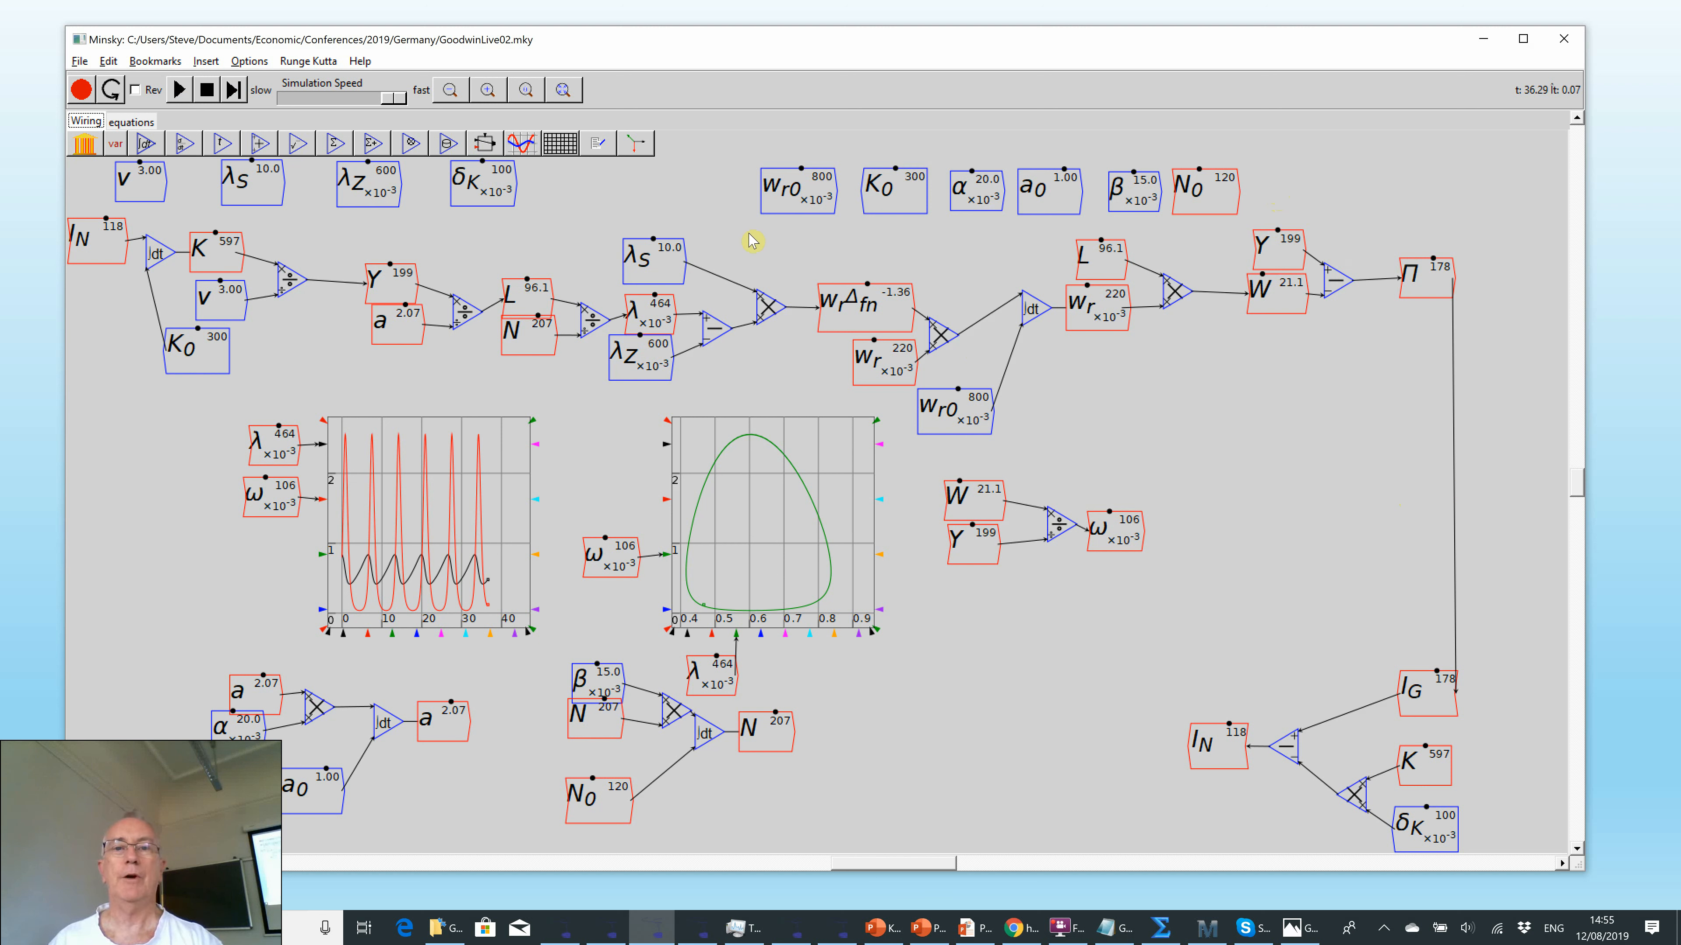
pyautogui.moveTo(919, 187); pyautogui.dragTo(1261, 149)
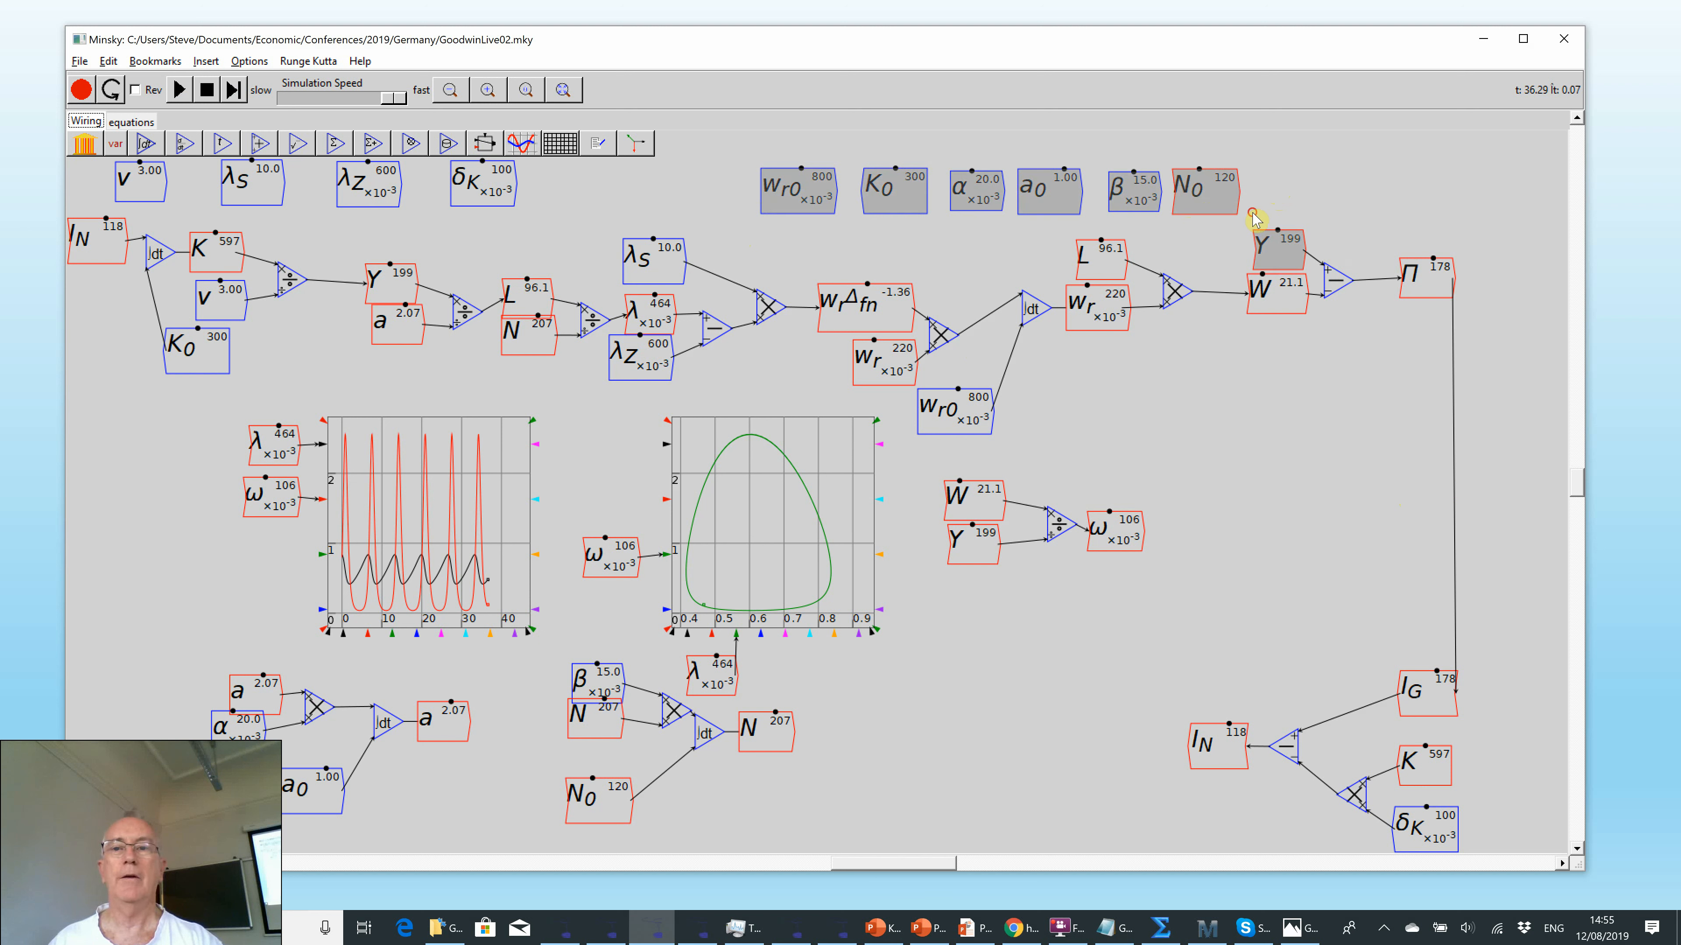
pyautogui.click(1085, 190)
pyautogui.moveTo(1082, 182); pyautogui.dragTo(587, 196)
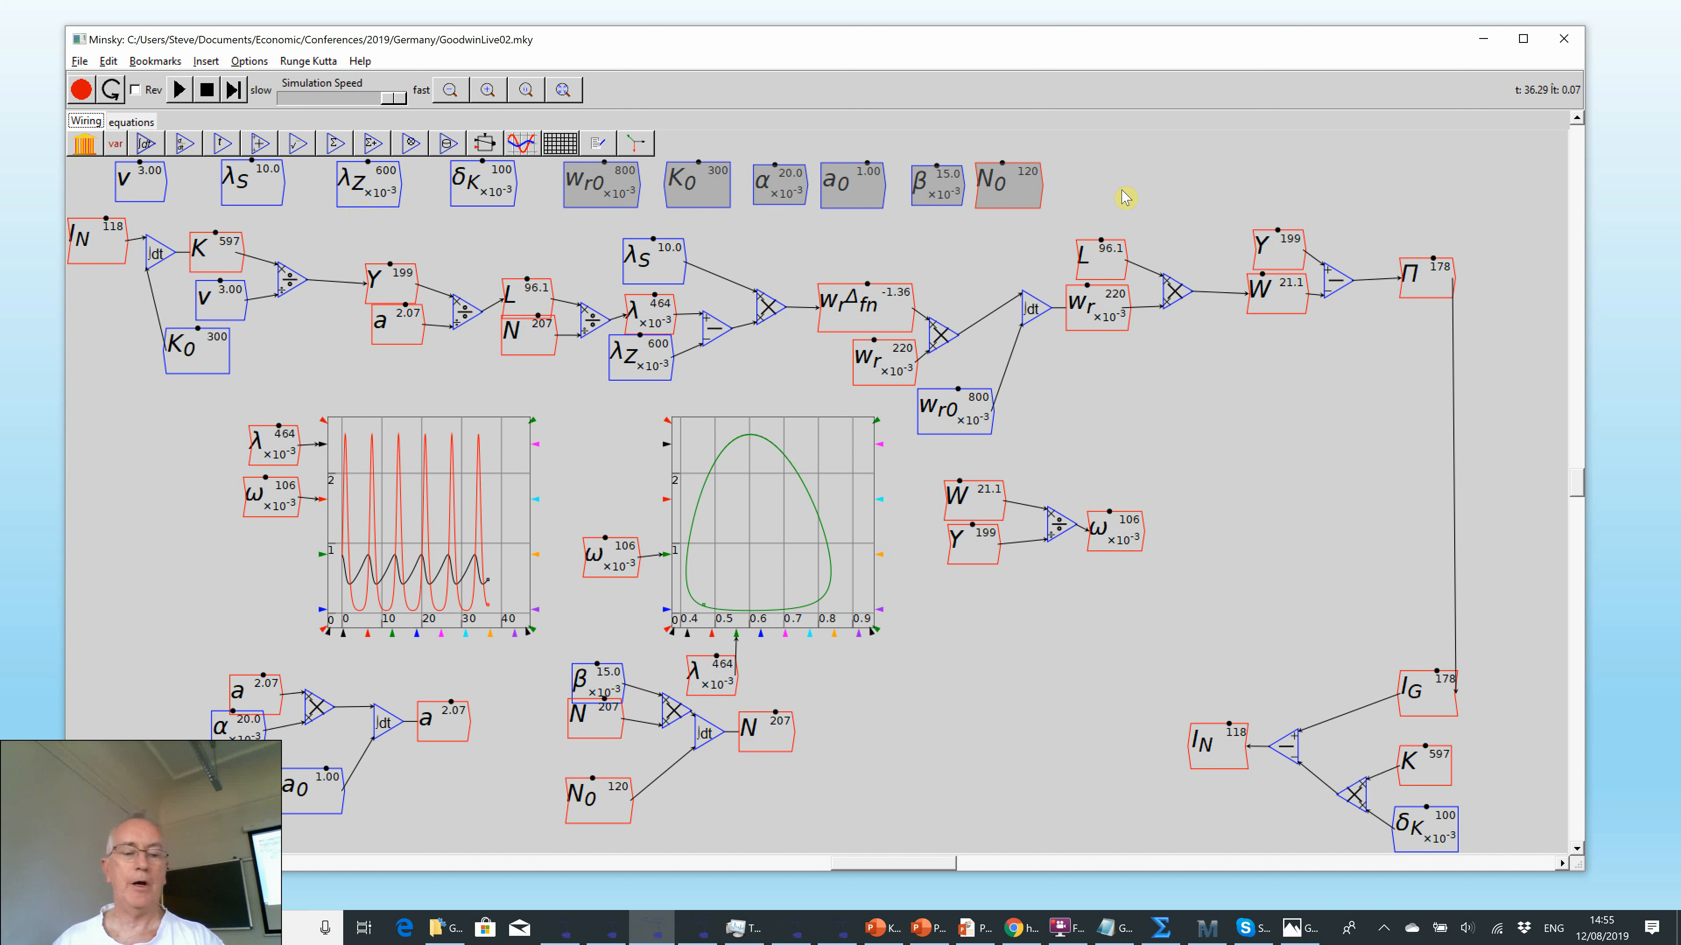
# - Create a variable named \pi_S, set its type to parameter and give it an initial value of 10
pyautogui.write('\\pi_S')
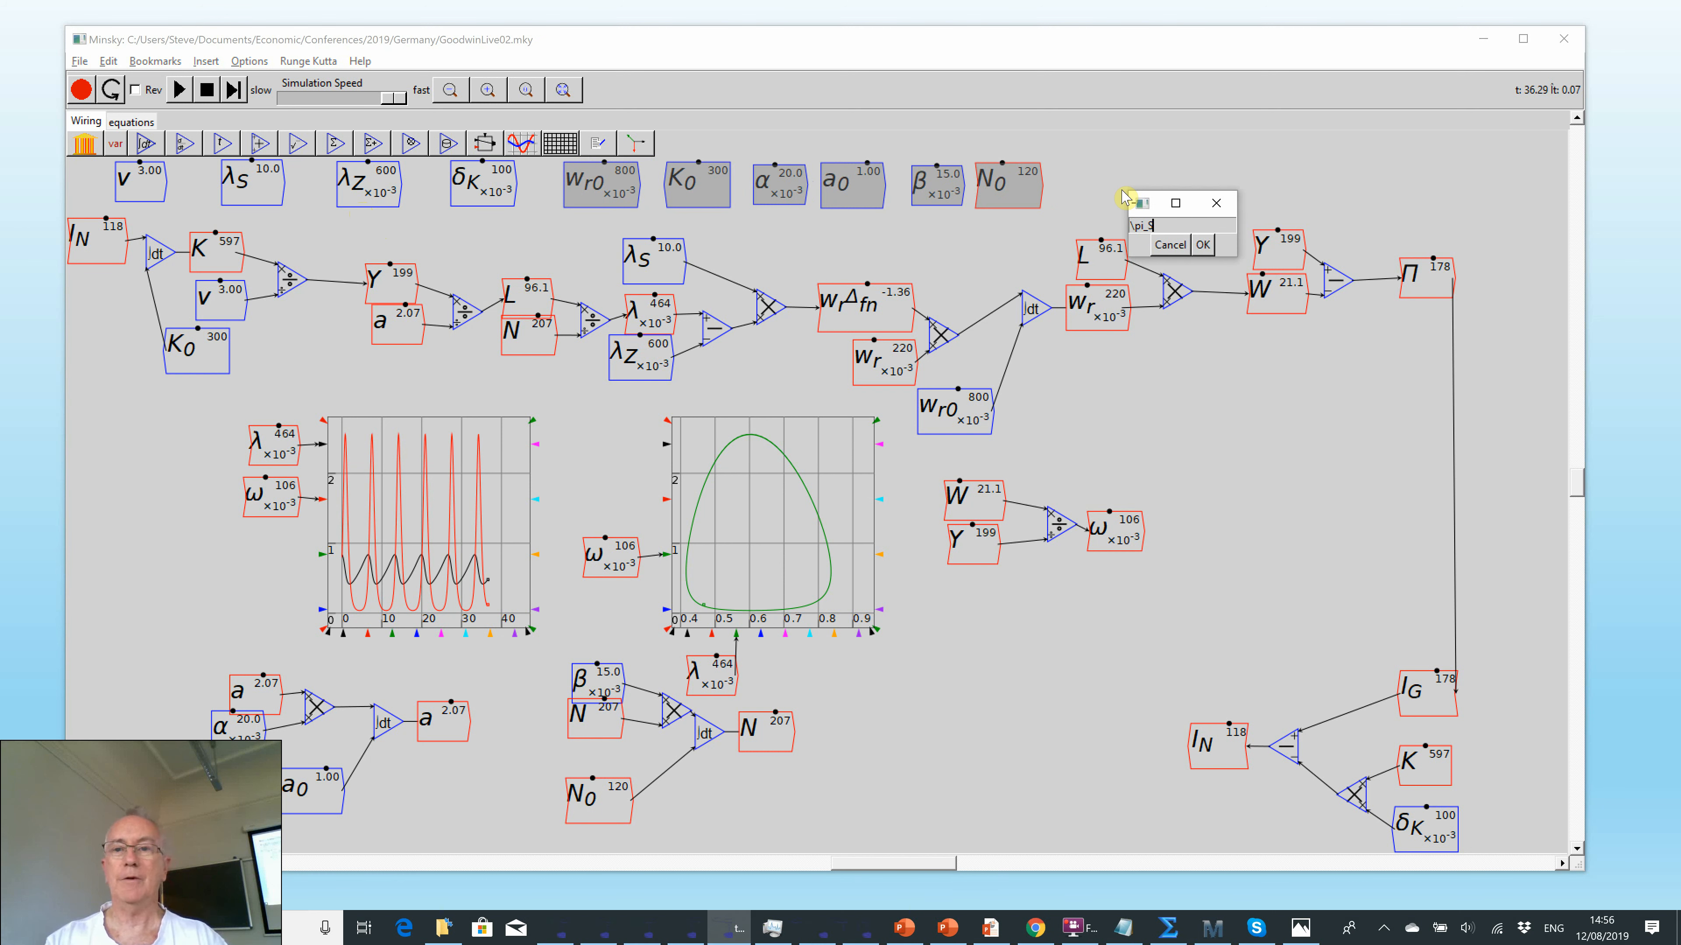
pyautogui.press('Return')
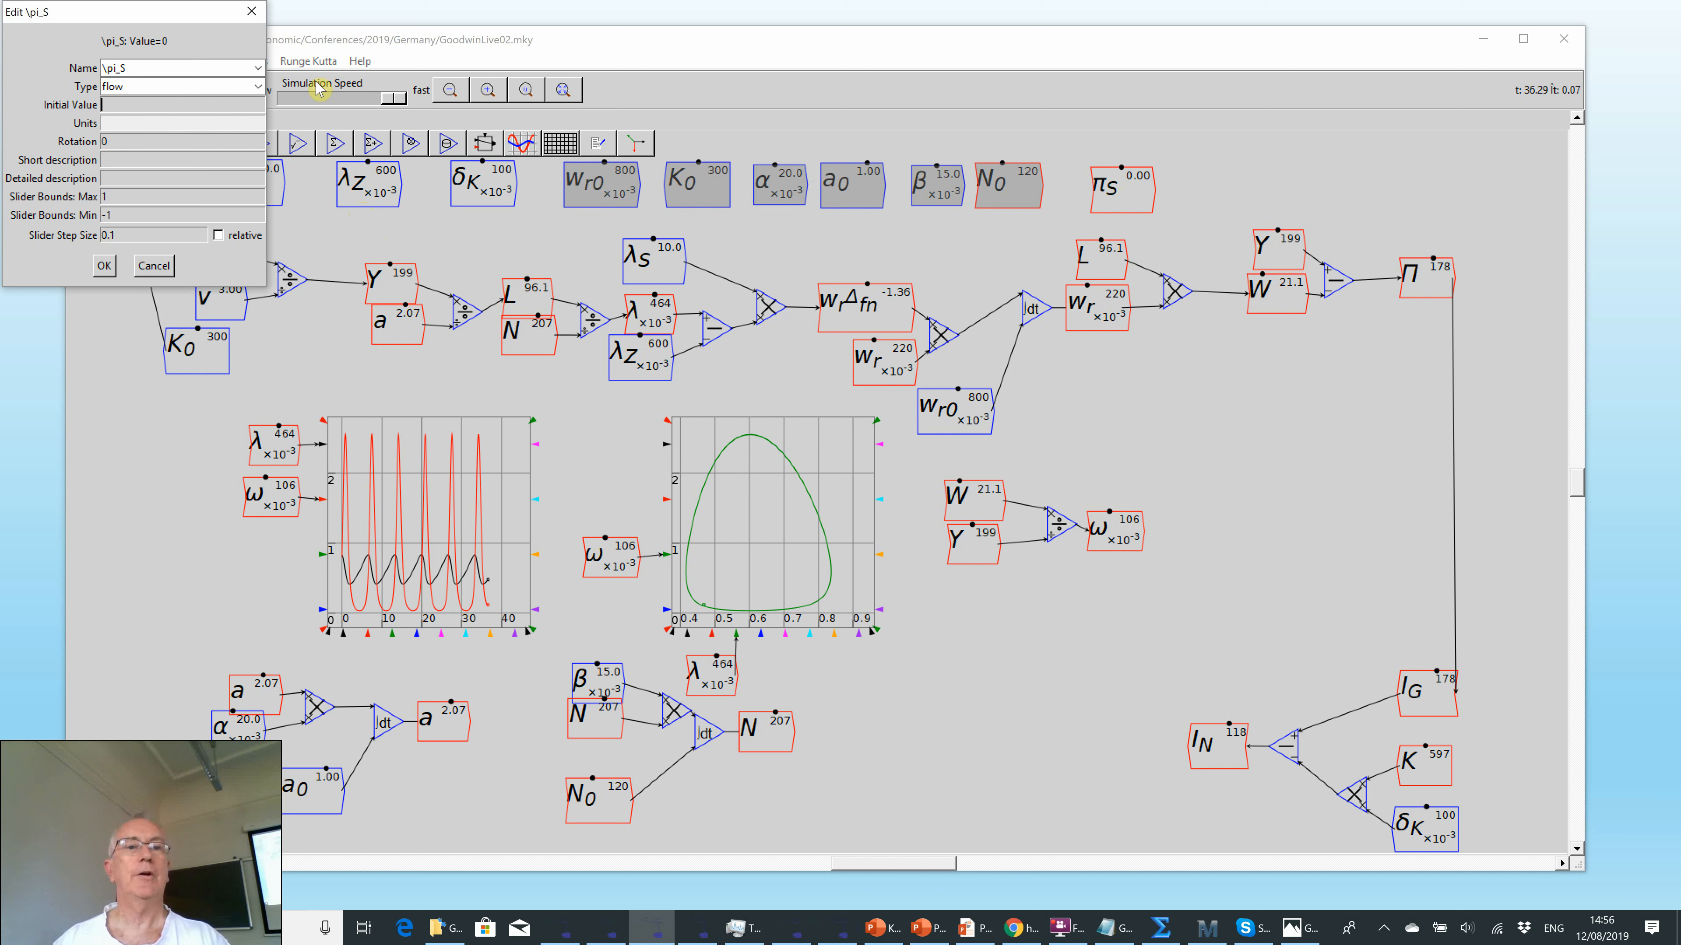
pyautogui.click(255, 86)
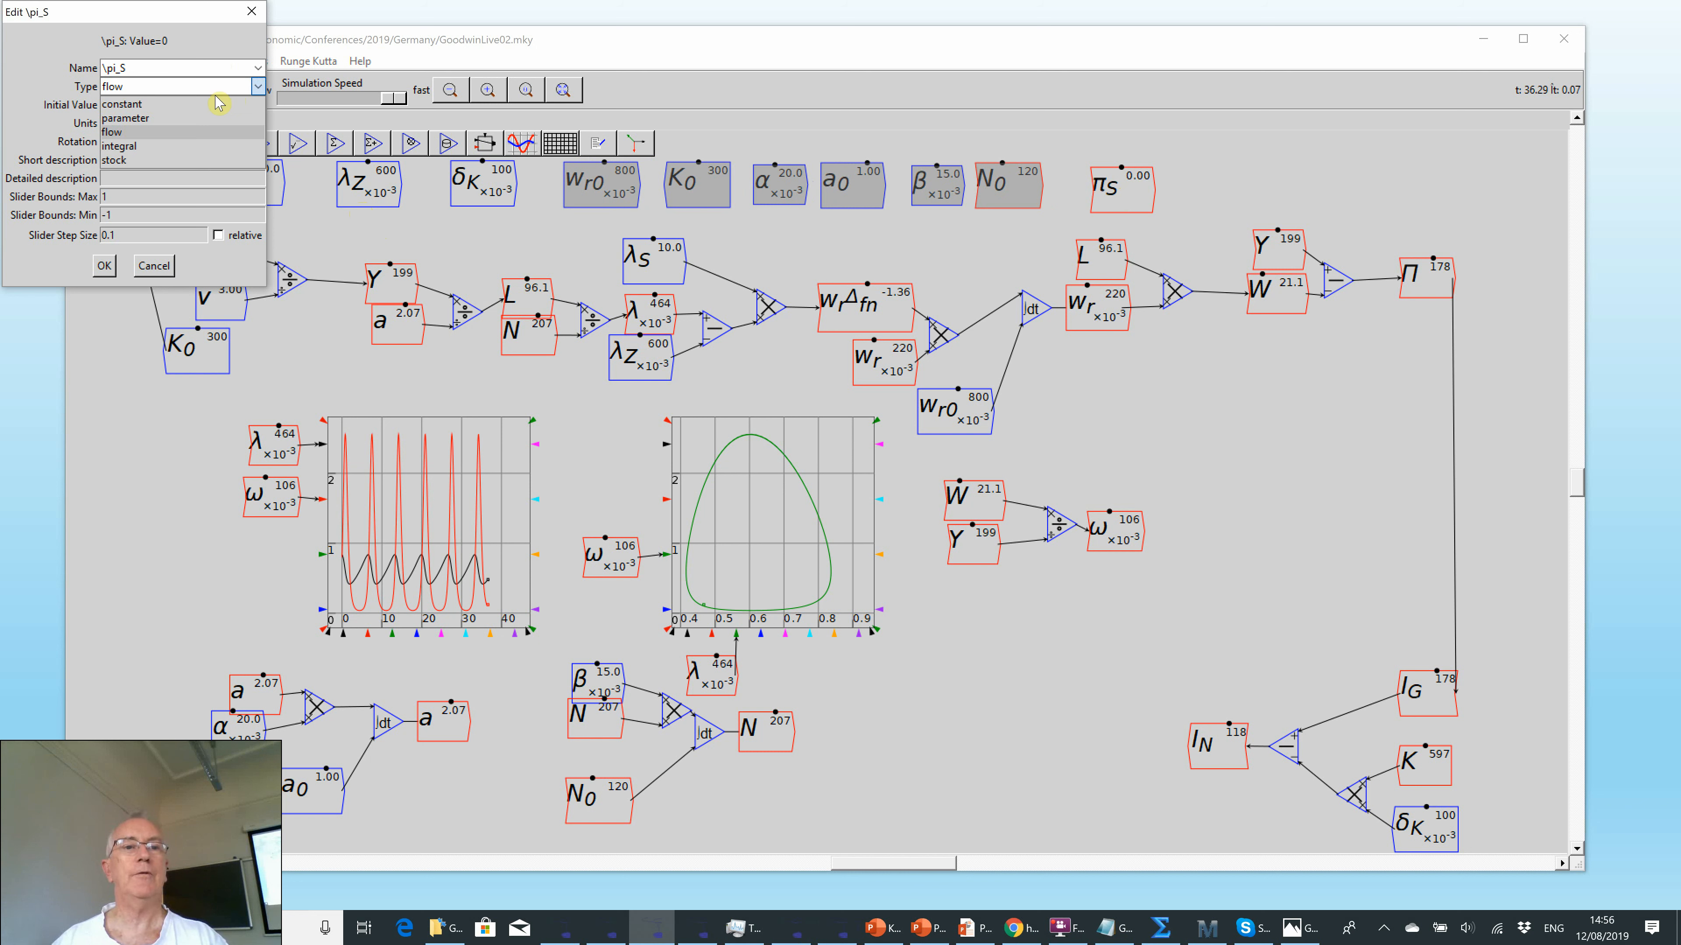
pyautogui.click(199, 120)
pyautogui.click(167, 105)
pyautogui.write('10')
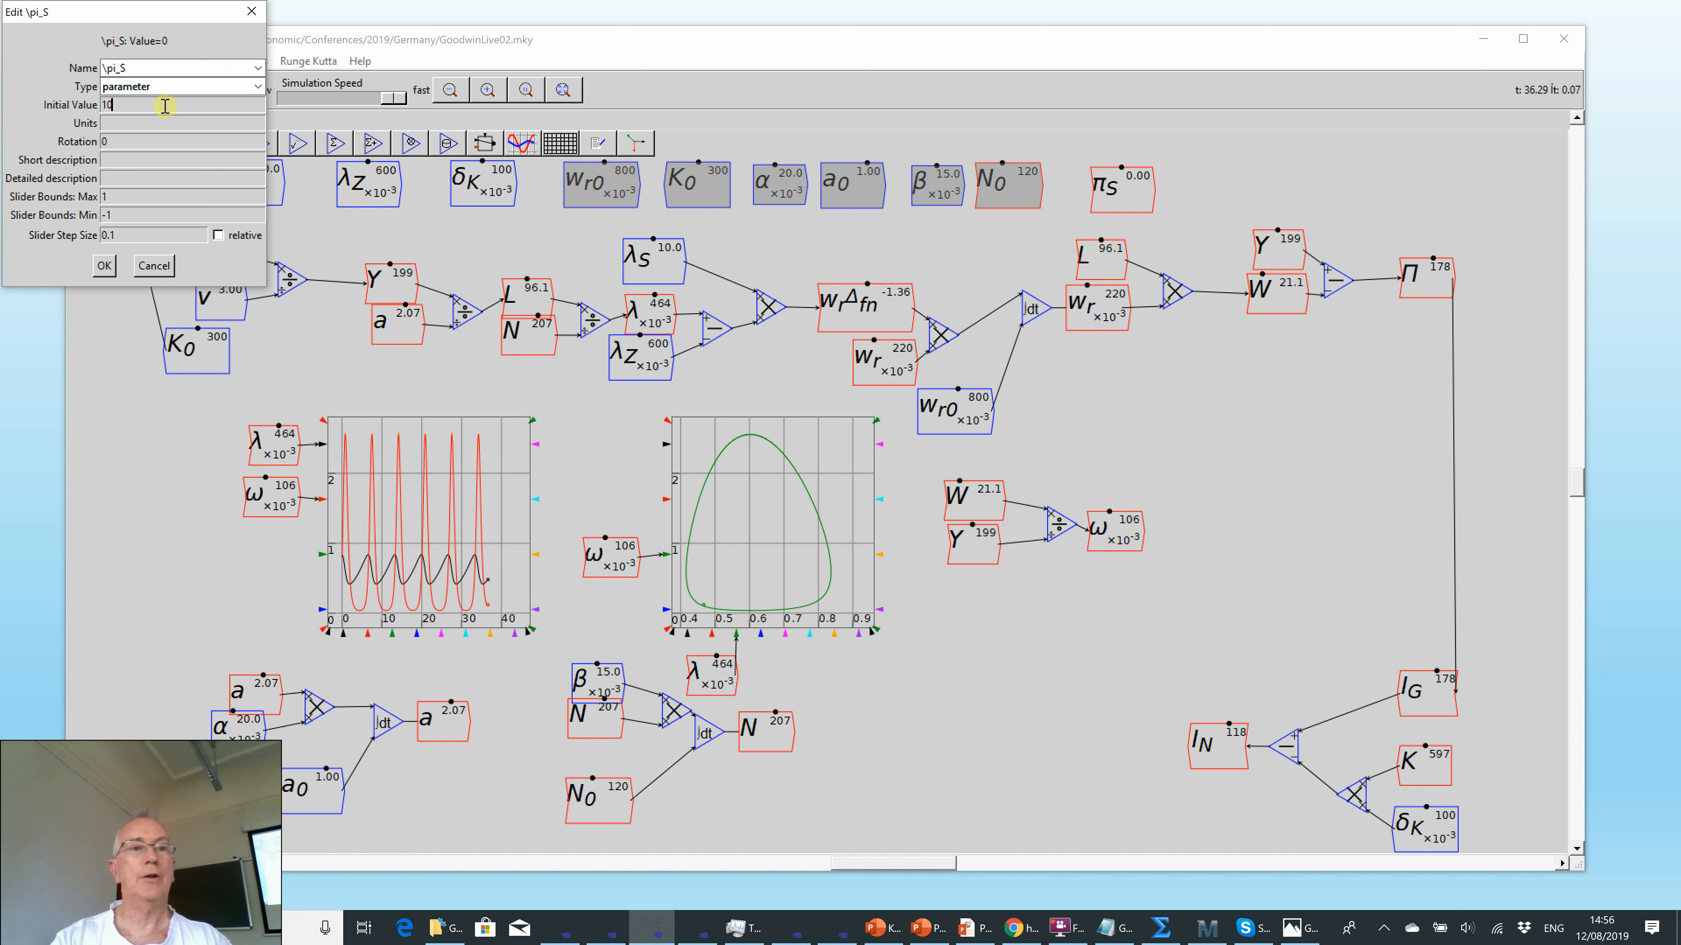
# - Set the \pi_S slider maximum to 20, adjust its minimum, and align the parameter with the upper row
pyautogui.click(137, 197)
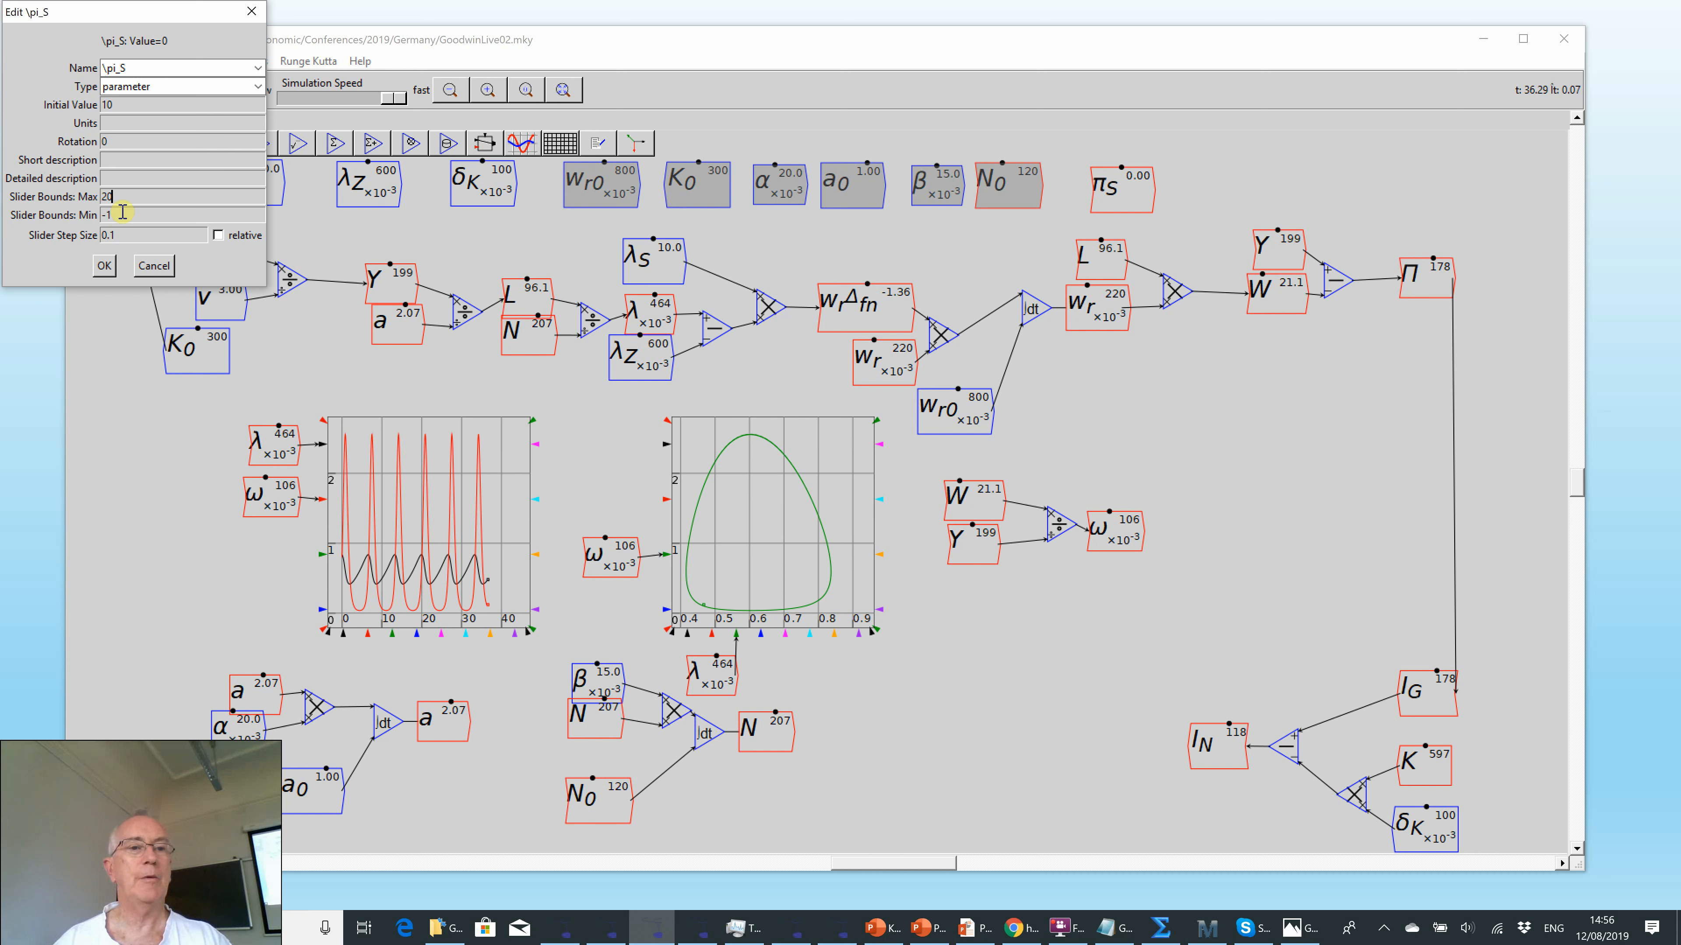
pyautogui.moveTo(115, 215); pyautogui.dragTo(83, 240)
pyautogui.write('11')
pyautogui.click(104, 267)
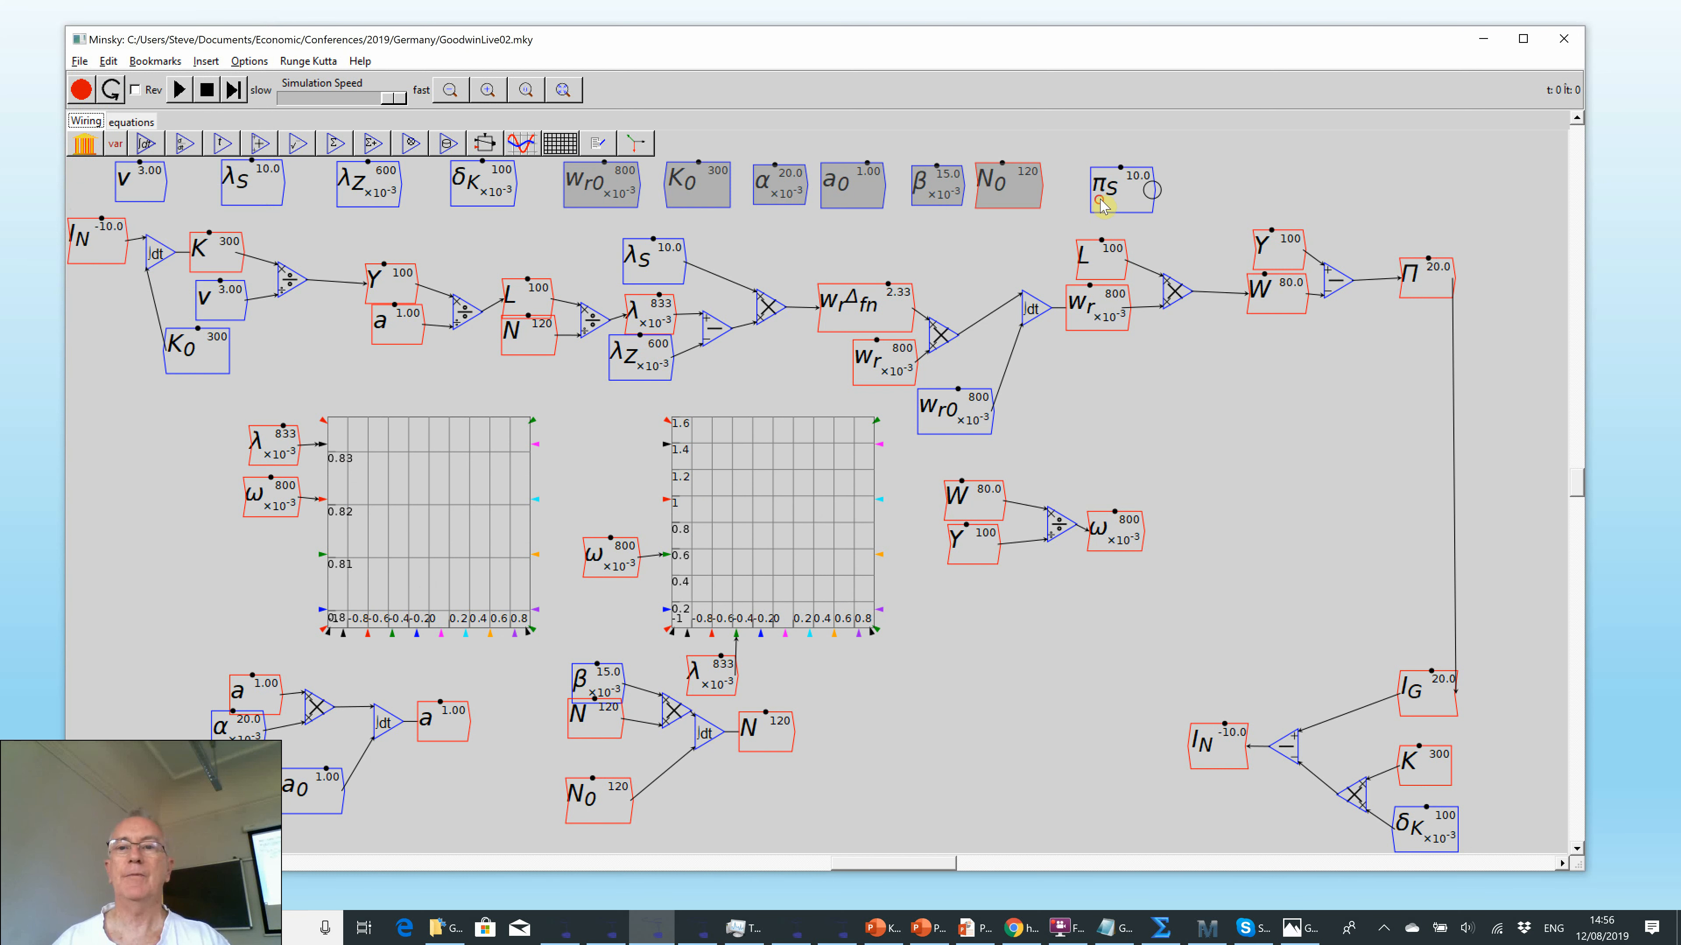
pyautogui.moveTo(1101, 206); pyautogui.dragTo(1102, 202)
# - Create a variable named \pi_Z, set its type to parameter and give it an initial value of 0.03
pyautogui.write('\\pi')
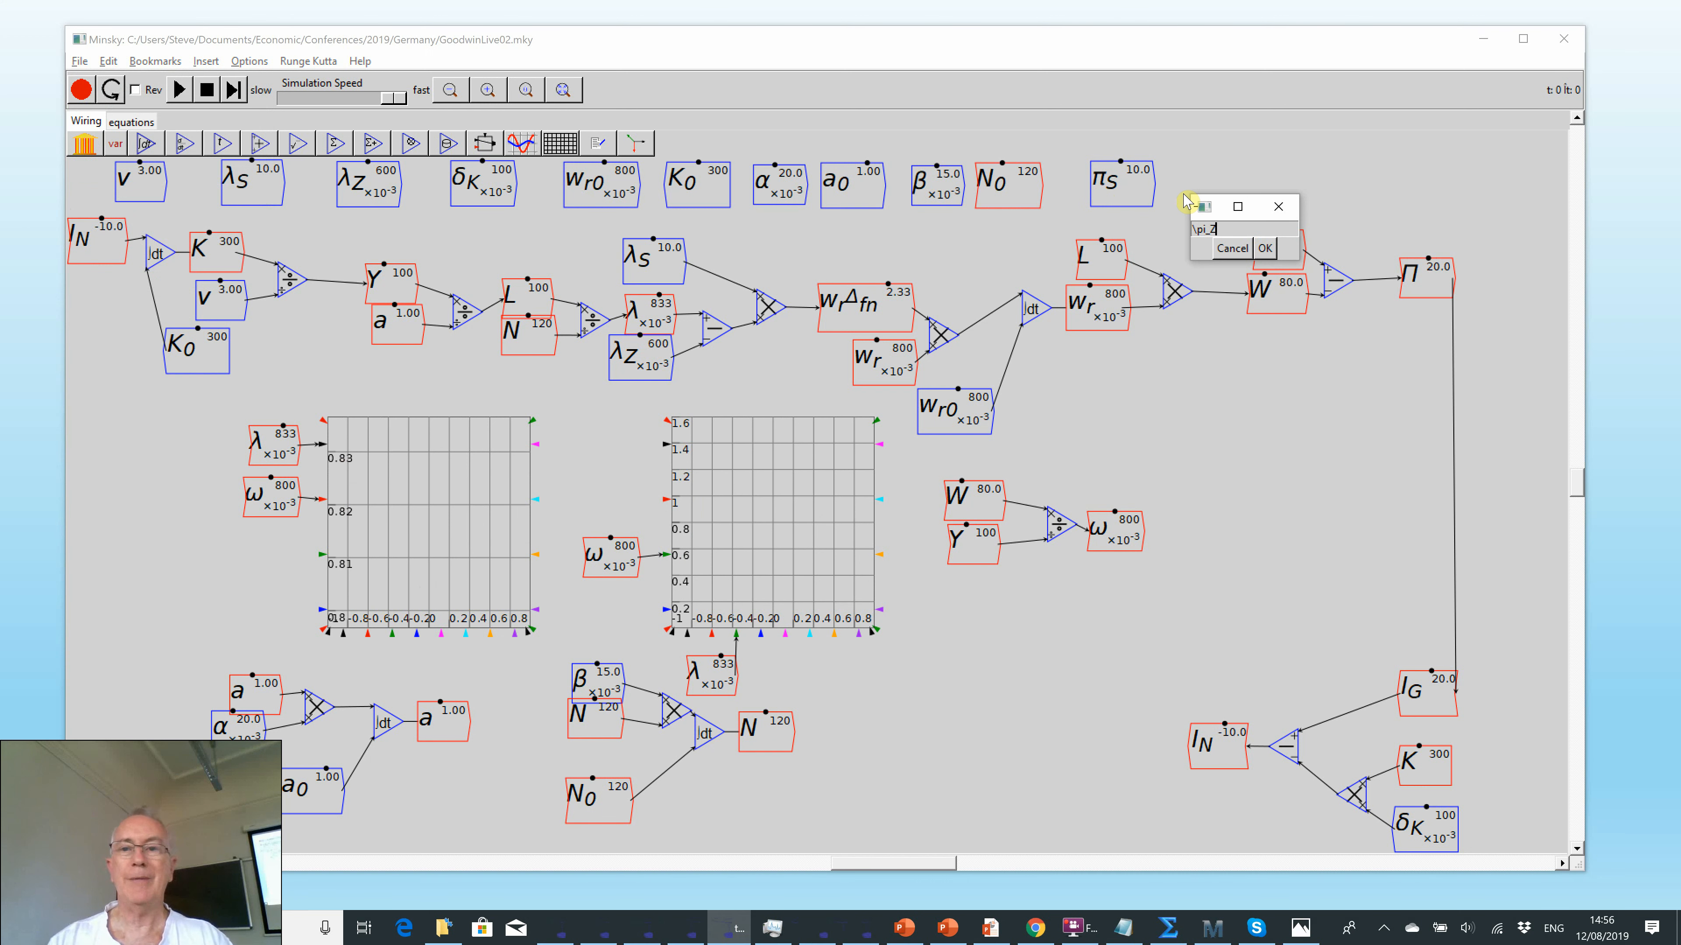
pyautogui.write('_Z')
pyautogui.press('Return')
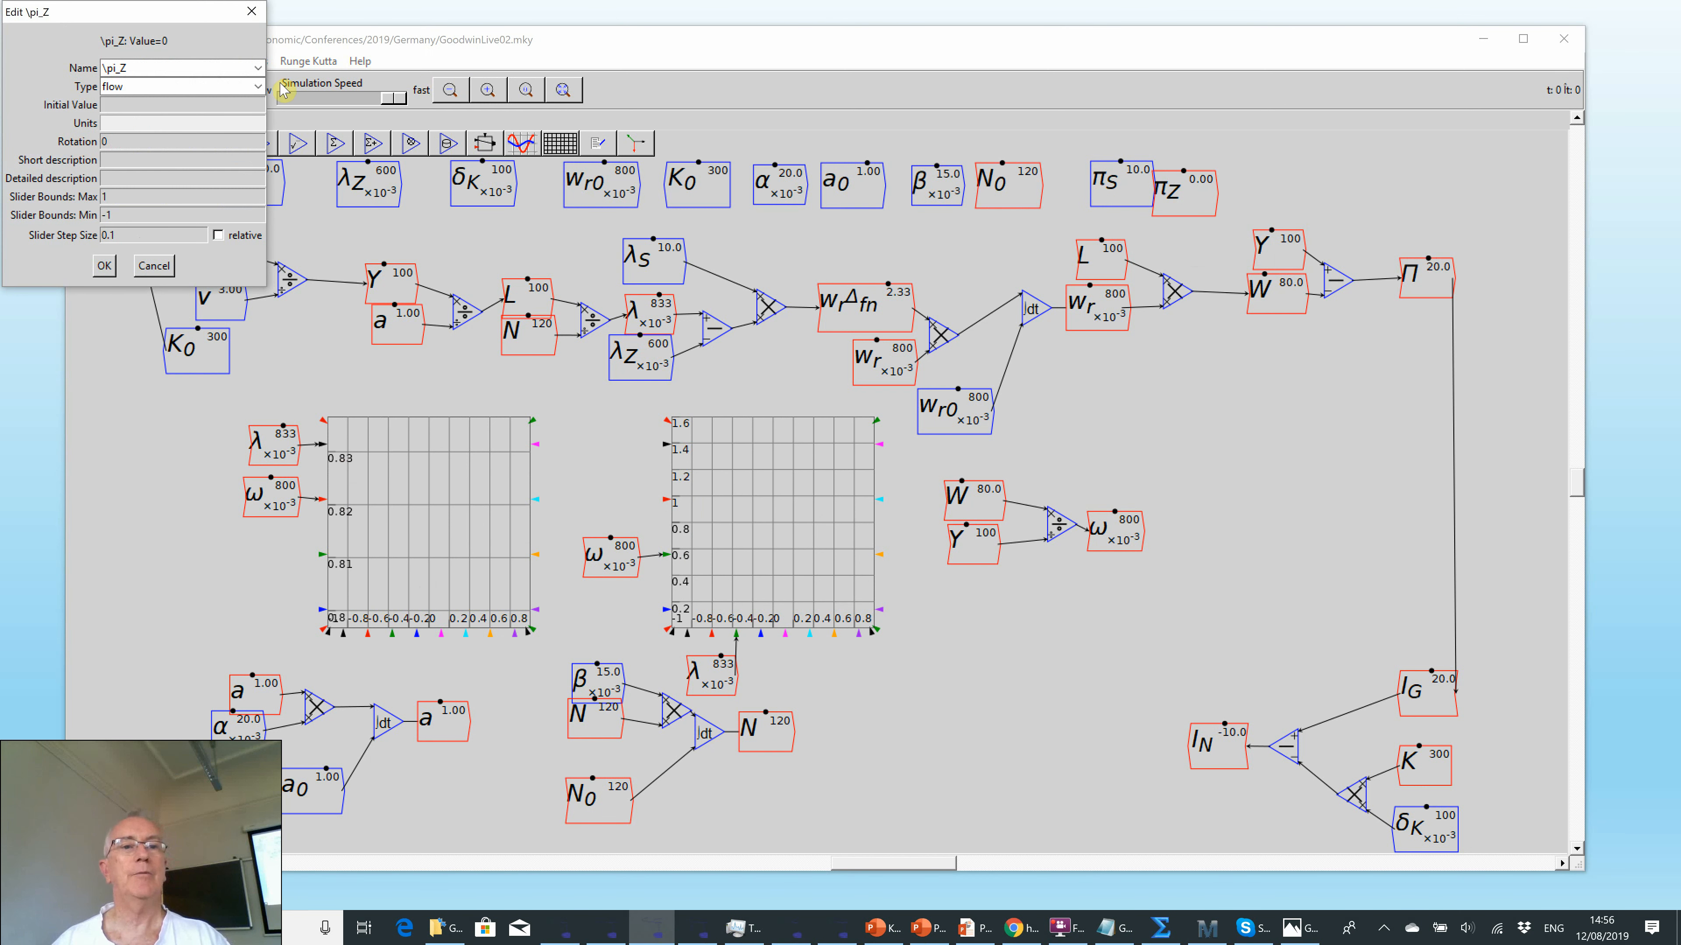
pyautogui.click(258, 86)
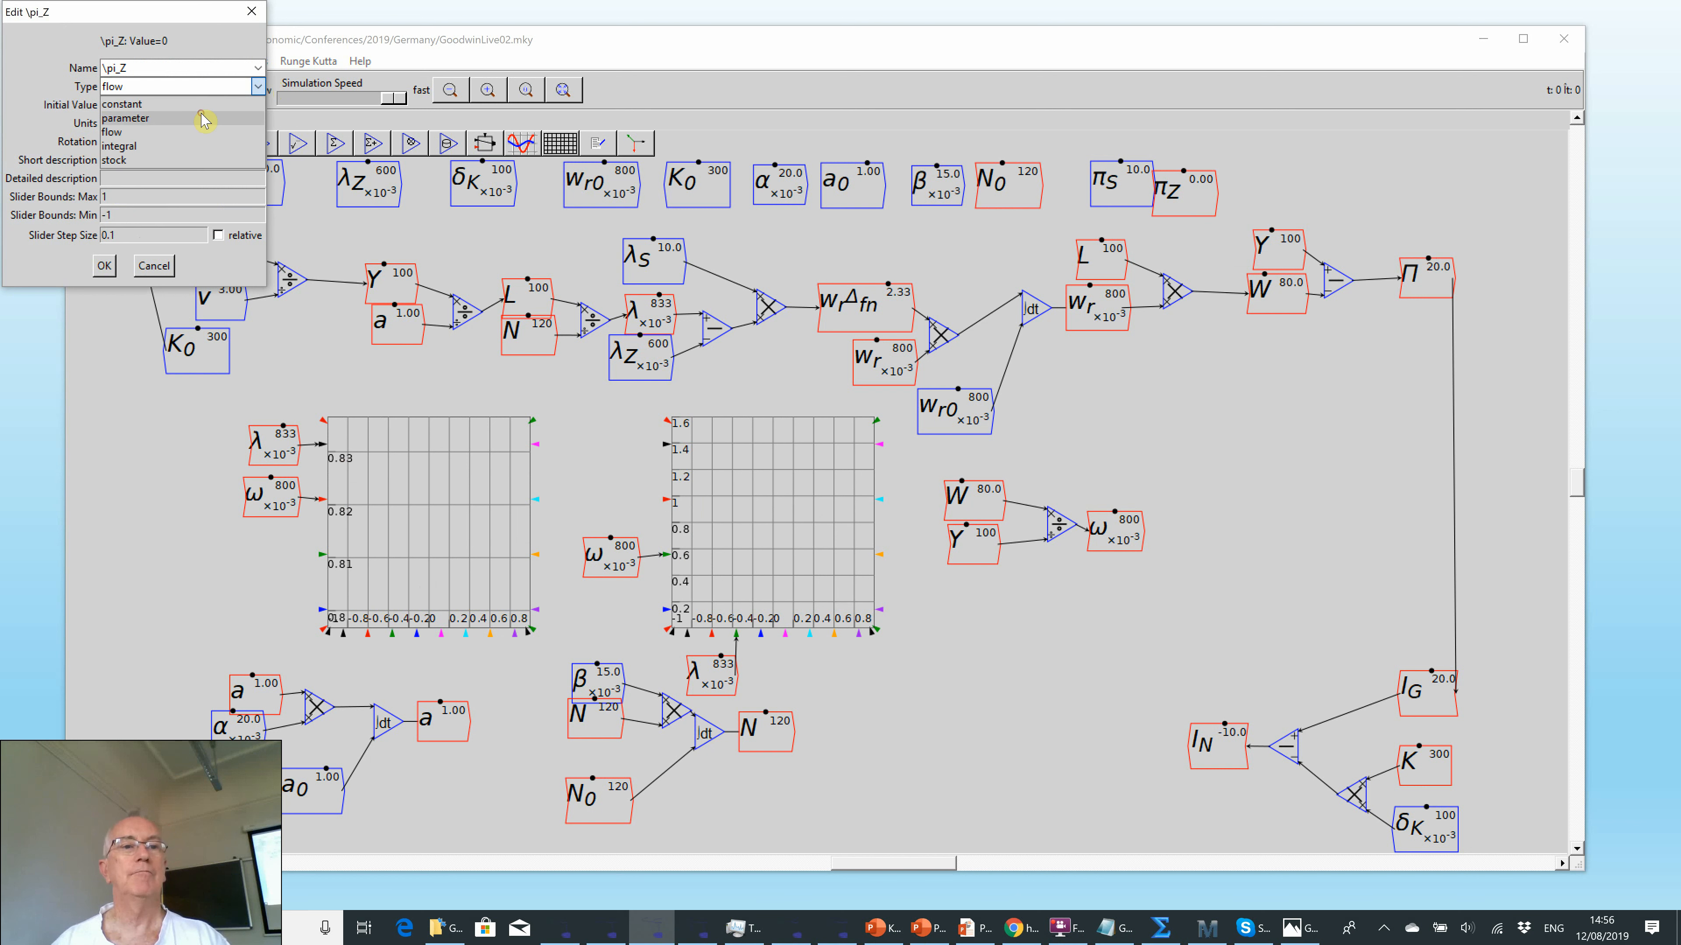
pyautogui.click(203, 119)
pyautogui.click(176, 102)
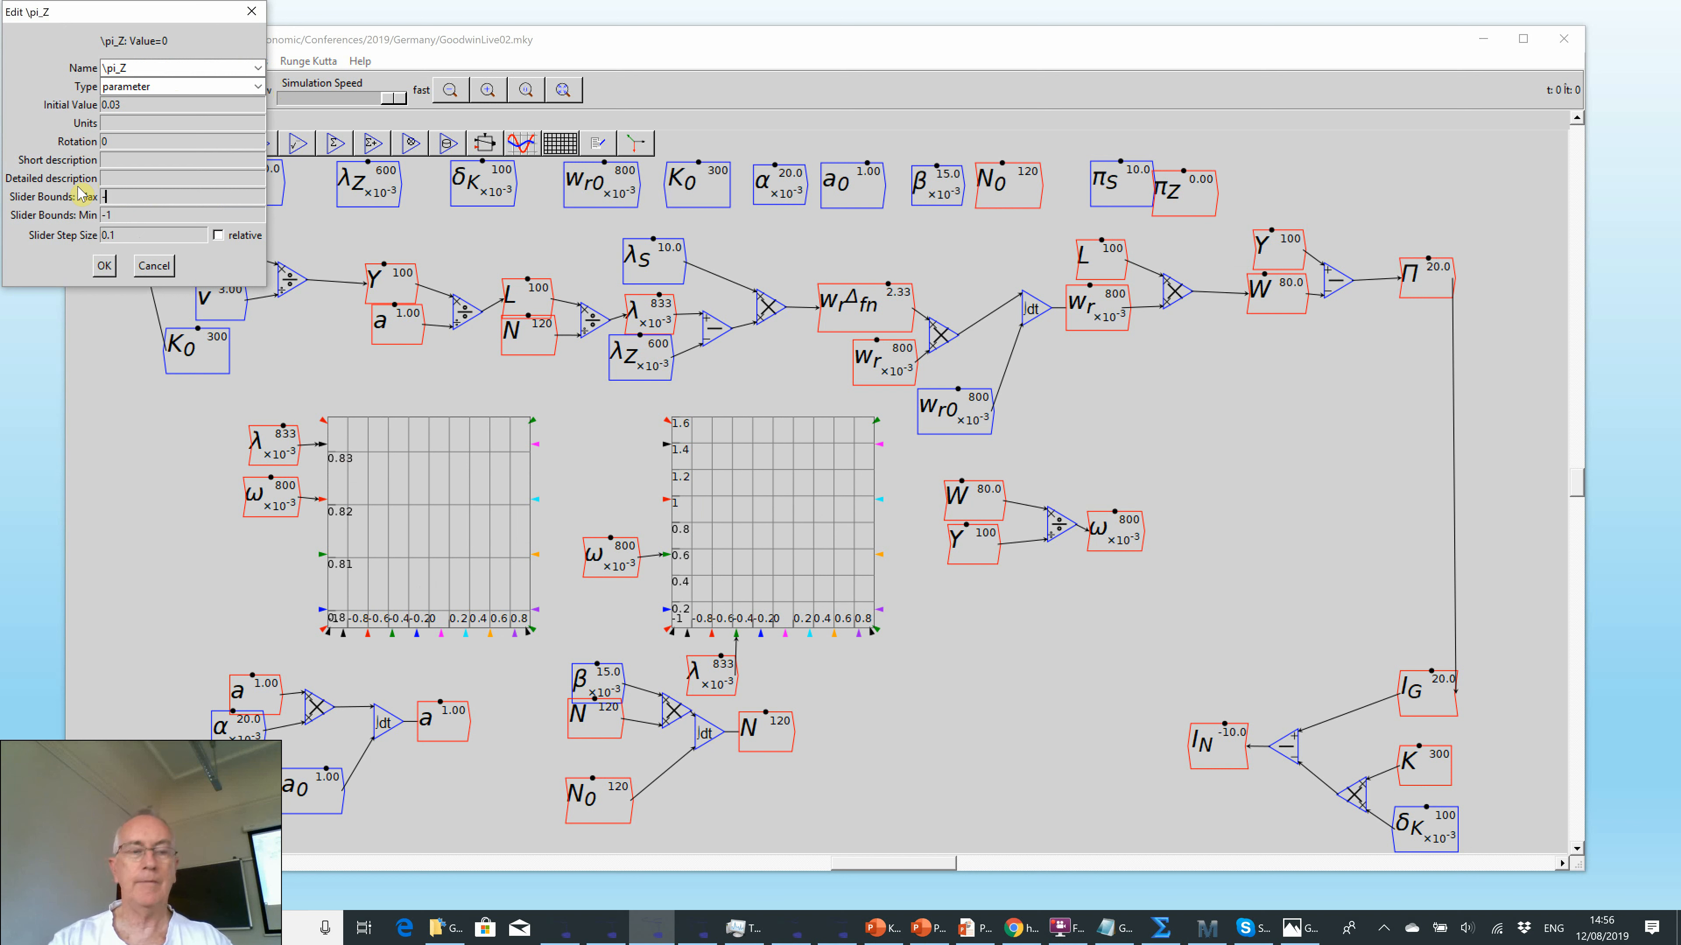
# - Set the \pi_Z slider to maximum 0.1, minimum 0.02 and step size 0.01, and place the parameter beside π_S
pyautogui.moveTo(120, 196); pyautogui.dragTo(78, 199)
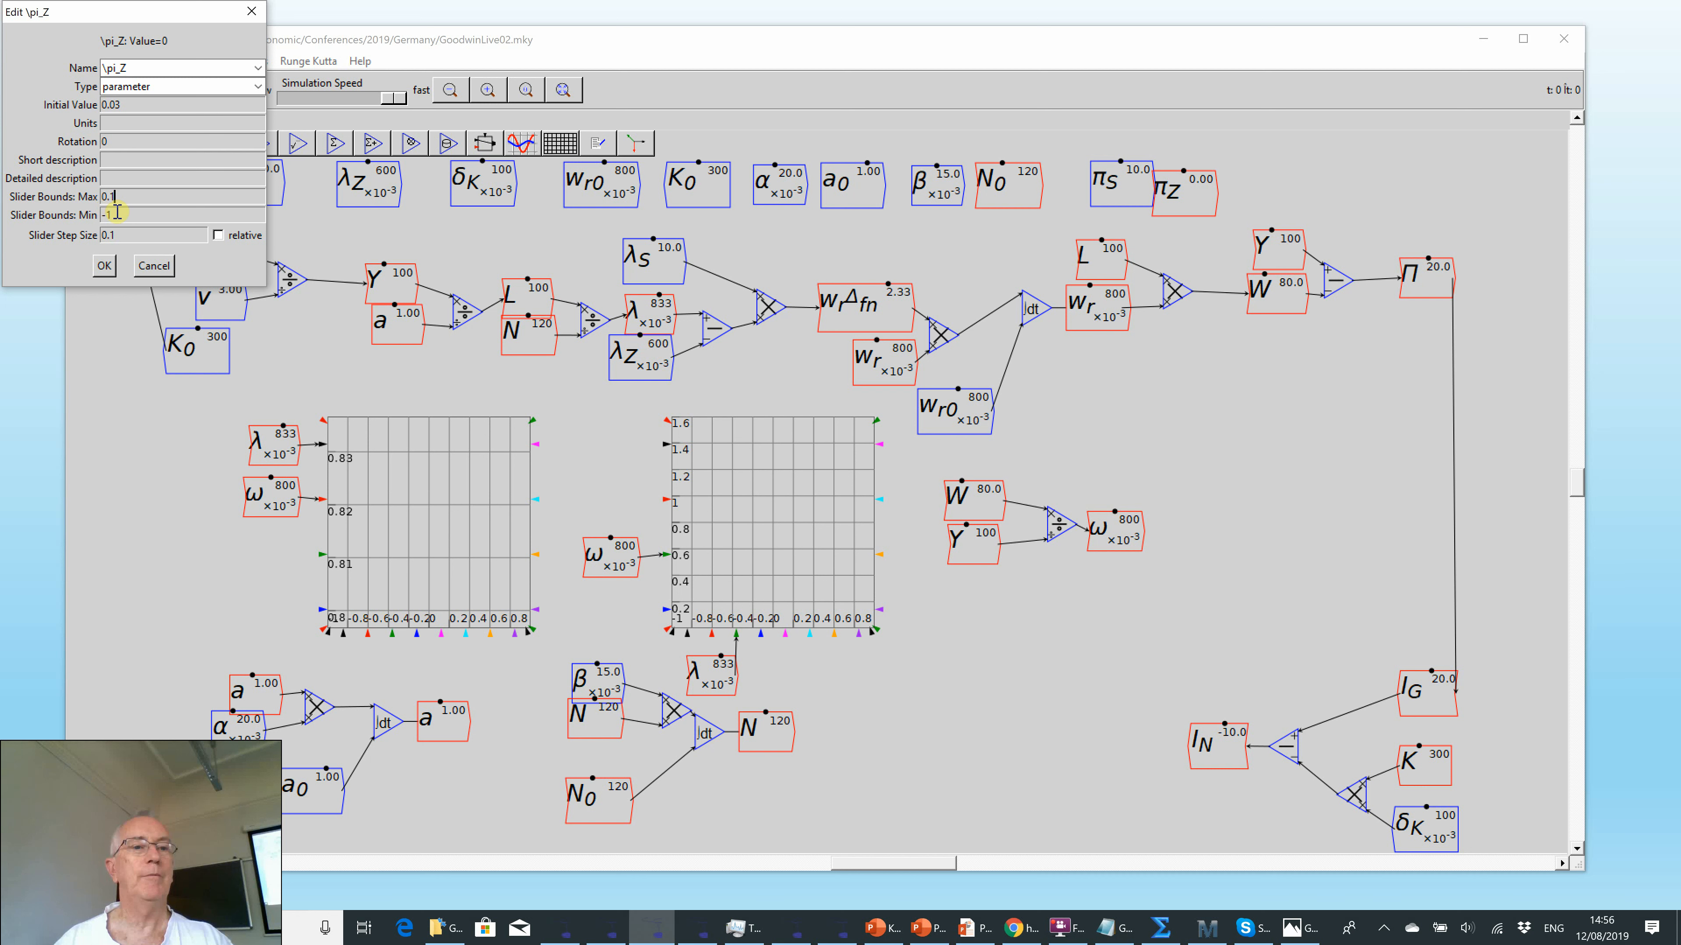
pyautogui.click(102, 214)
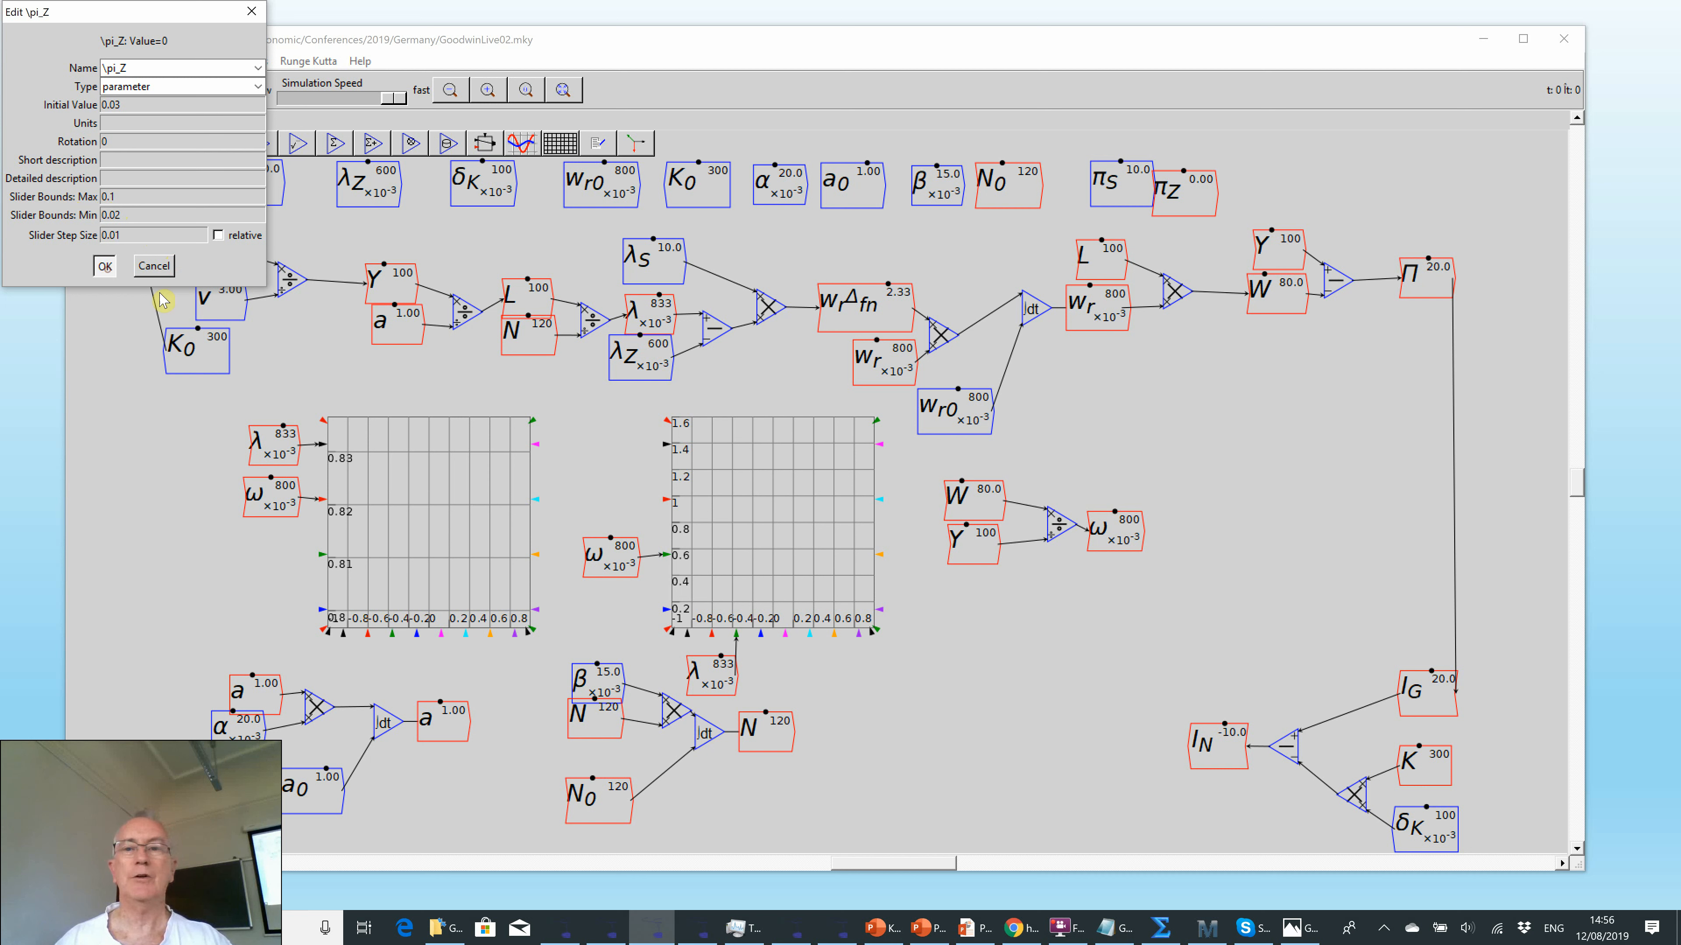
pyautogui.click(104, 266)
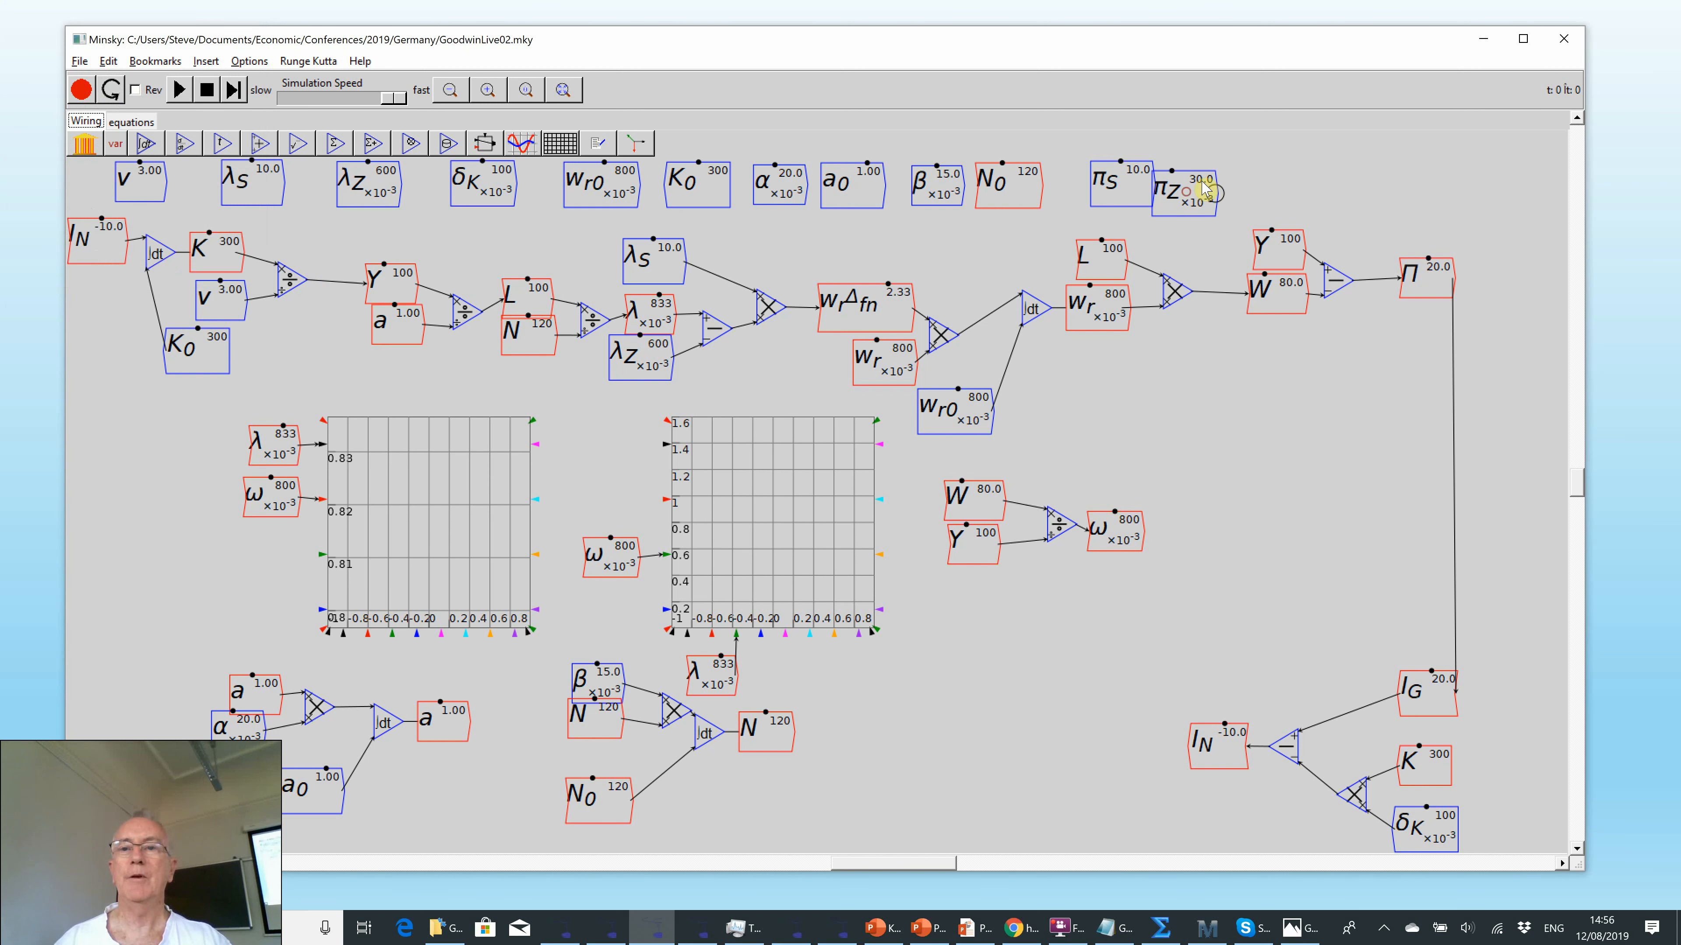
pyautogui.moveTo(1214, 193); pyautogui.dragTo(1231, 184)
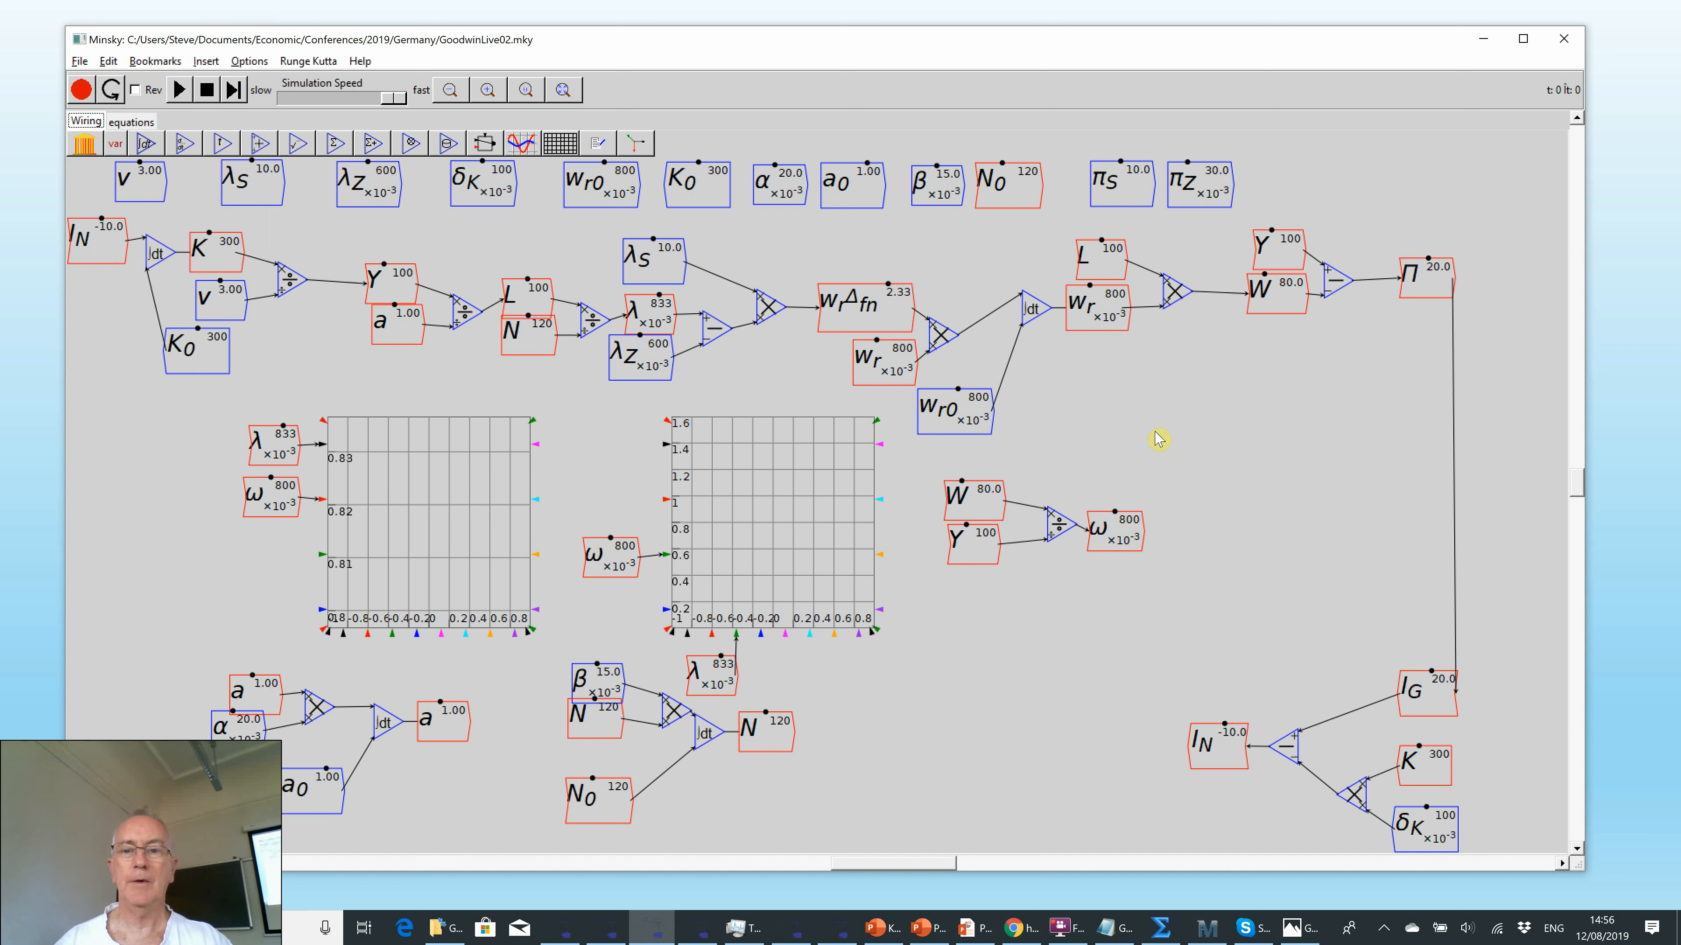
# - Create a flow variable named Inv_{fn} in the empty area above the W/Y block
pyautogui.write('I')
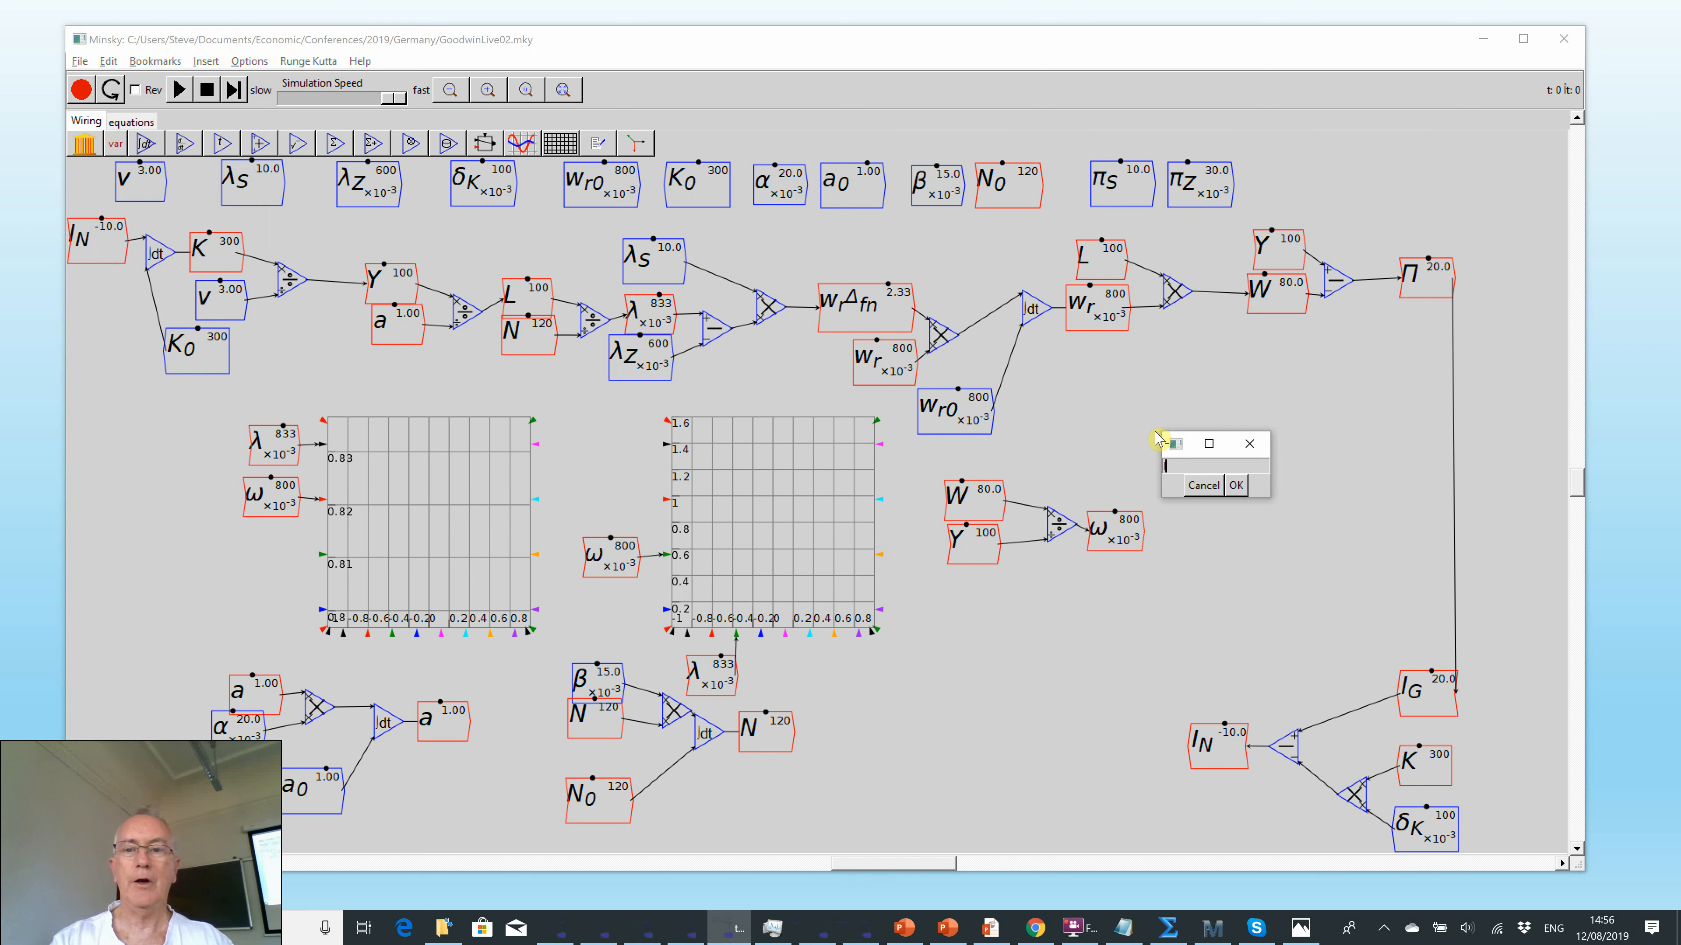
pyautogui.write('nv_{fn')
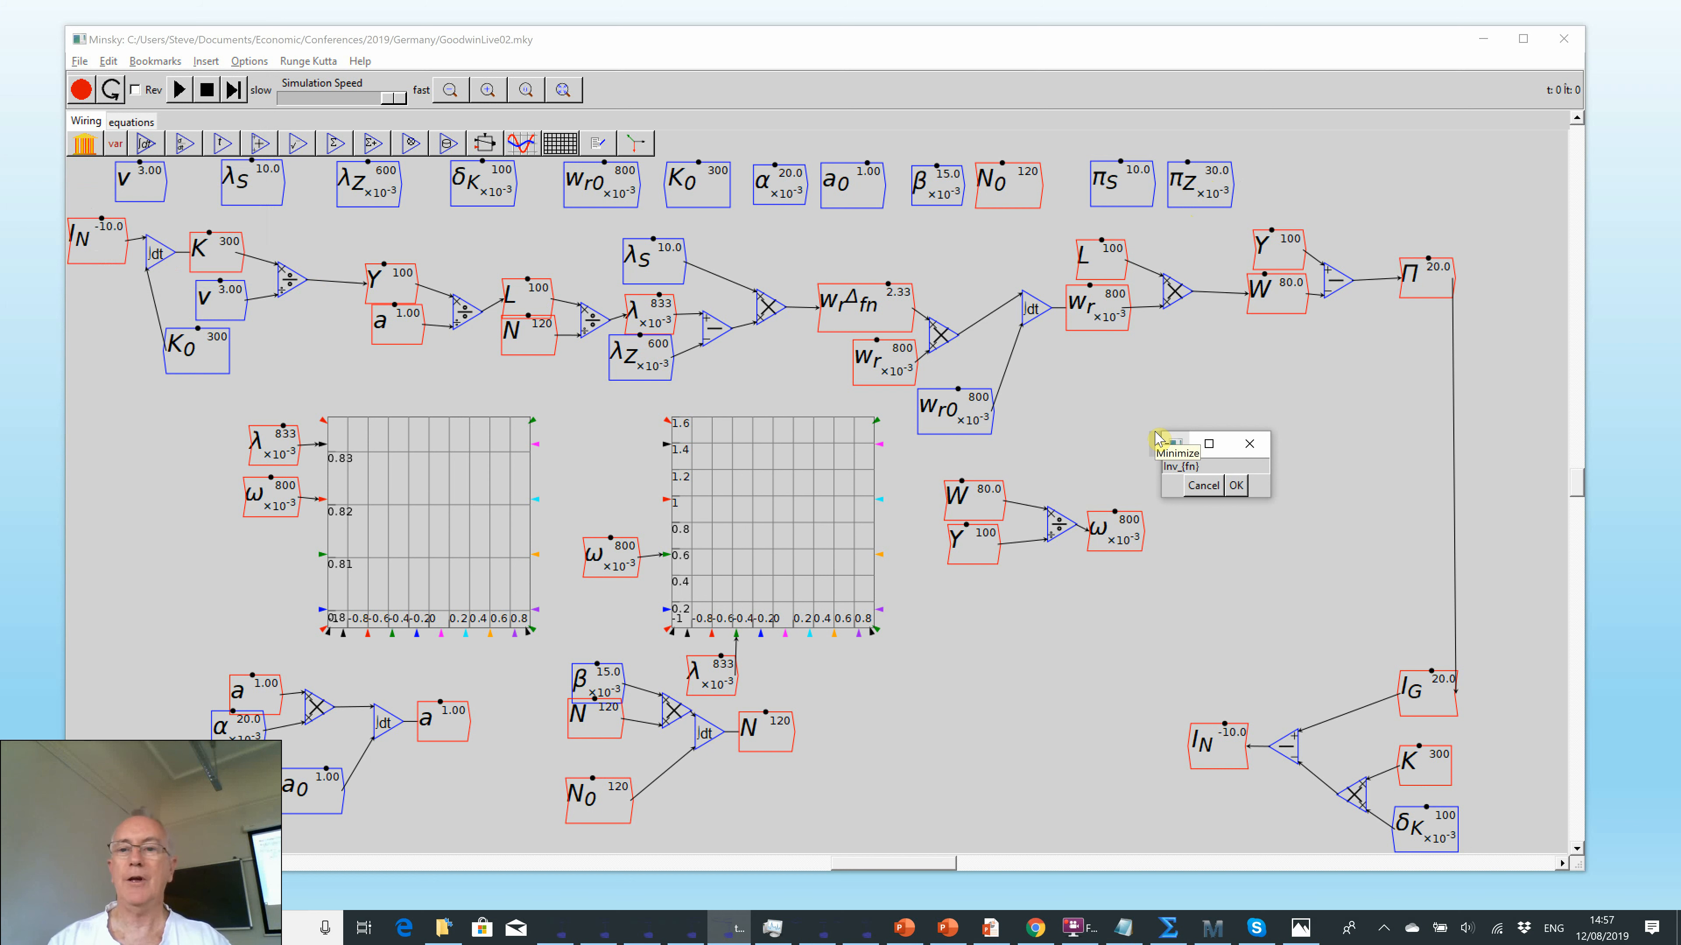
pyautogui.press('Return')
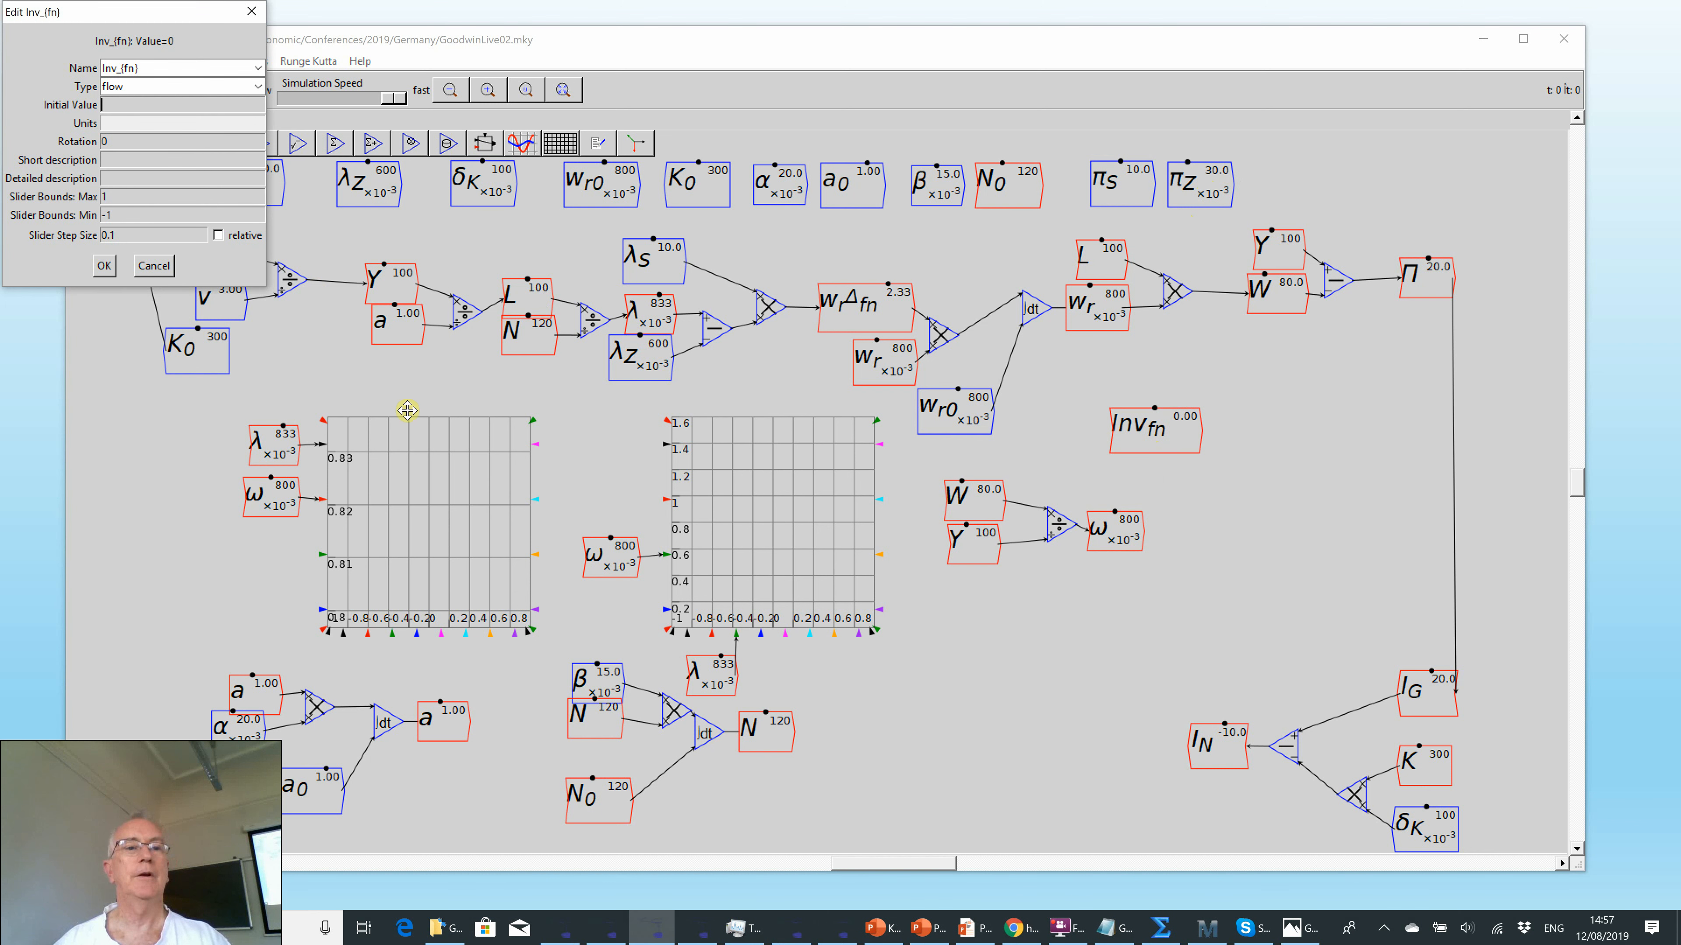
pyautogui.click(103, 266)
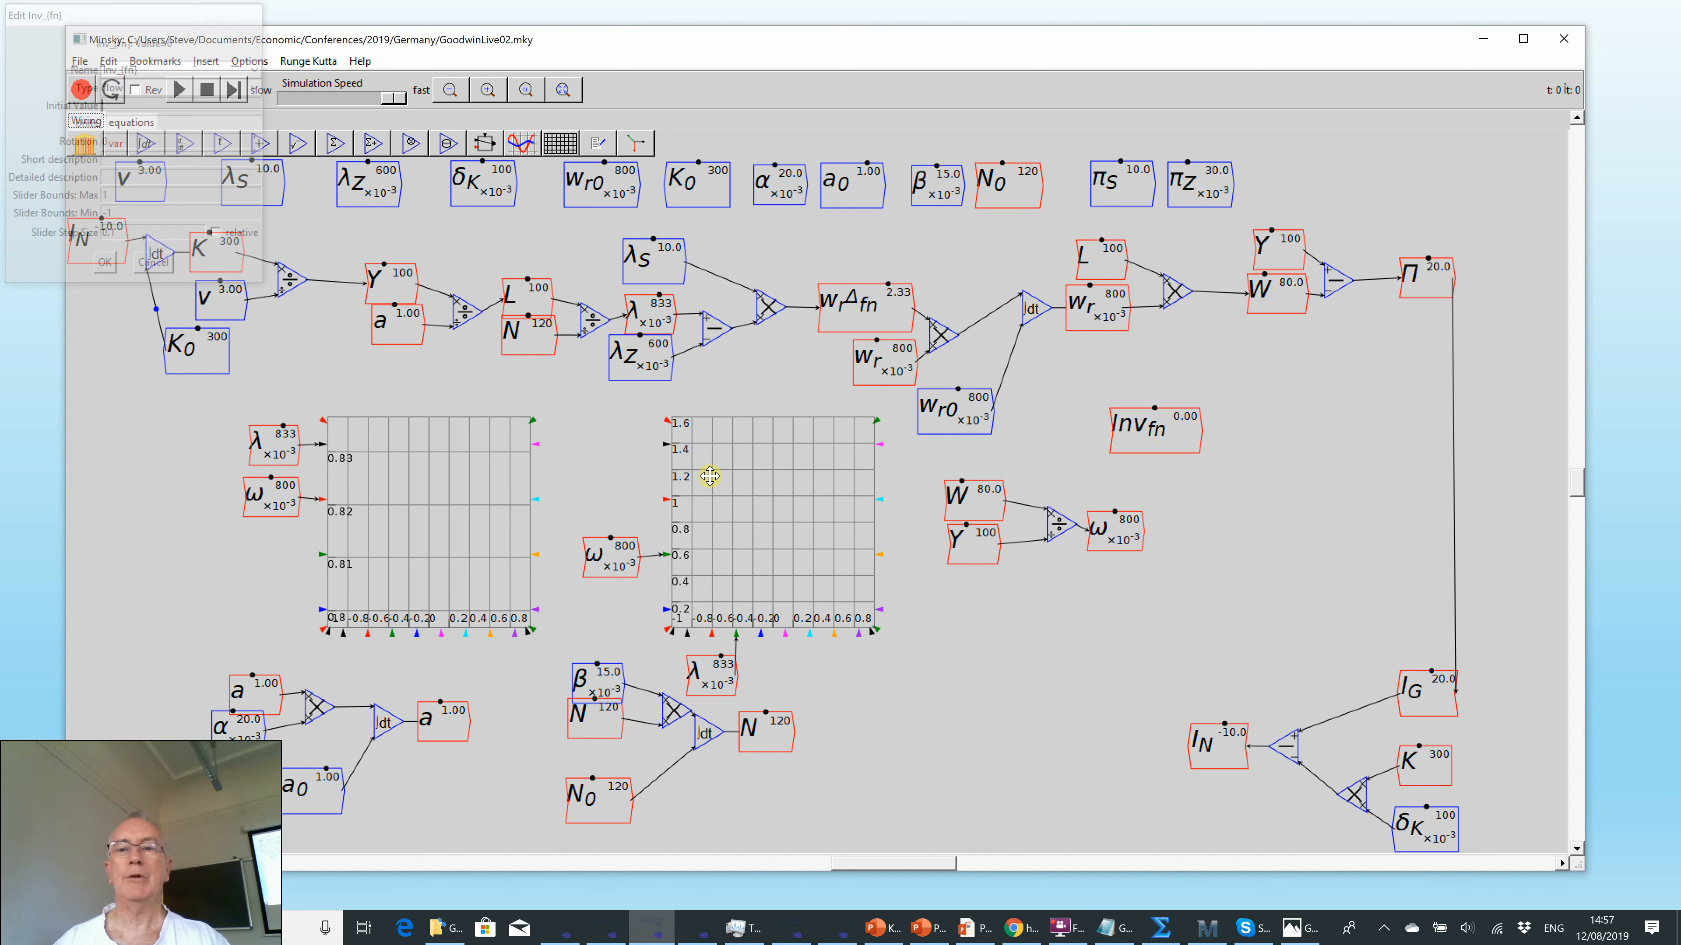
# - Delete the wire from Π to I_G and move Inv_fn into the gap between them
pyautogui.moveTo(1158, 434); pyautogui.dragTo(1206, 428)
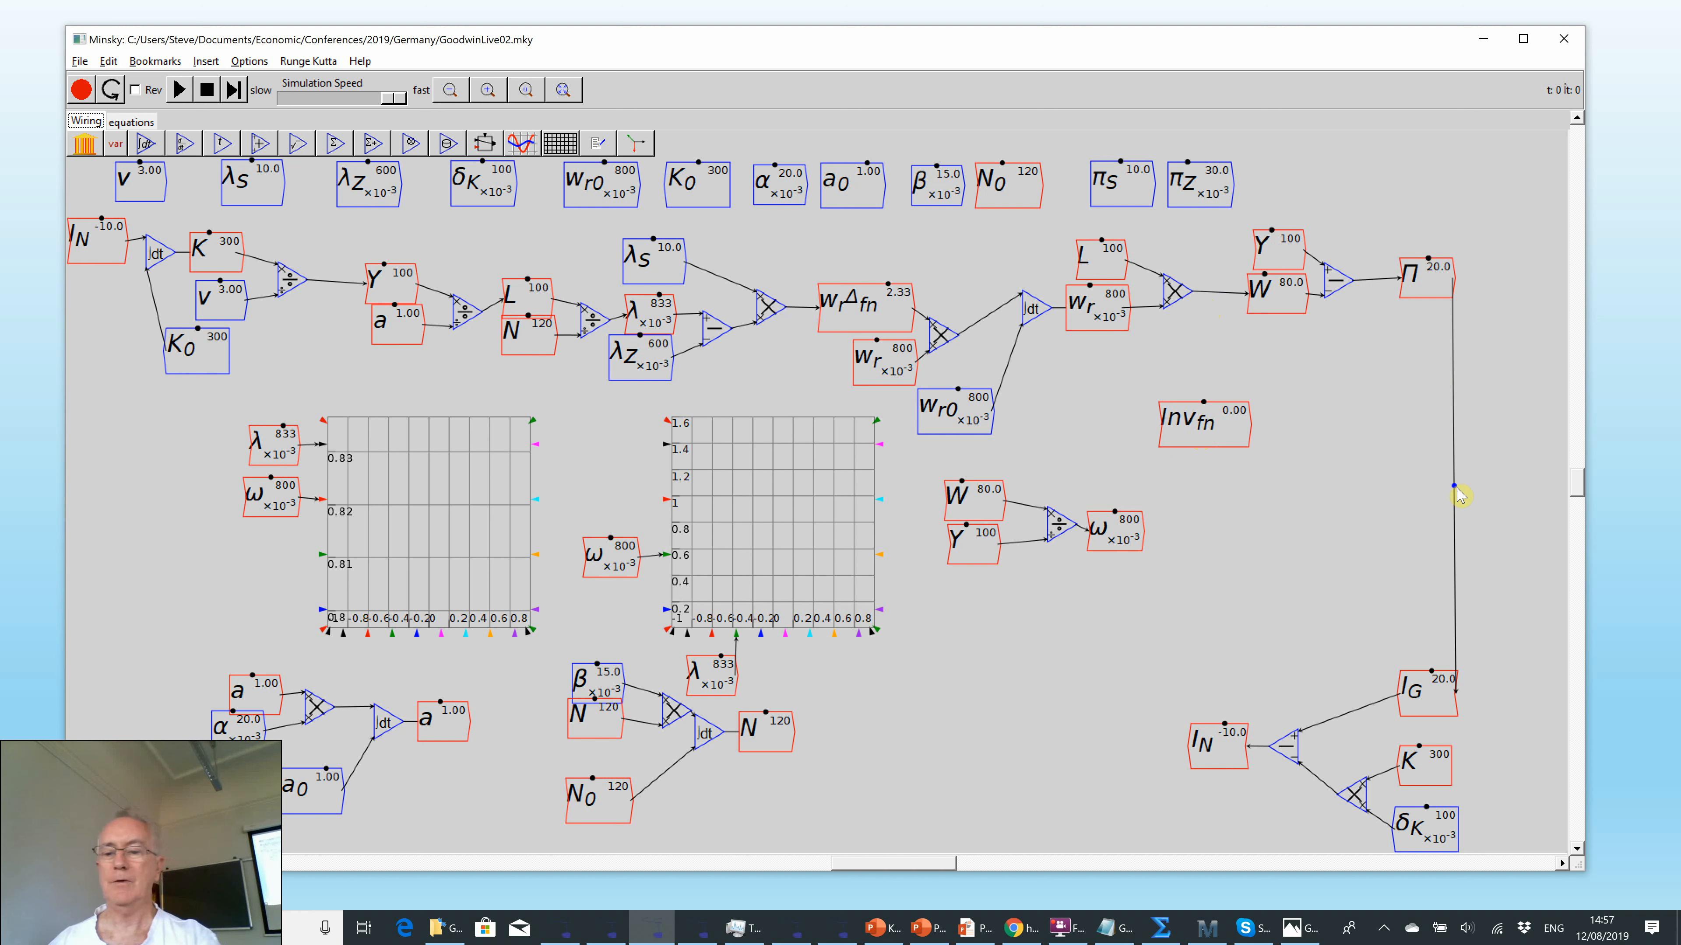
pyautogui.press('Delete')
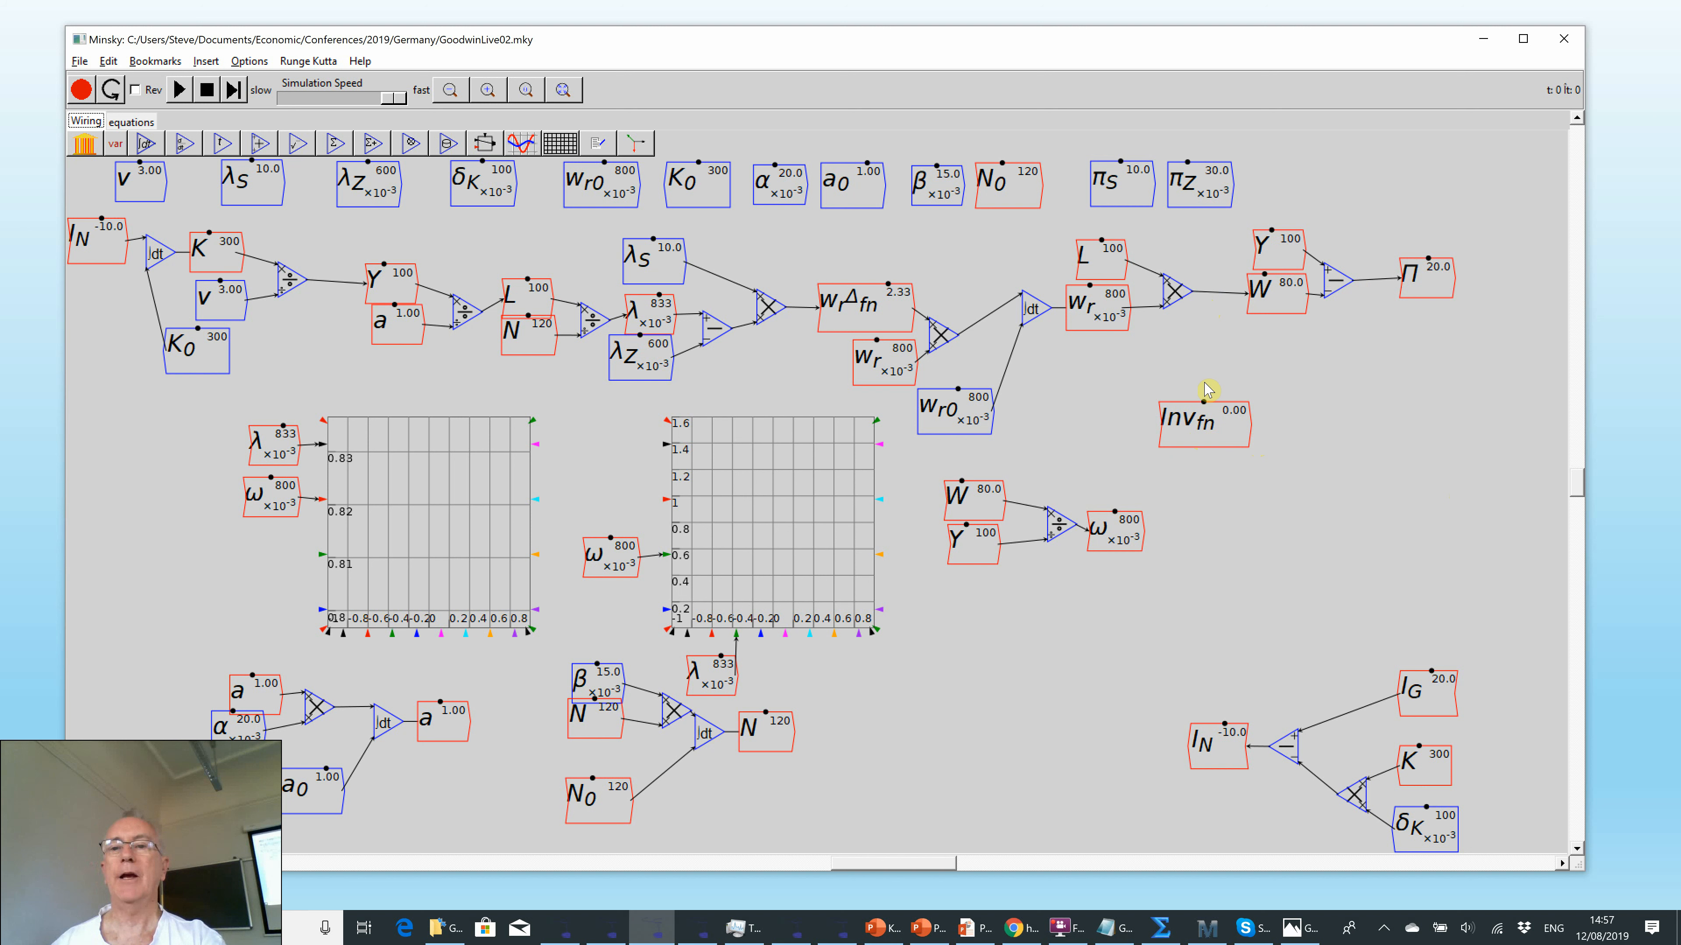
pyautogui.moveTo(1216, 422); pyautogui.dragTo(1419, 429)
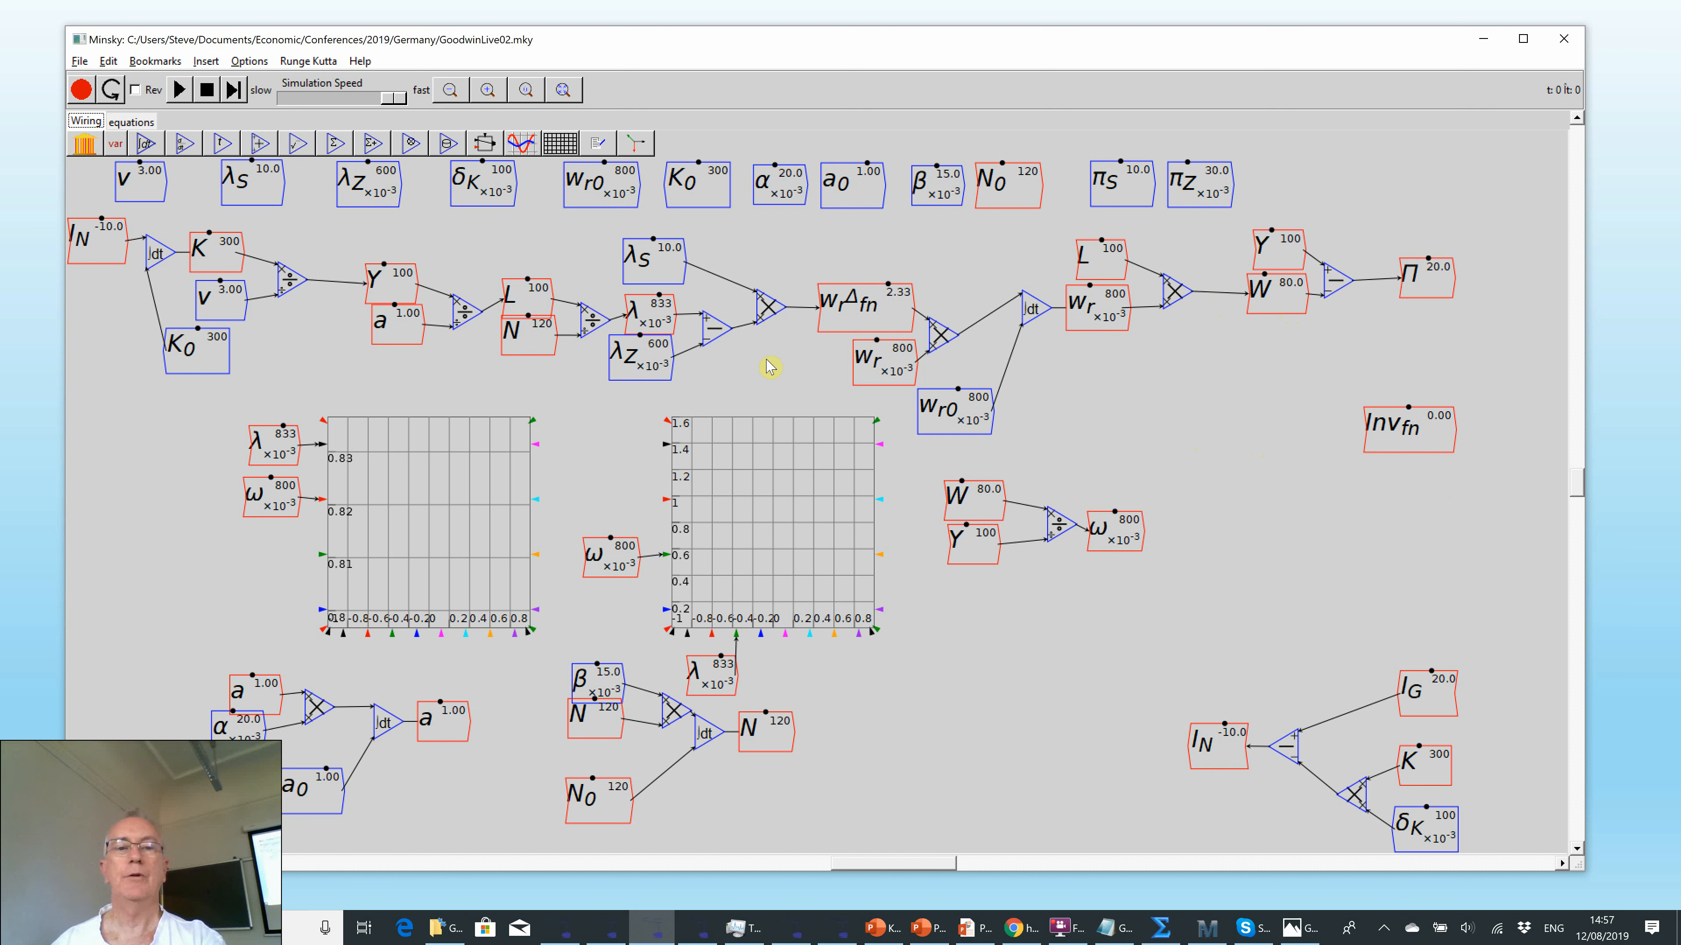
# - Copy the capital variable K and place the copy directly beneath Π
pyautogui.rightClick(223, 253)
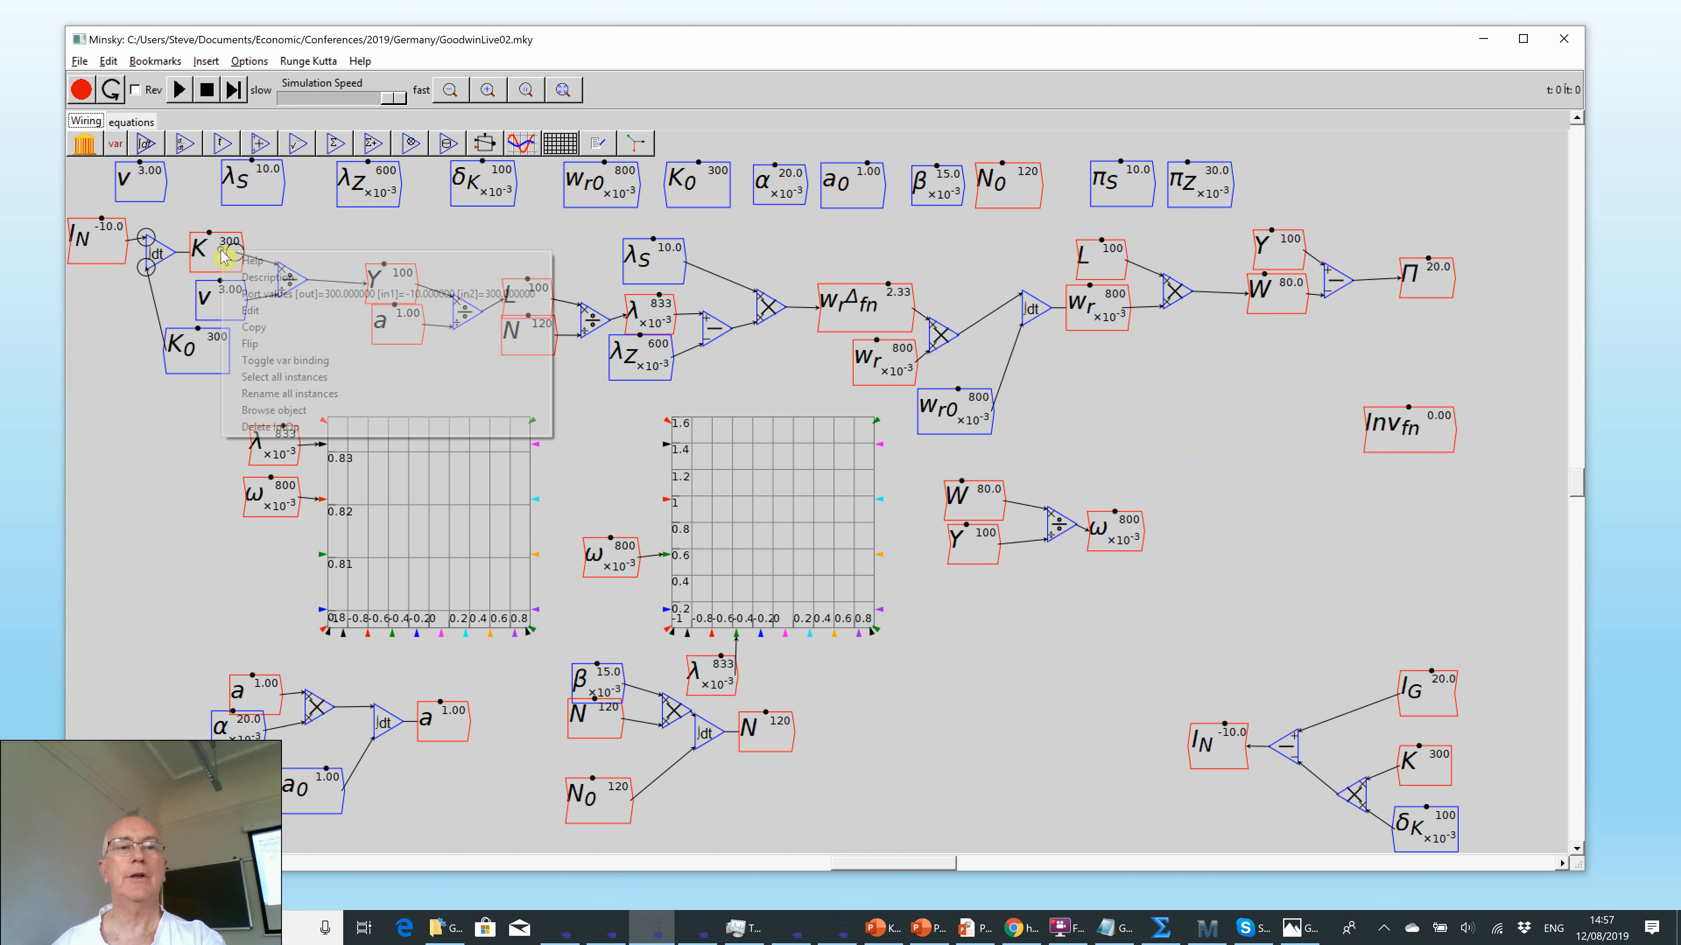
pyautogui.click(251, 328)
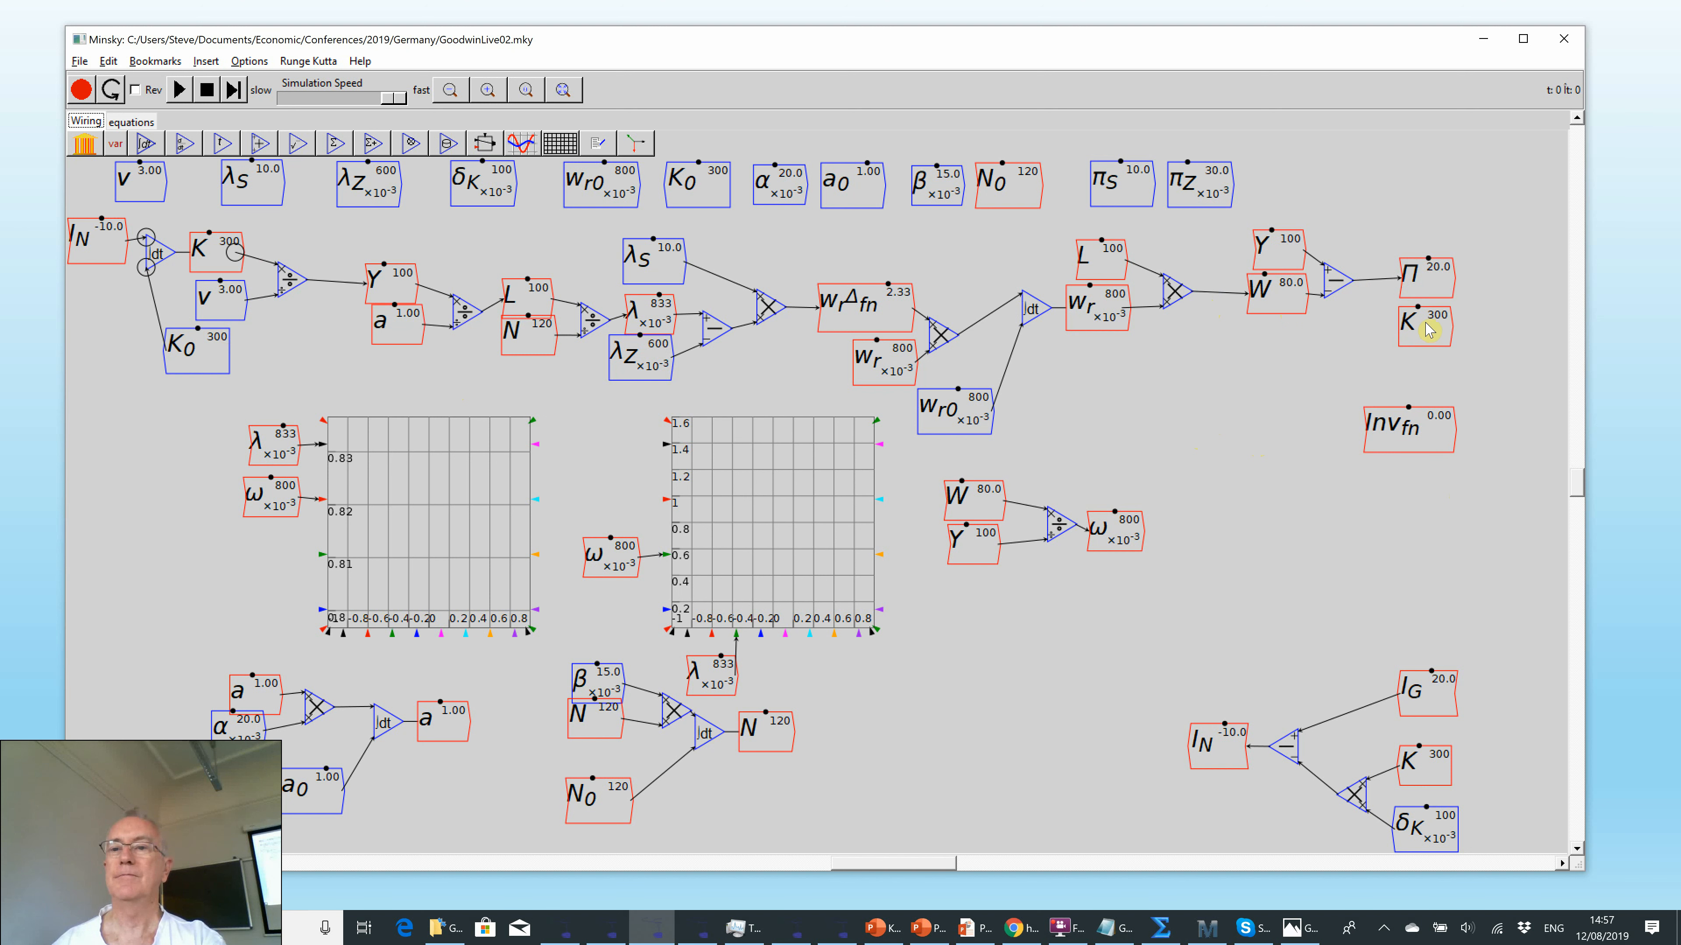
pyautogui.click(1426, 321)
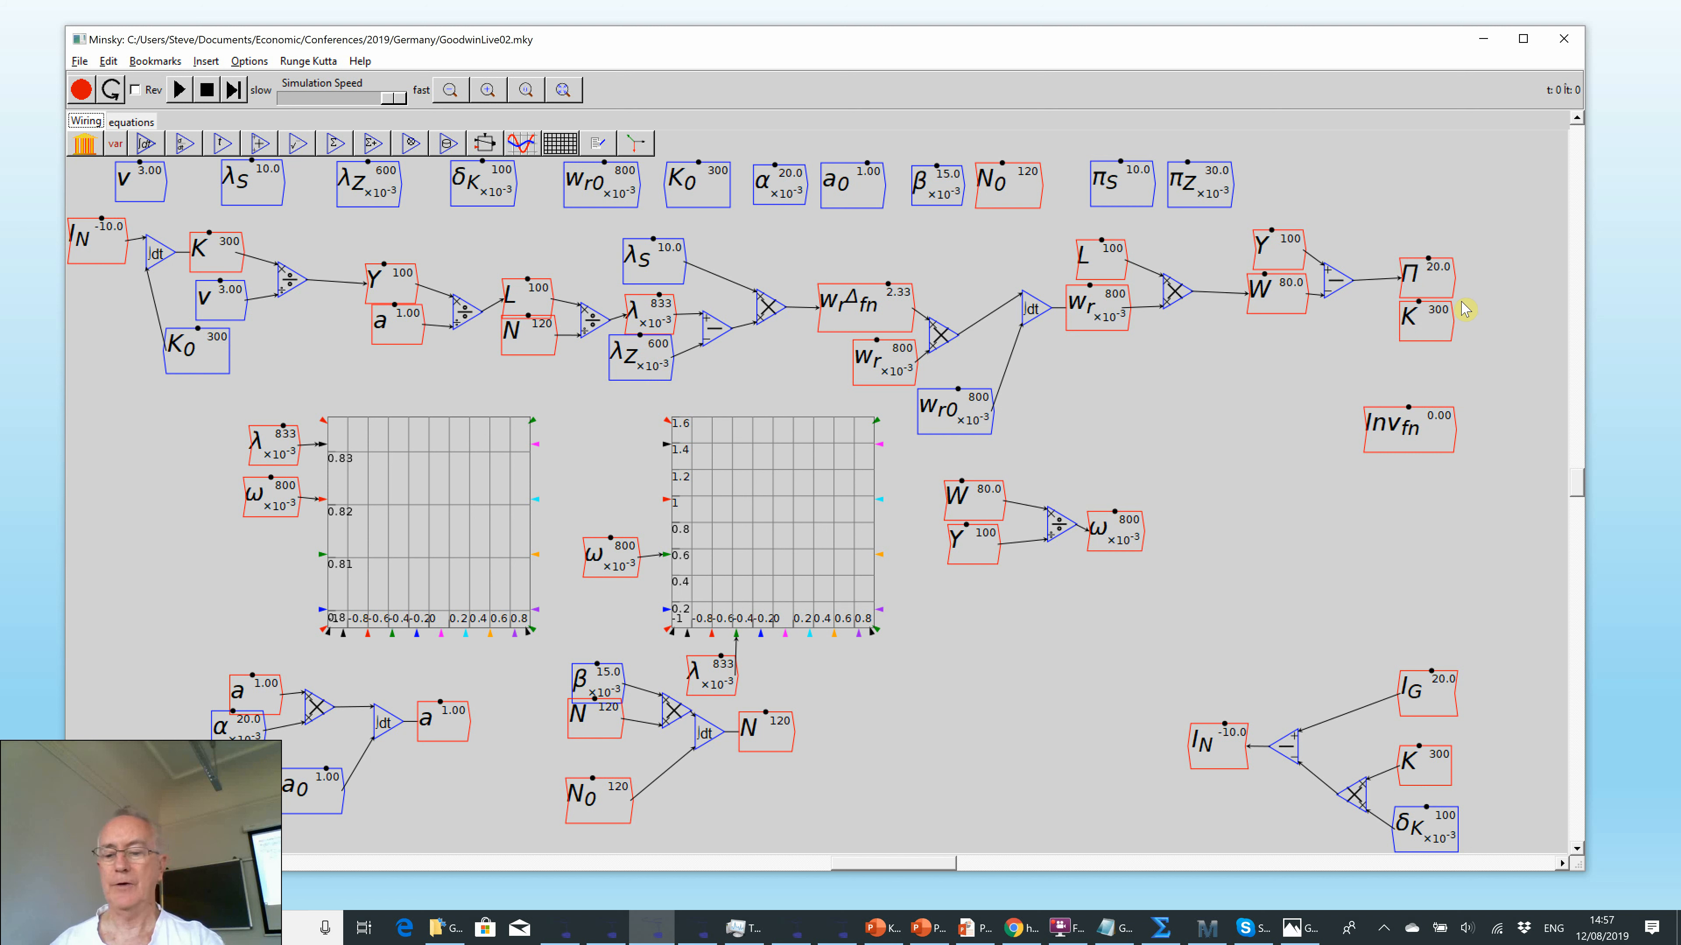
# - Add a divide operator beside Π and K and wire both into it to form Π divided by K
pyautogui.press('/')
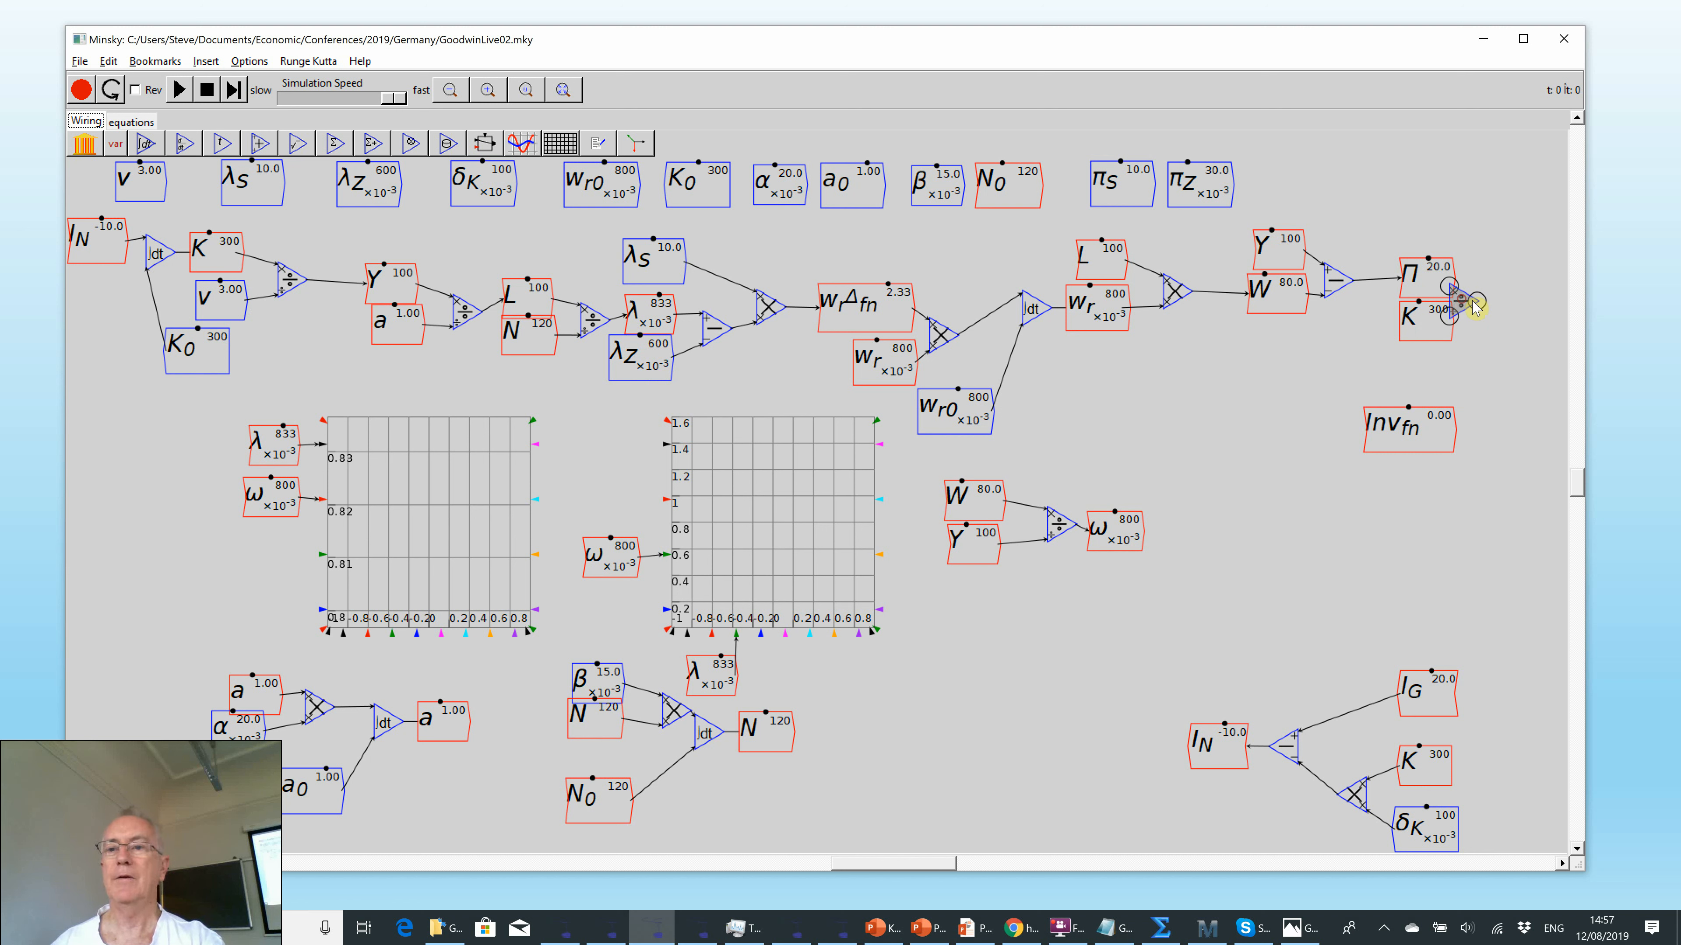
pyautogui.click(1474, 307)
pyautogui.moveTo(1433, 287); pyautogui.dragTo(1470, 318)
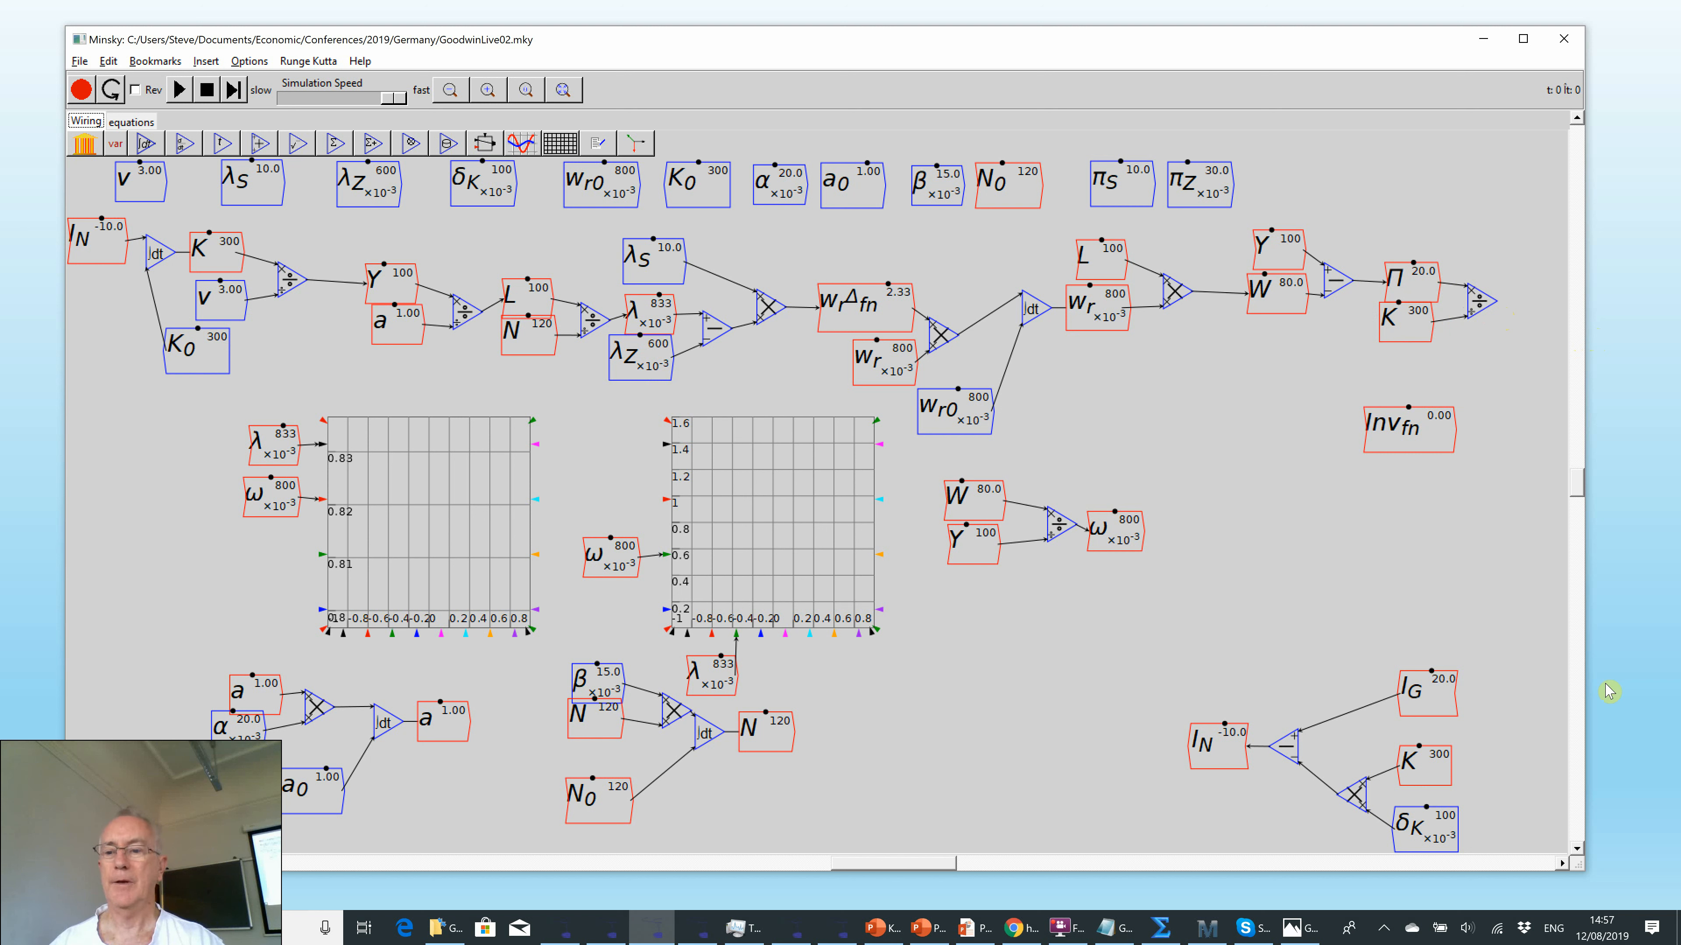
# - Create a flow variable named \pi_r beside the Π/K division and wire the divide operator's output into it
pyautogui.moveTo(1579, 861); pyautogui.dragTo(1633, 861)
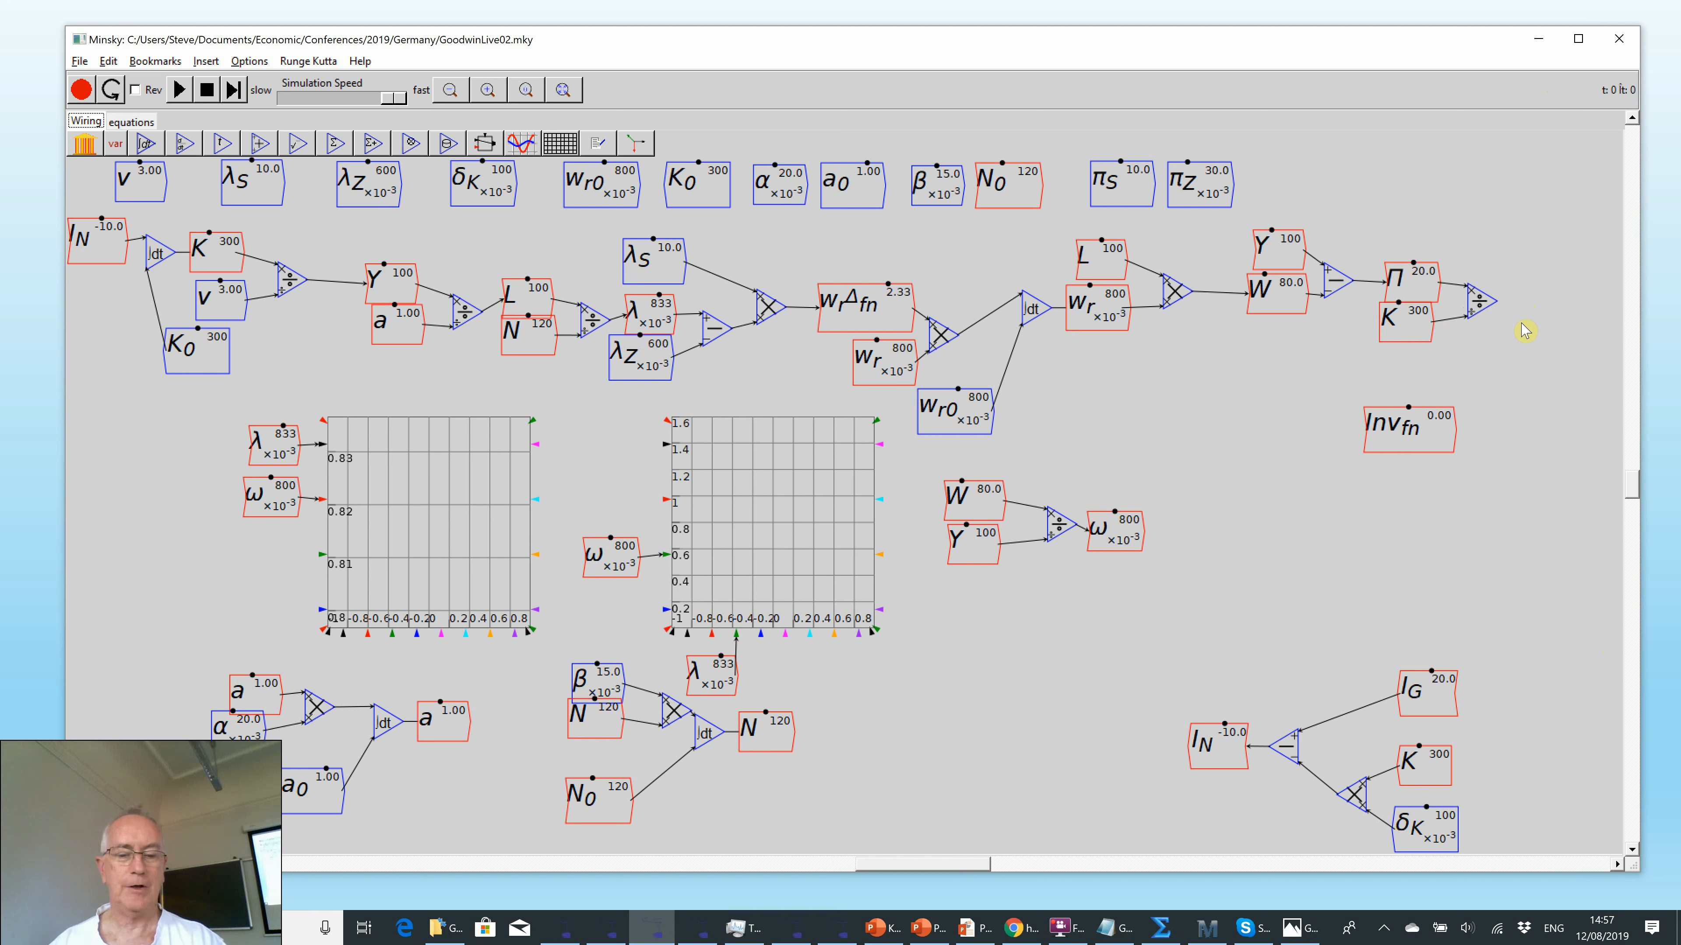
pyautogui.write('\\pi')
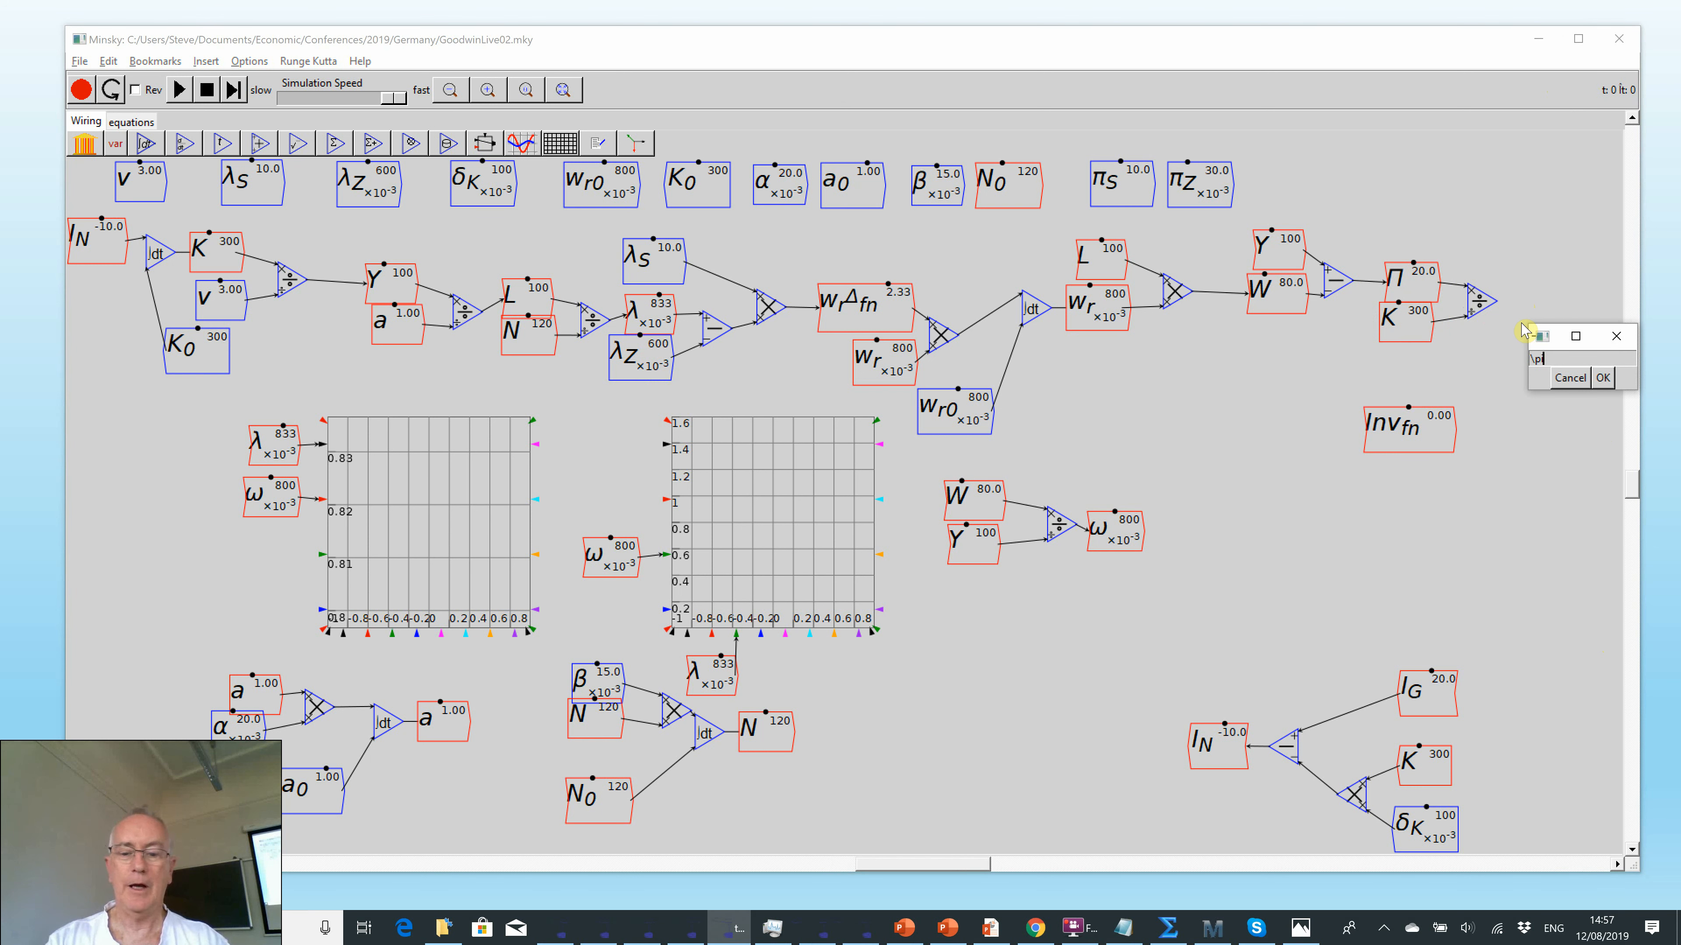
pyautogui.write('_r')
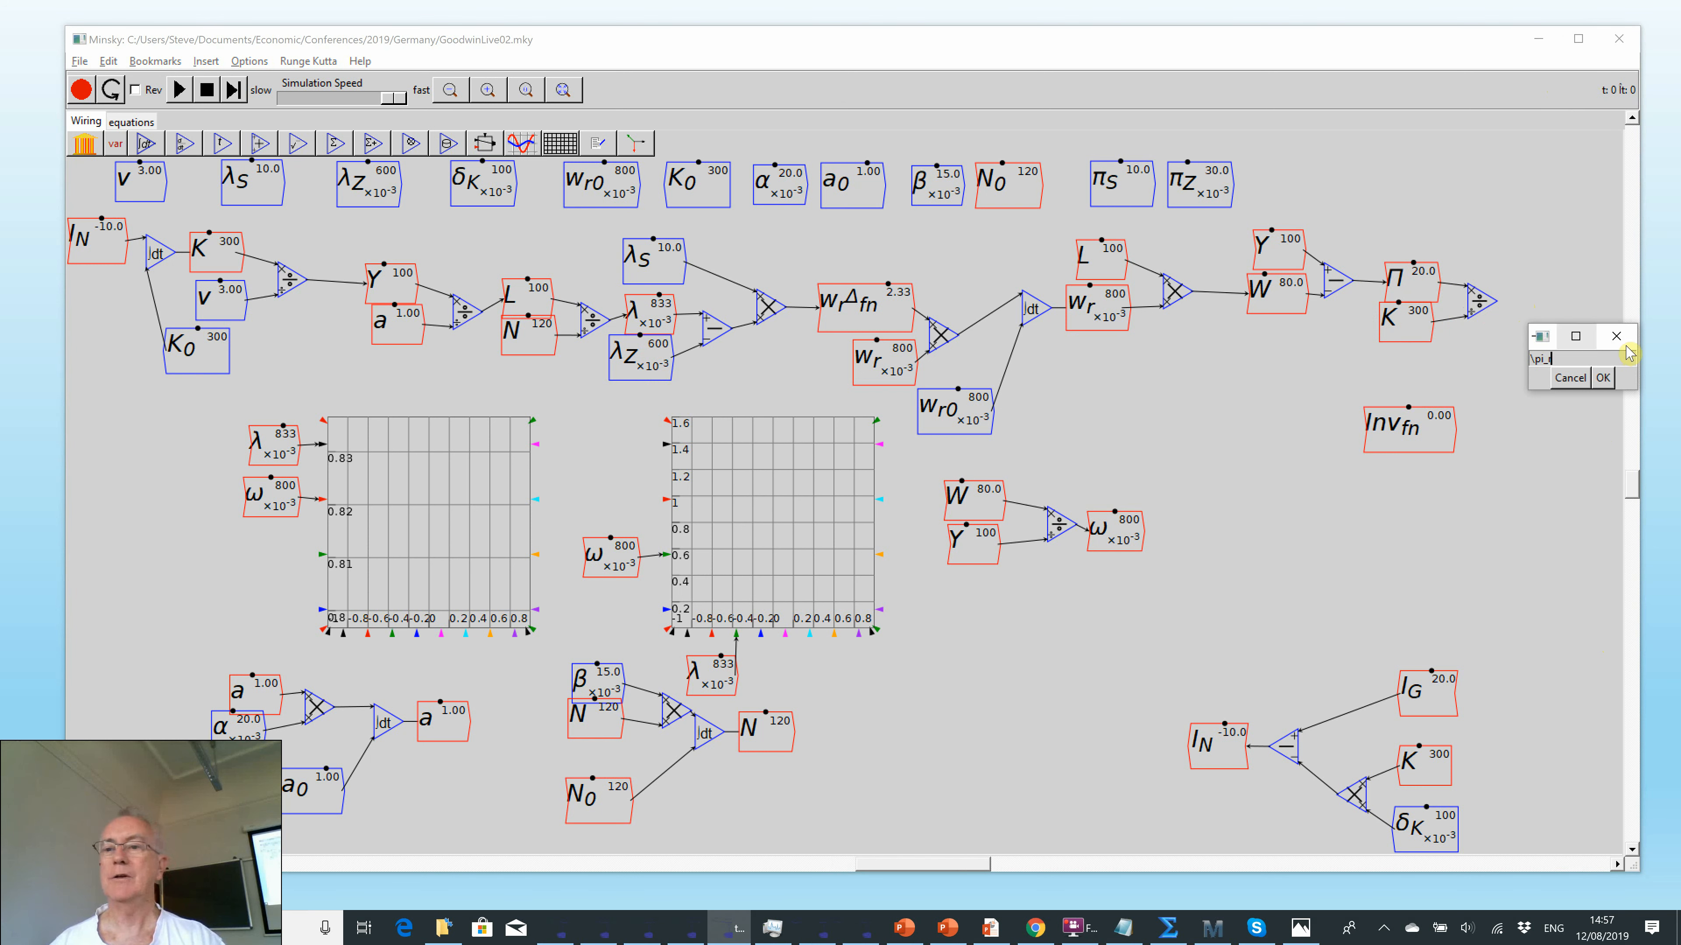
pyautogui.click(1605, 378)
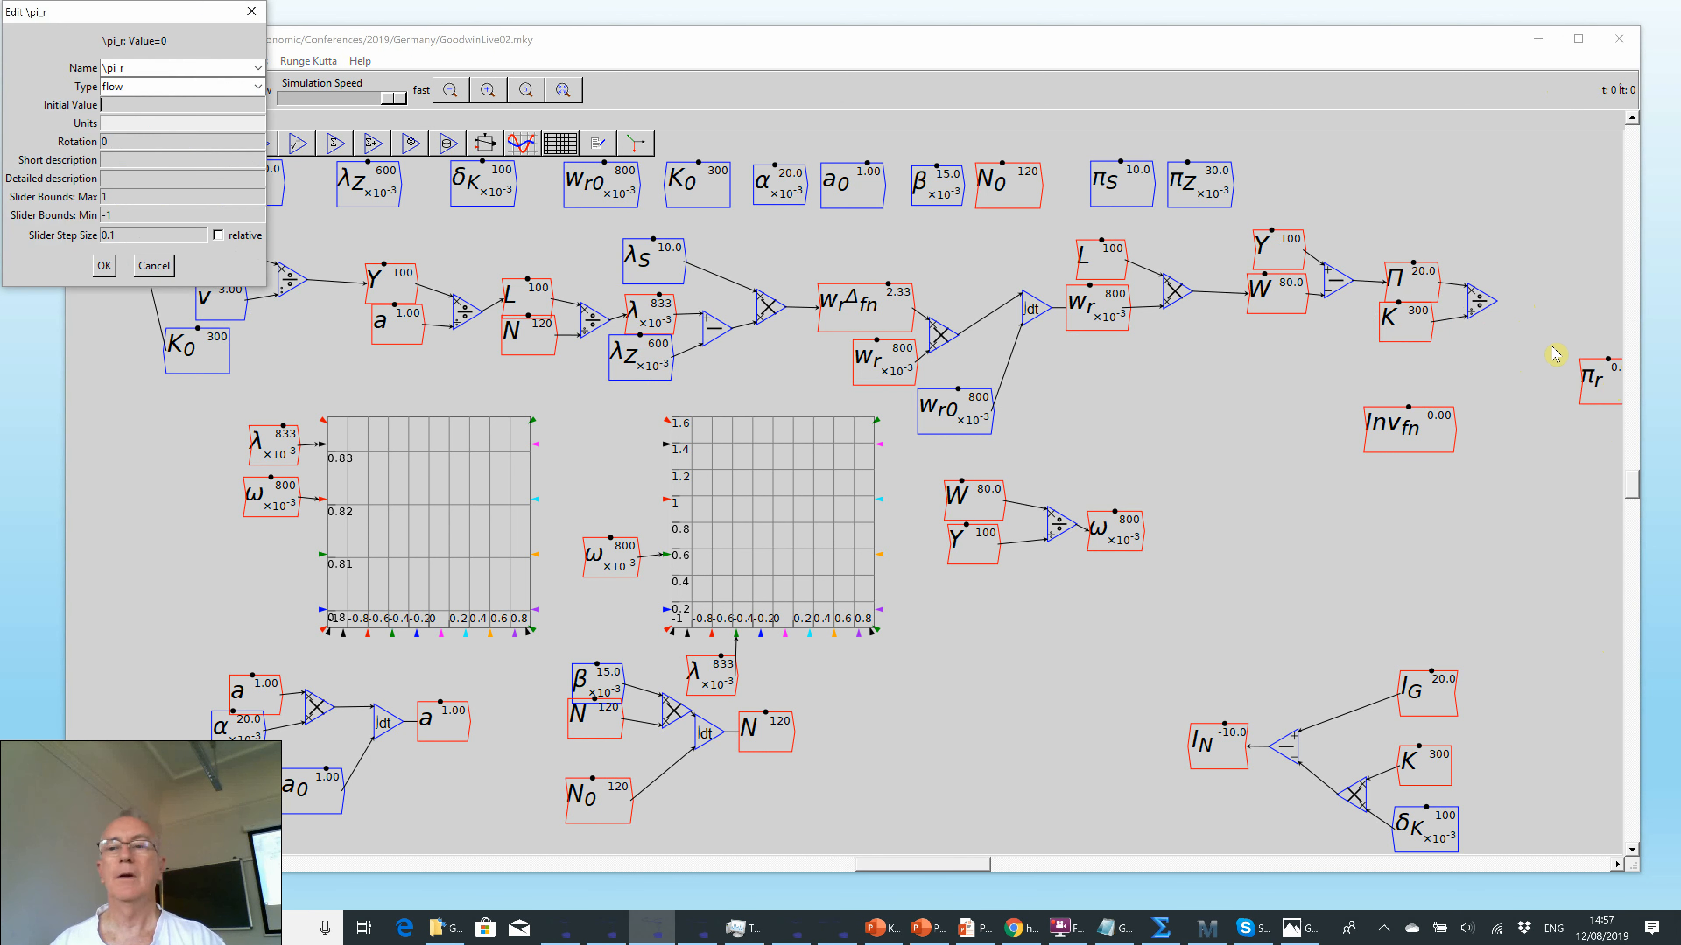
pyautogui.click(155, 266)
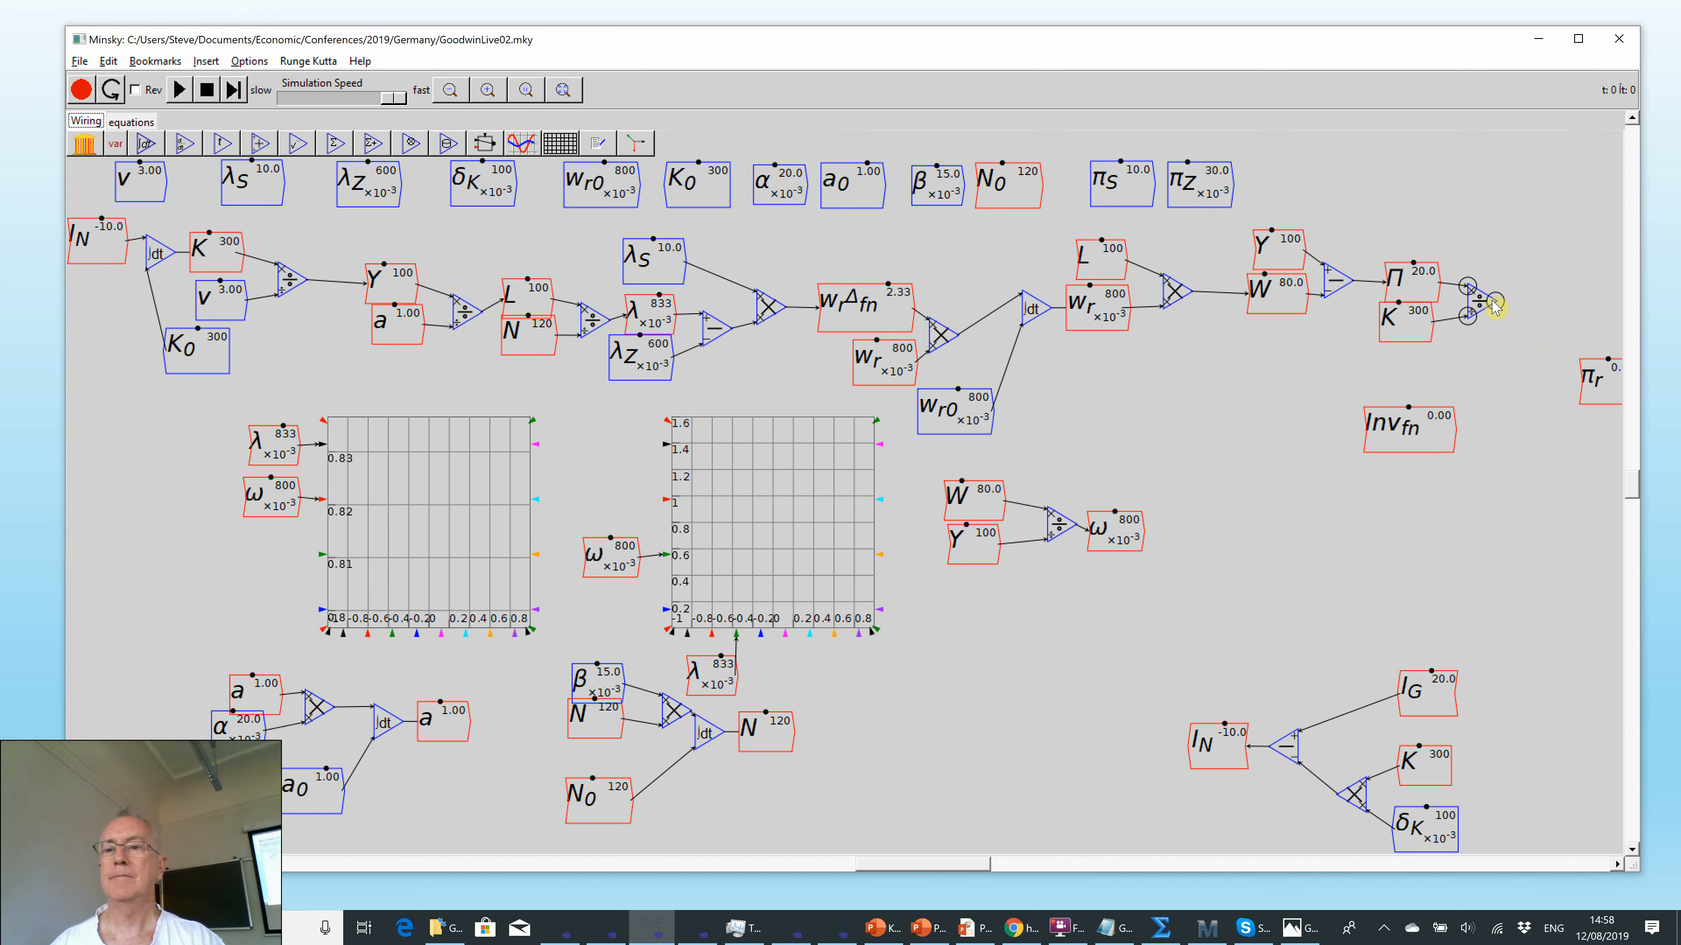
pyautogui.moveTo(1495, 304); pyautogui.dragTo(1536, 307)
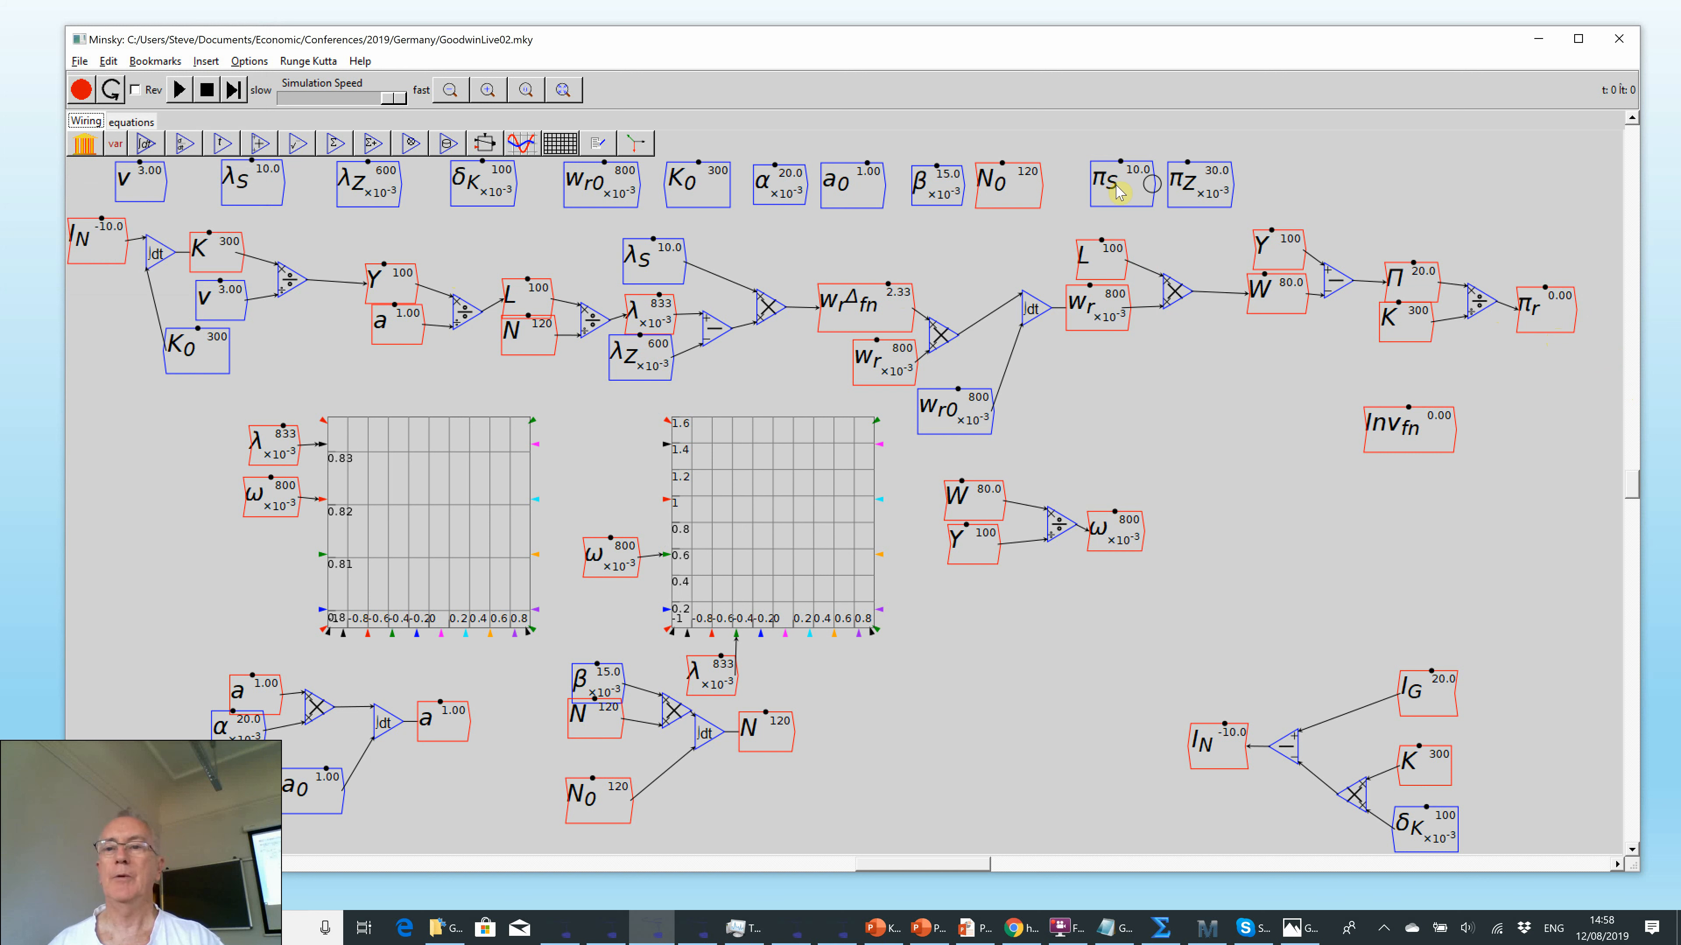
# - Place π_Z beneath π_r and wire both into a new subtract operator to form π_r minus π_Z, keeping π_S below them
pyautogui.moveTo(1129, 213); pyautogui.dragTo(1546, 372)
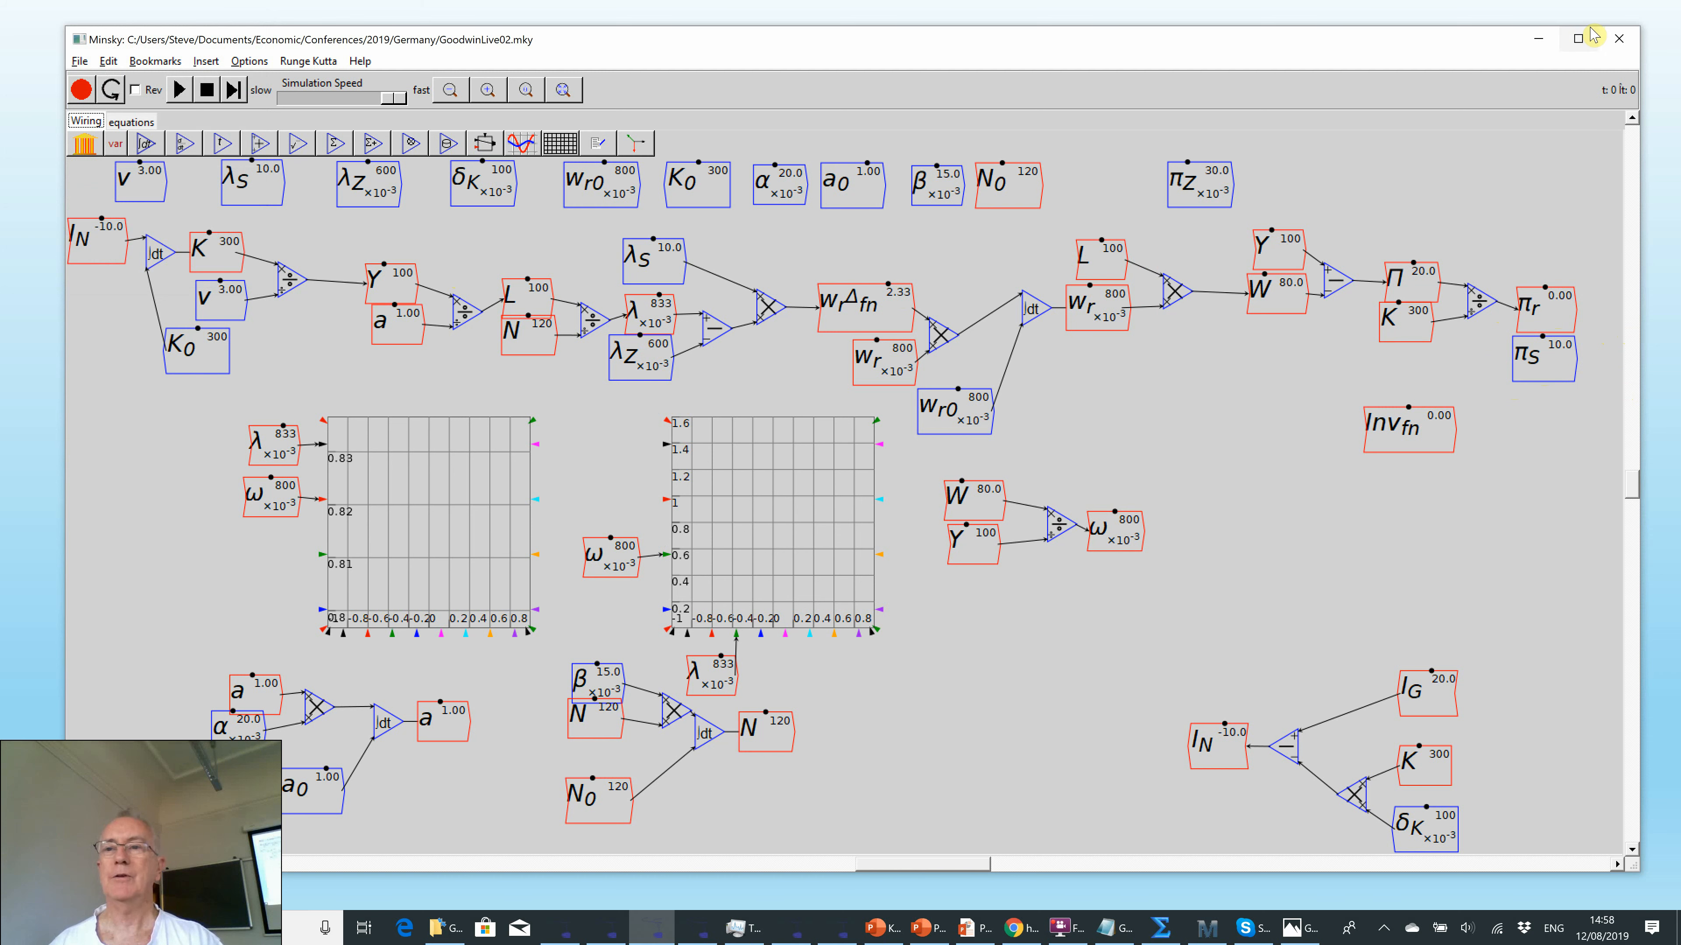
pyautogui.click(1579, 38)
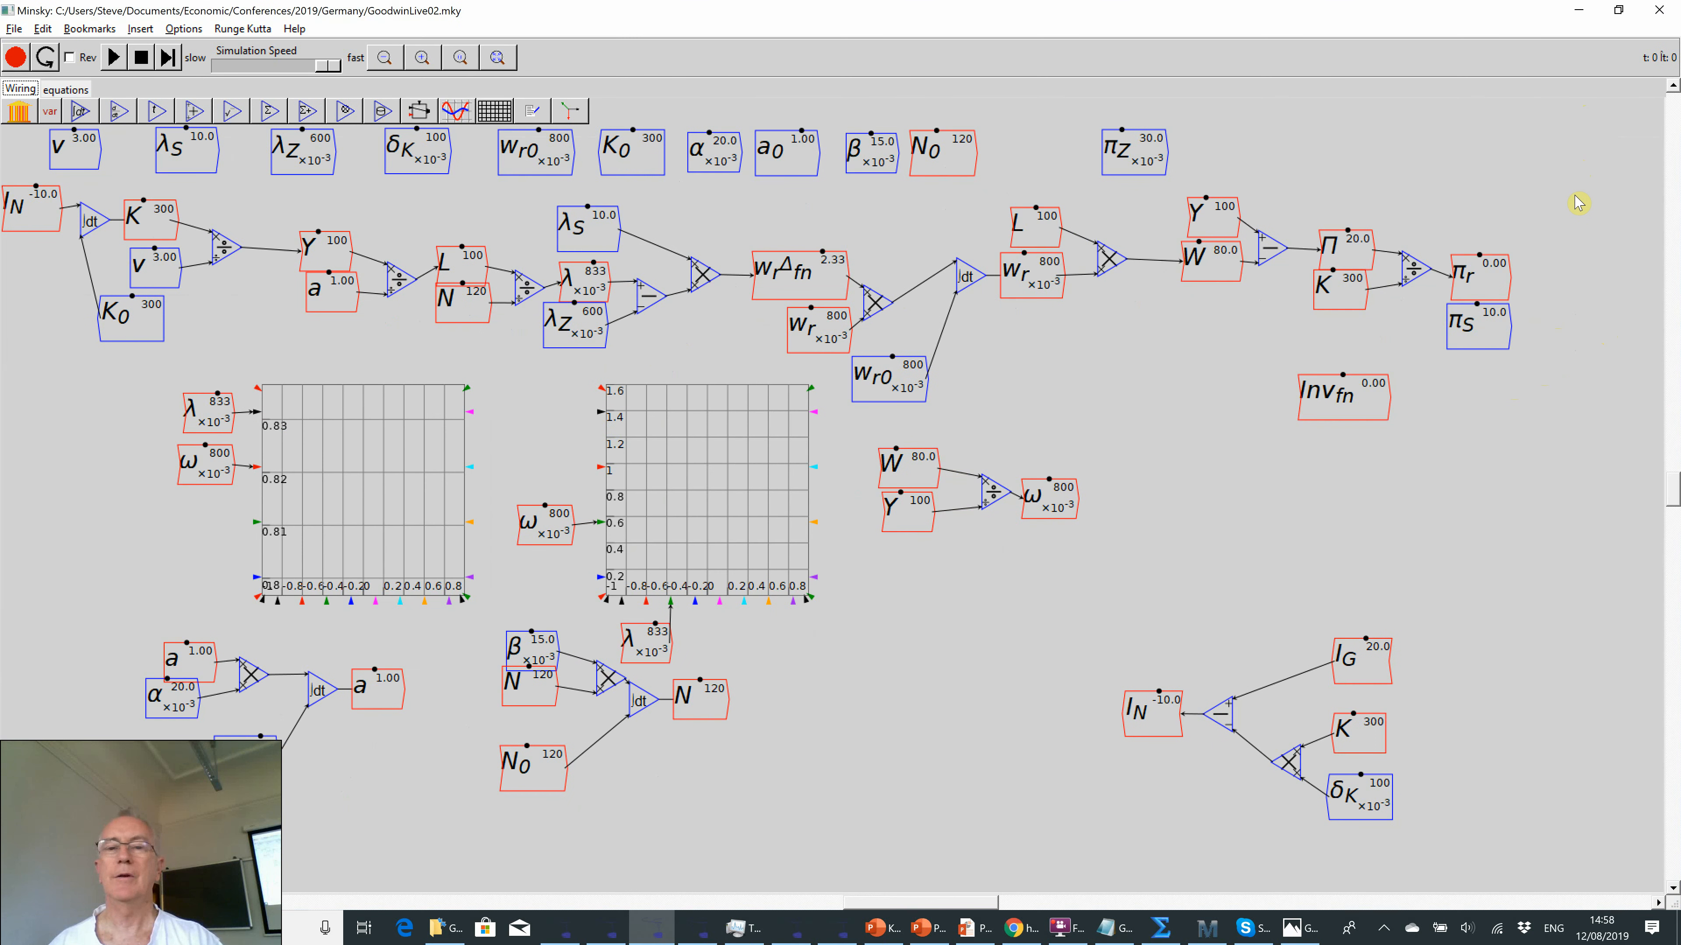
pyautogui.press('-')
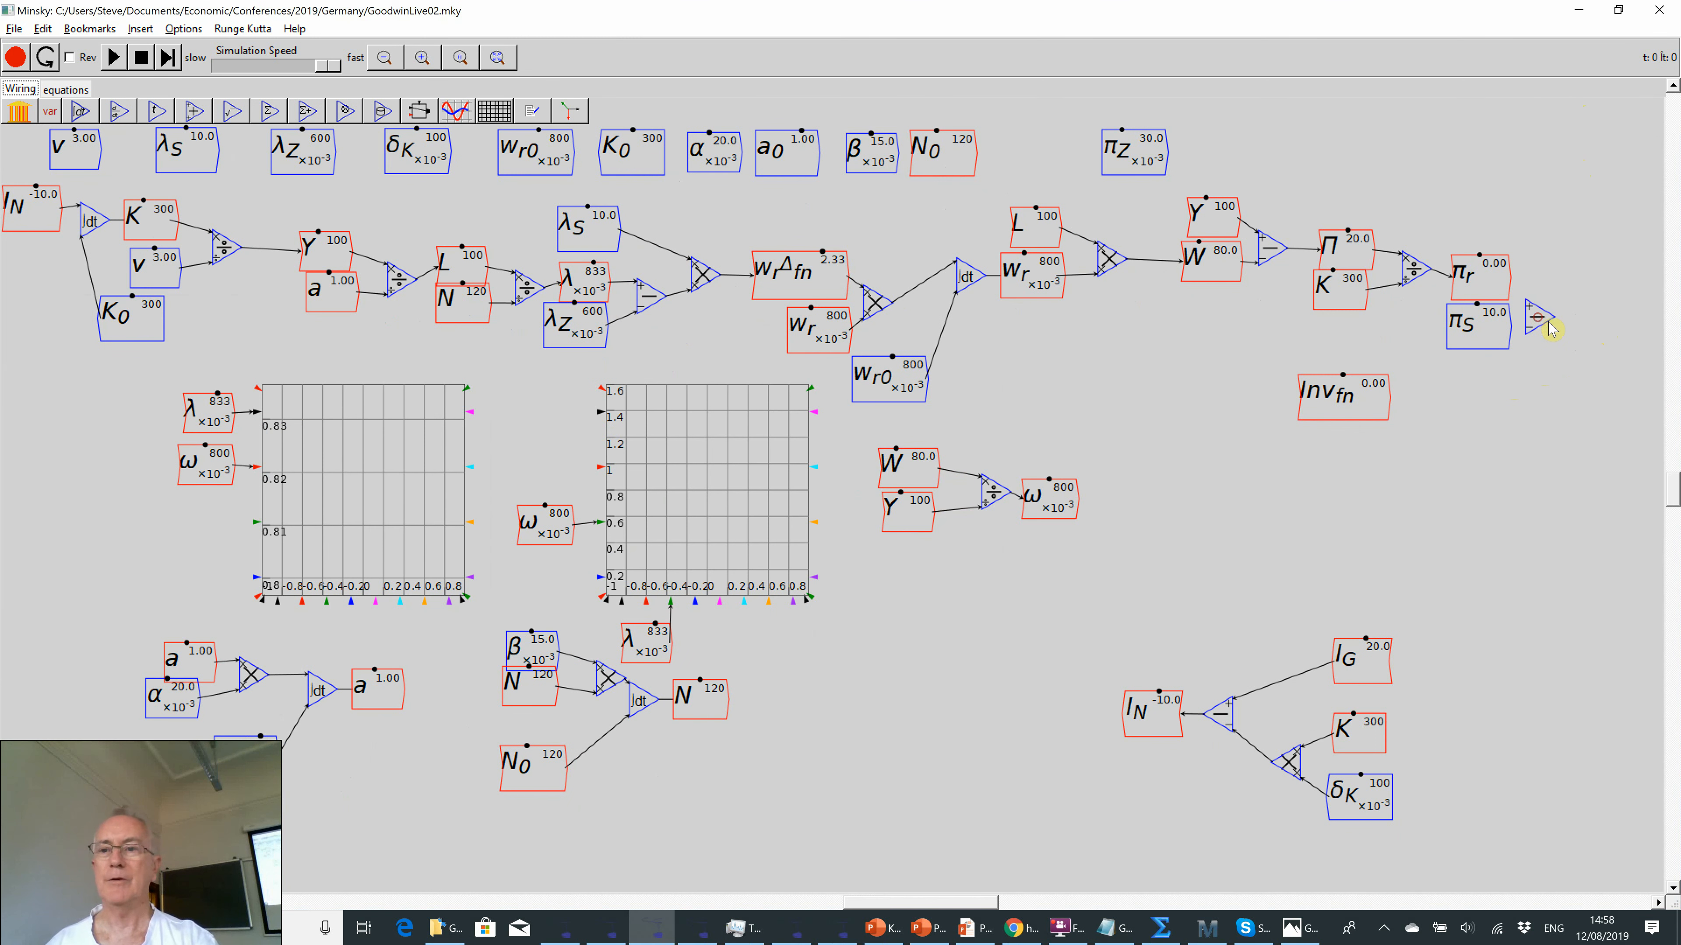
pyautogui.click(1571, 321)
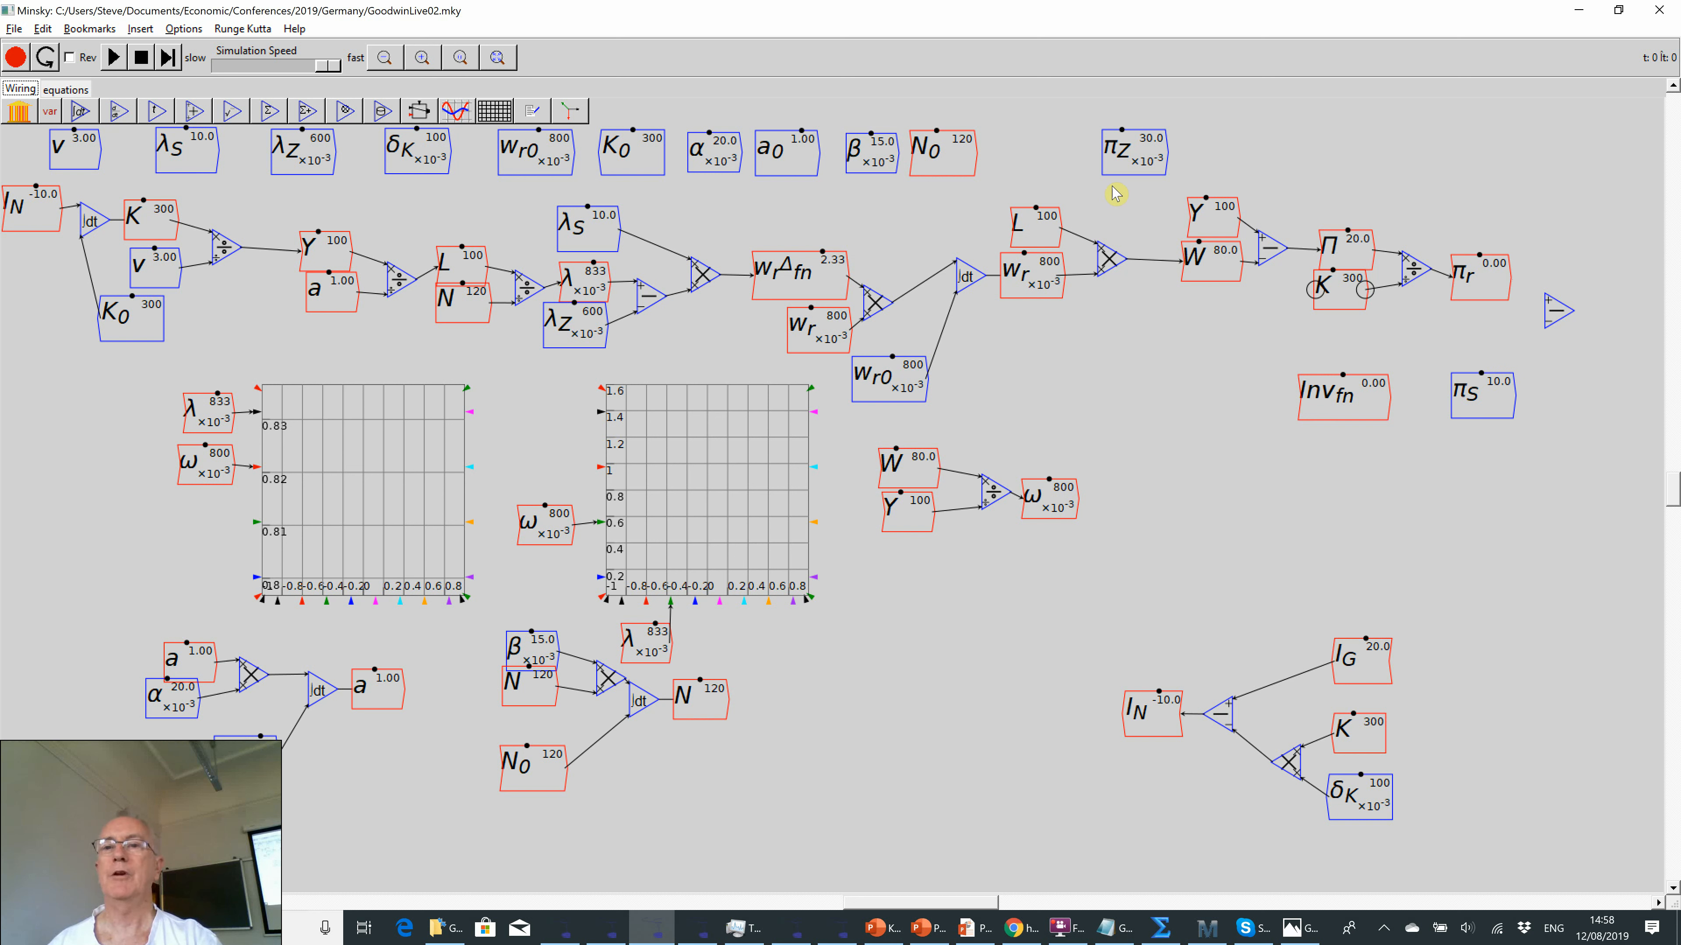
pyautogui.moveTo(1125, 151); pyautogui.dragTo(1445, 331)
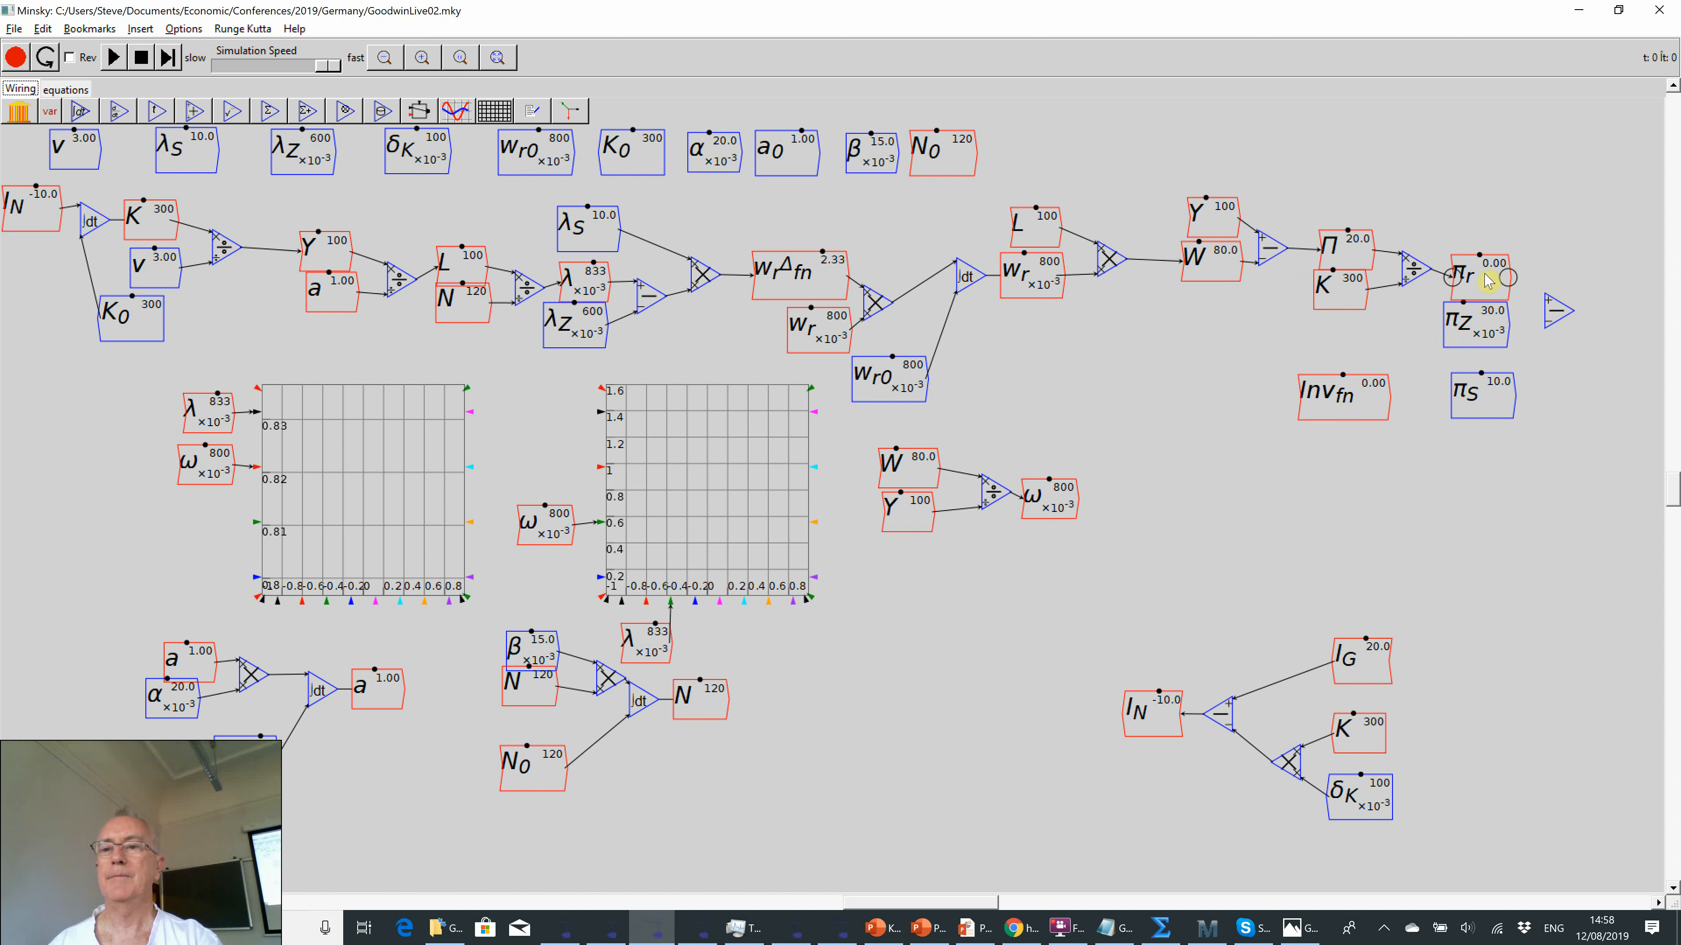
pyautogui.moveTo(1508, 281); pyautogui.dragTo(1546, 323)
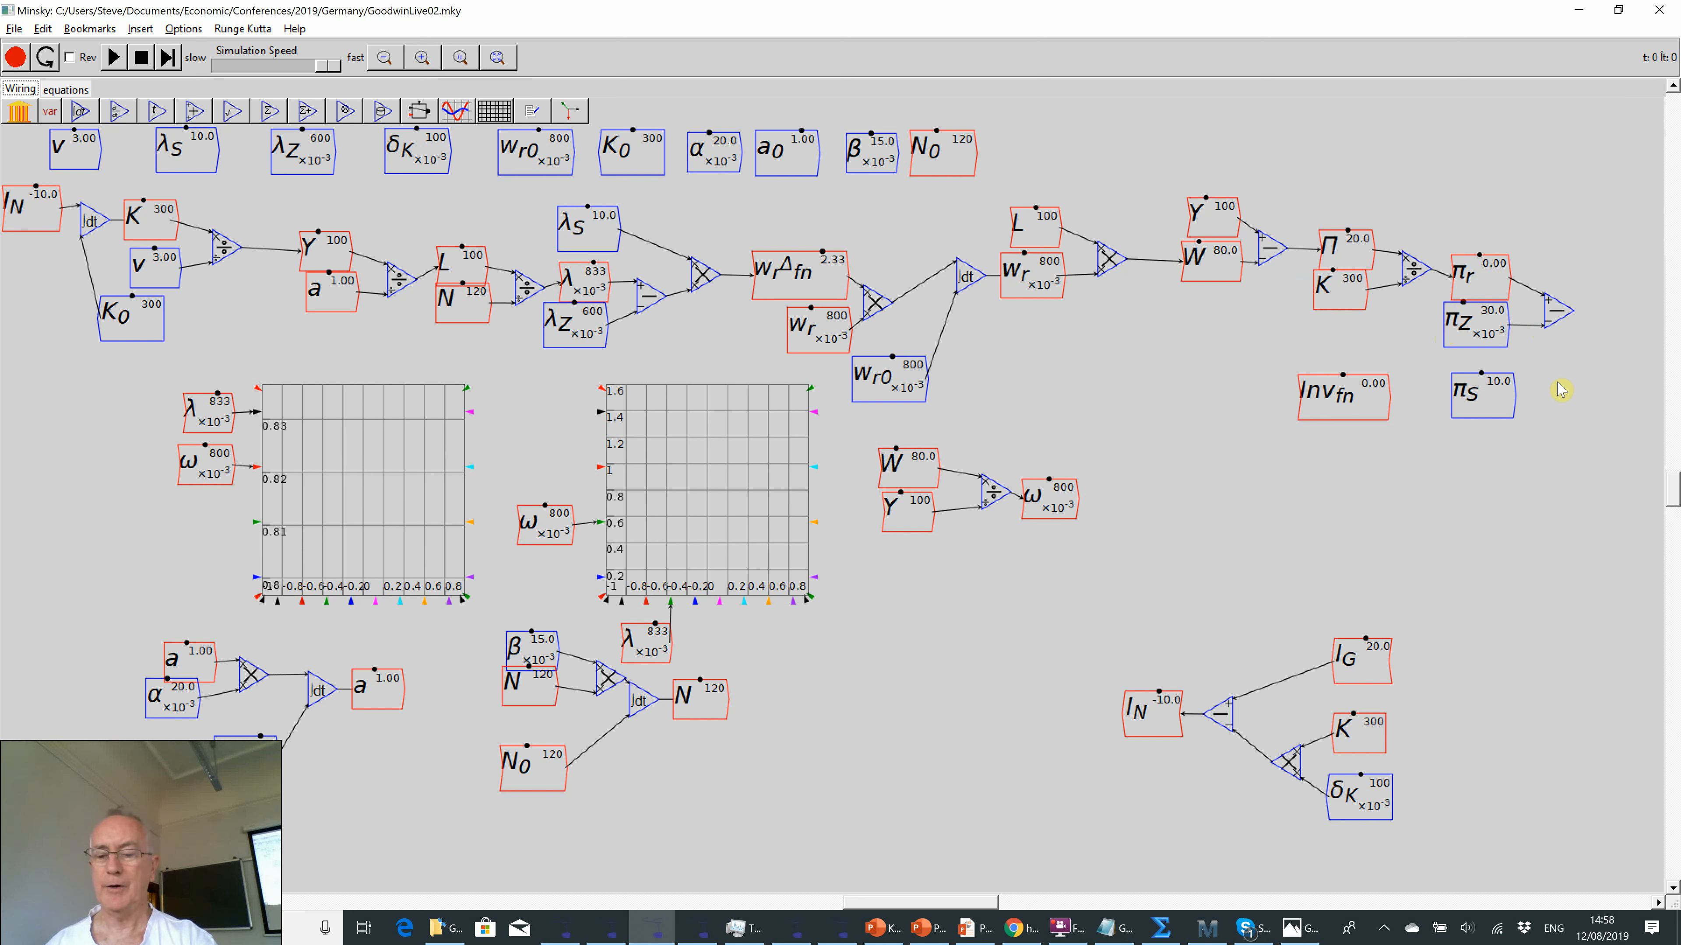
# - Add a flipped multiply operator below the subtraction and wire the π_r minus π_Z result and a flipped π_S into it
pyautogui.press('*')
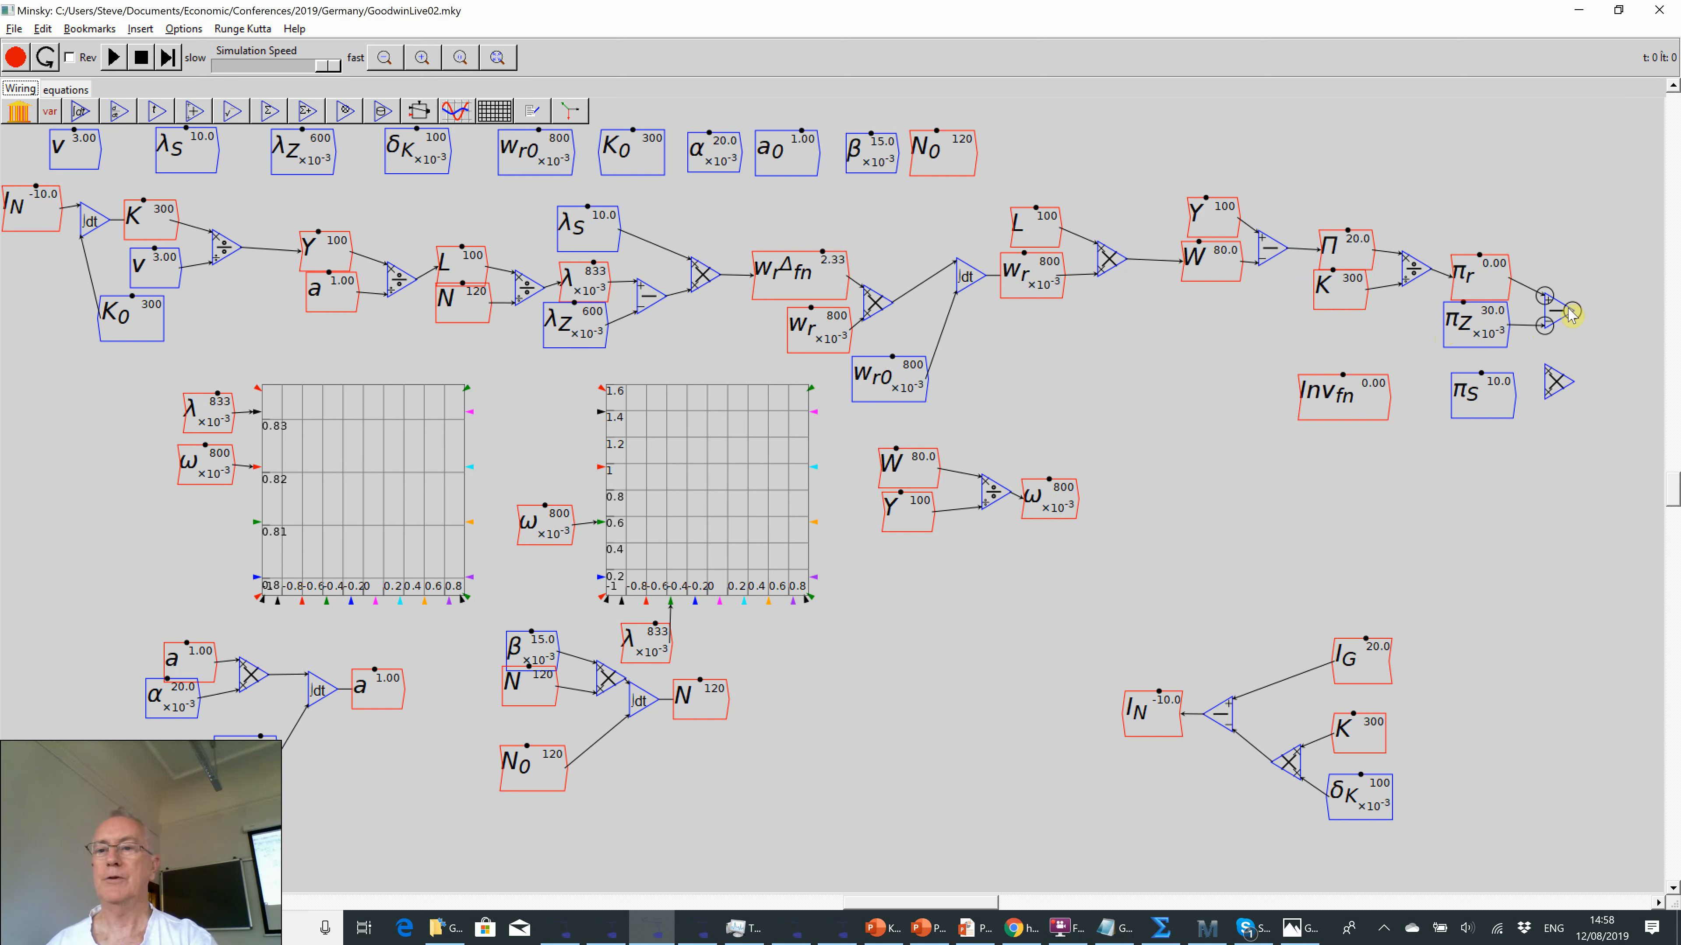
pyautogui.rightClick(1552, 383)
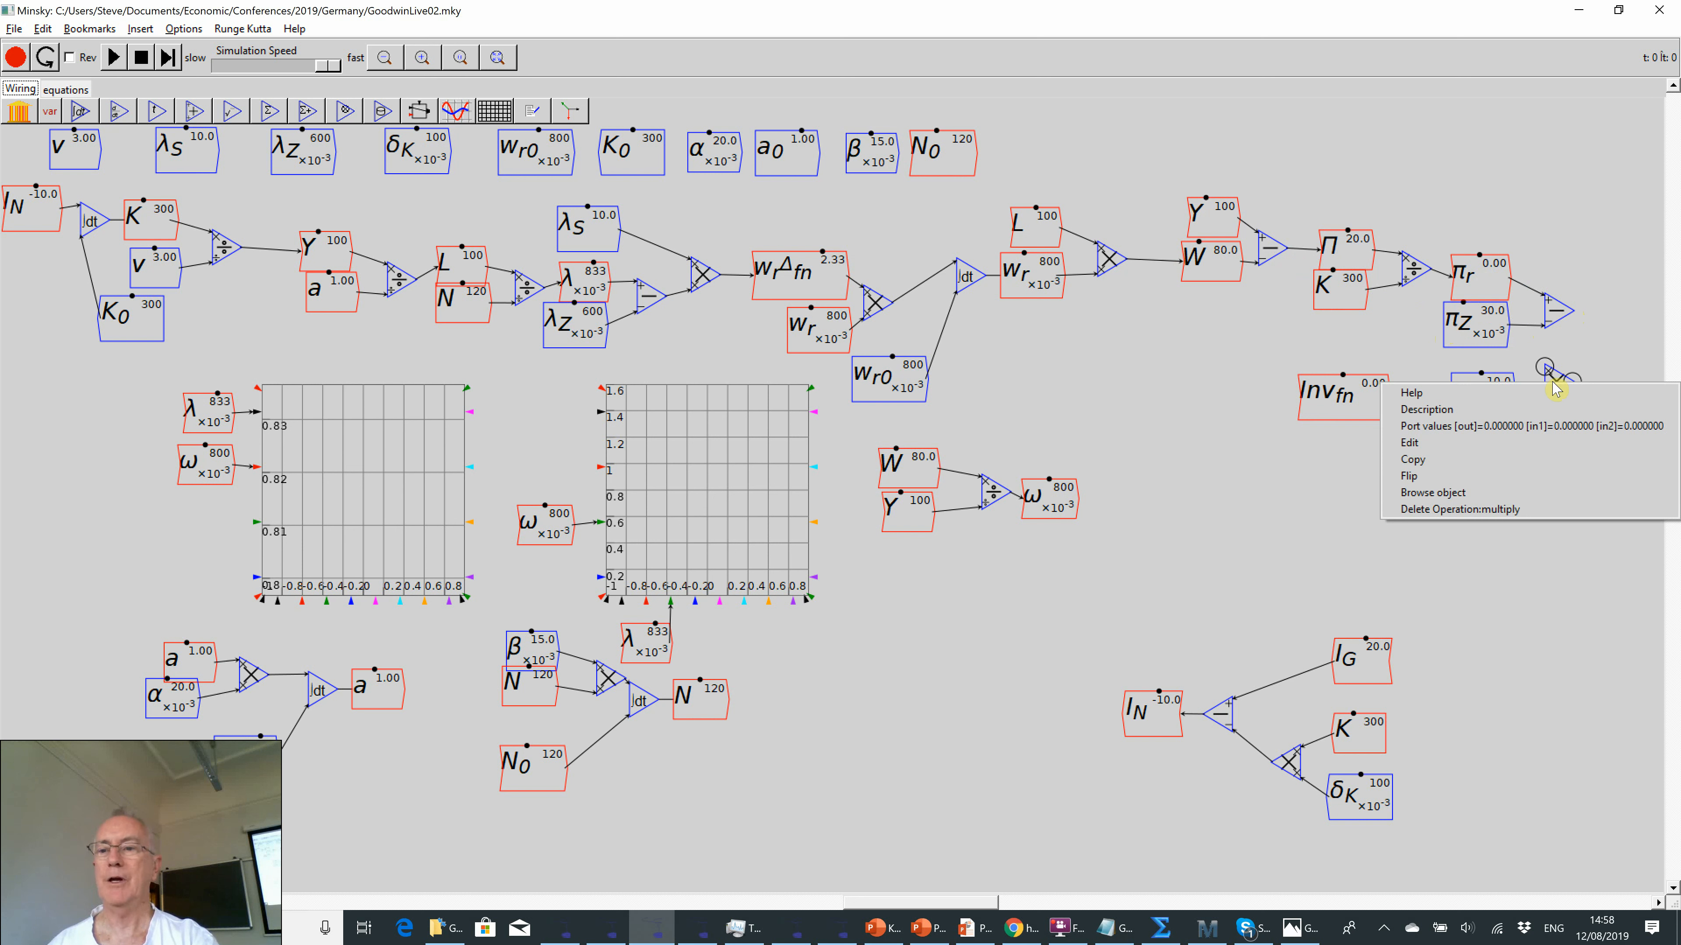
pyautogui.click(1459, 475)
pyautogui.rightClick(1466, 409)
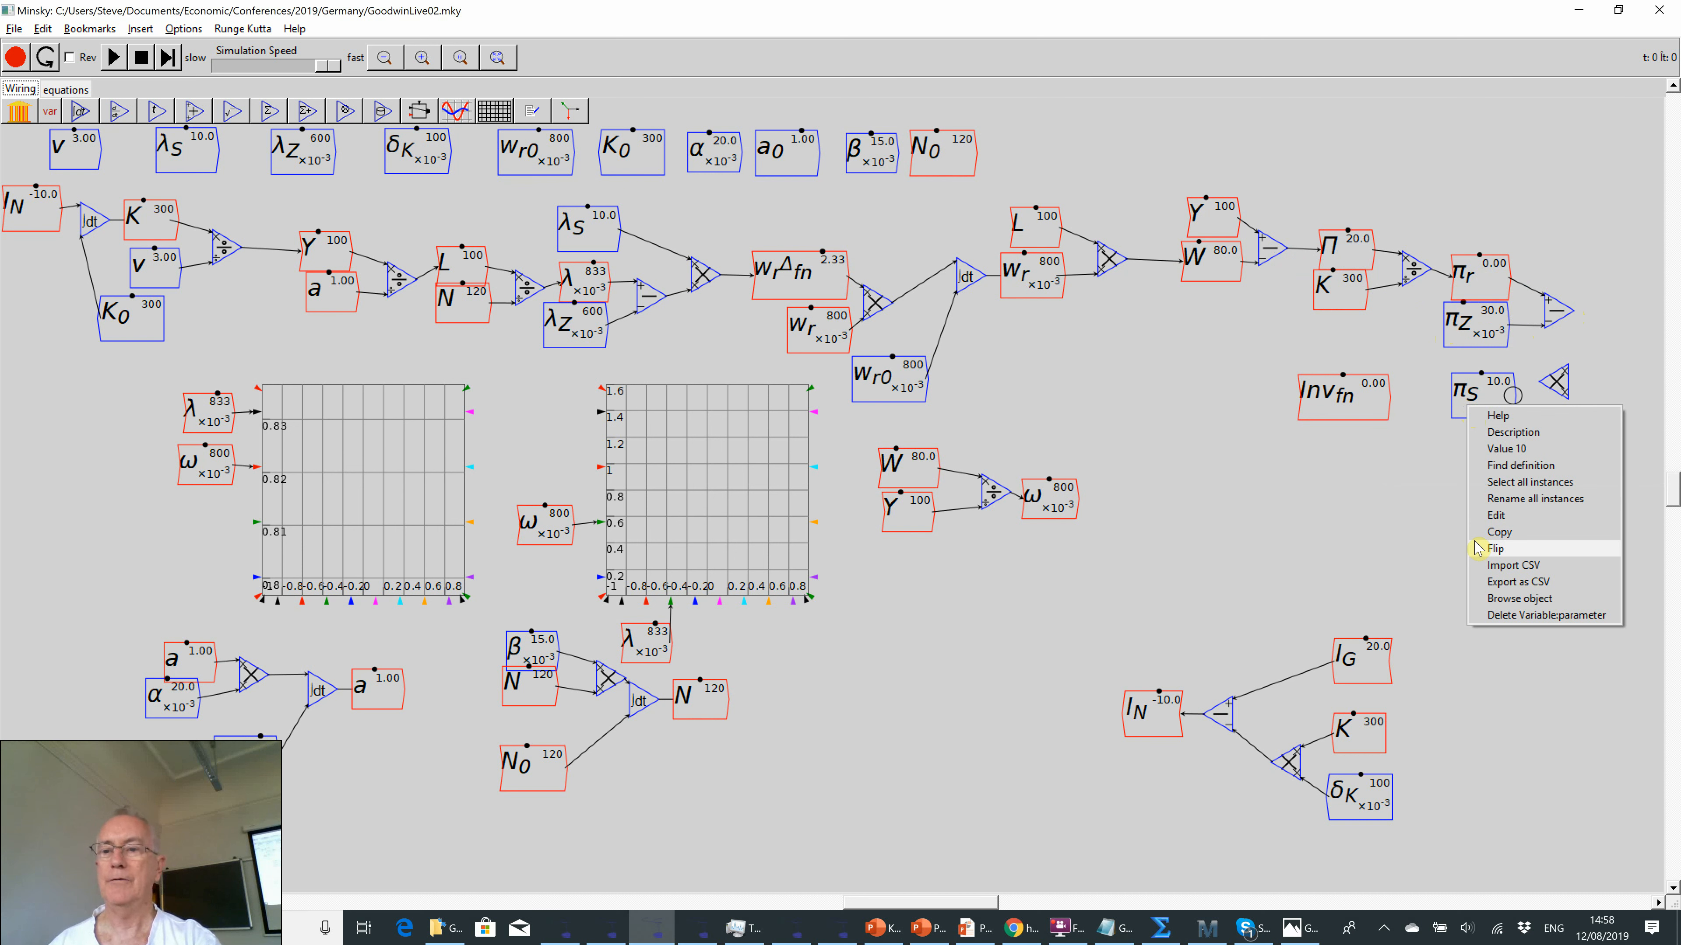
pyautogui.click(1492, 549)
pyautogui.moveTo(1462, 413); pyautogui.dragTo(1609, 440)
pyautogui.moveTo(1574, 310); pyautogui.dragTo(1565, 366)
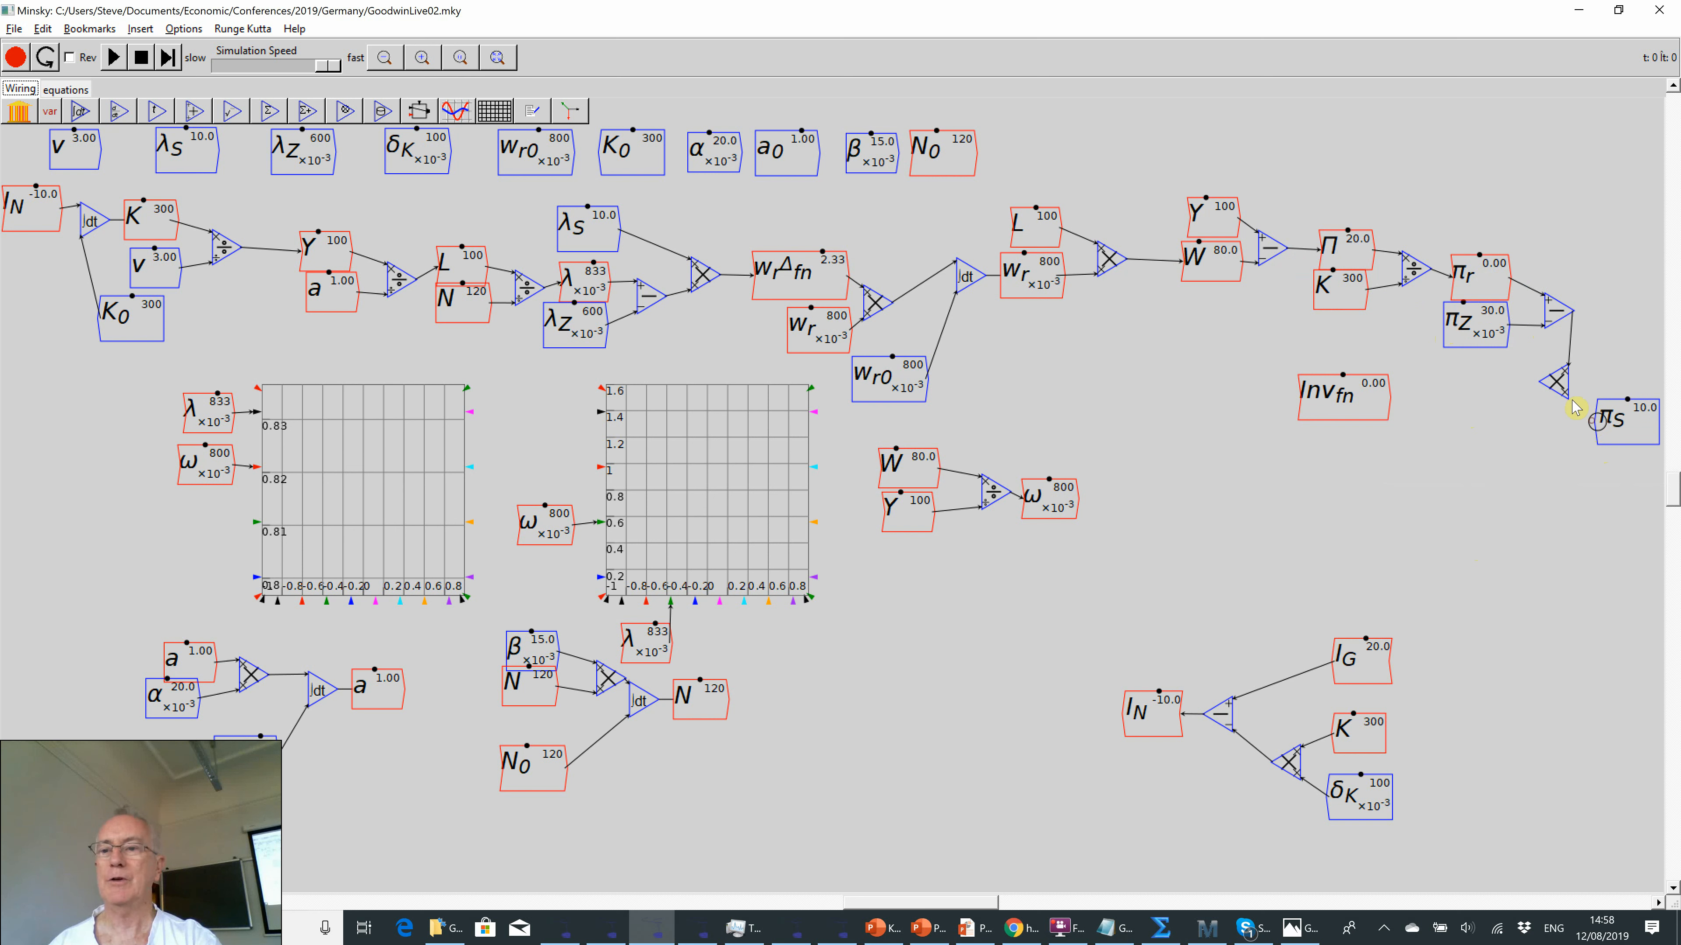
pyautogui.moveTo(1571, 400); pyautogui.dragTo(1597, 418)
# - Flip Inv_fn and wire the π_S multiplication's output into it
pyautogui.rightClick(1358, 418)
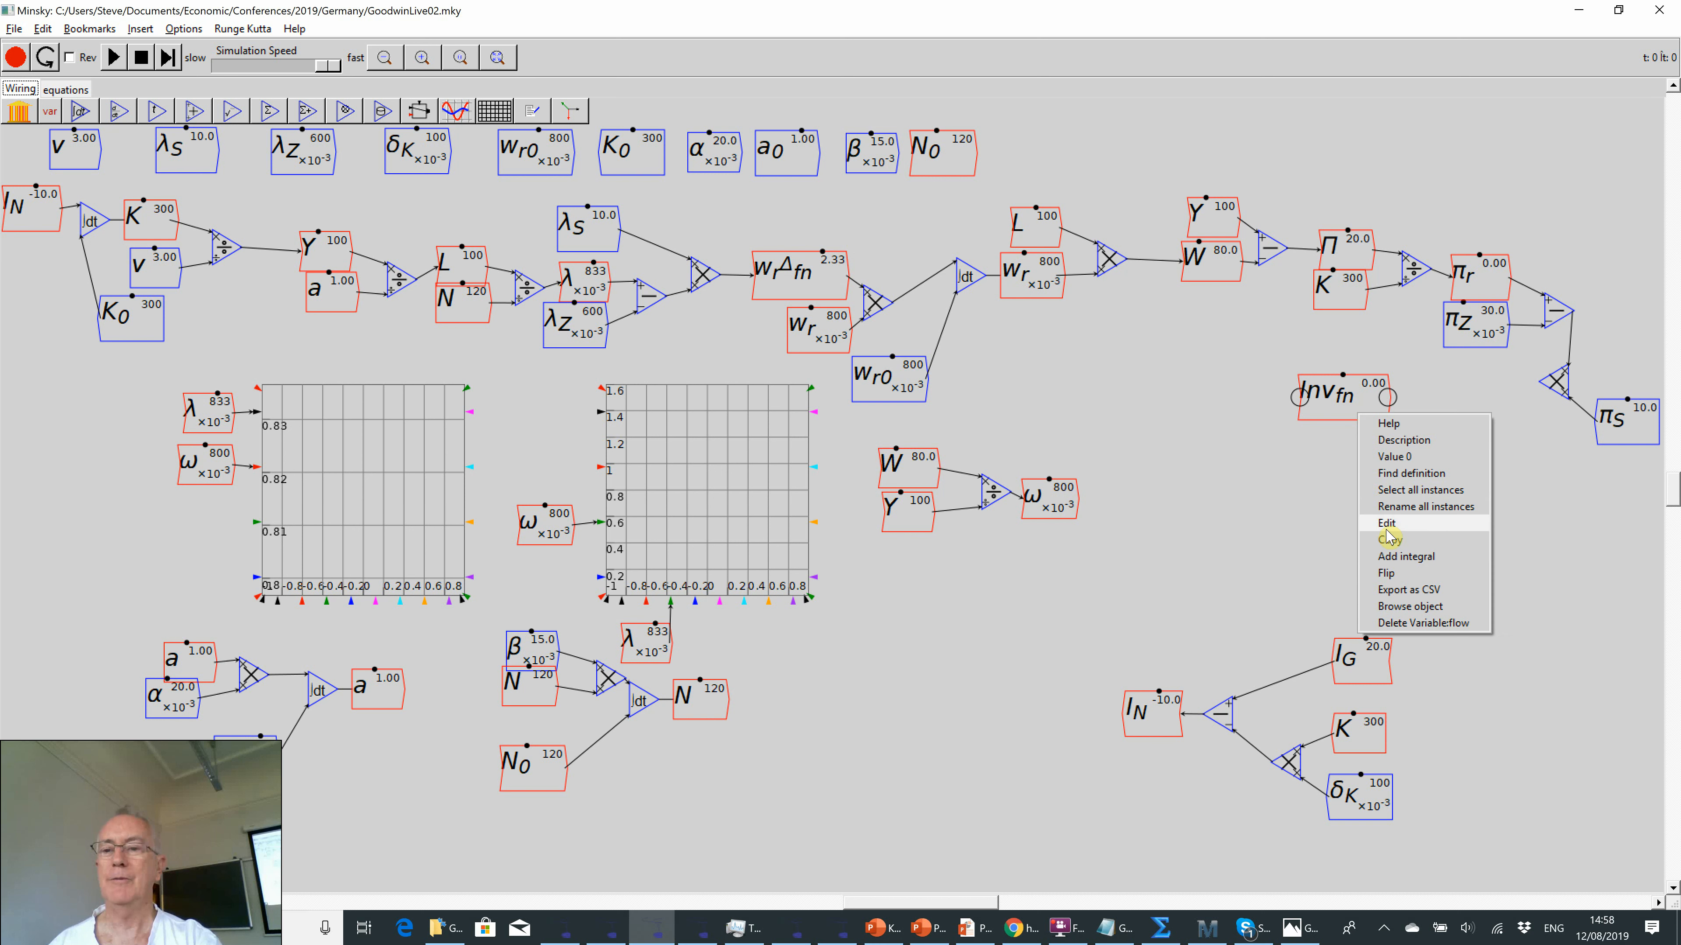
pyautogui.click(1382, 574)
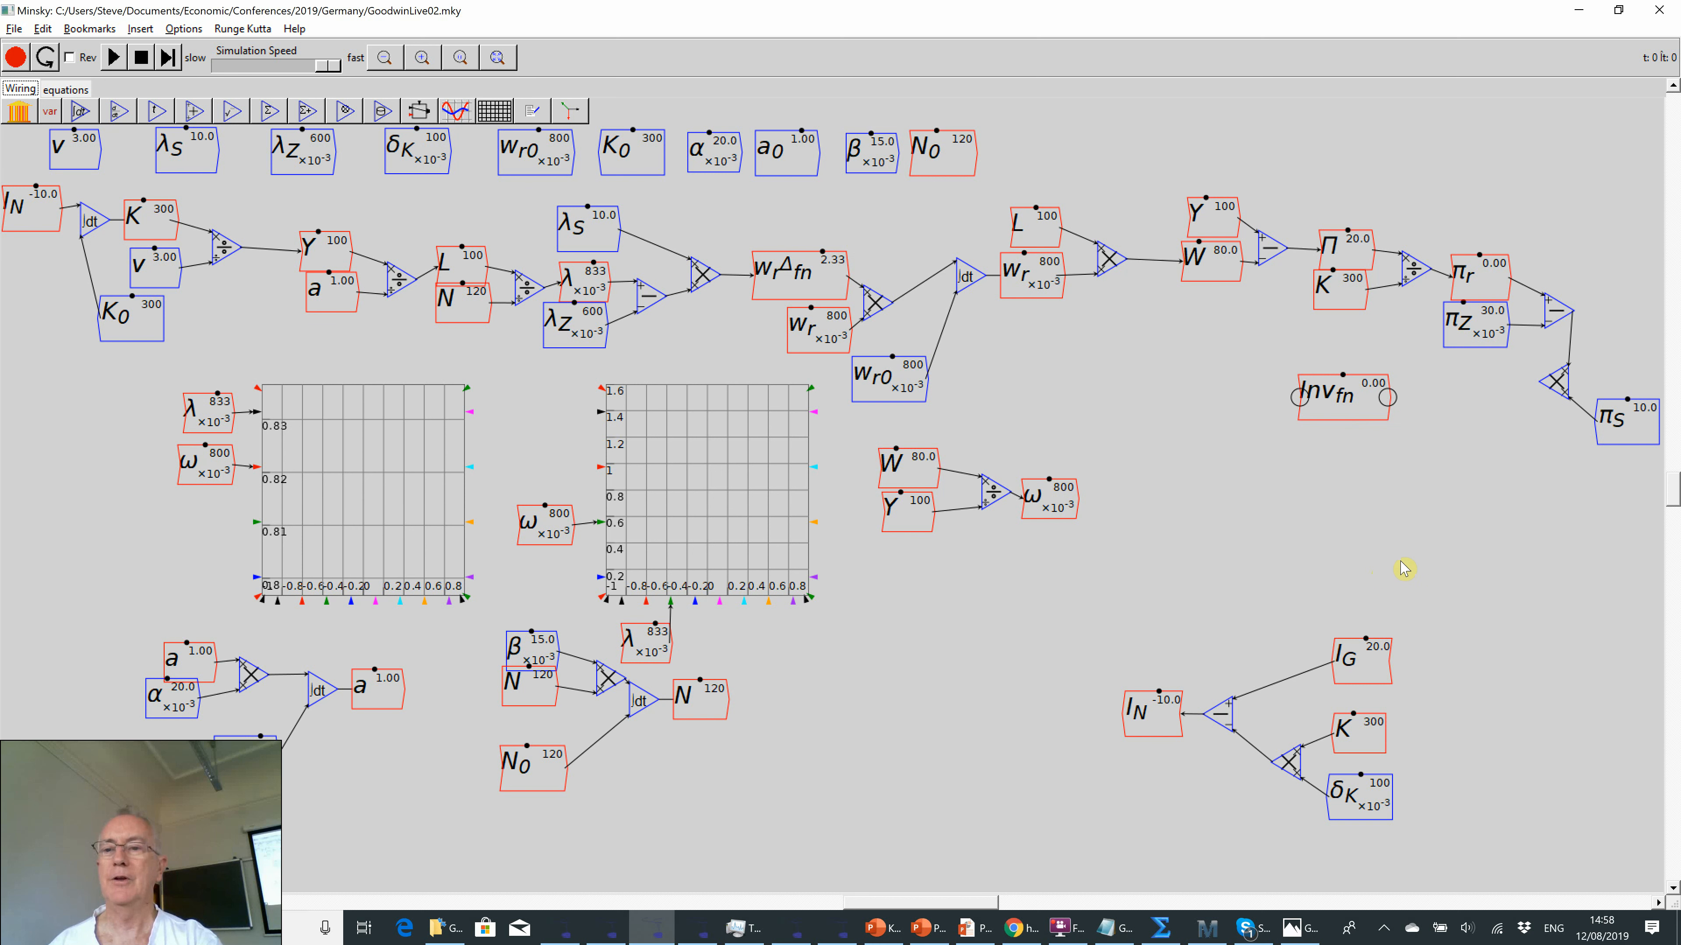
pyautogui.moveTo(1540, 383); pyautogui.dragTo(1297, 397)
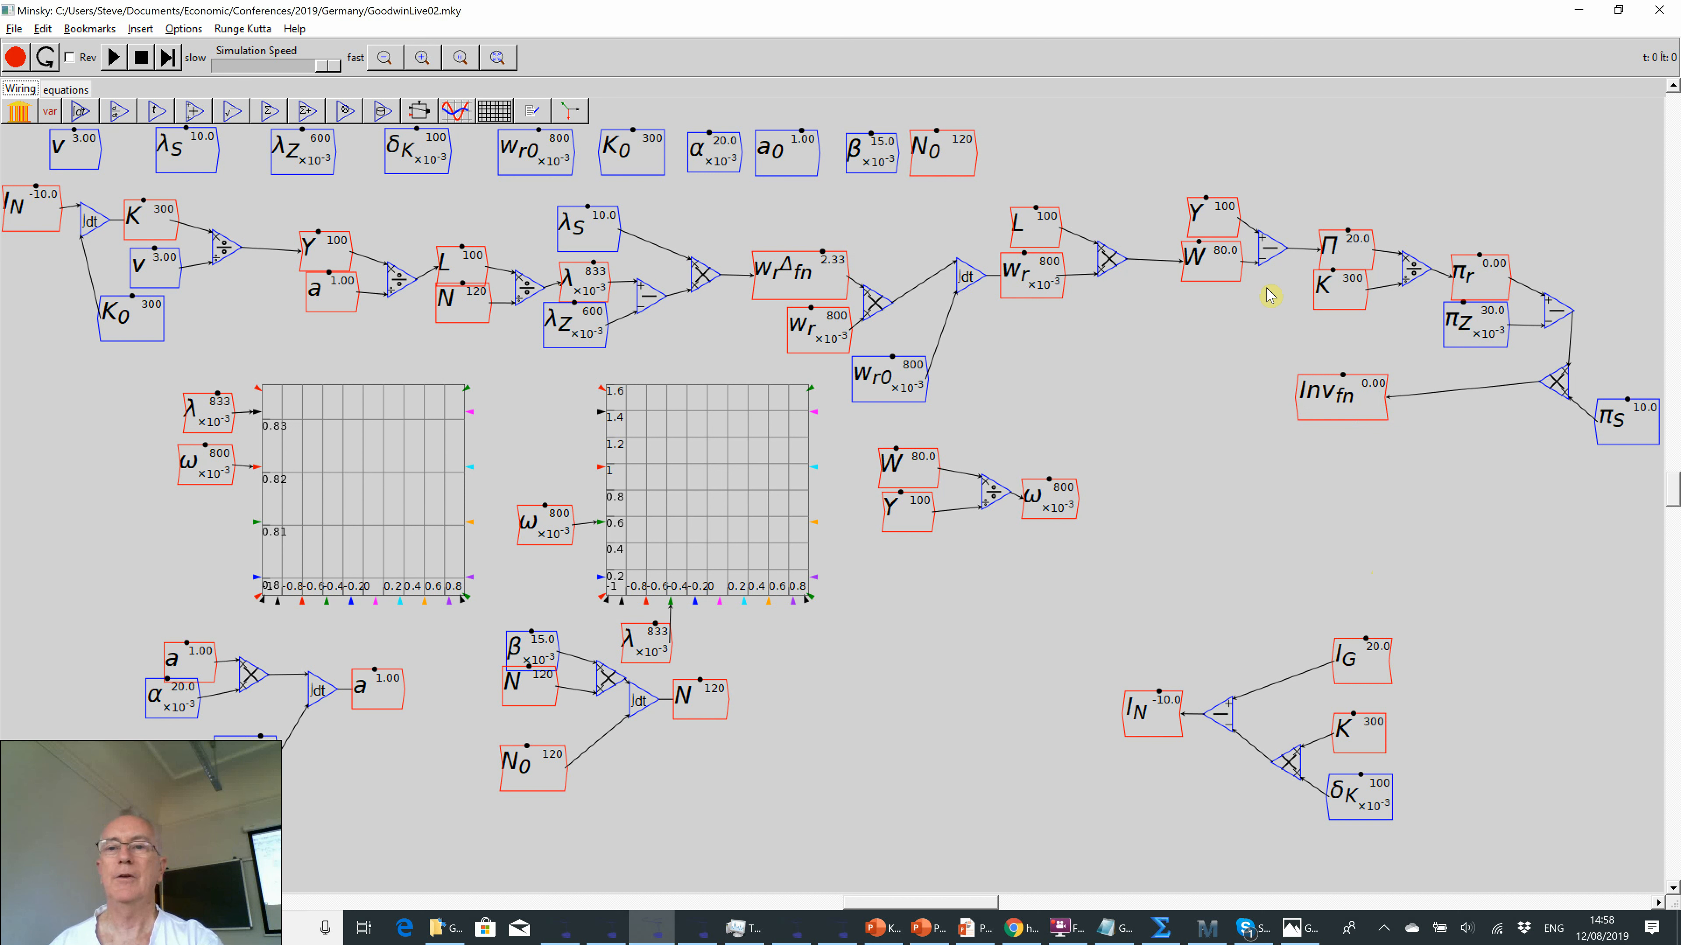
# - Copy the output variable Y, flip the copy and place it directly beneath Inv_fn
pyautogui.rightClick(1208, 220)
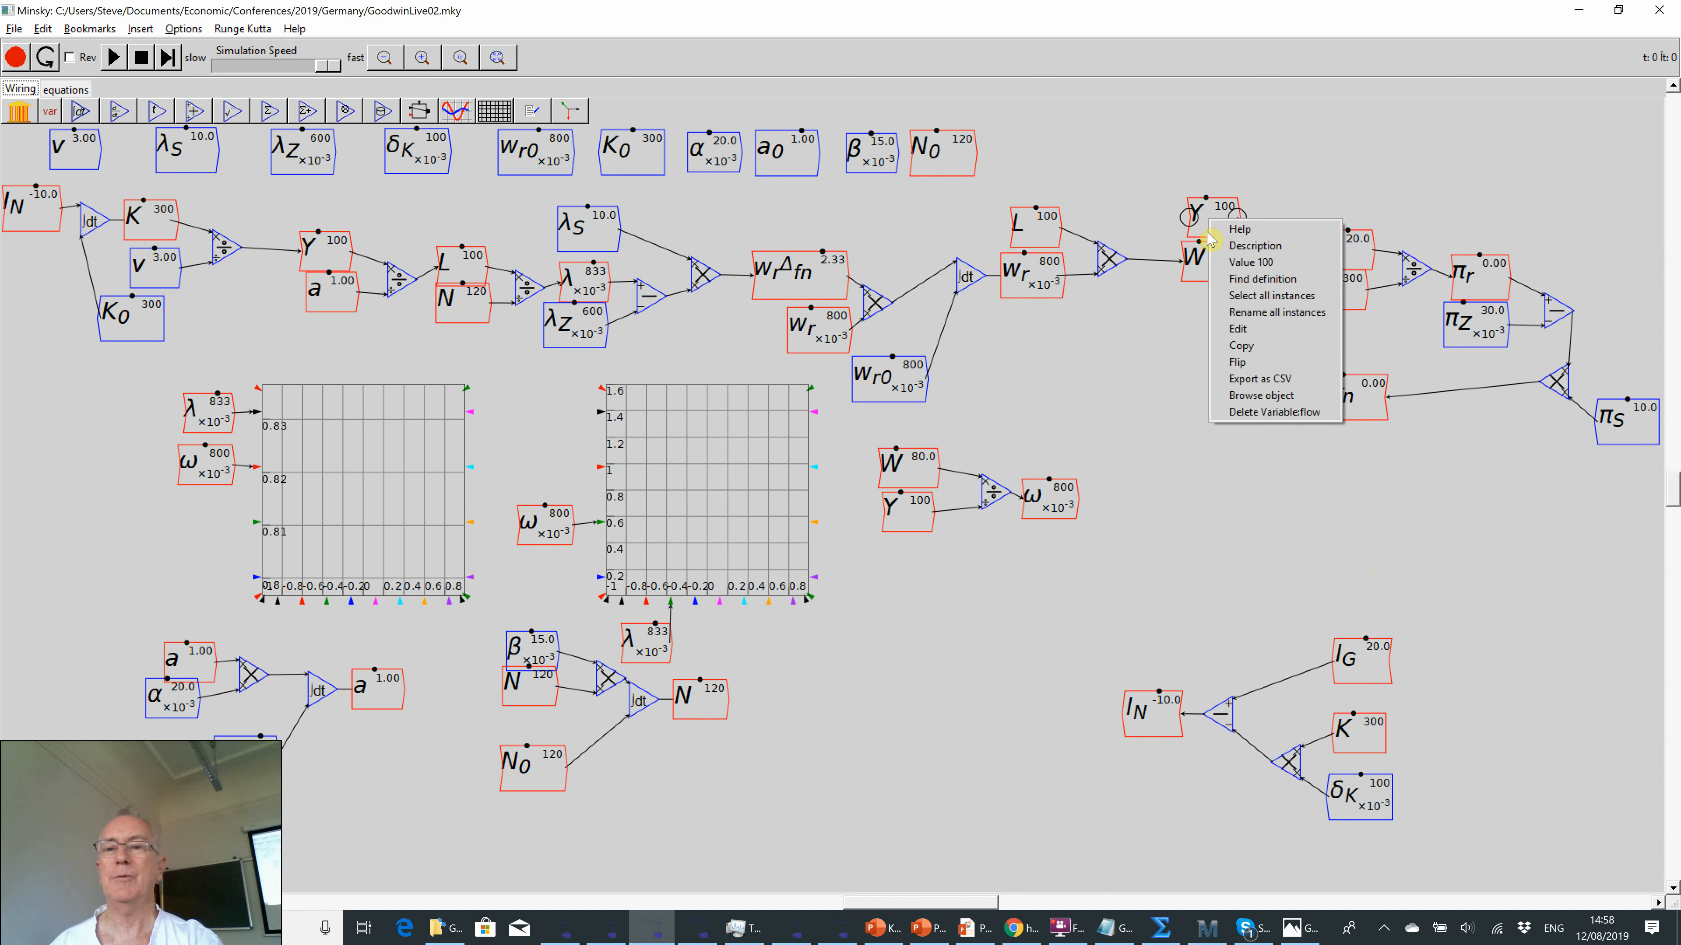
pyautogui.click(1238, 345)
pyautogui.click(1327, 450)
pyautogui.rightClick(1327, 450)
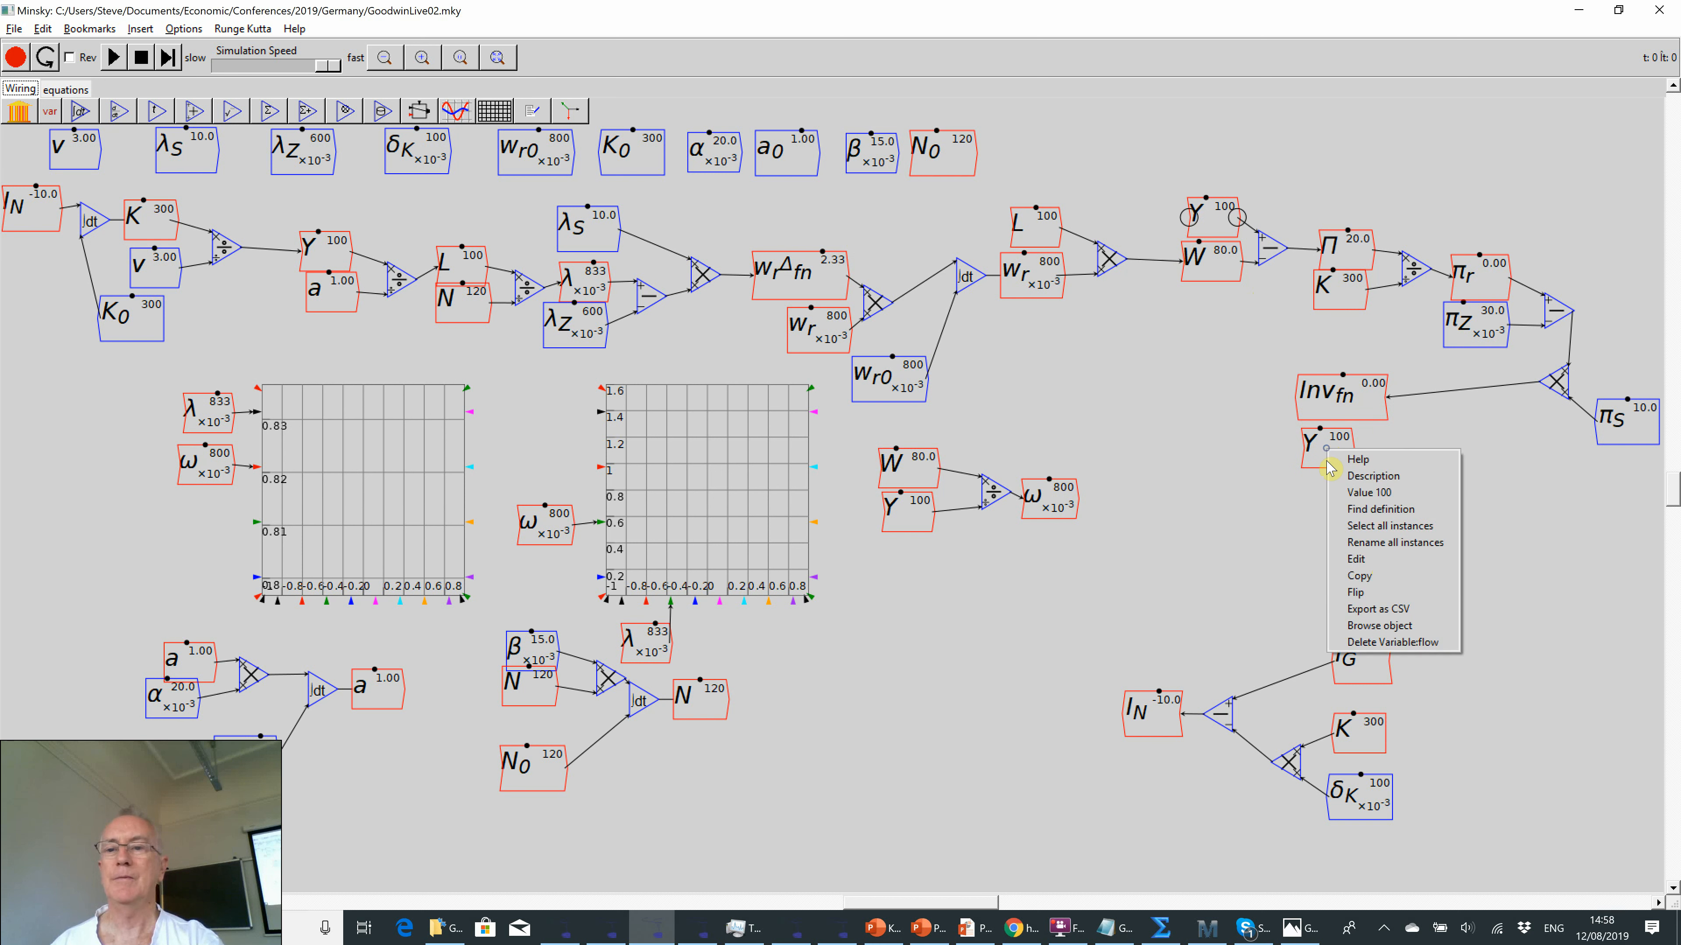
pyautogui.click(1363, 585)
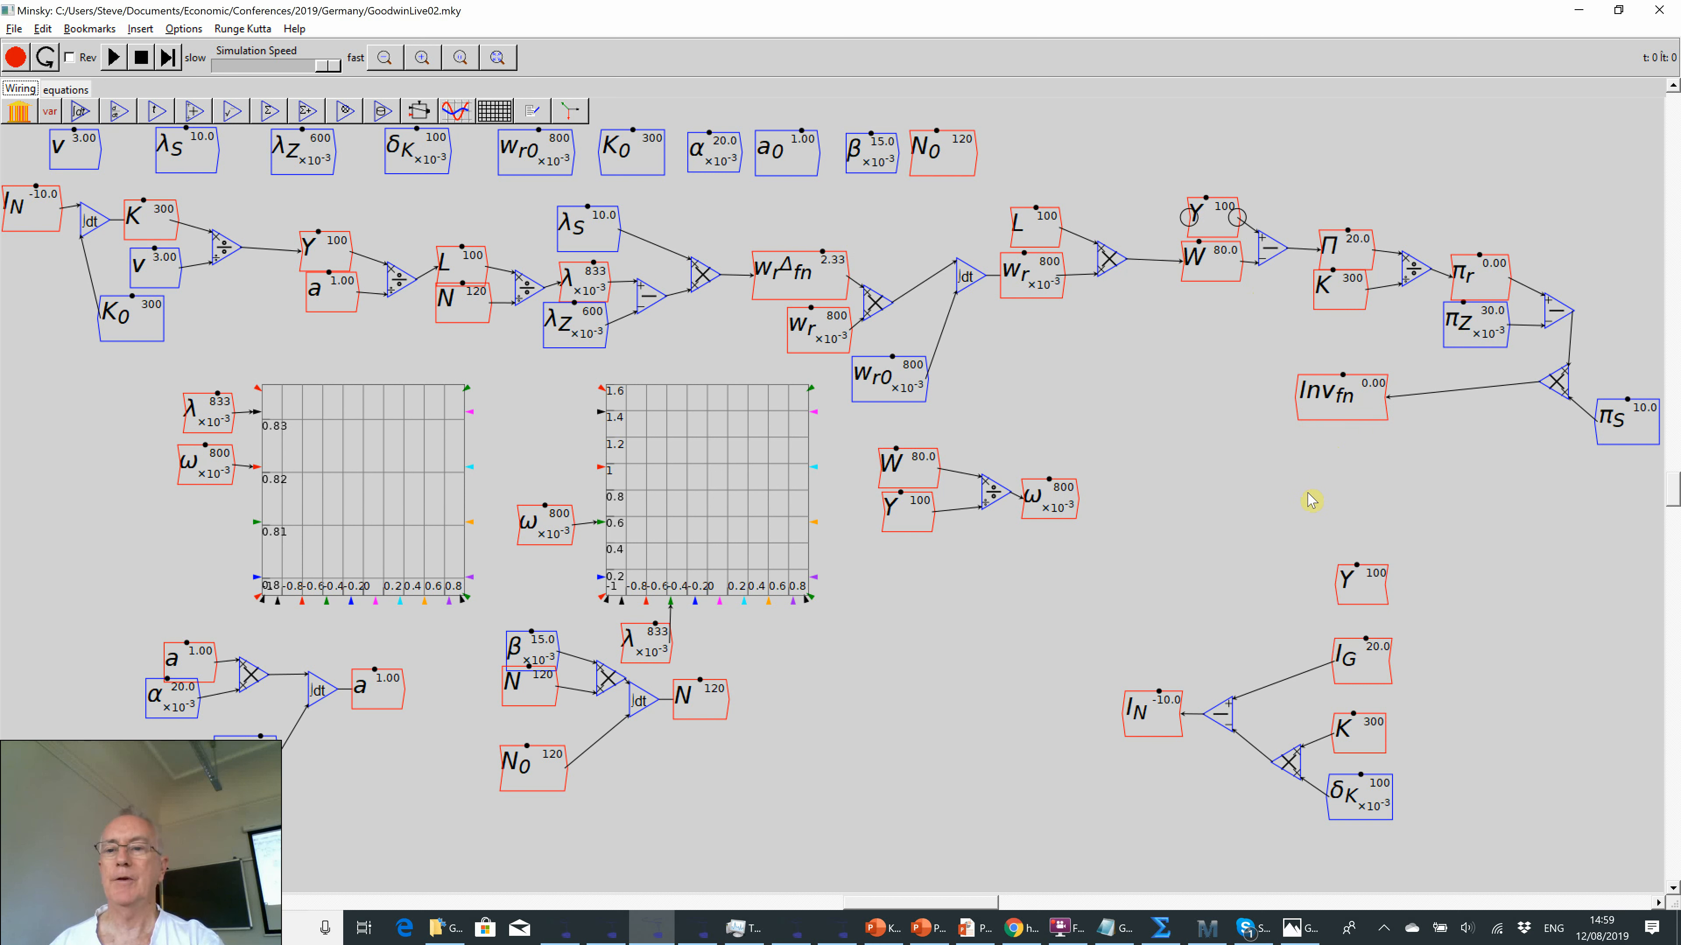
pyautogui.click(1329, 453)
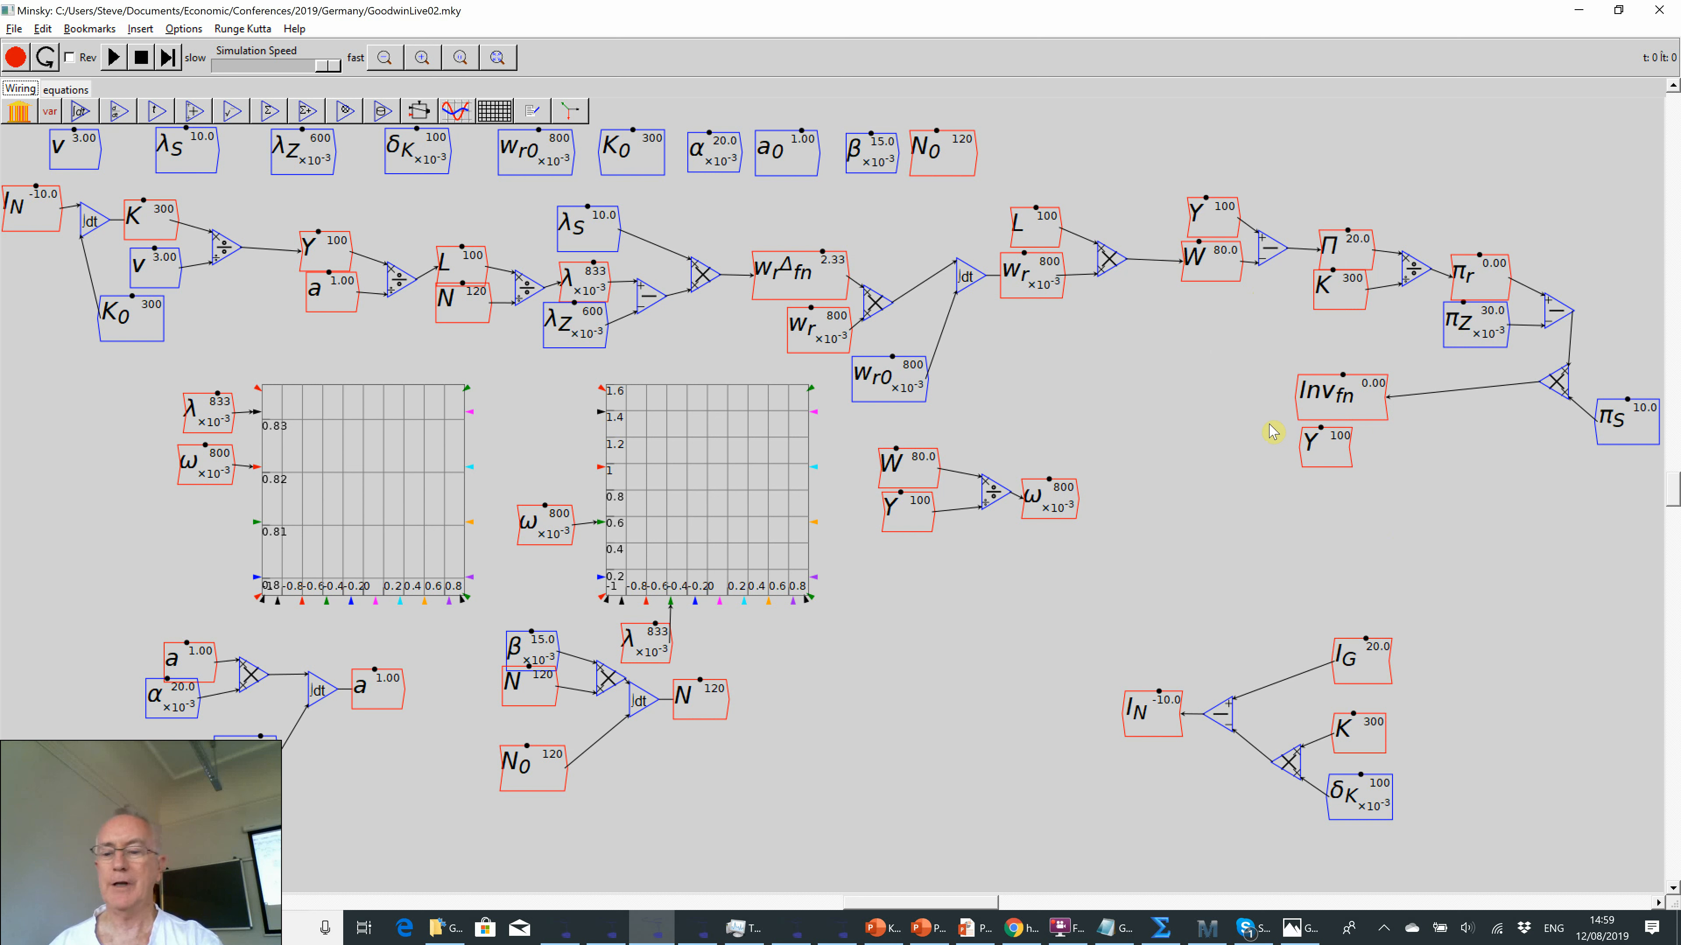
# - Wire Inv_fn and the copied Y into a new flipped multiply operator and connect its output to I_G
pyautogui.press('*')
pyautogui.click(1271, 429)
pyautogui.rightClick(1271, 429)
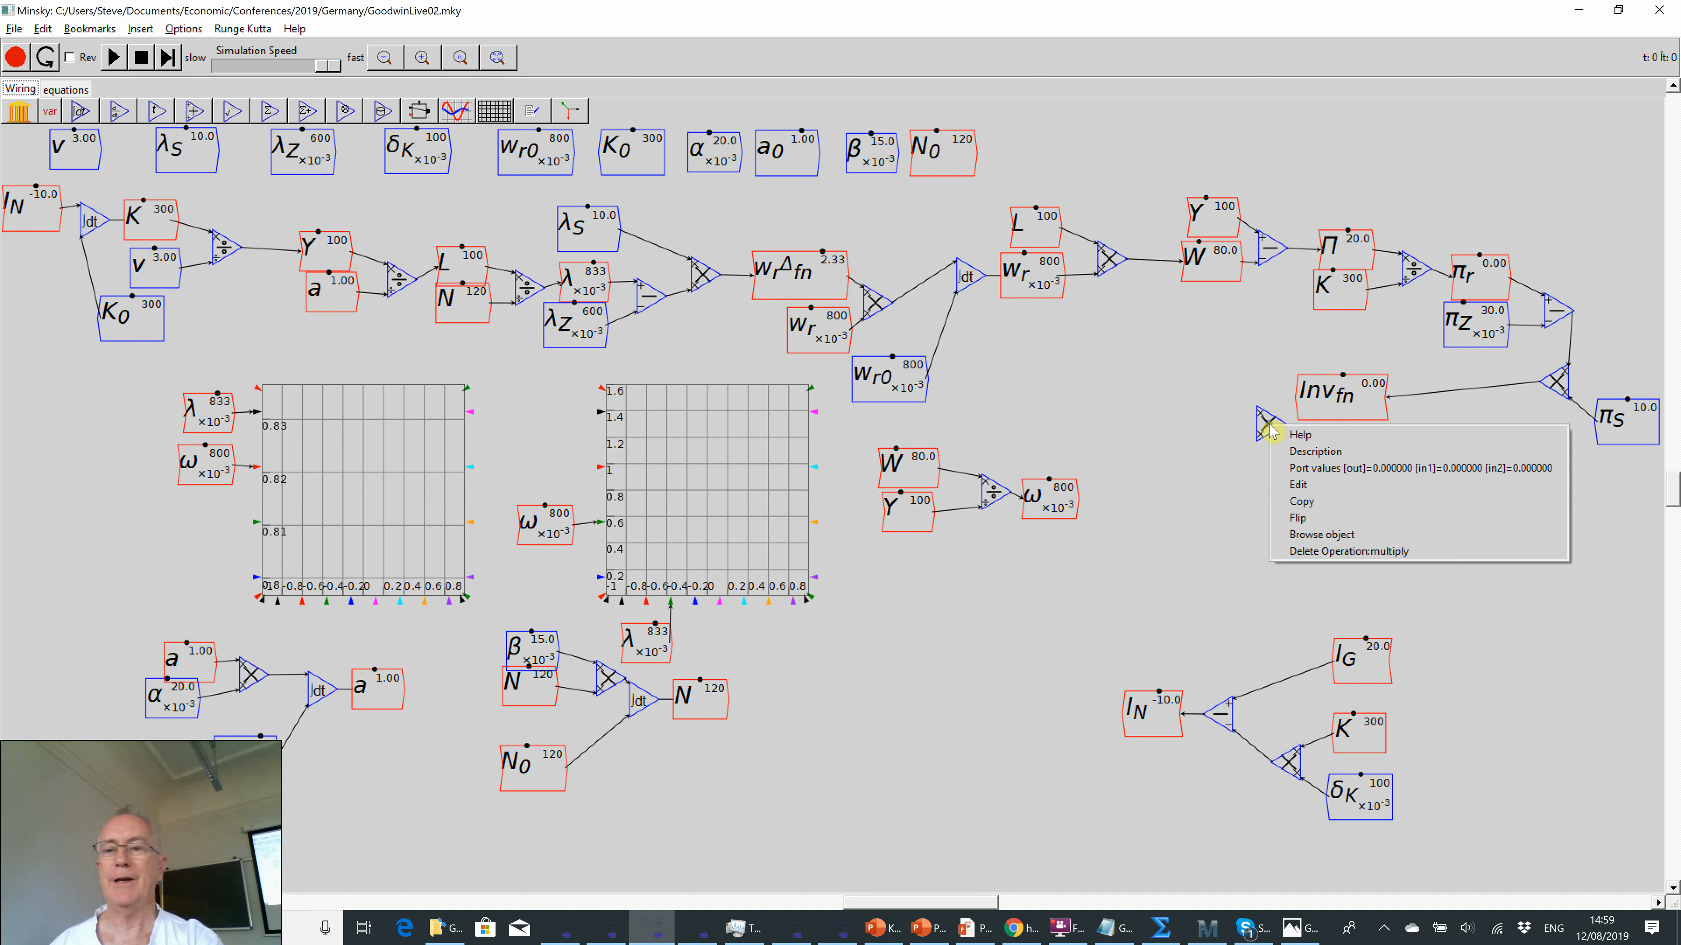
pyautogui.click(1296, 519)
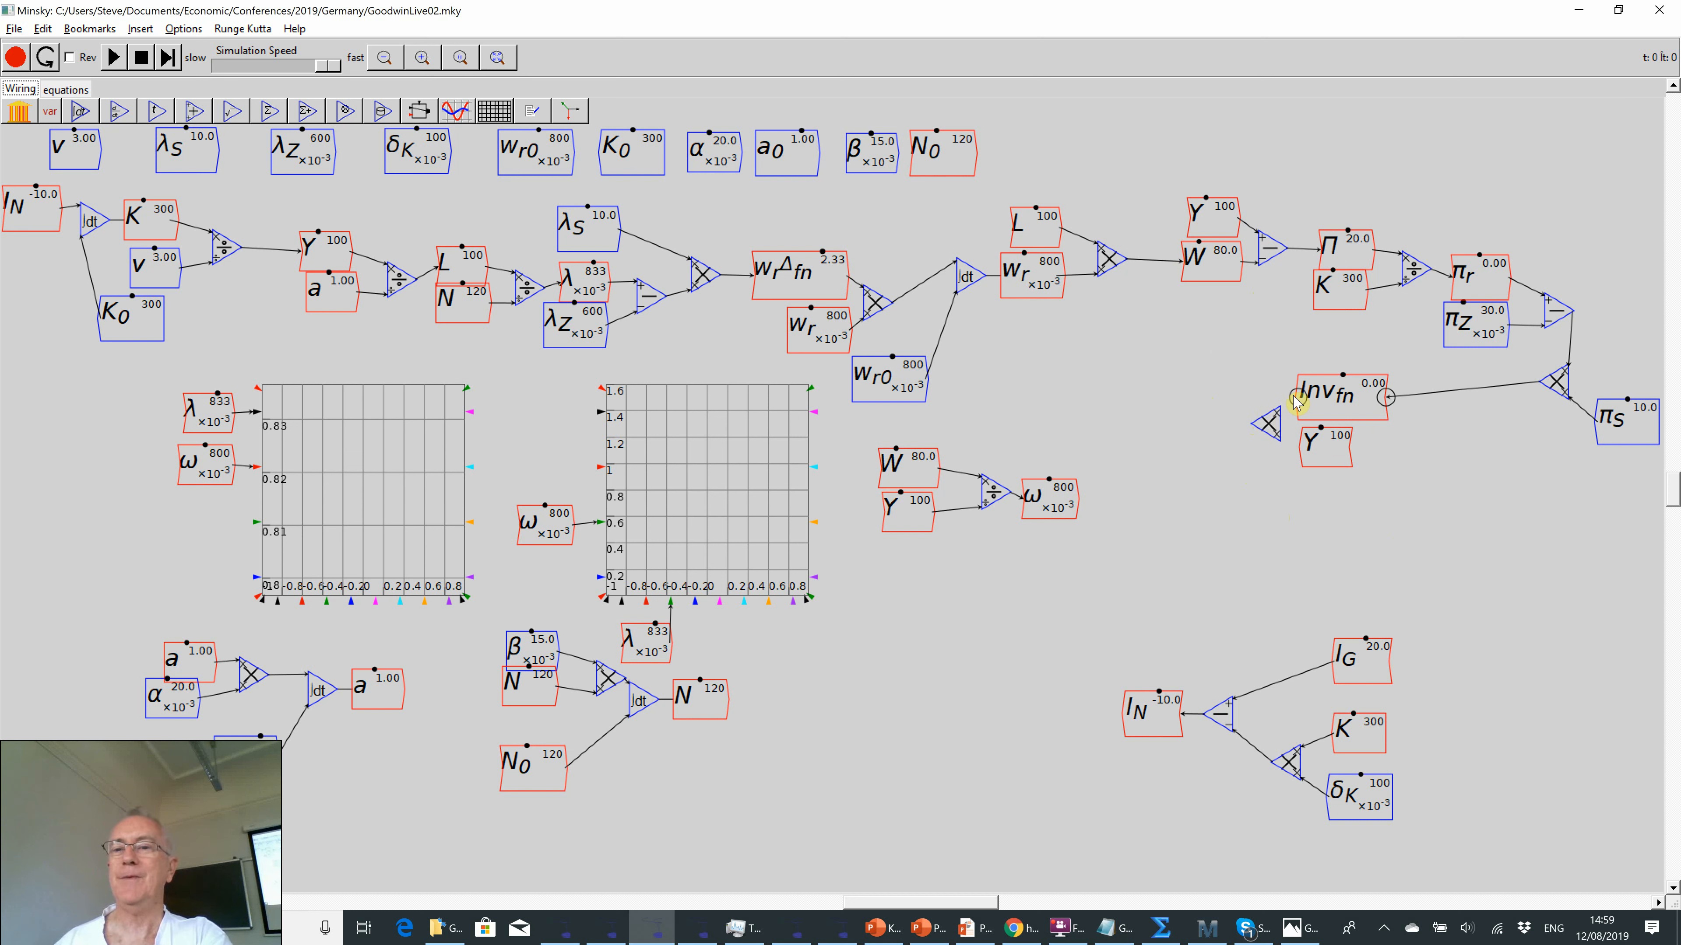
pyautogui.moveTo(1297, 398); pyautogui.dragTo(1282, 436)
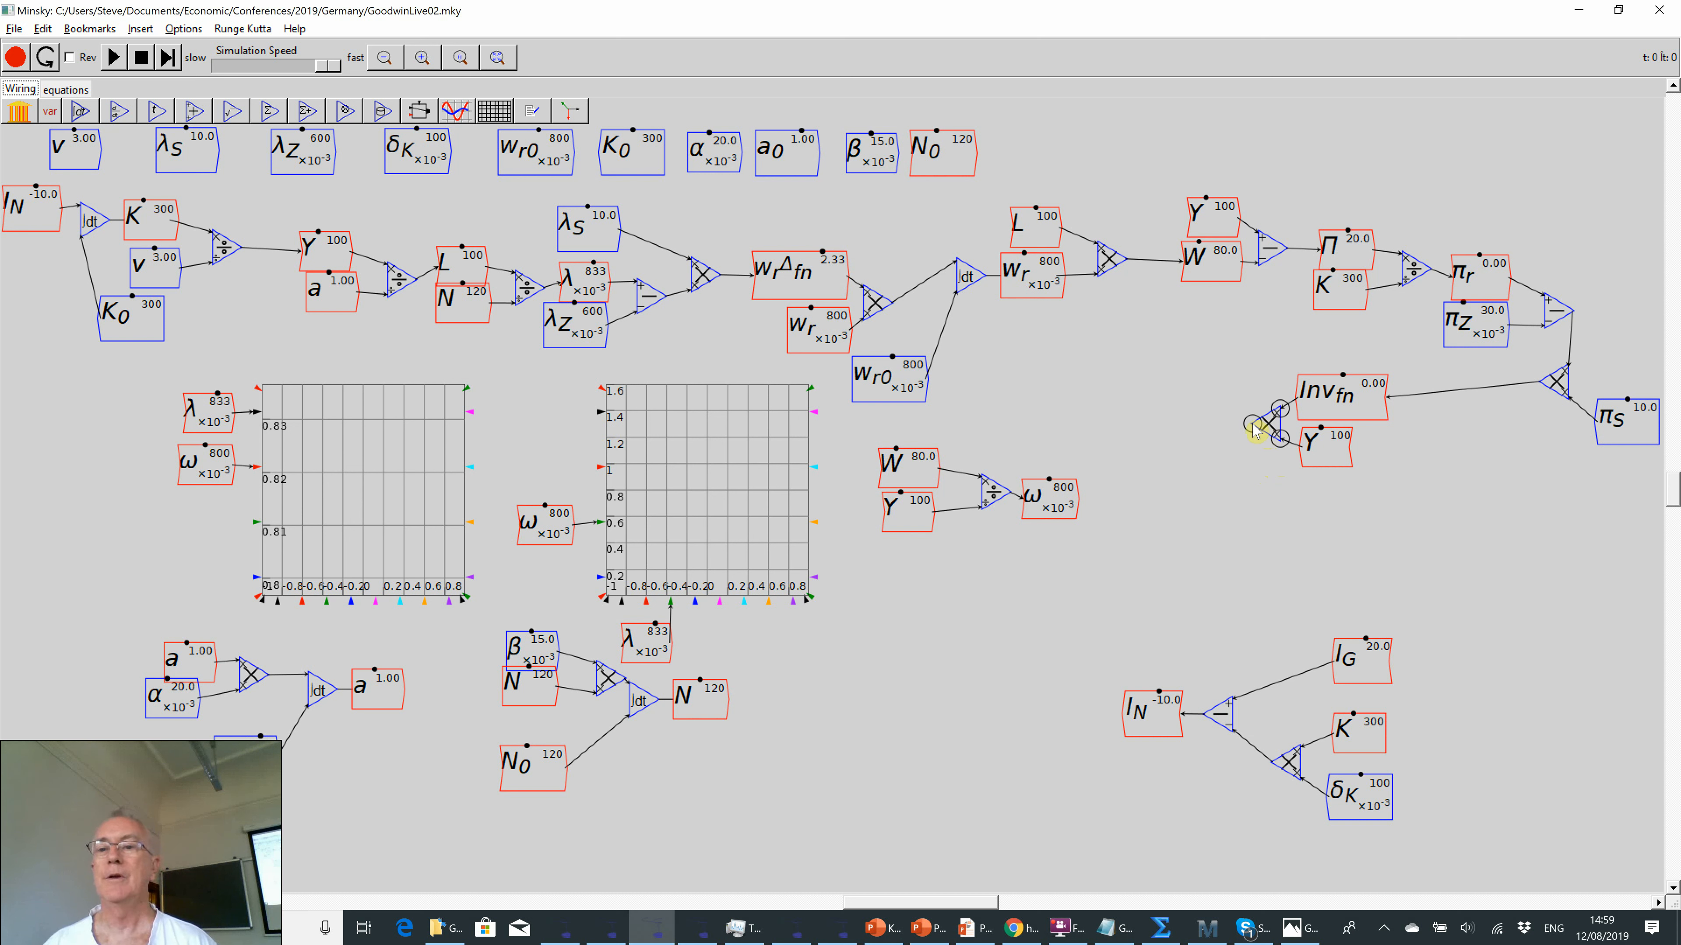
pyautogui.moveTo(1254, 424); pyautogui.dragTo(1403, 654)
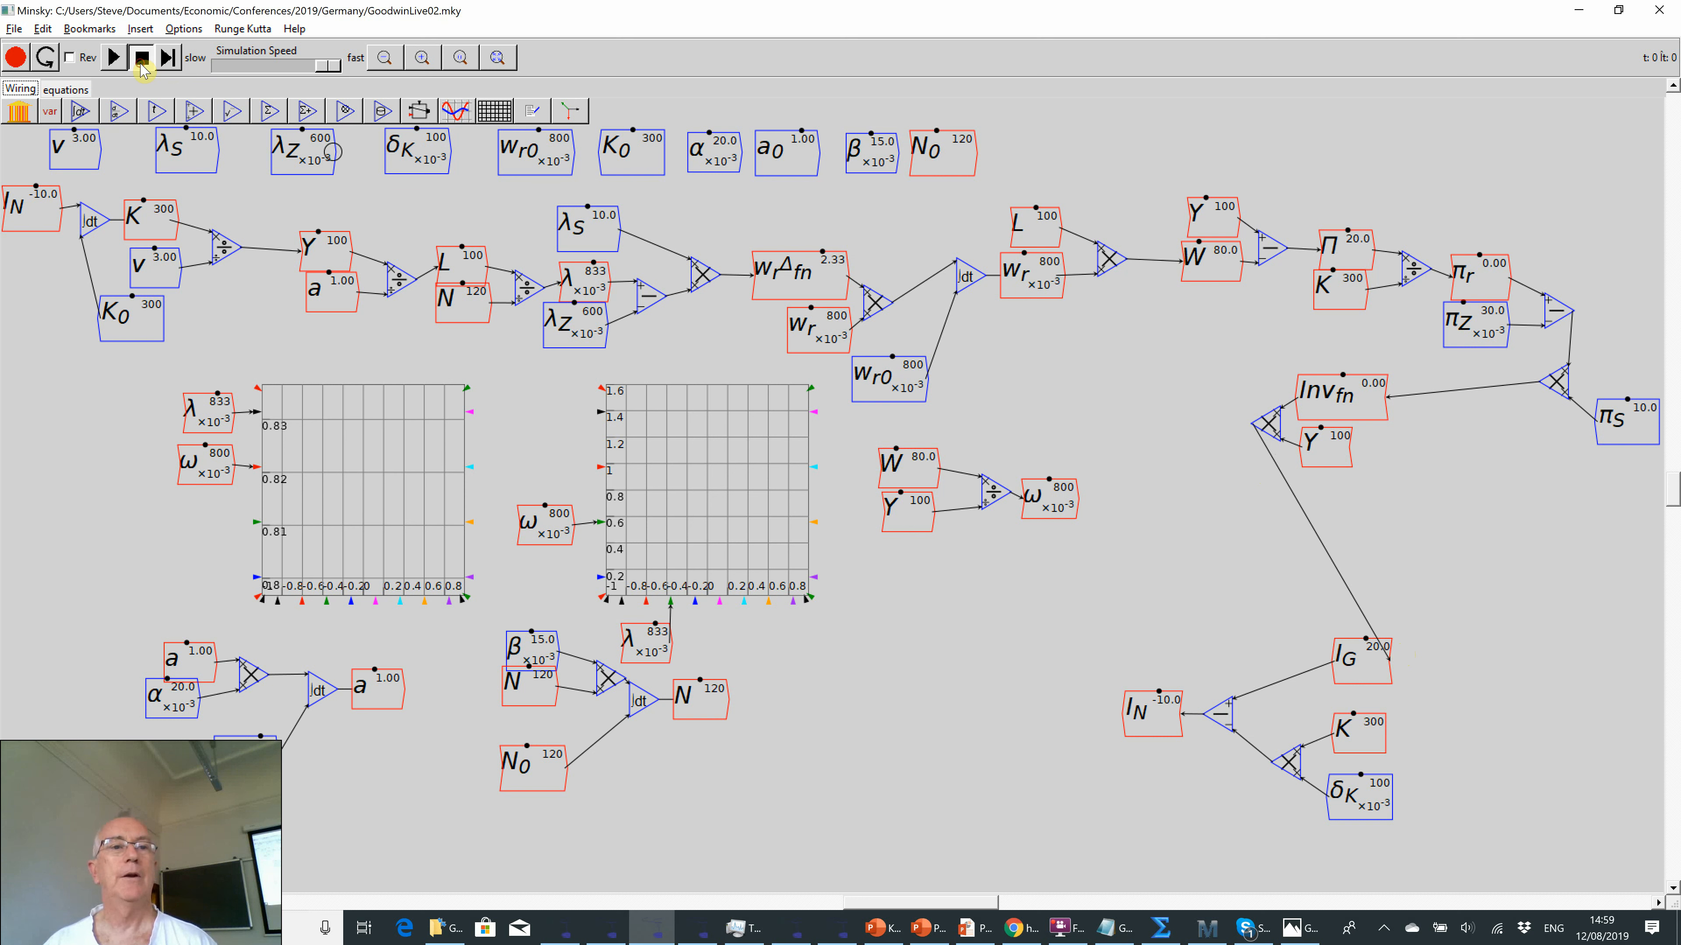
# - Run the simulation to about t = 32 and pause it
pyautogui.click(114, 58)
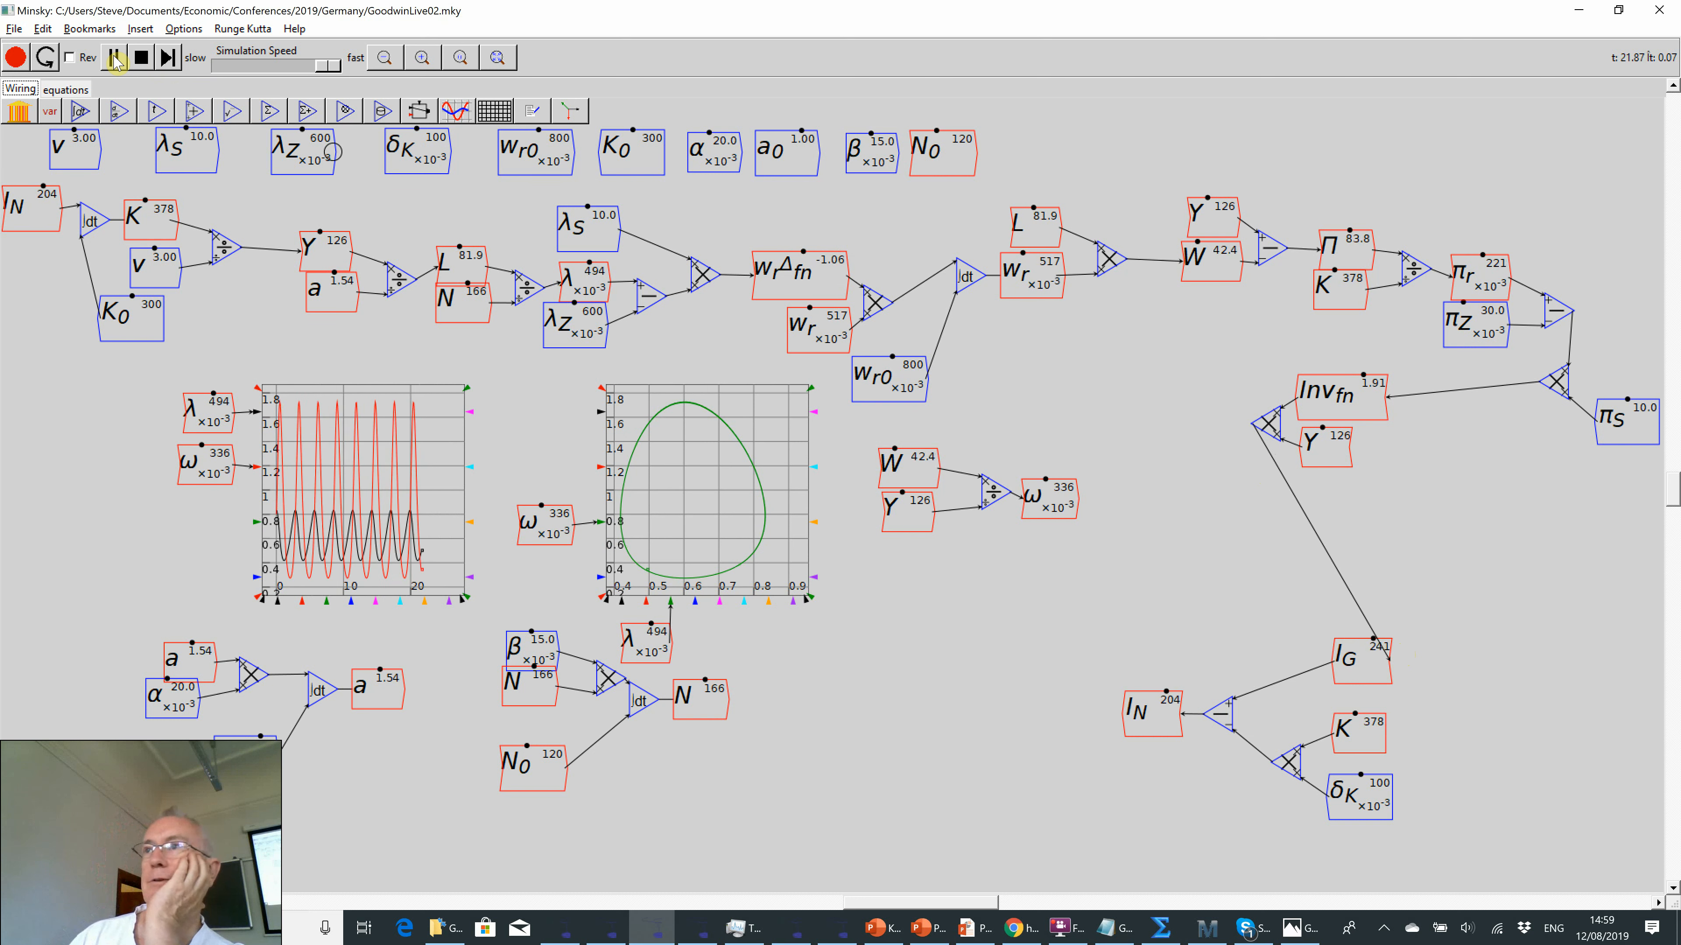
pyautogui.click(114, 58)
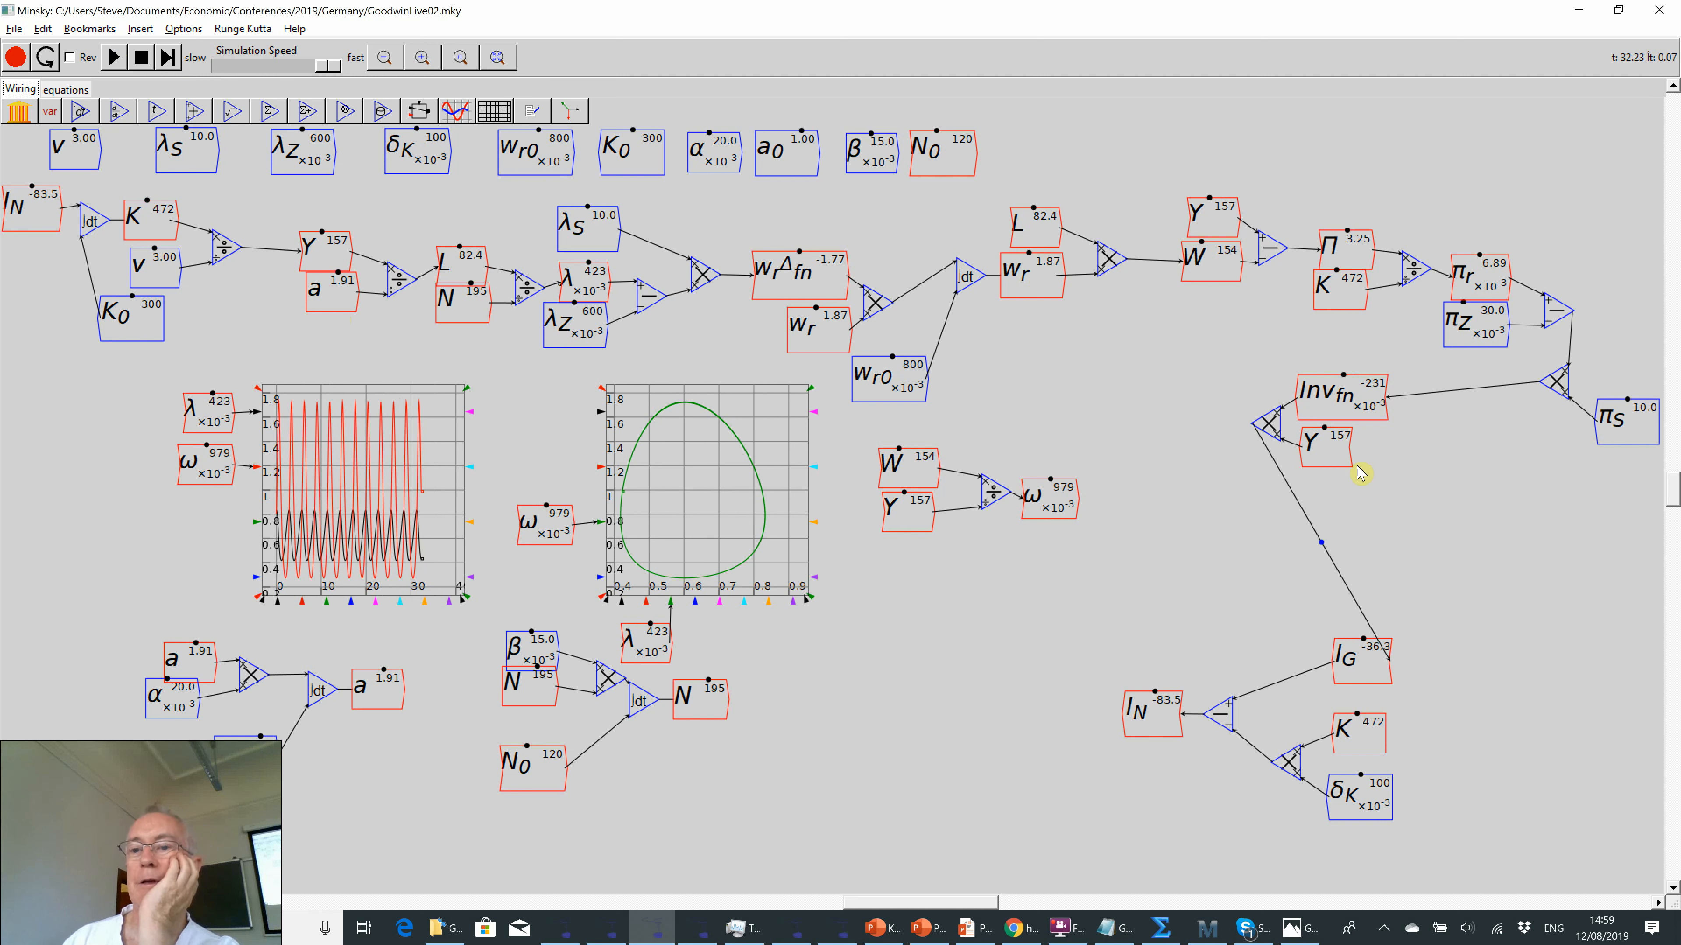
# - Rearrange Inv_fn, the copied Y and their multiply operator into a compact group closer to the π_S multiplication
pyautogui.moveTo(1318, 394); pyautogui.dragTo(1396, 398)
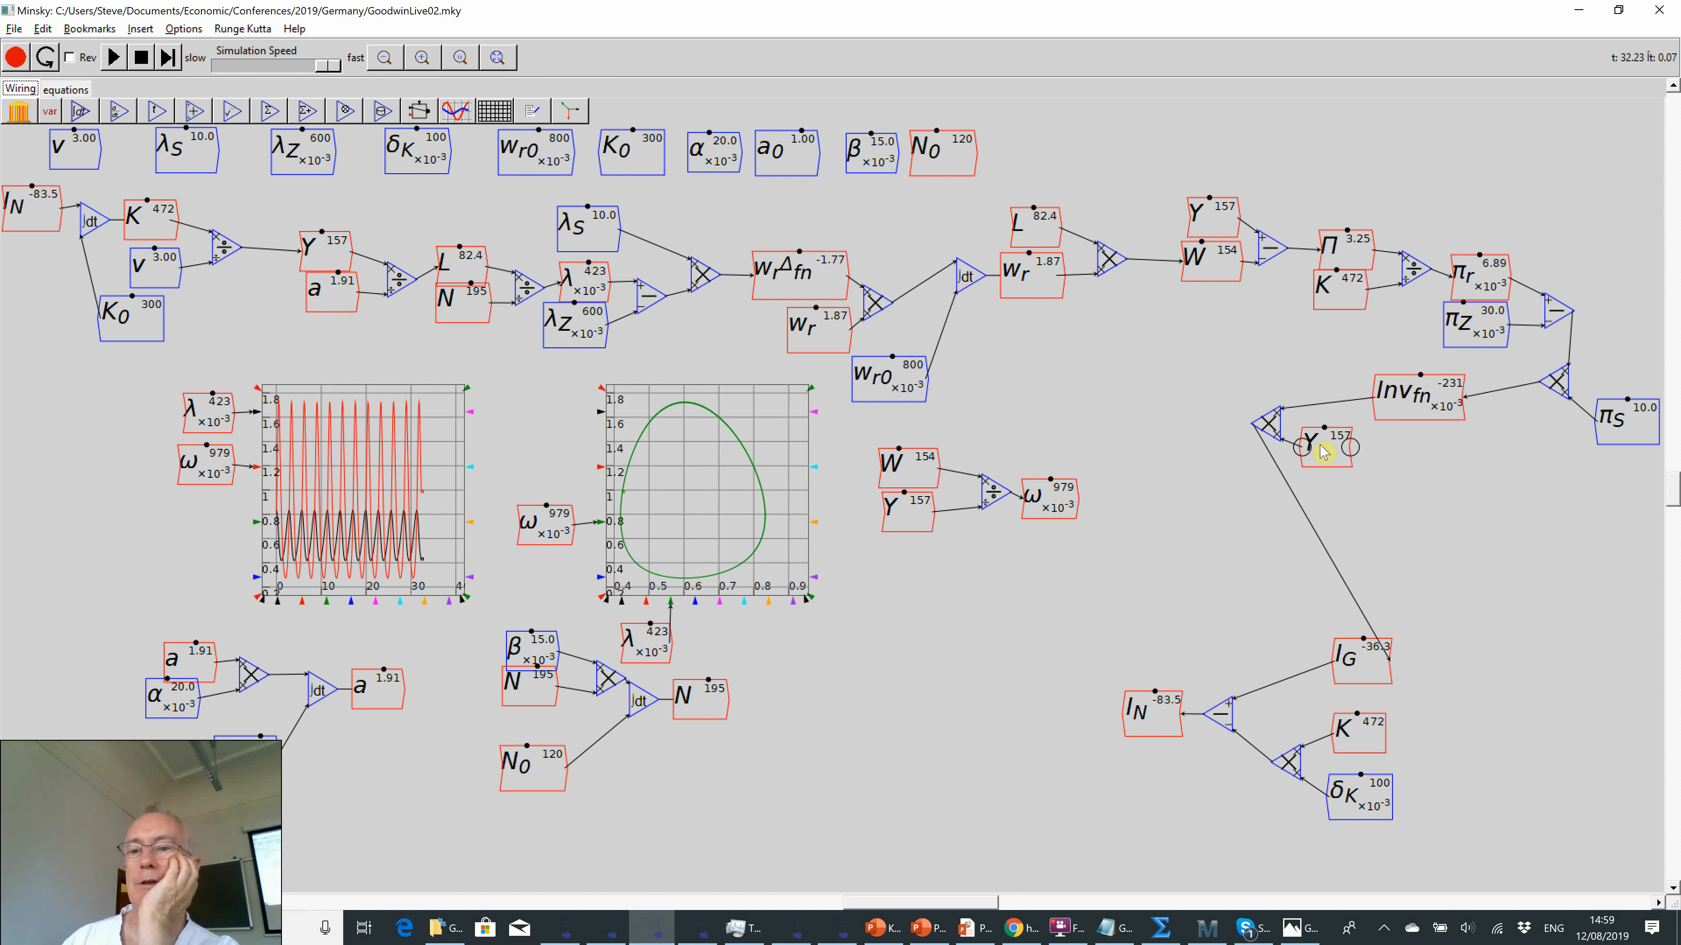
pyautogui.moveTo(1325, 452); pyautogui.dragTo(1437, 492)
pyautogui.moveTo(1281, 439); pyautogui.dragTo(1376, 471)
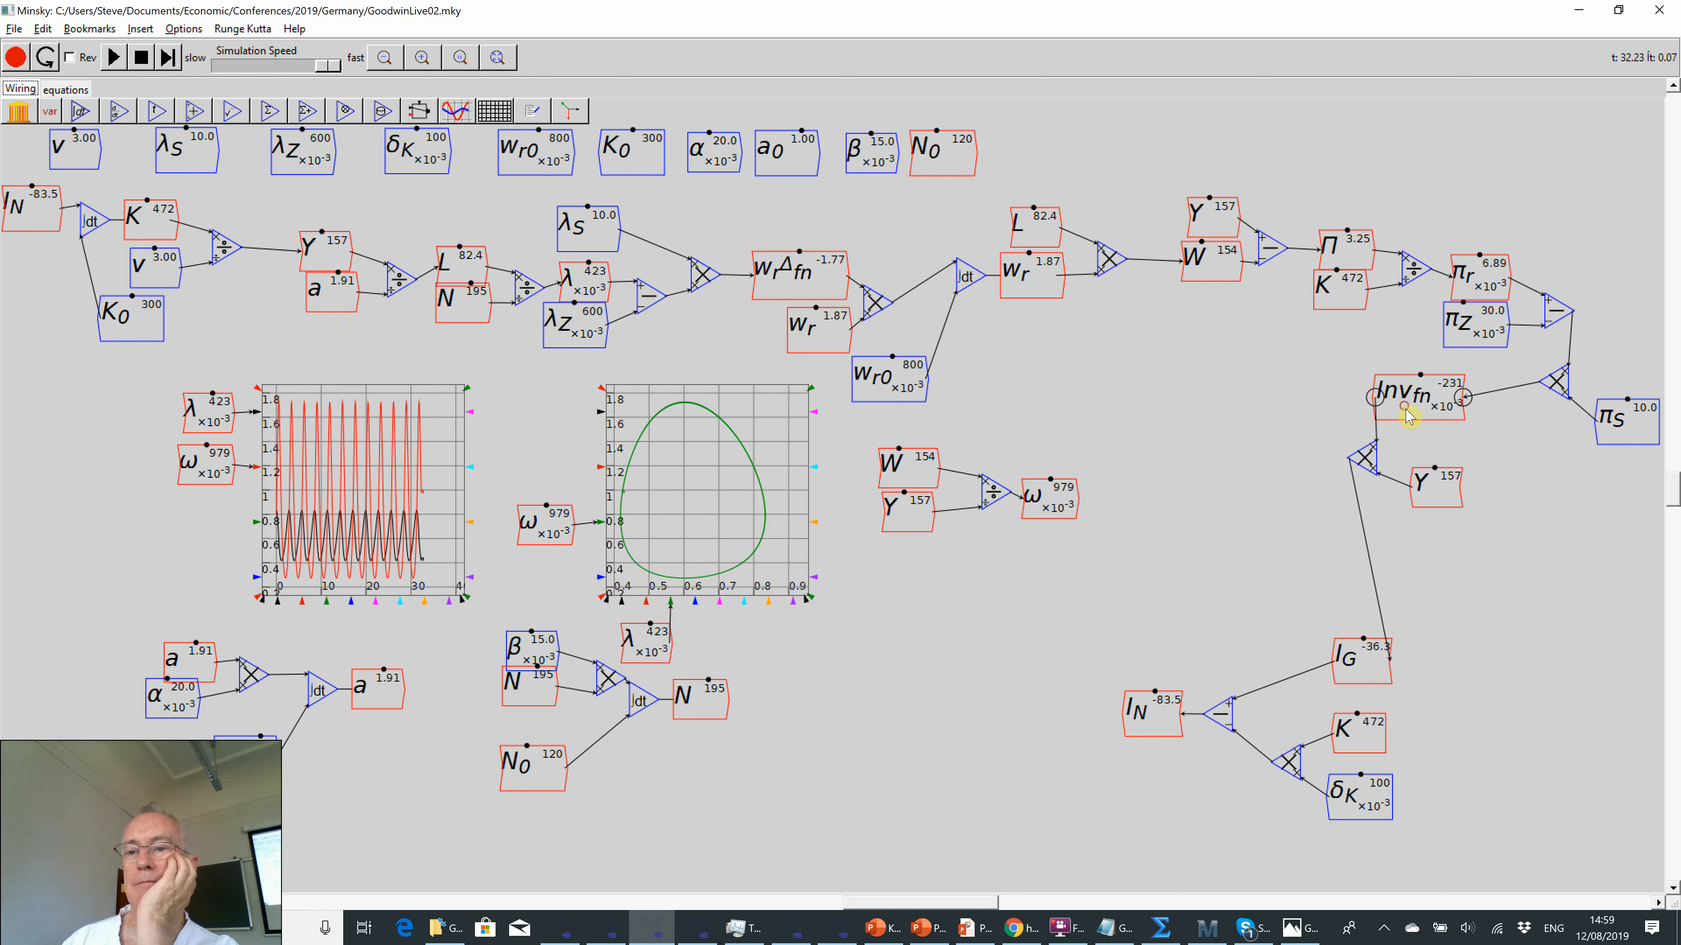
pyautogui.moveTo(1403, 414); pyautogui.dragTo(1431, 430)
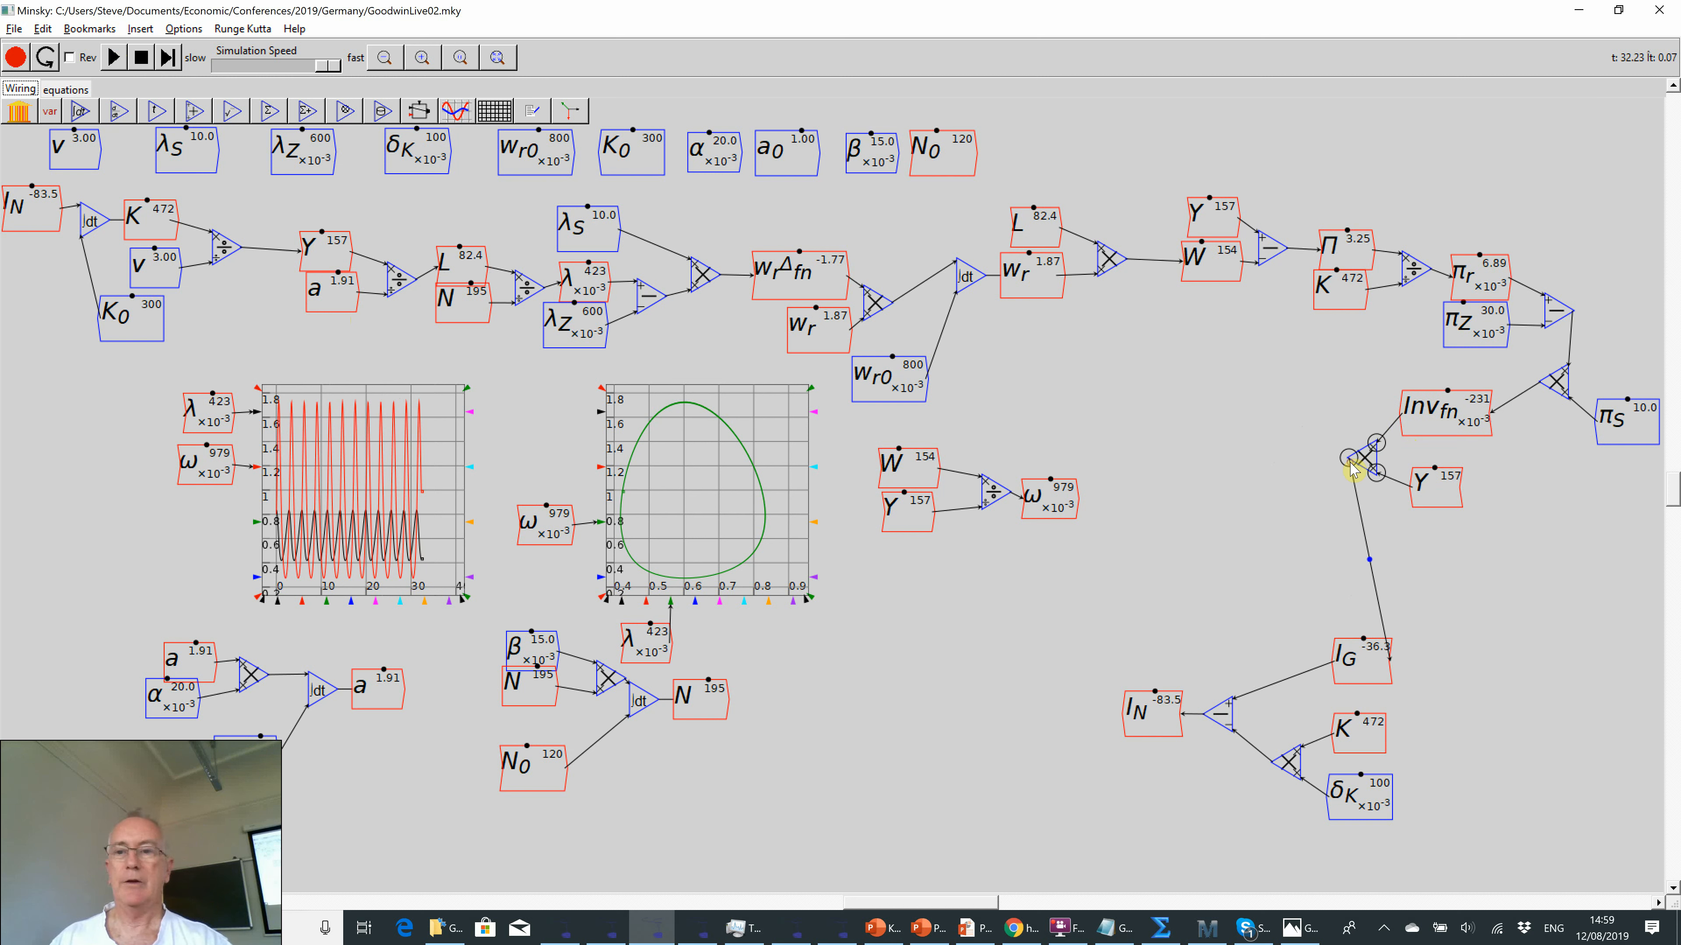
# - Select Inv_fn, Y and their multiply operator together and move the group down to just above I_G
pyautogui.keyDown('ctrl'); pyautogui.click(1363, 458); pyautogui.keyUp('ctrl')
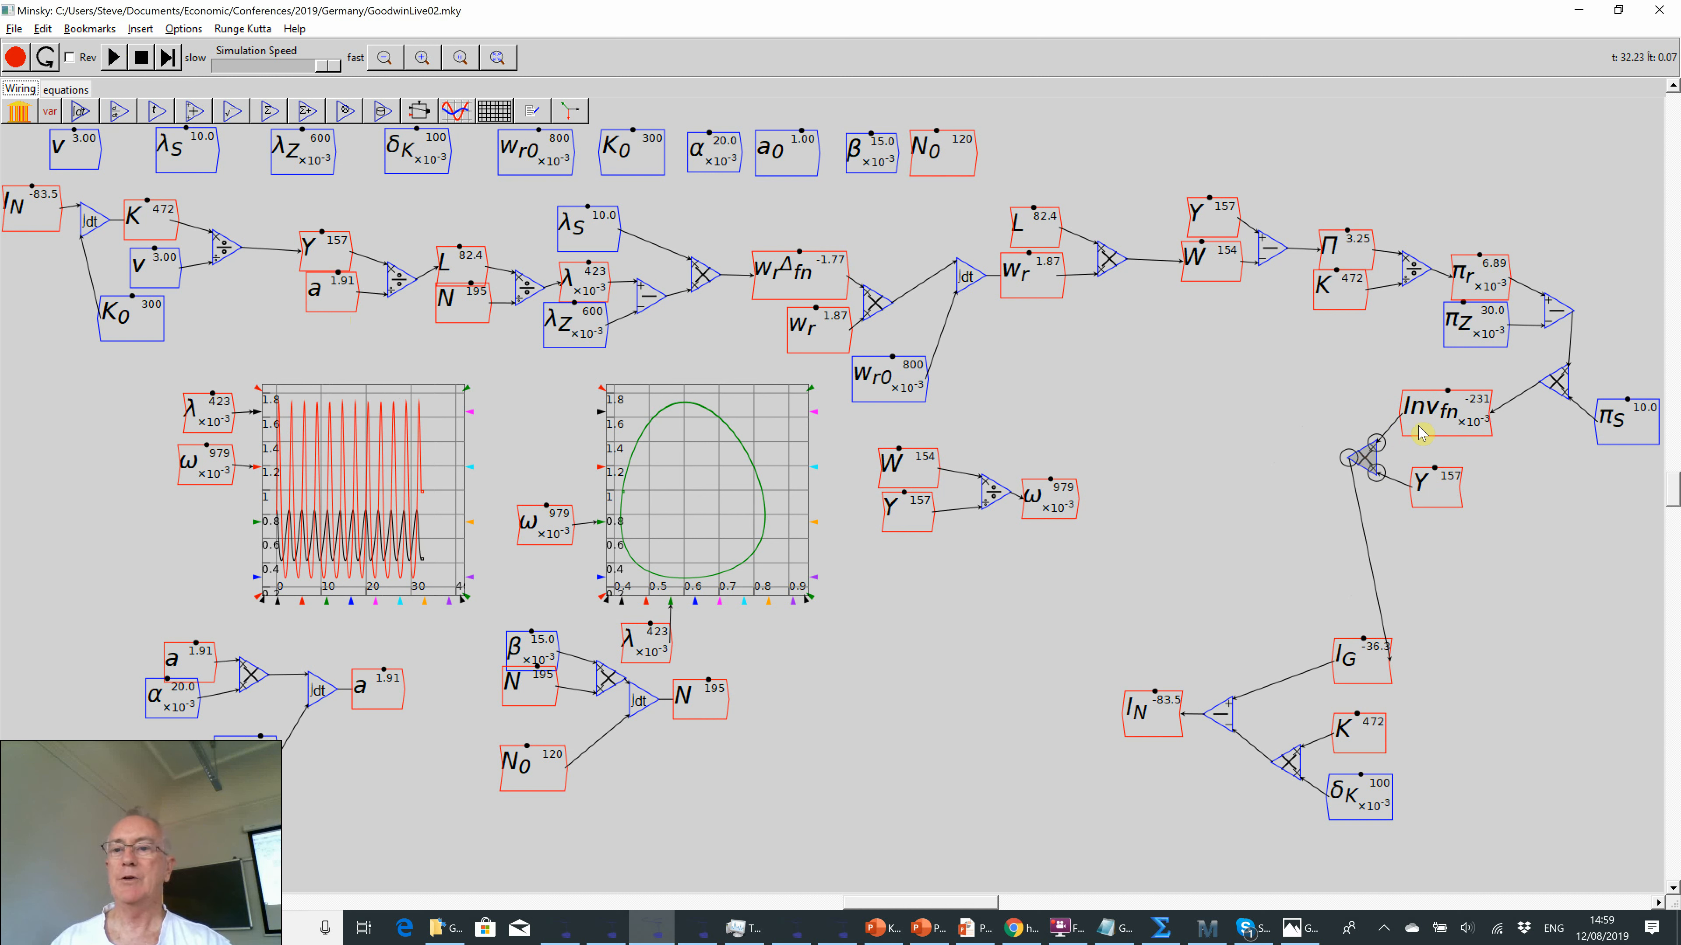
pyautogui.keyDown('ctrl'); pyautogui.click(1420, 429); pyautogui.keyUp('ctrl')
pyautogui.keyDown('ctrl'); pyautogui.click(1433, 496); pyautogui.keyUp('ctrl')
pyautogui.keyDown('ctrl'); pyautogui.click(1408, 486); pyautogui.keyUp('ctrl')
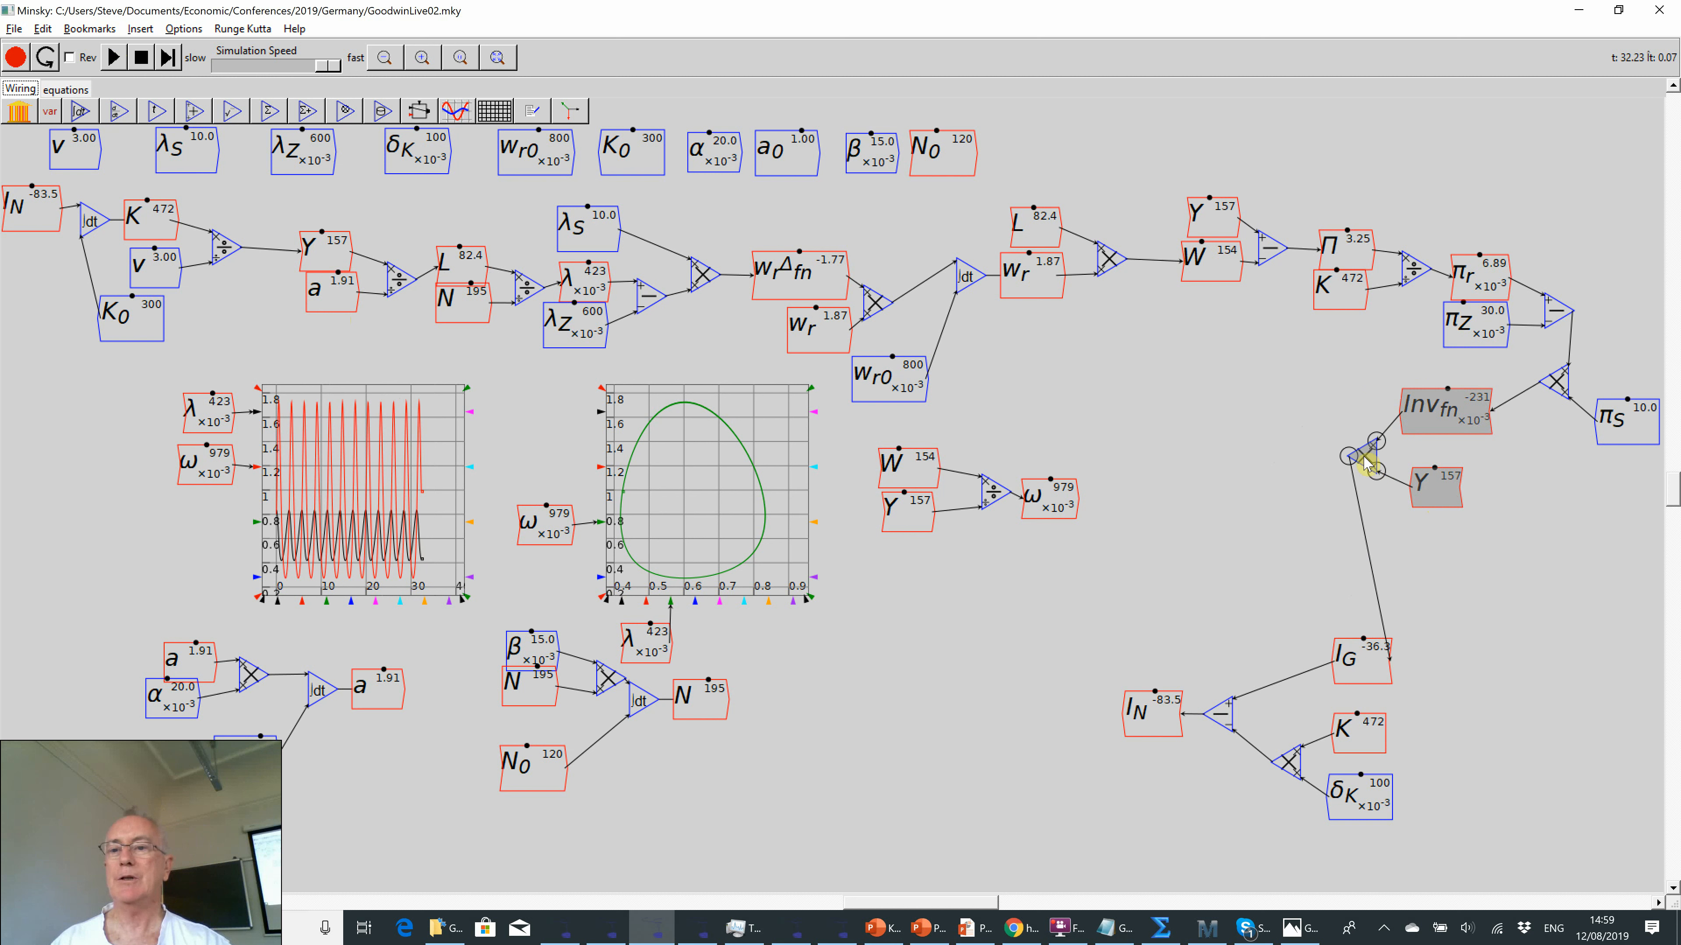
pyautogui.moveTo(1367, 465); pyautogui.dragTo(1447, 571)
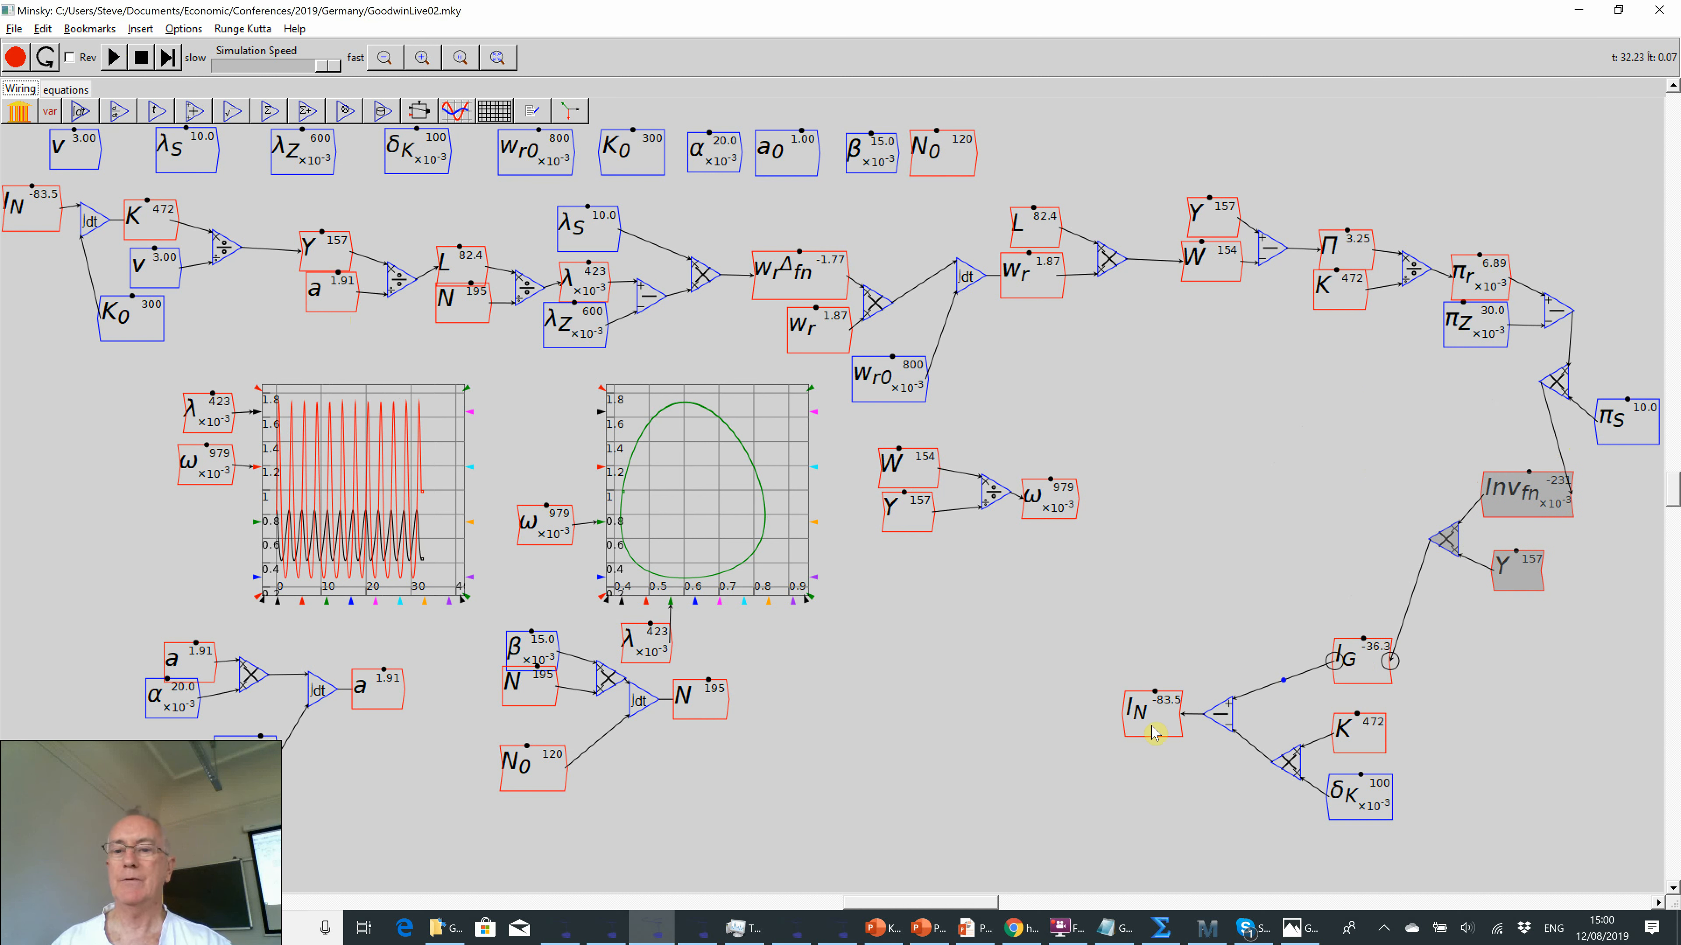
# - Move the I_G, K, δ_K and I_N net-investment group below the Inv_fn block and curve the wire feeding I_G
pyautogui.moveTo(1084, 628); pyautogui.dragTo(1422, 832)
pyautogui.moveTo(1345, 665); pyautogui.dragTo(1532, 703)
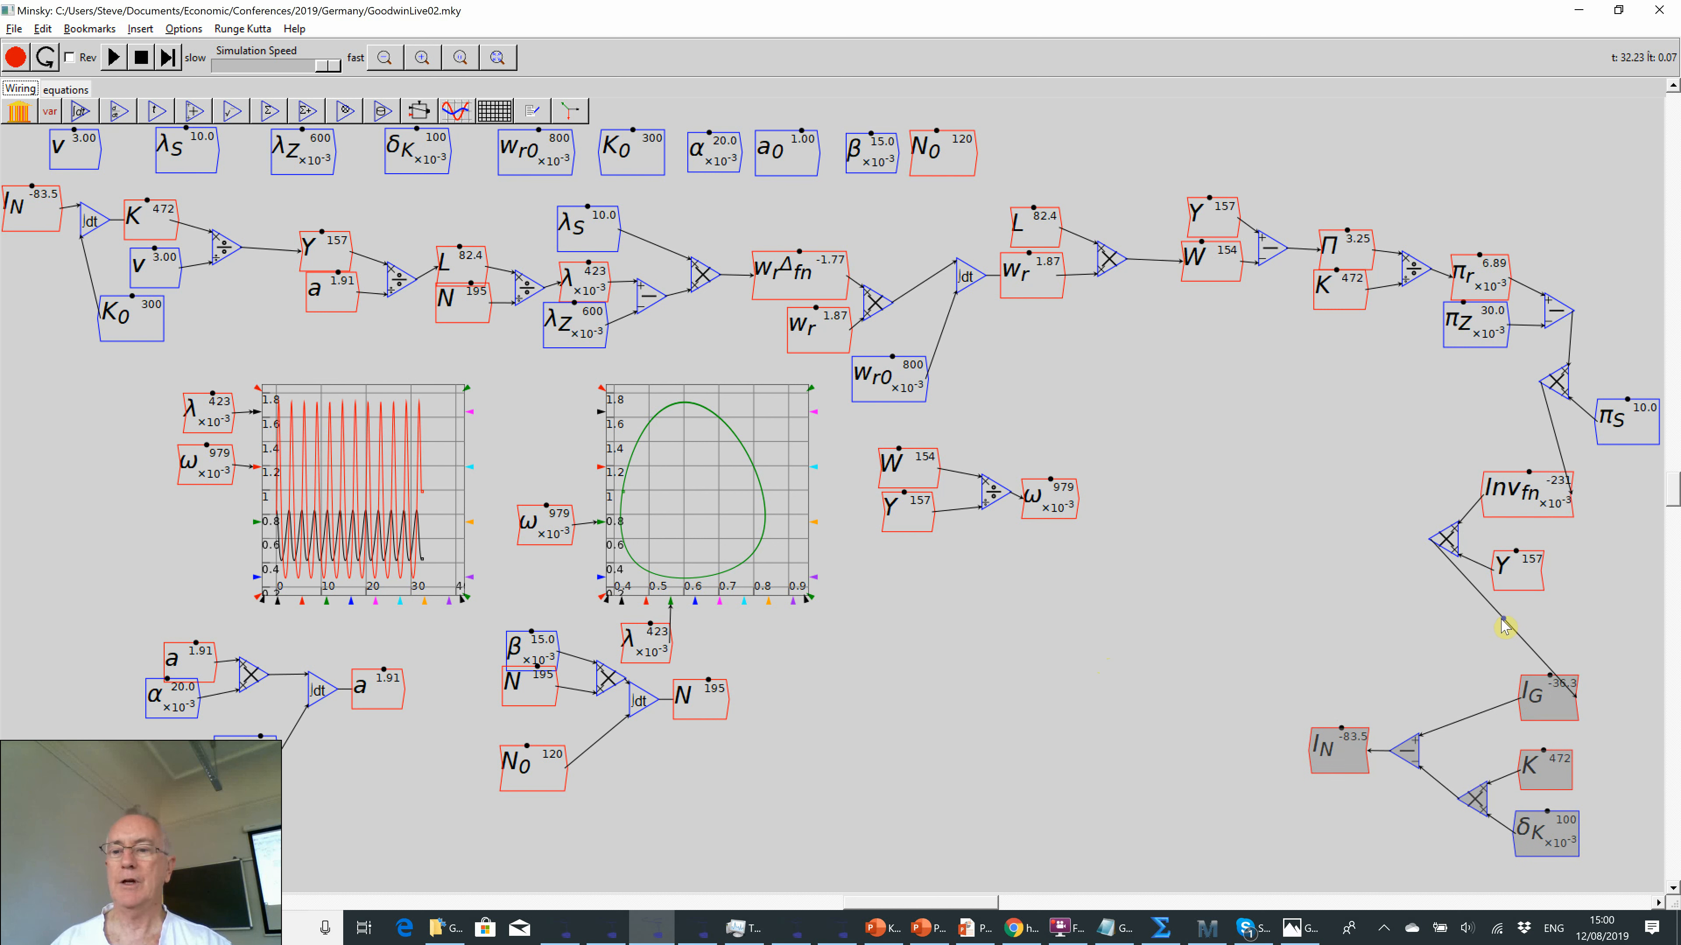
pyautogui.moveTo(1502, 618); pyautogui.dragTo(1465, 662)
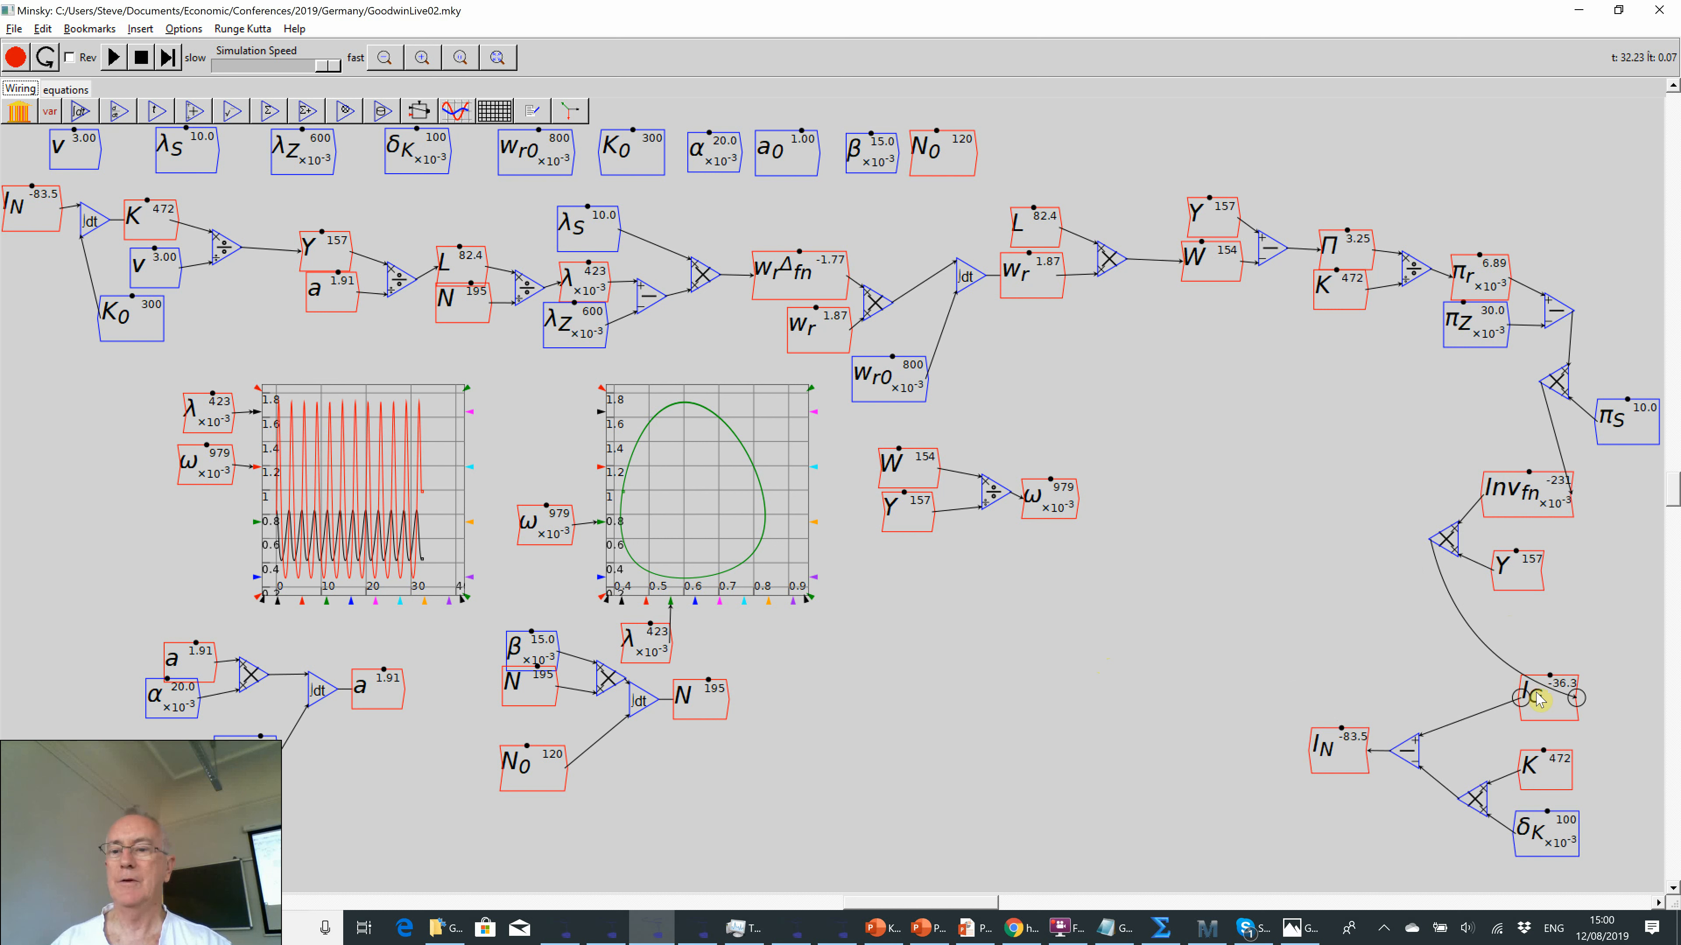
pyautogui.moveTo(1536, 703); pyautogui.dragTo(1535, 719)
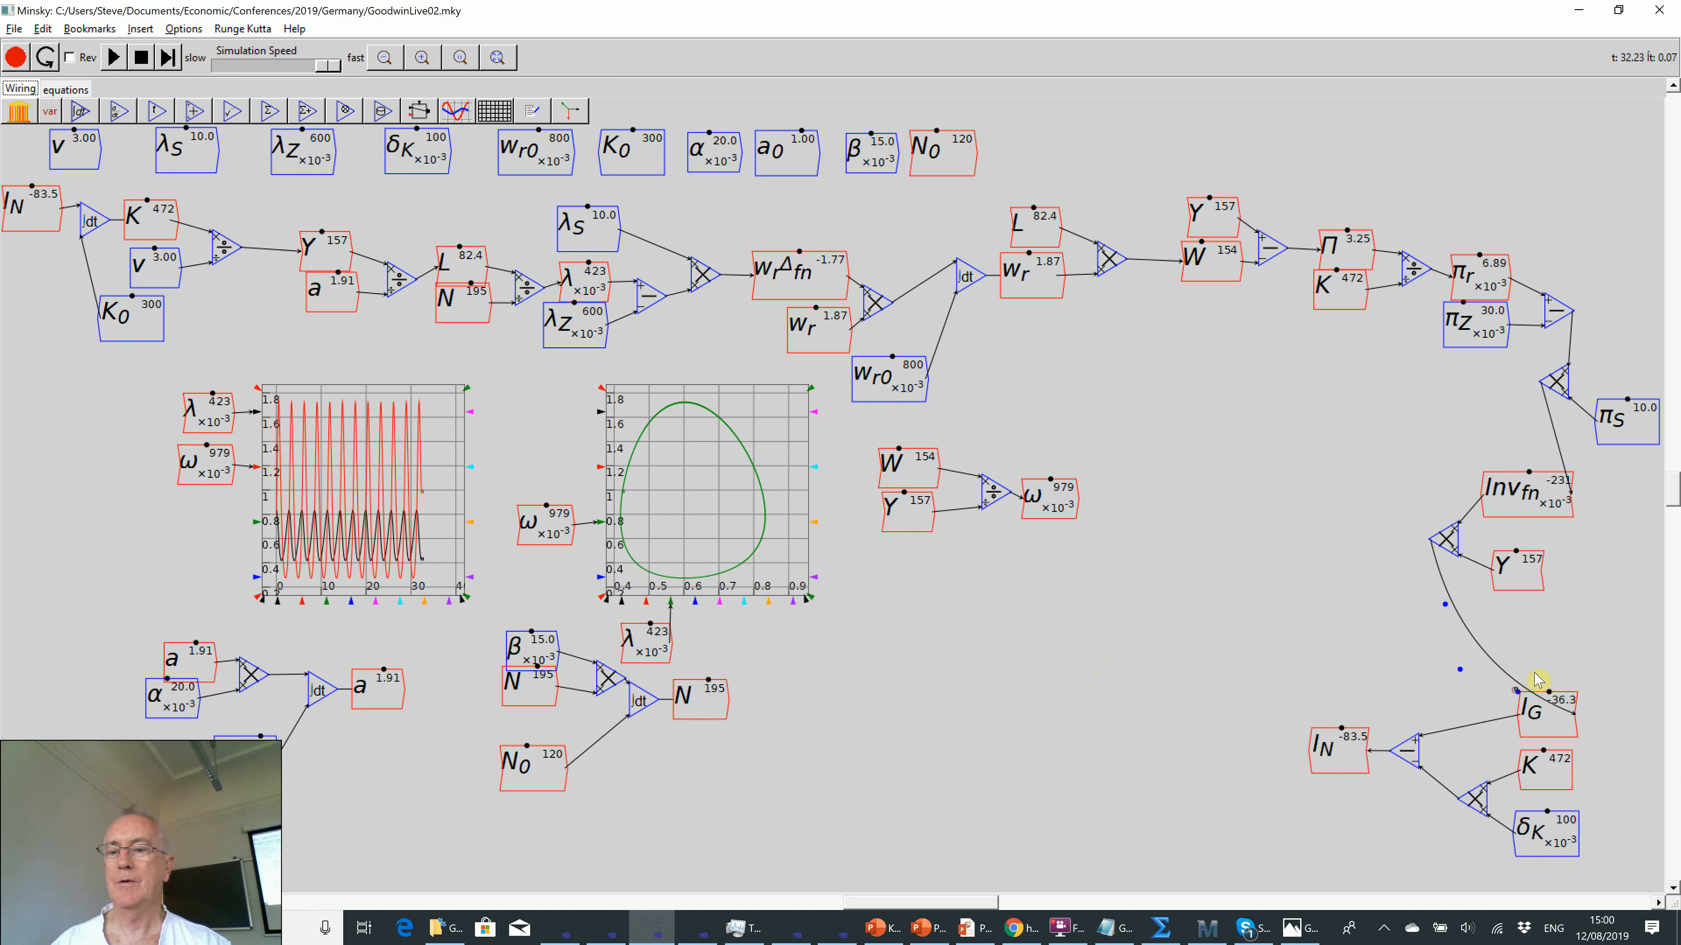
pyautogui.moveTo(1528, 688); pyautogui.dragTo(1519, 707)
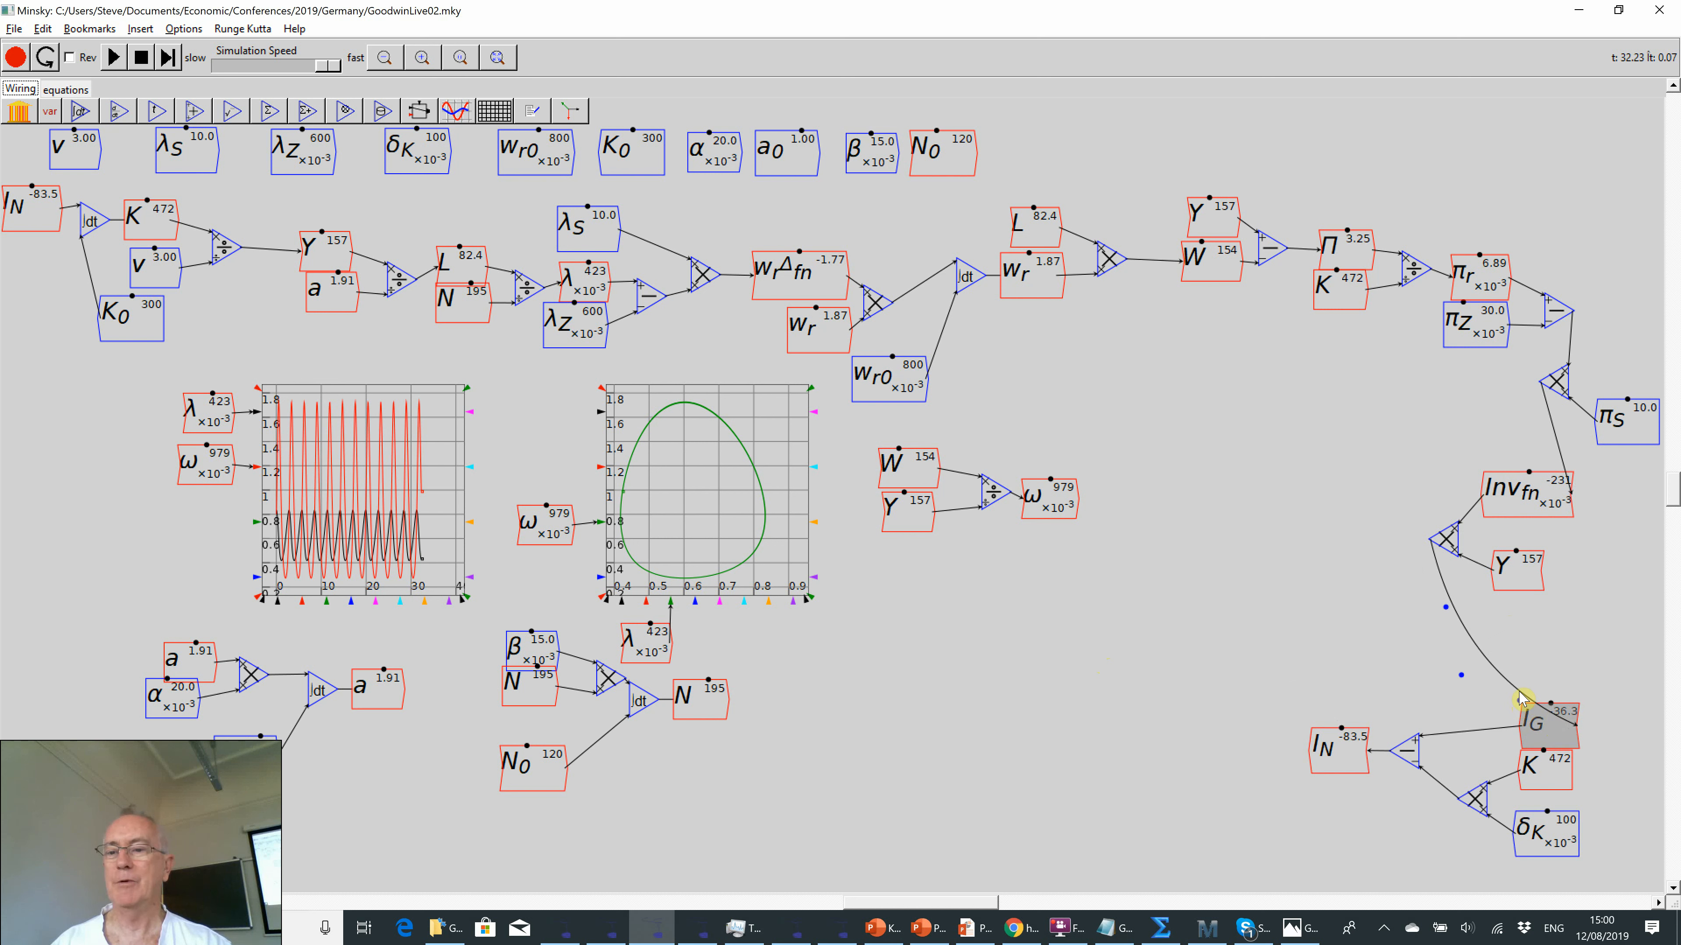
pyautogui.click(1517, 700)
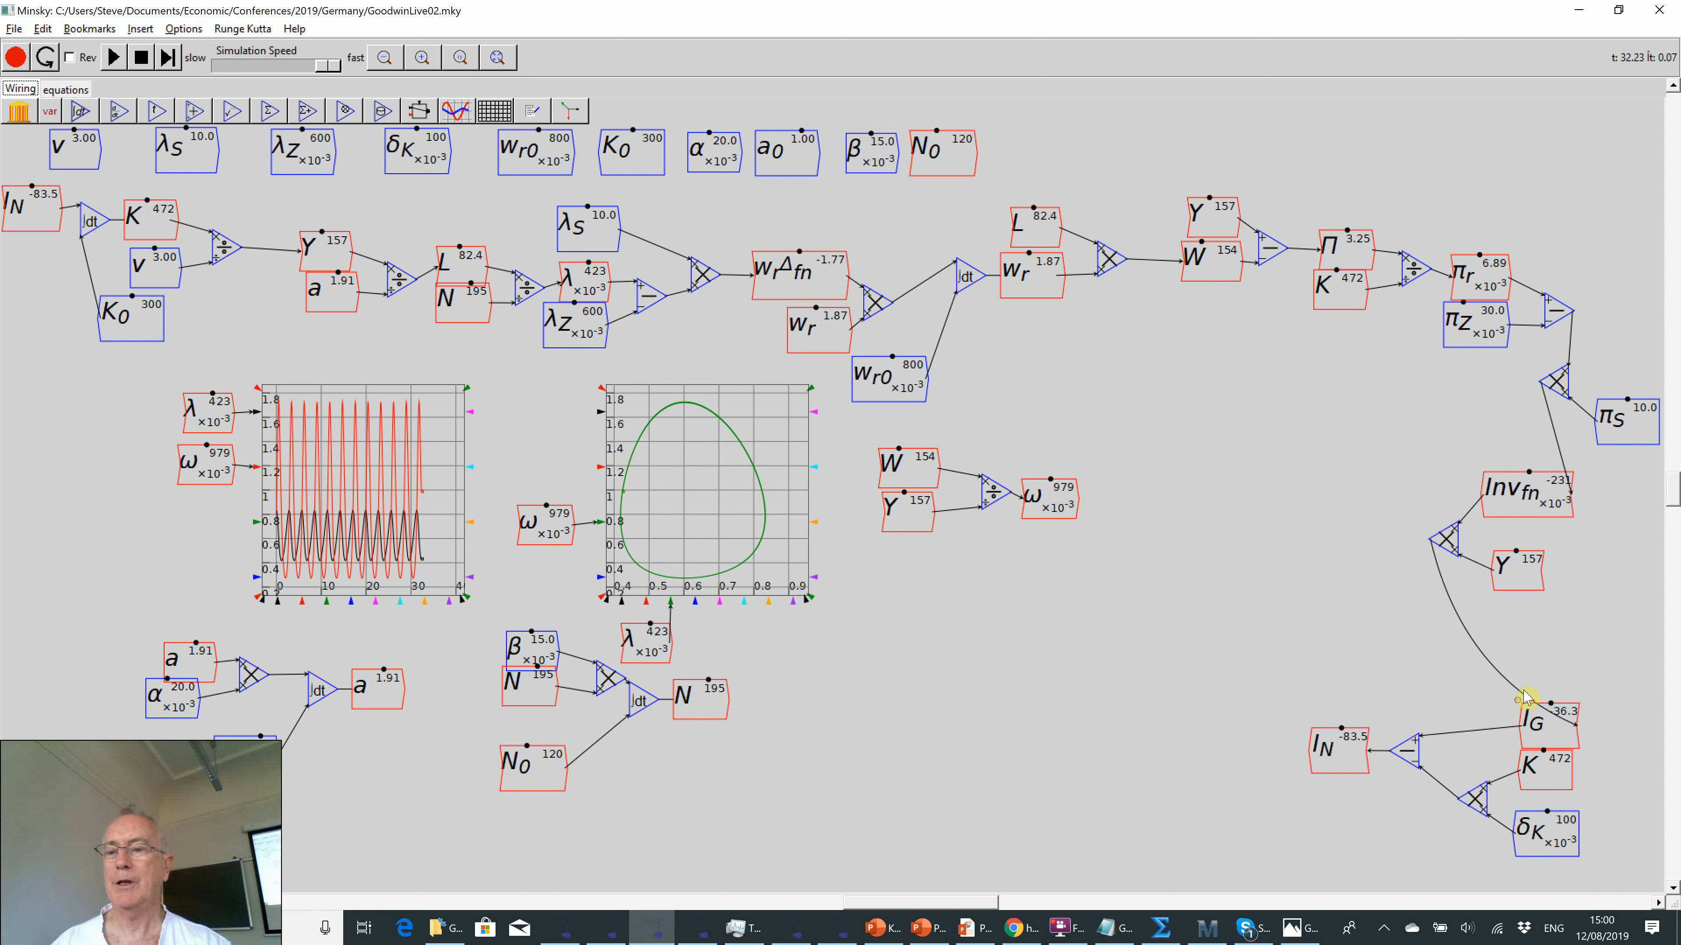
pyautogui.moveTo(1443, 539); pyautogui.dragTo(1439, 515)
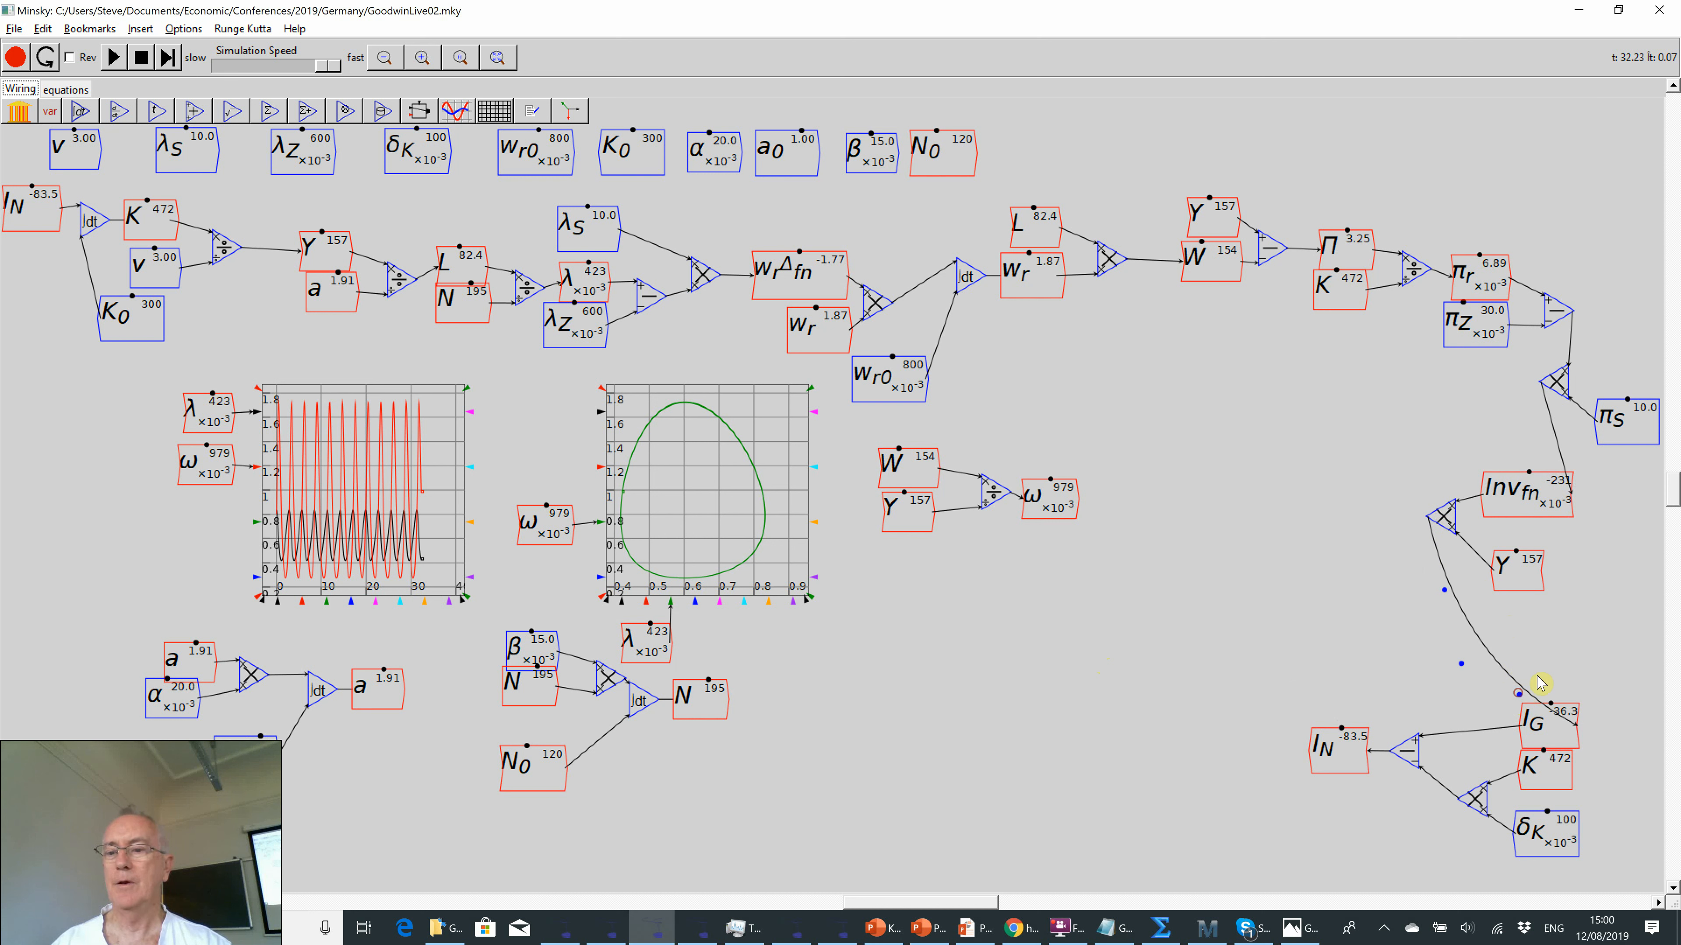
pyautogui.moveTo(1540, 683); pyautogui.dragTo(1551, 669)
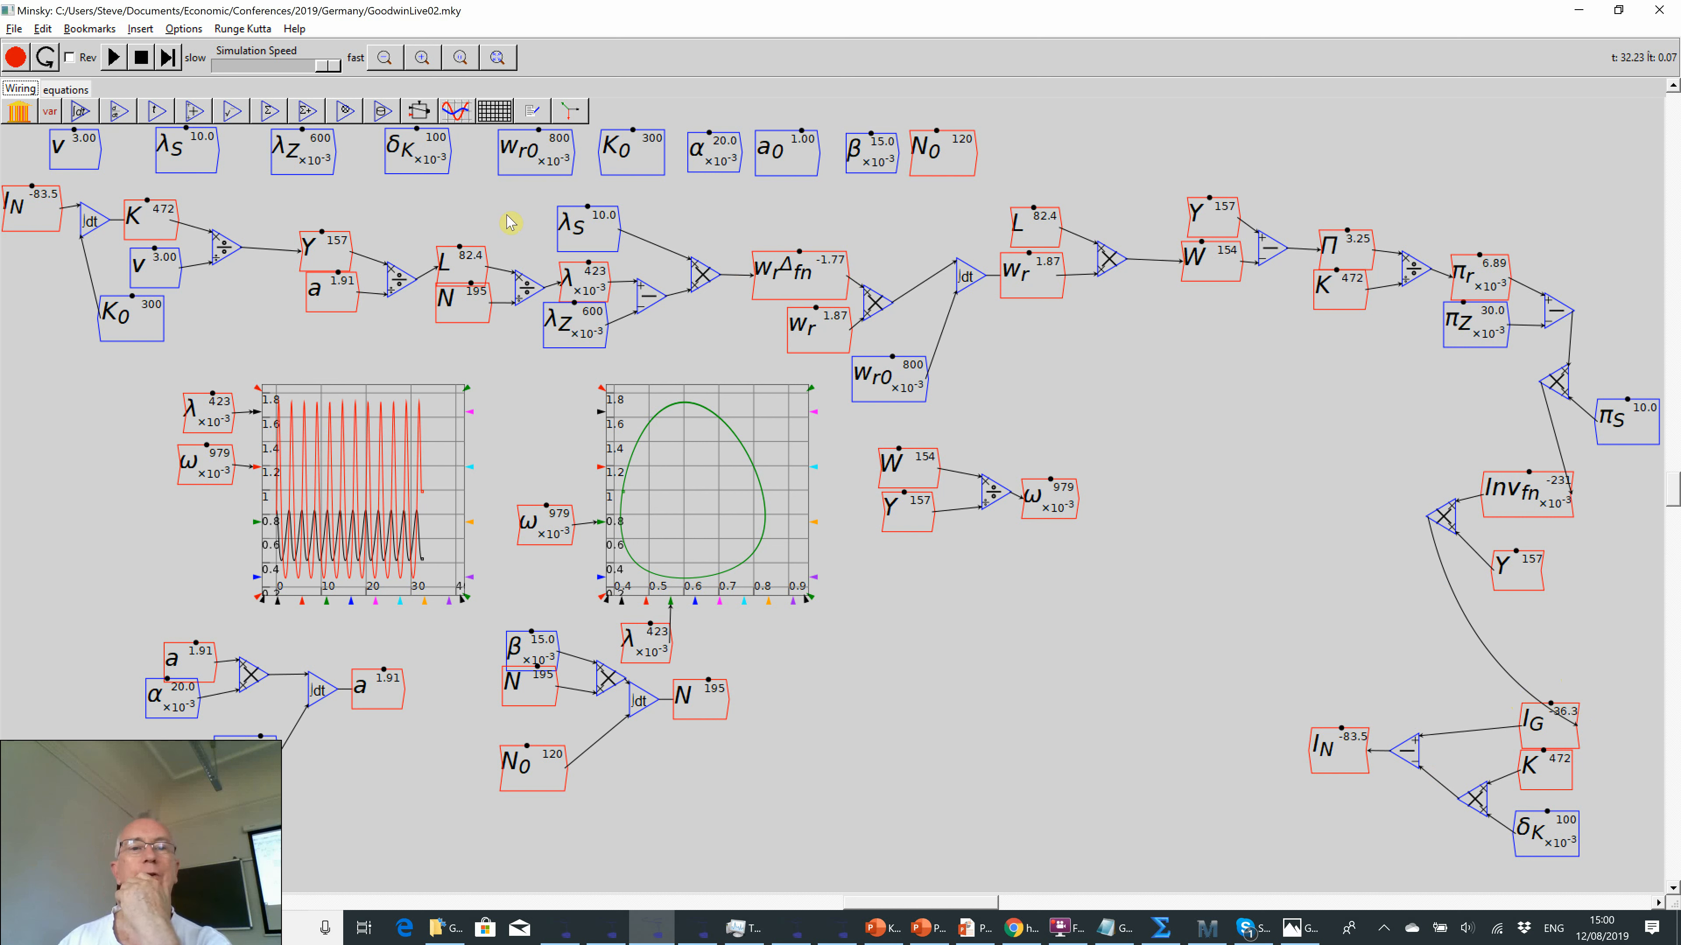
# - Add a plot in the open space below W and wire a flipped copy of Inv_fn into its vertical-axis input
pyautogui.click(455, 111)
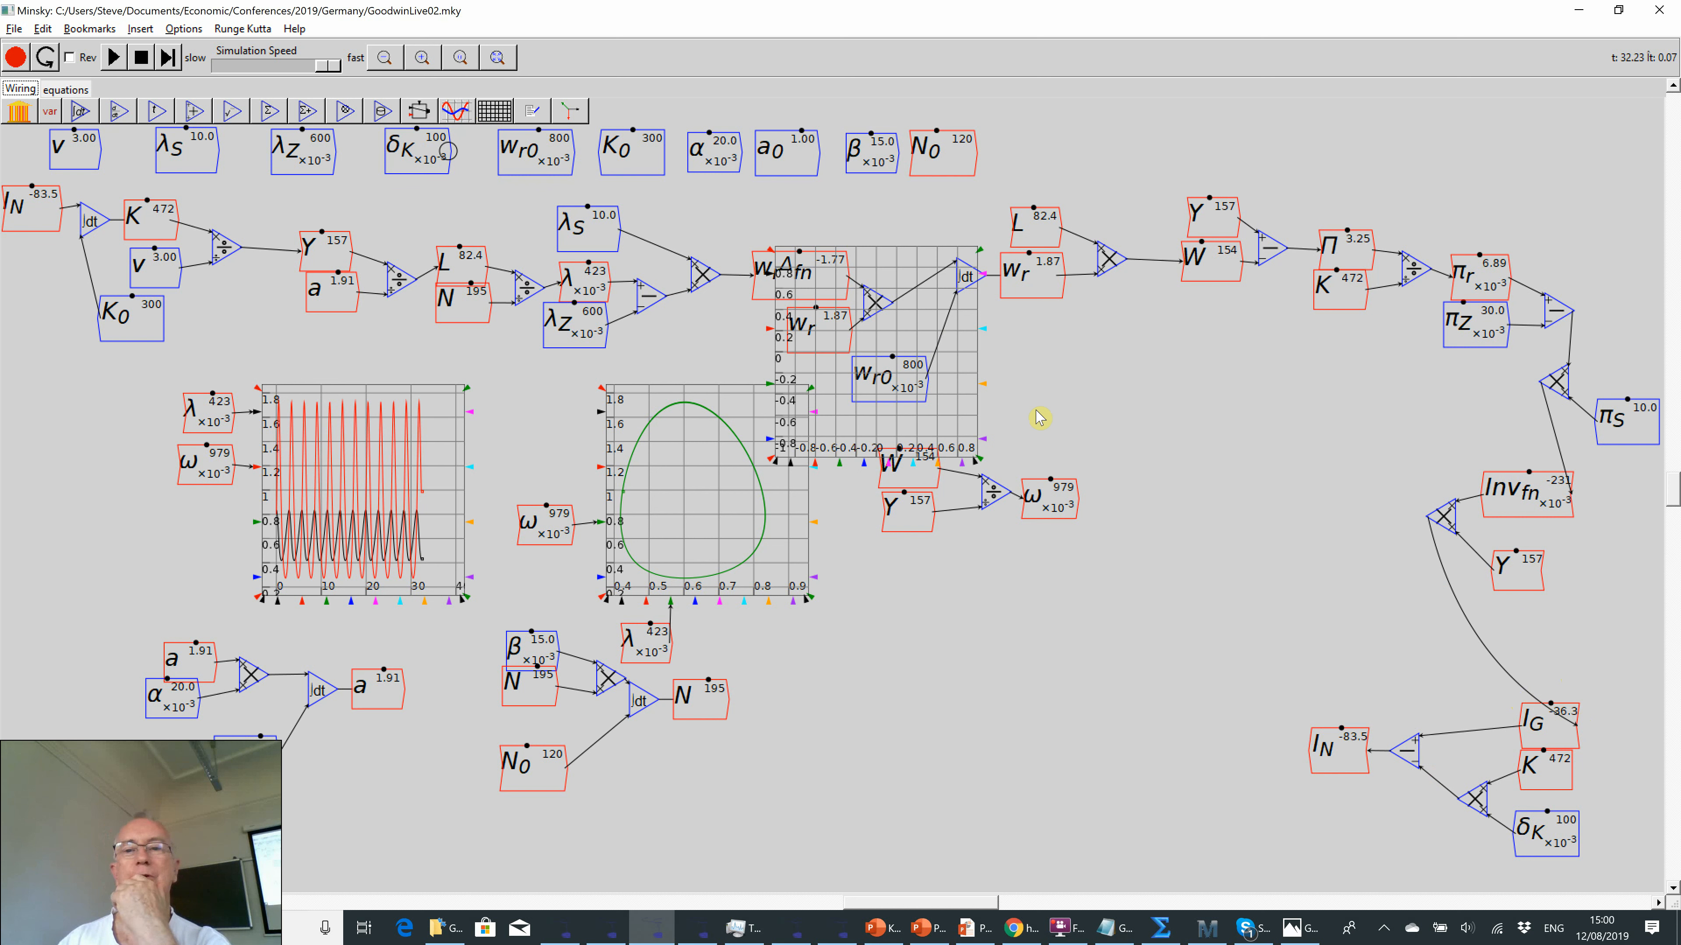
pyautogui.click(1253, 453)
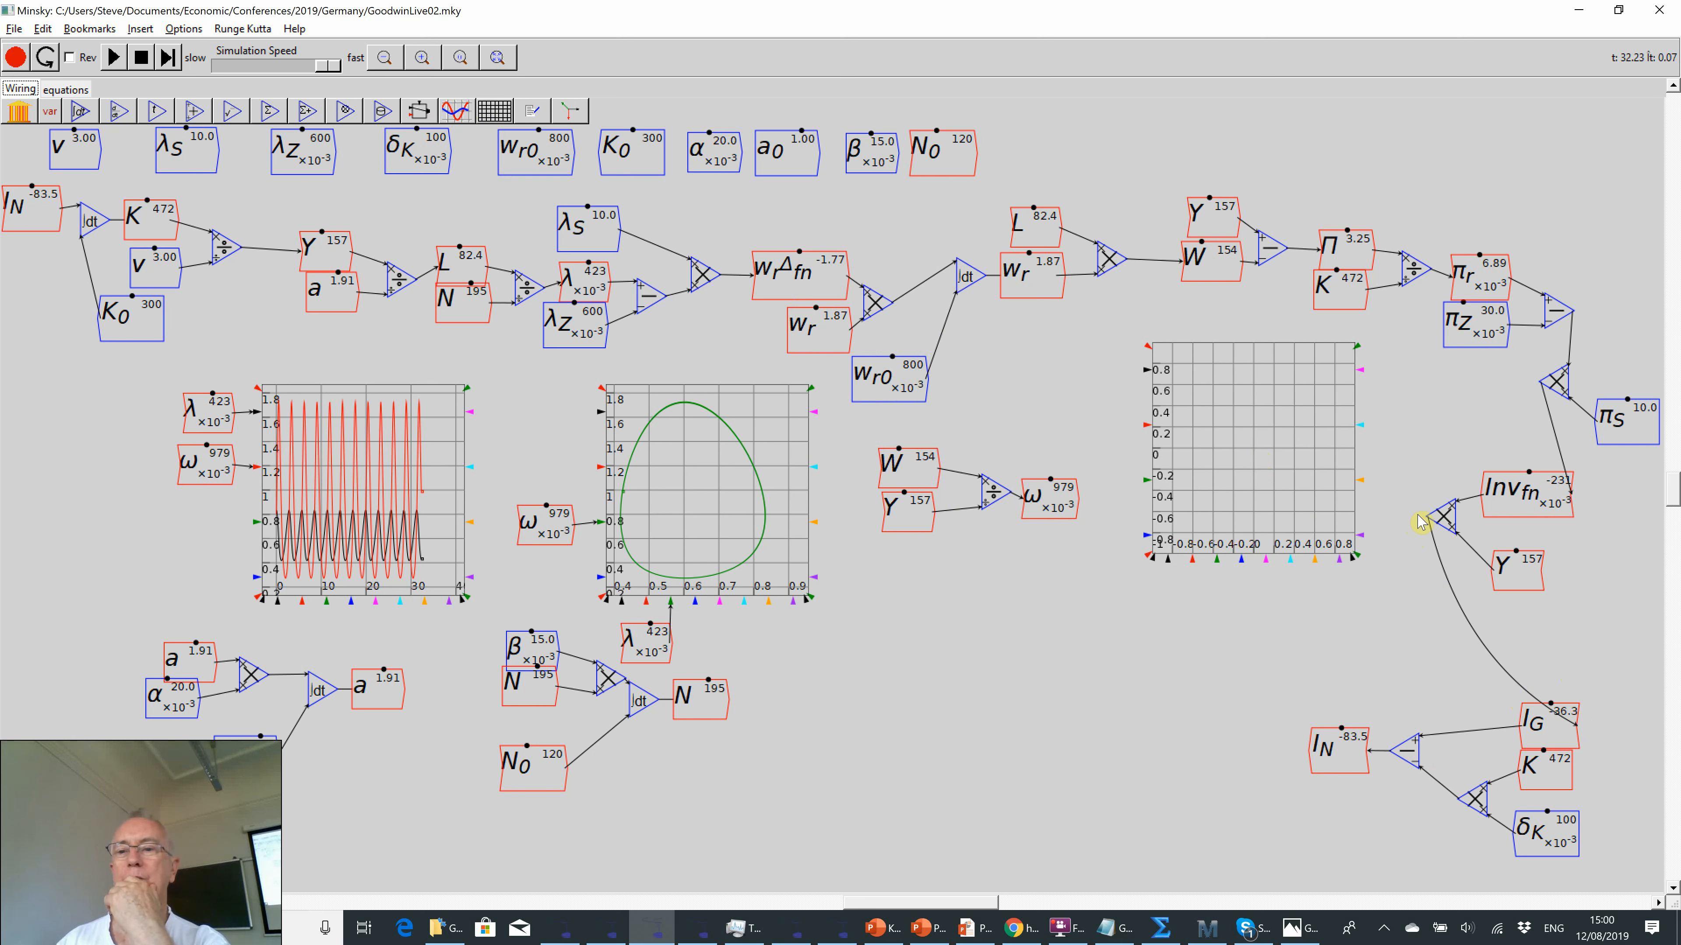
pyautogui.rightClick(1516, 499)
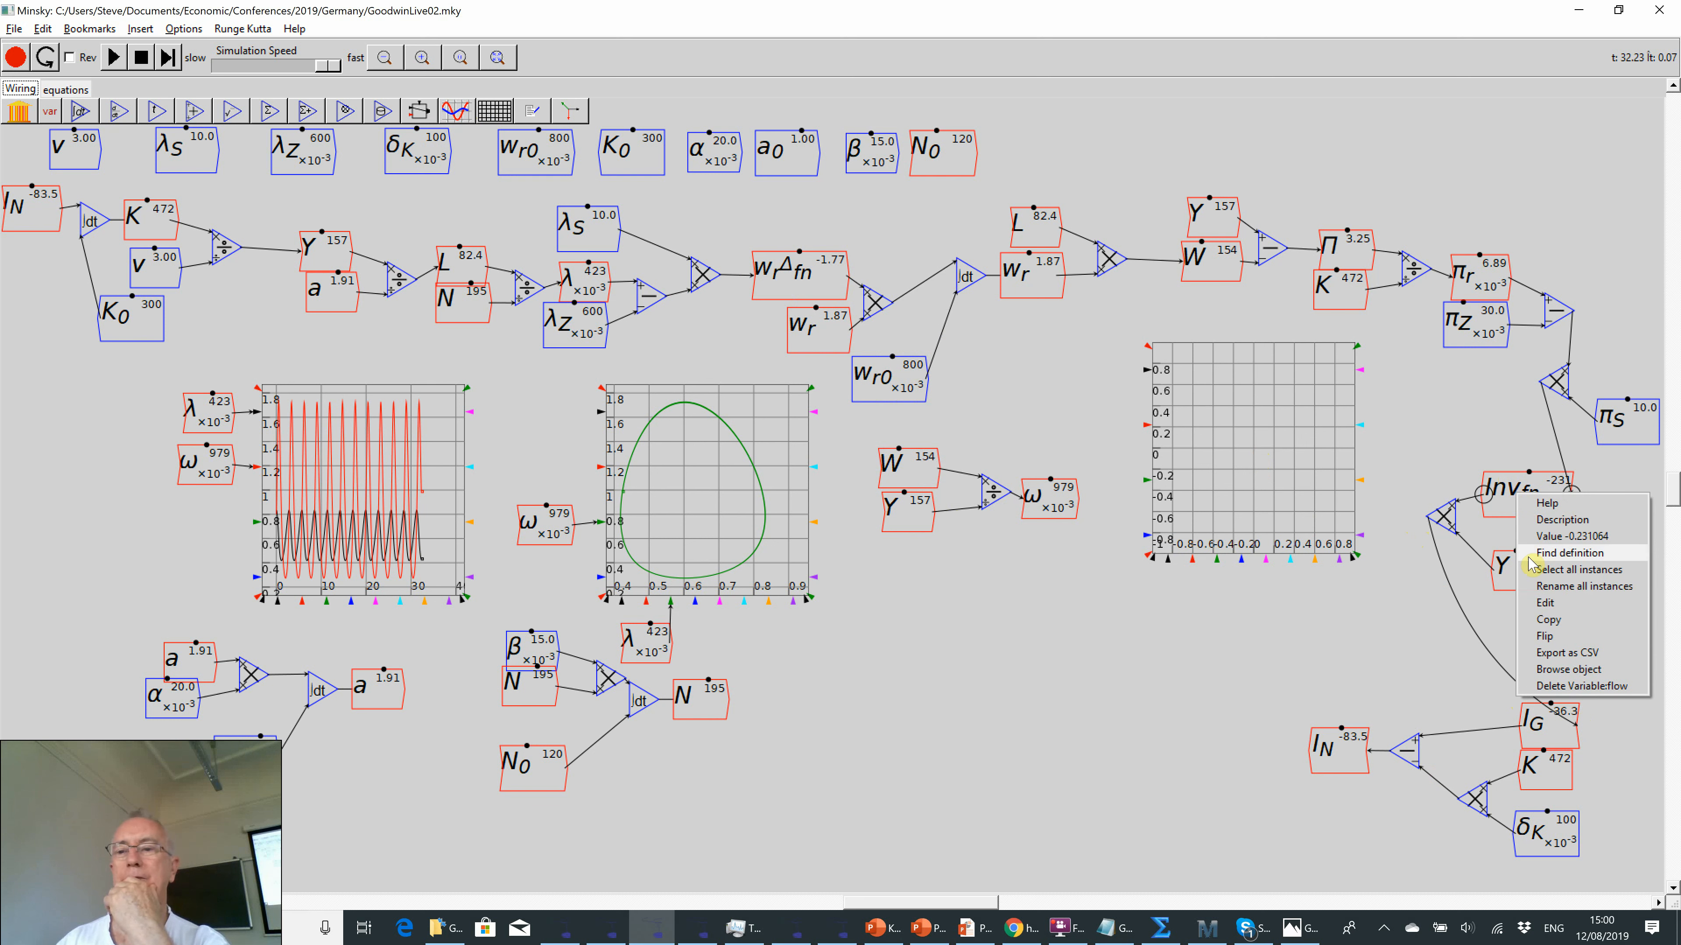
pyautogui.click(1536, 618)
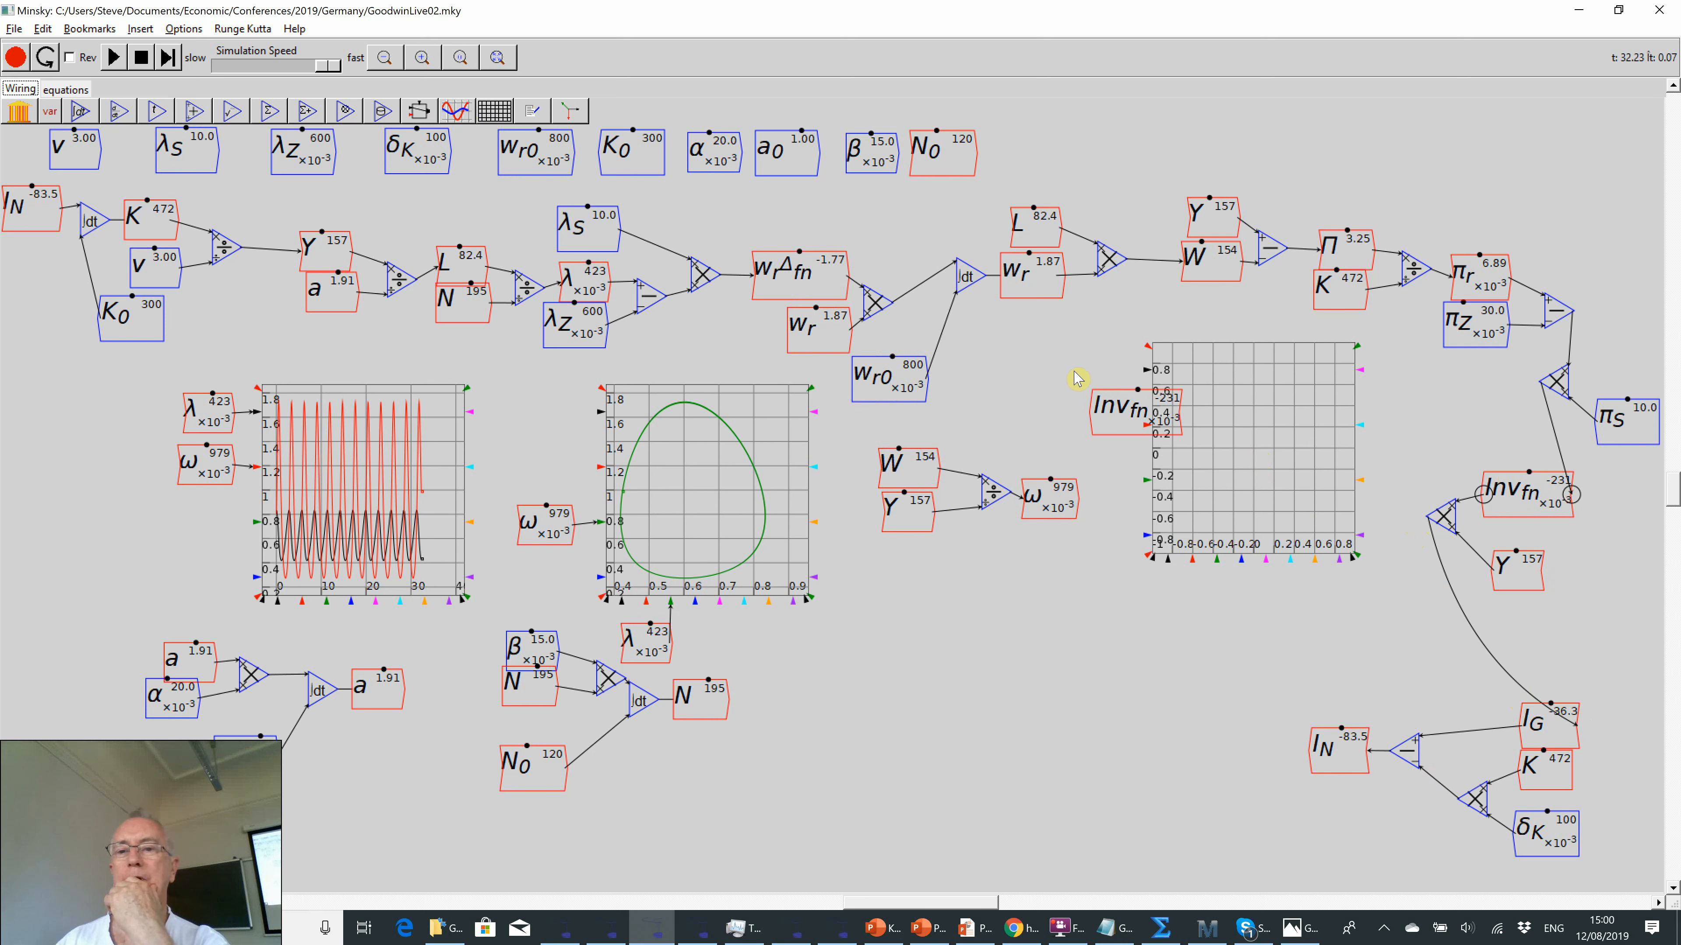
pyautogui.click(1040, 348)
pyautogui.rightClick(1077, 373)
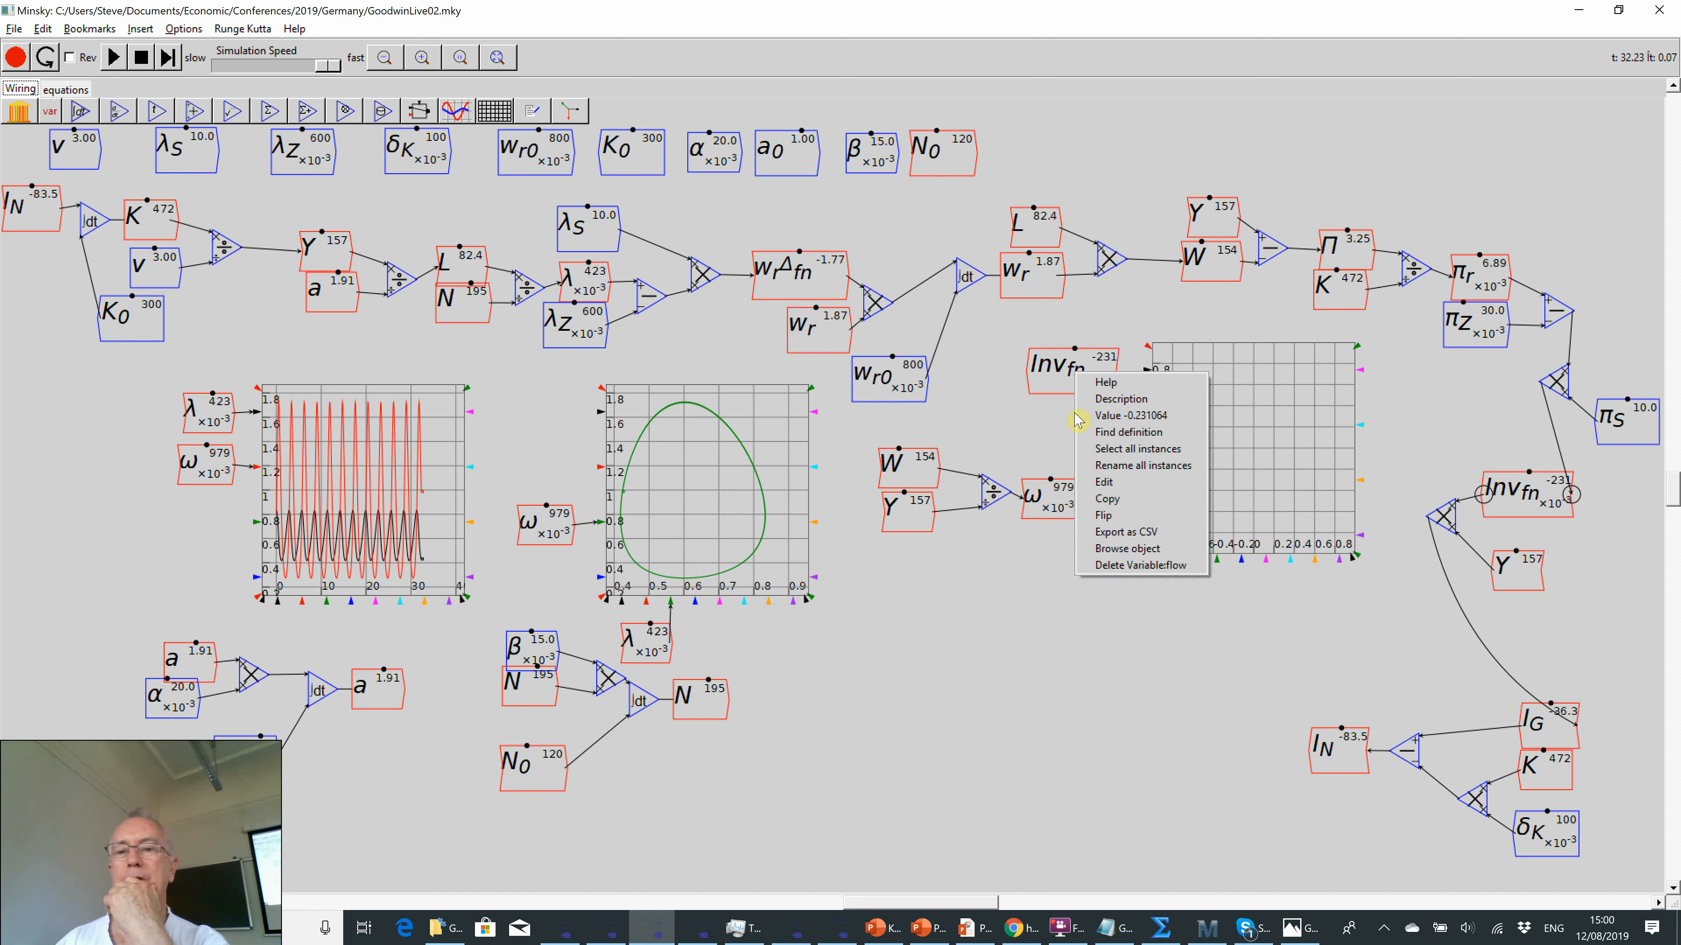
pyautogui.click(1095, 515)
pyautogui.moveTo(1039, 369); pyautogui.dragTo(1146, 370)
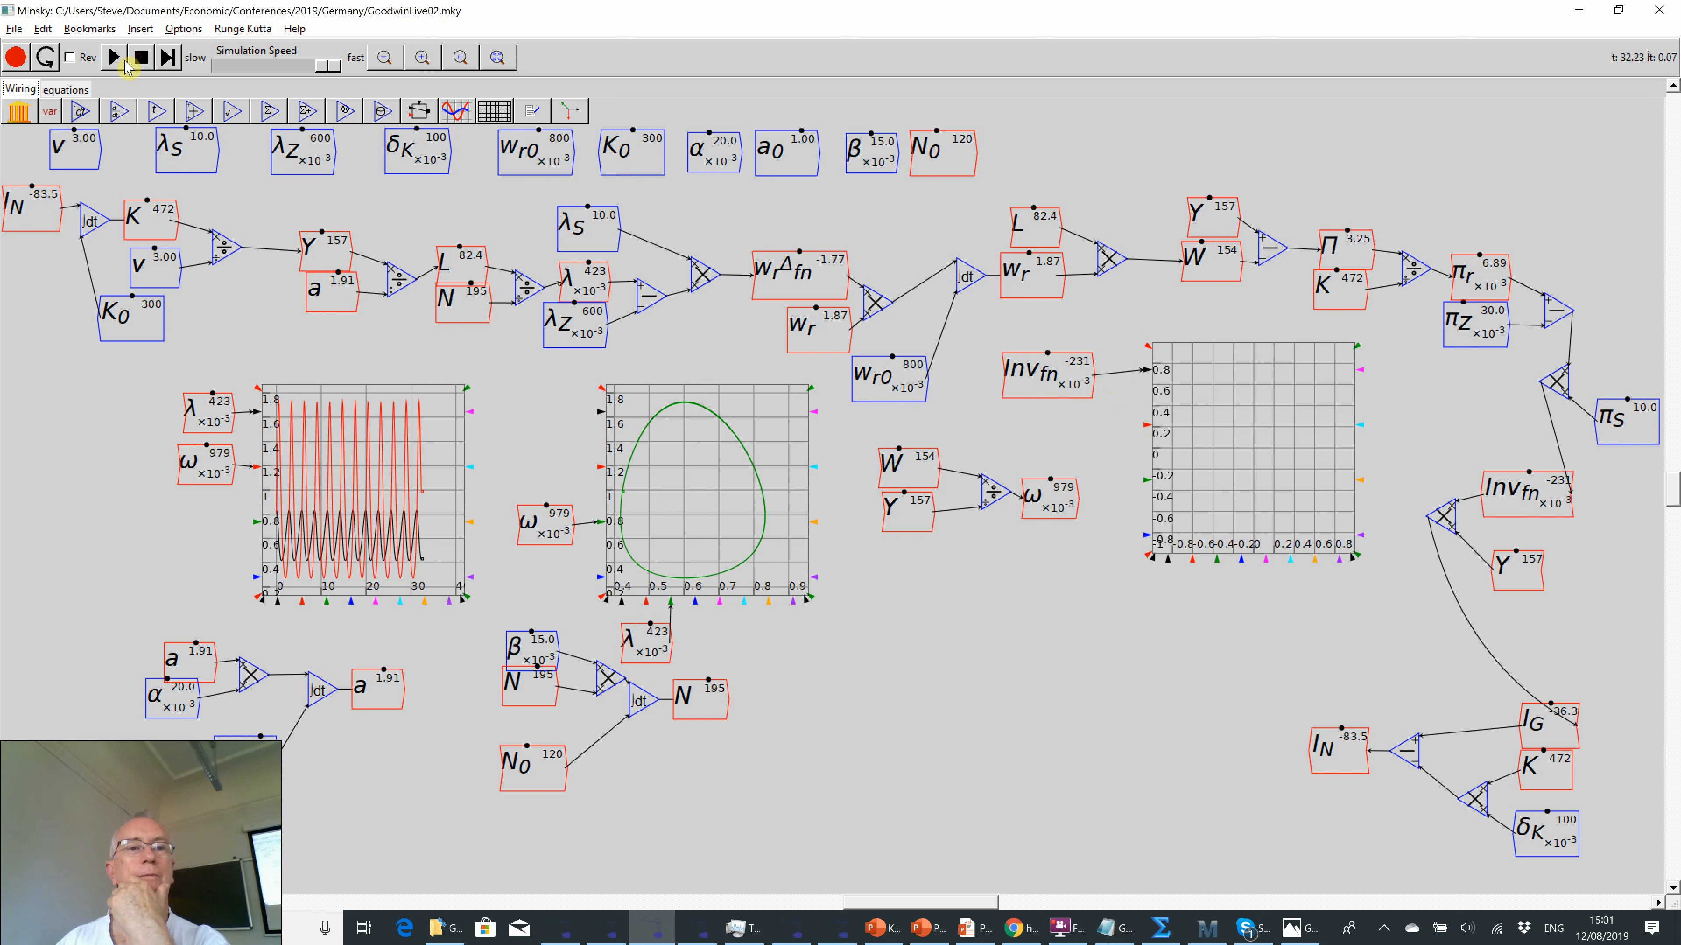
# - Run the simulation to about t = 14, pause it, and shift the Inv_fn copy and its plot slightly sideways
pyautogui.click(123, 60)
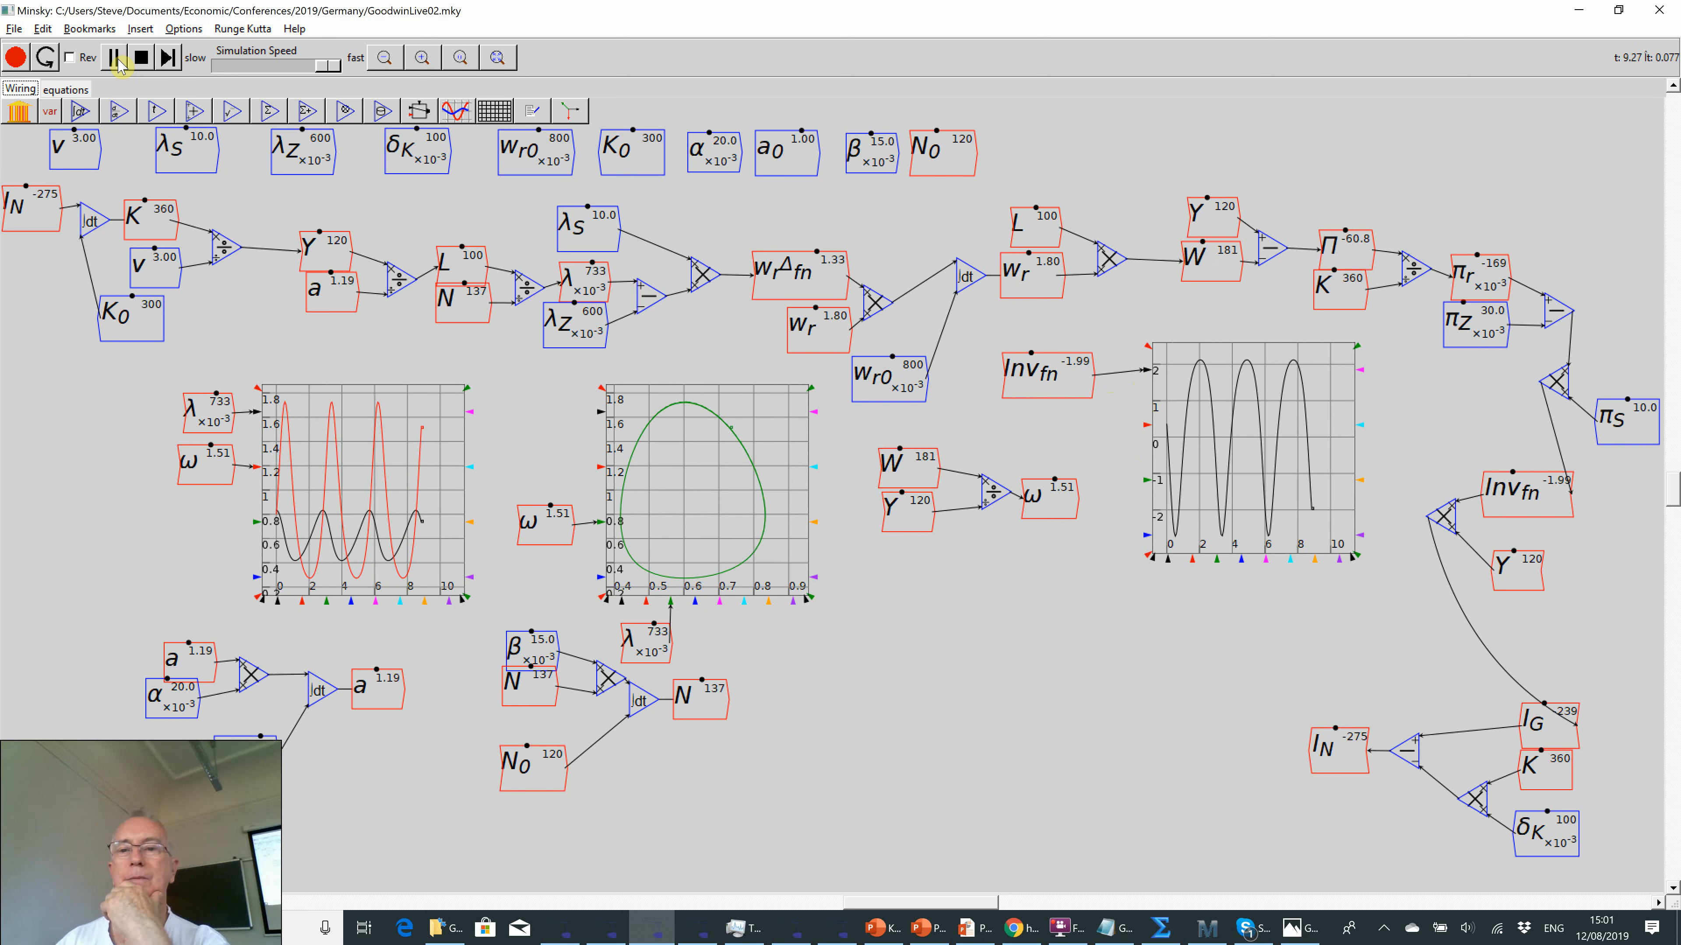
pyautogui.click(119, 60)
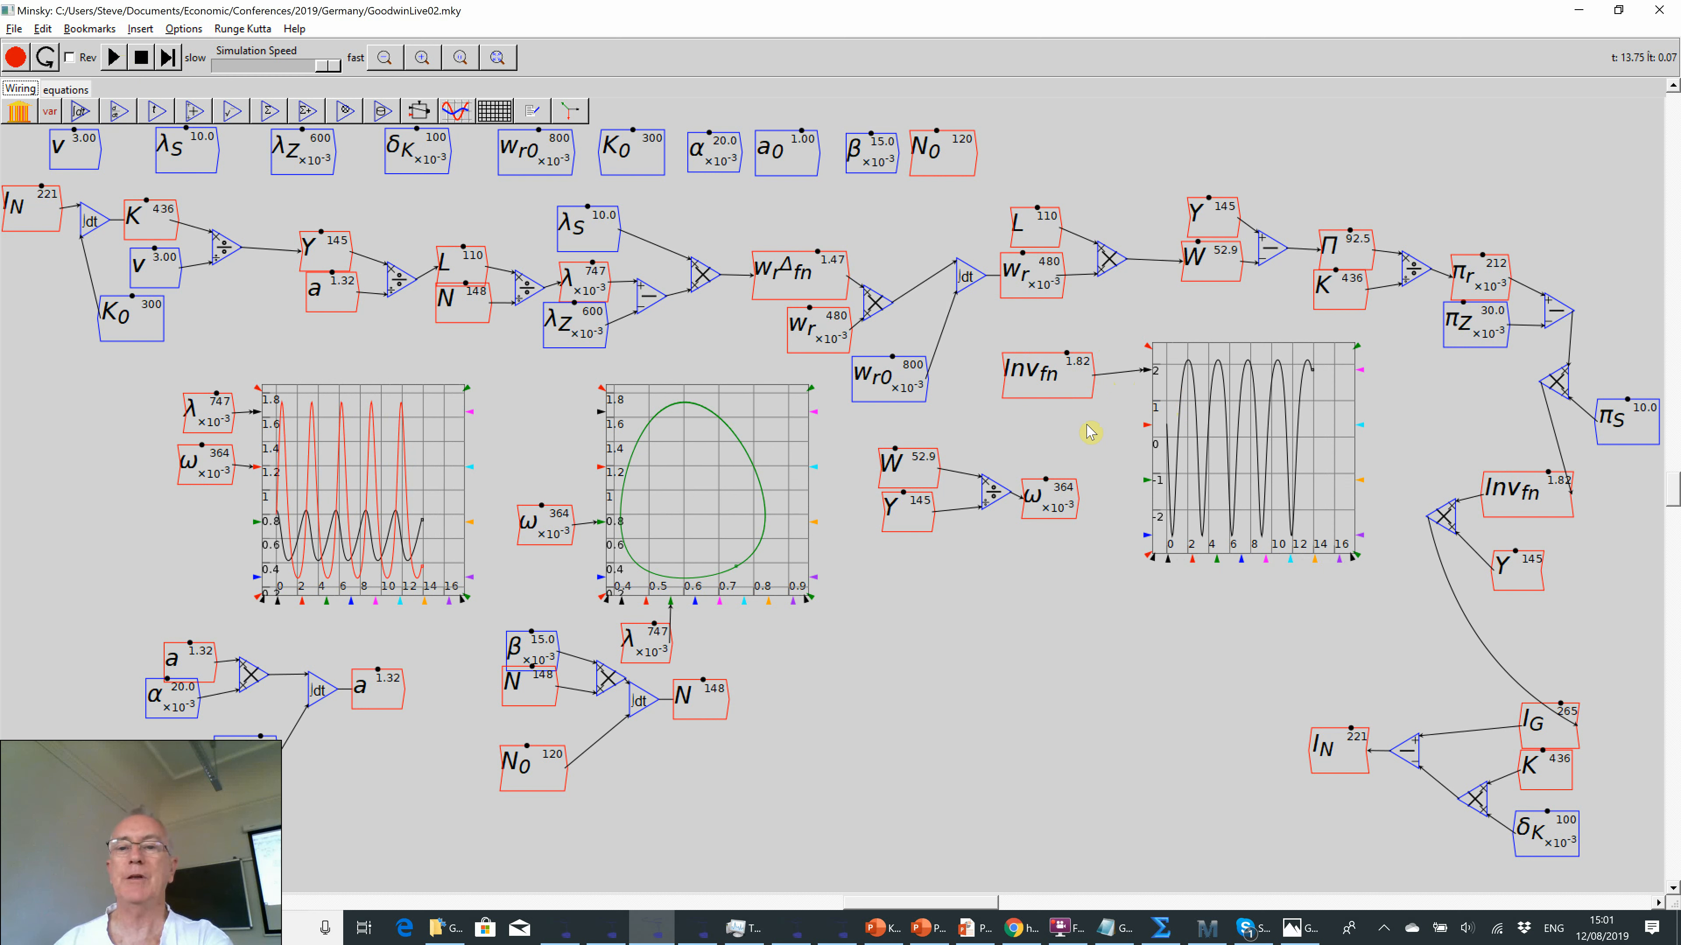
pyautogui.moveTo(1039, 369); pyautogui.dragTo(1055, 367)
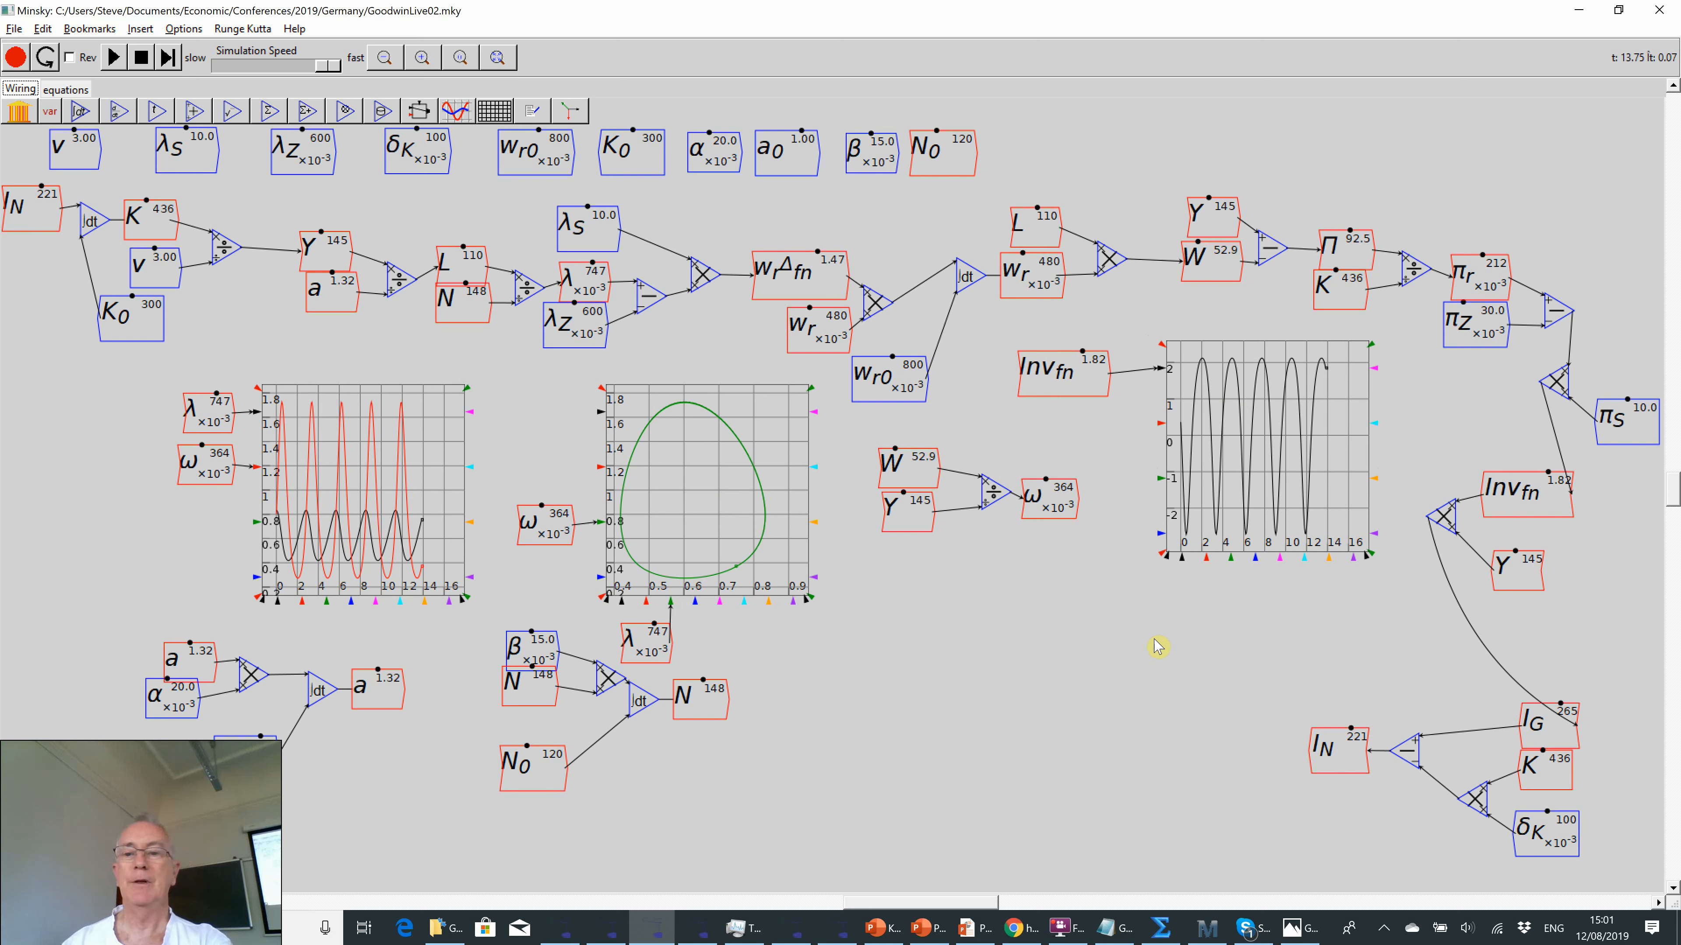
# - Switch to the presentation slide to review how the model is modified to include debt, and return to Minsky
pyautogui.hotkey('alt', 'Tab')
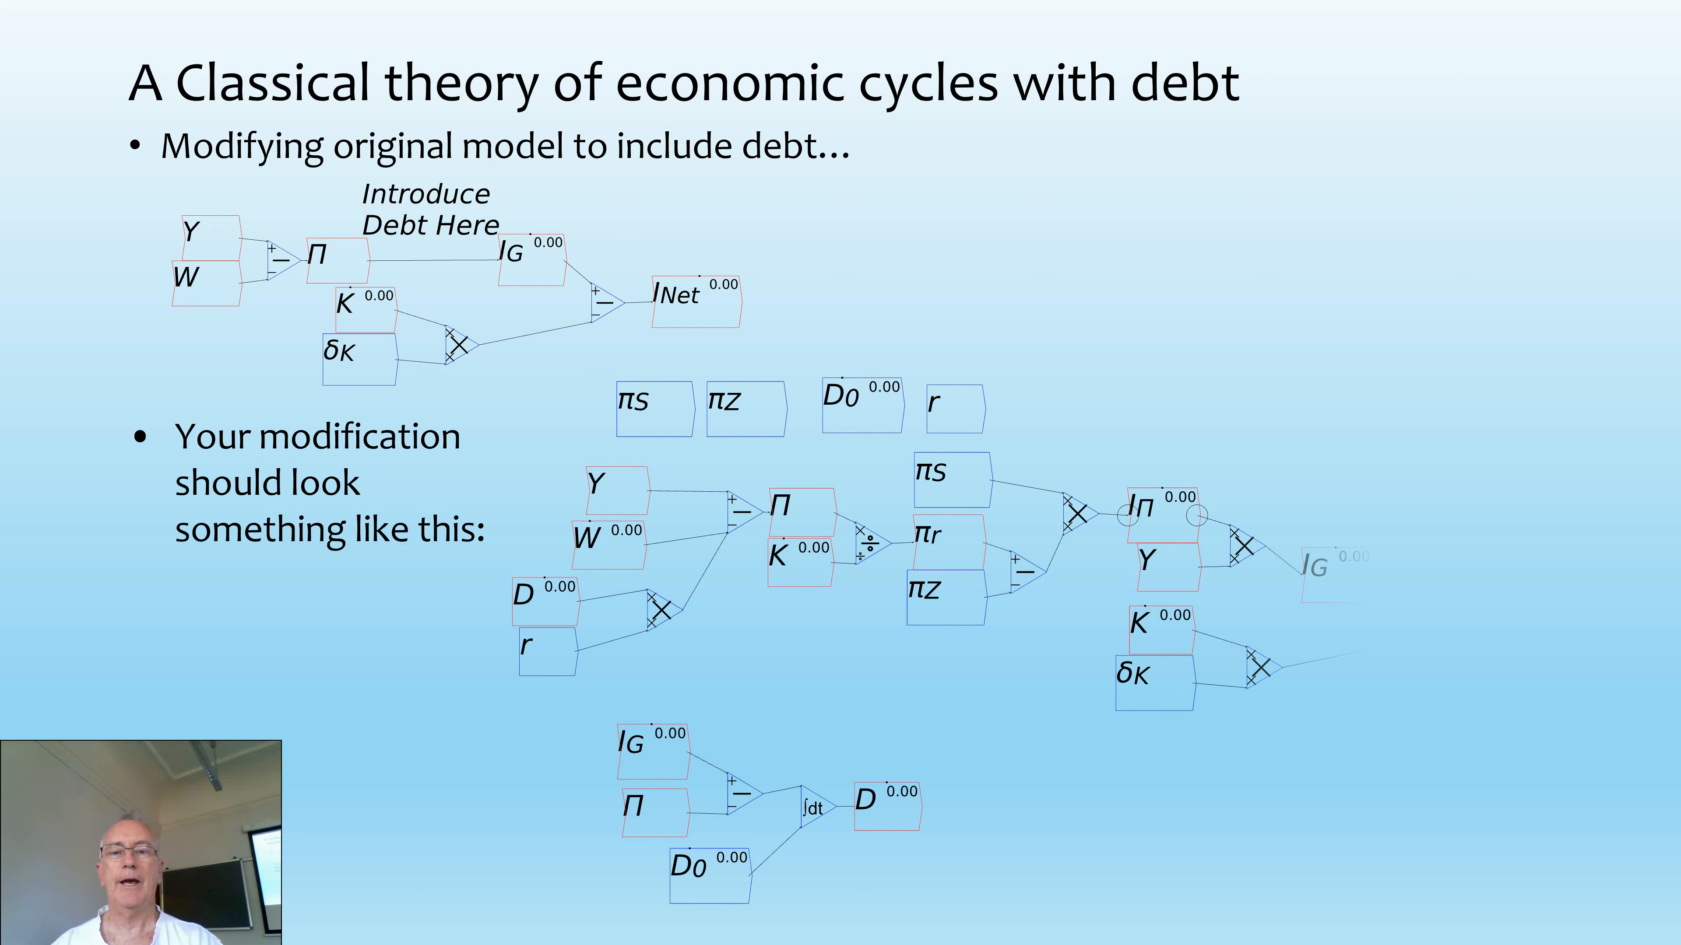
pyautogui.hotkey('alt', 'Tab')
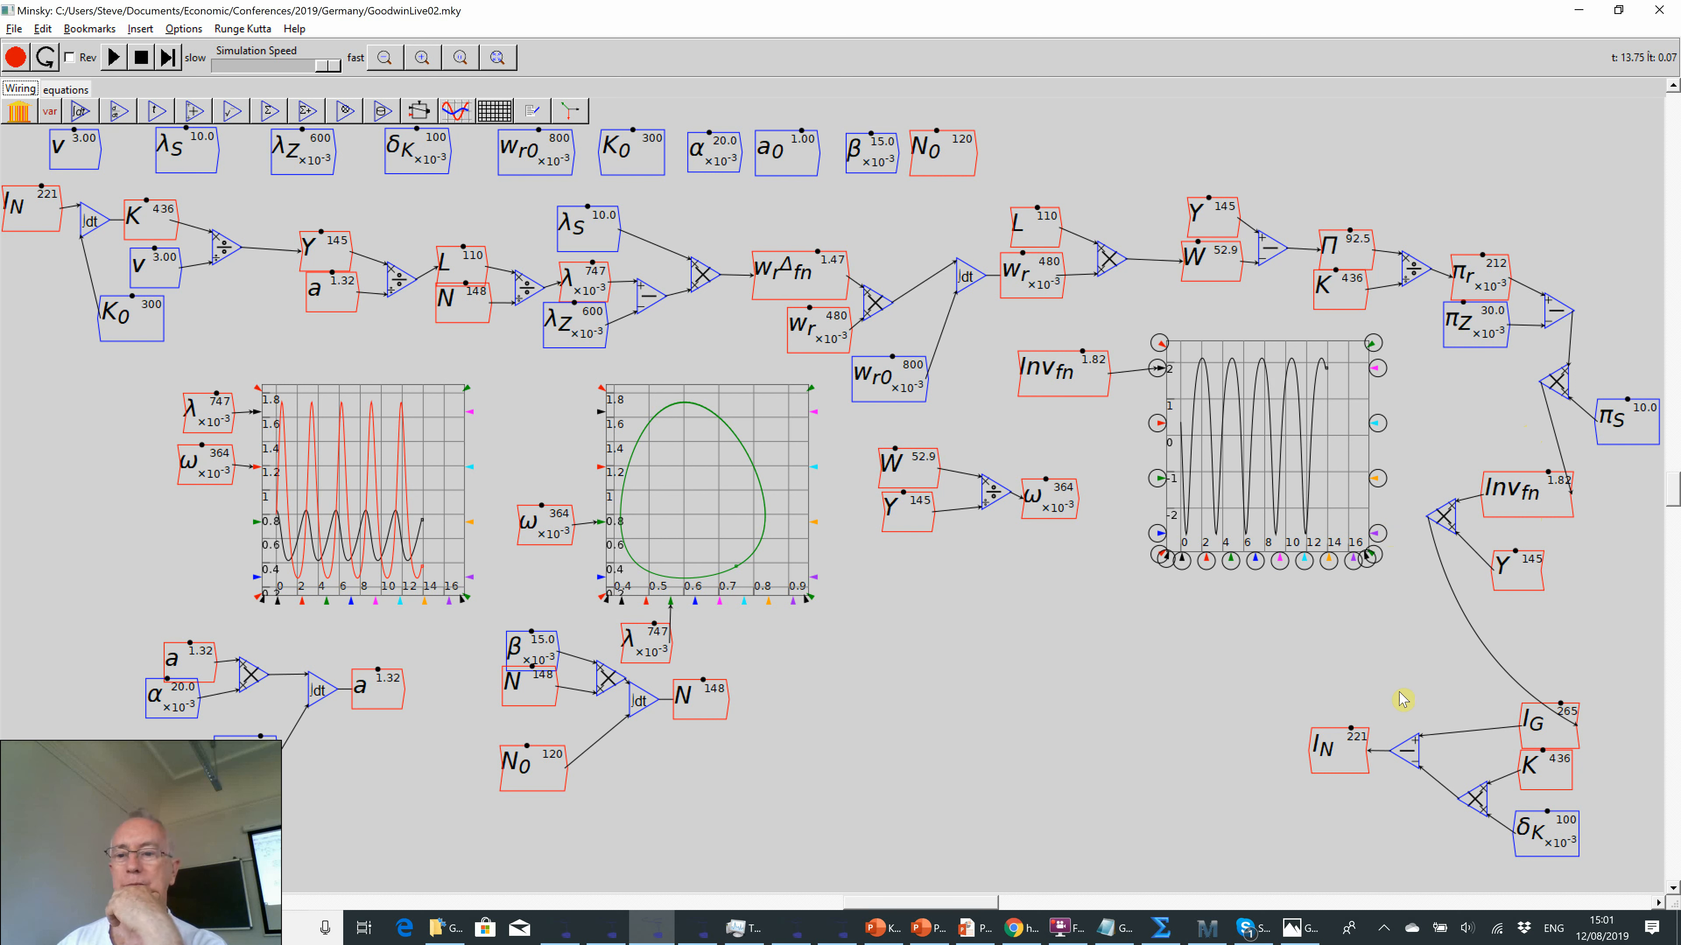
# - Copy I_G, flip the copy and place it directly above Π
pyautogui.rightClick(1535, 721)
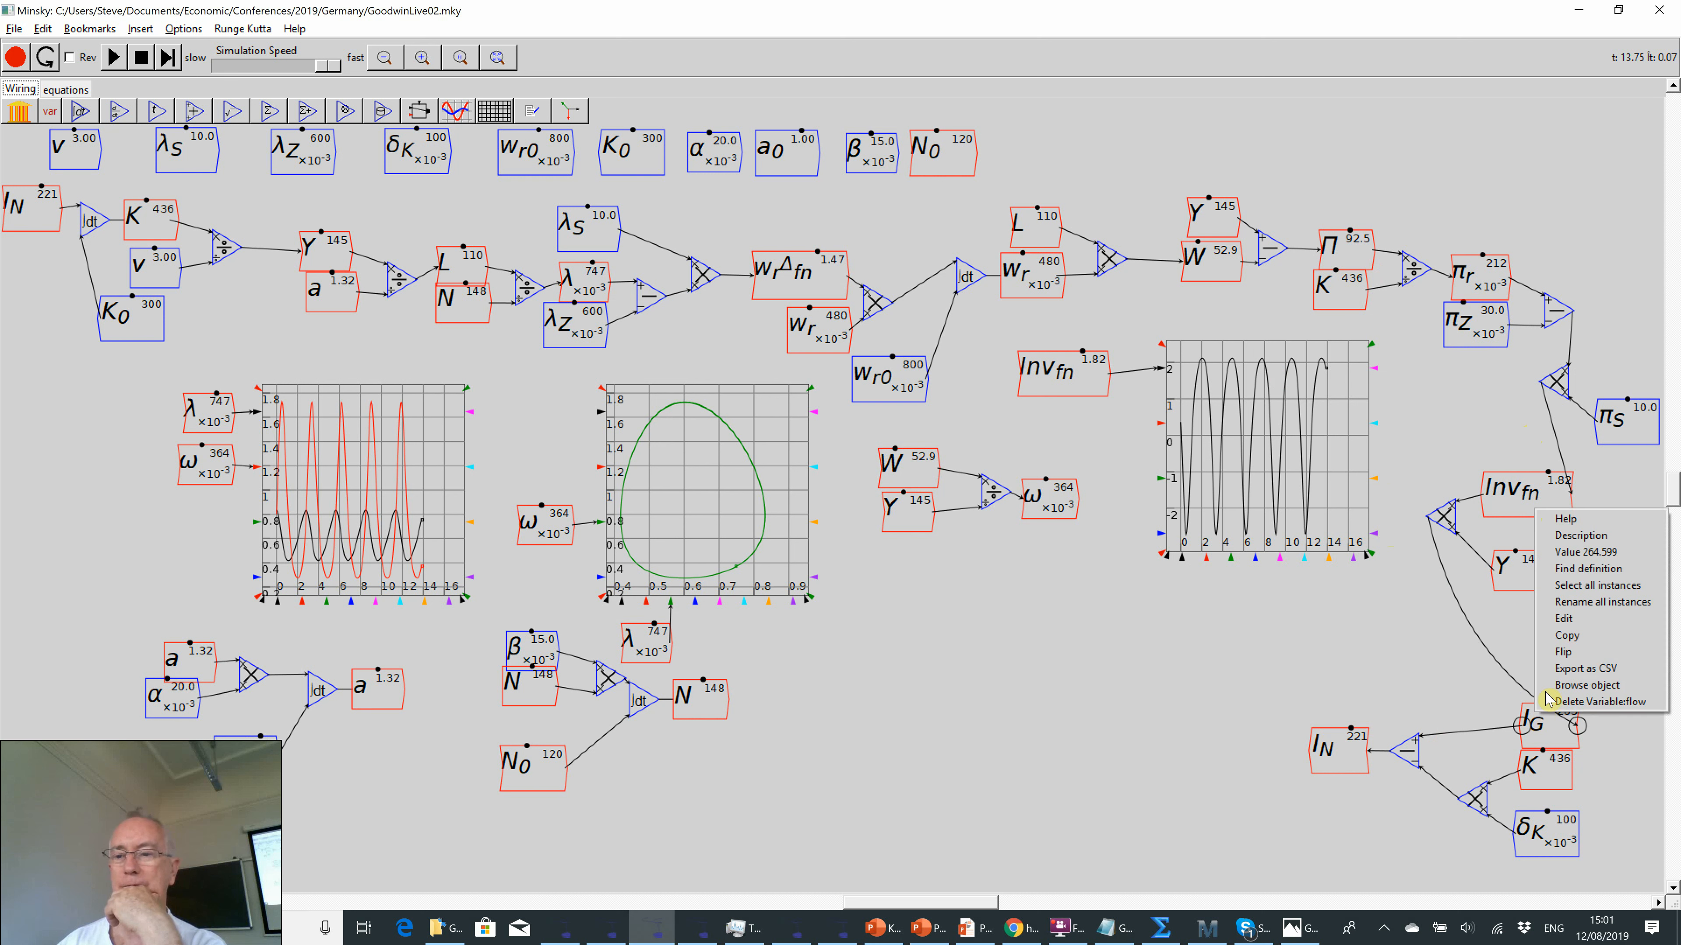
pyautogui.click(1569, 637)
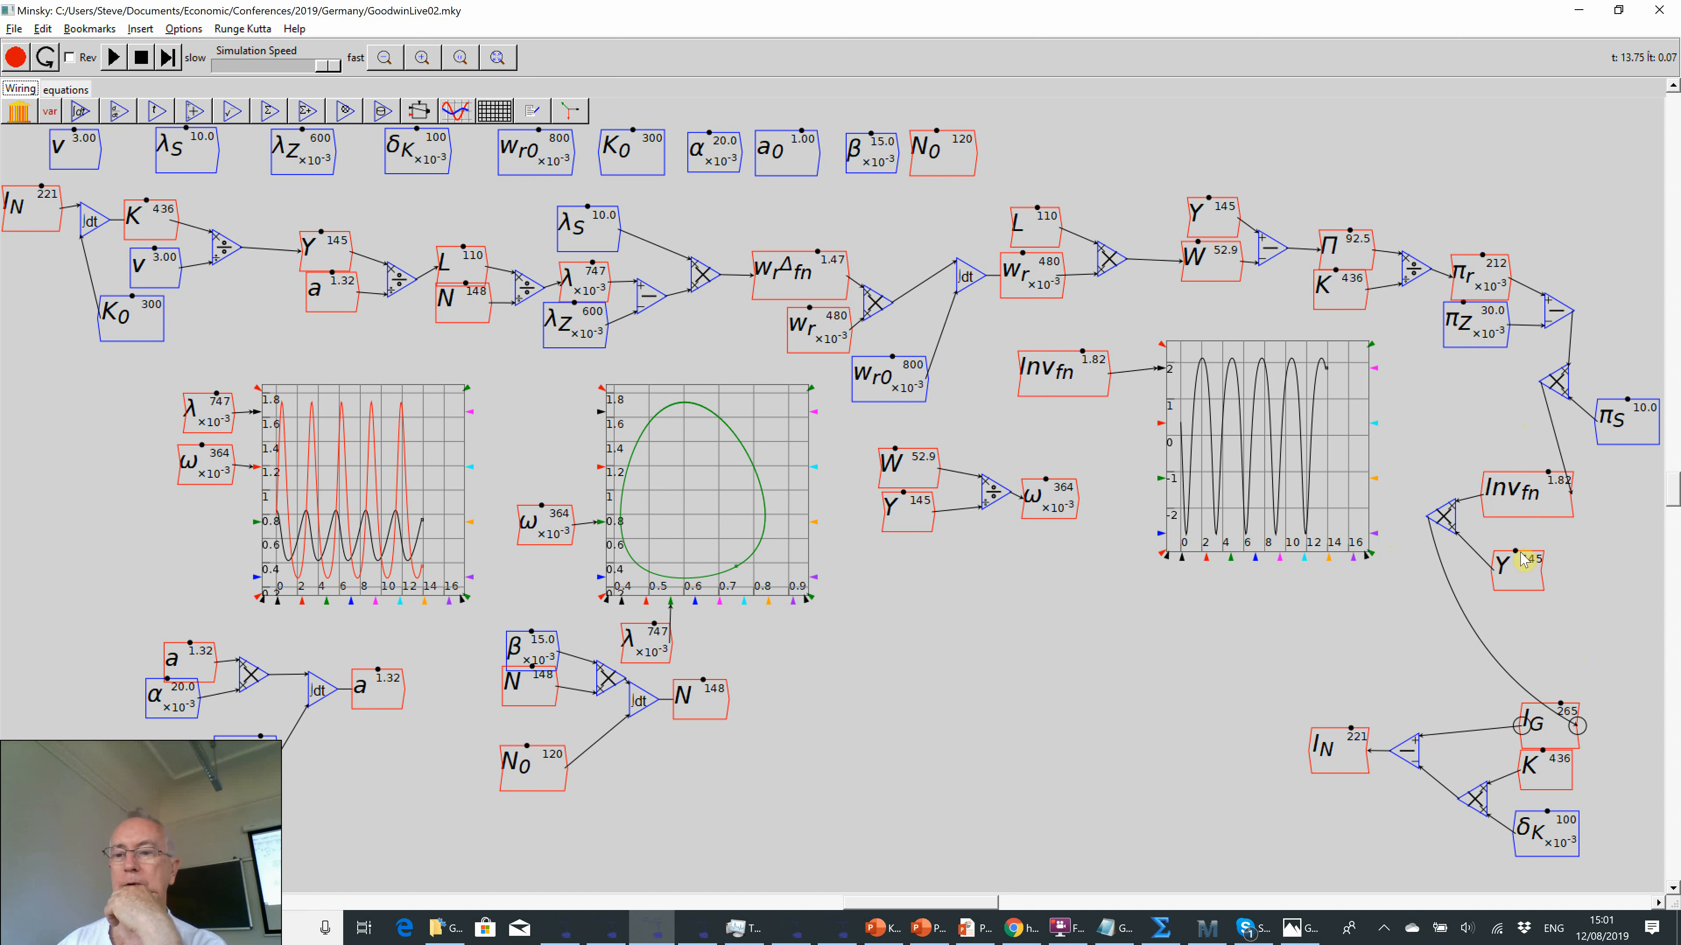
pyautogui.click(1317, 192)
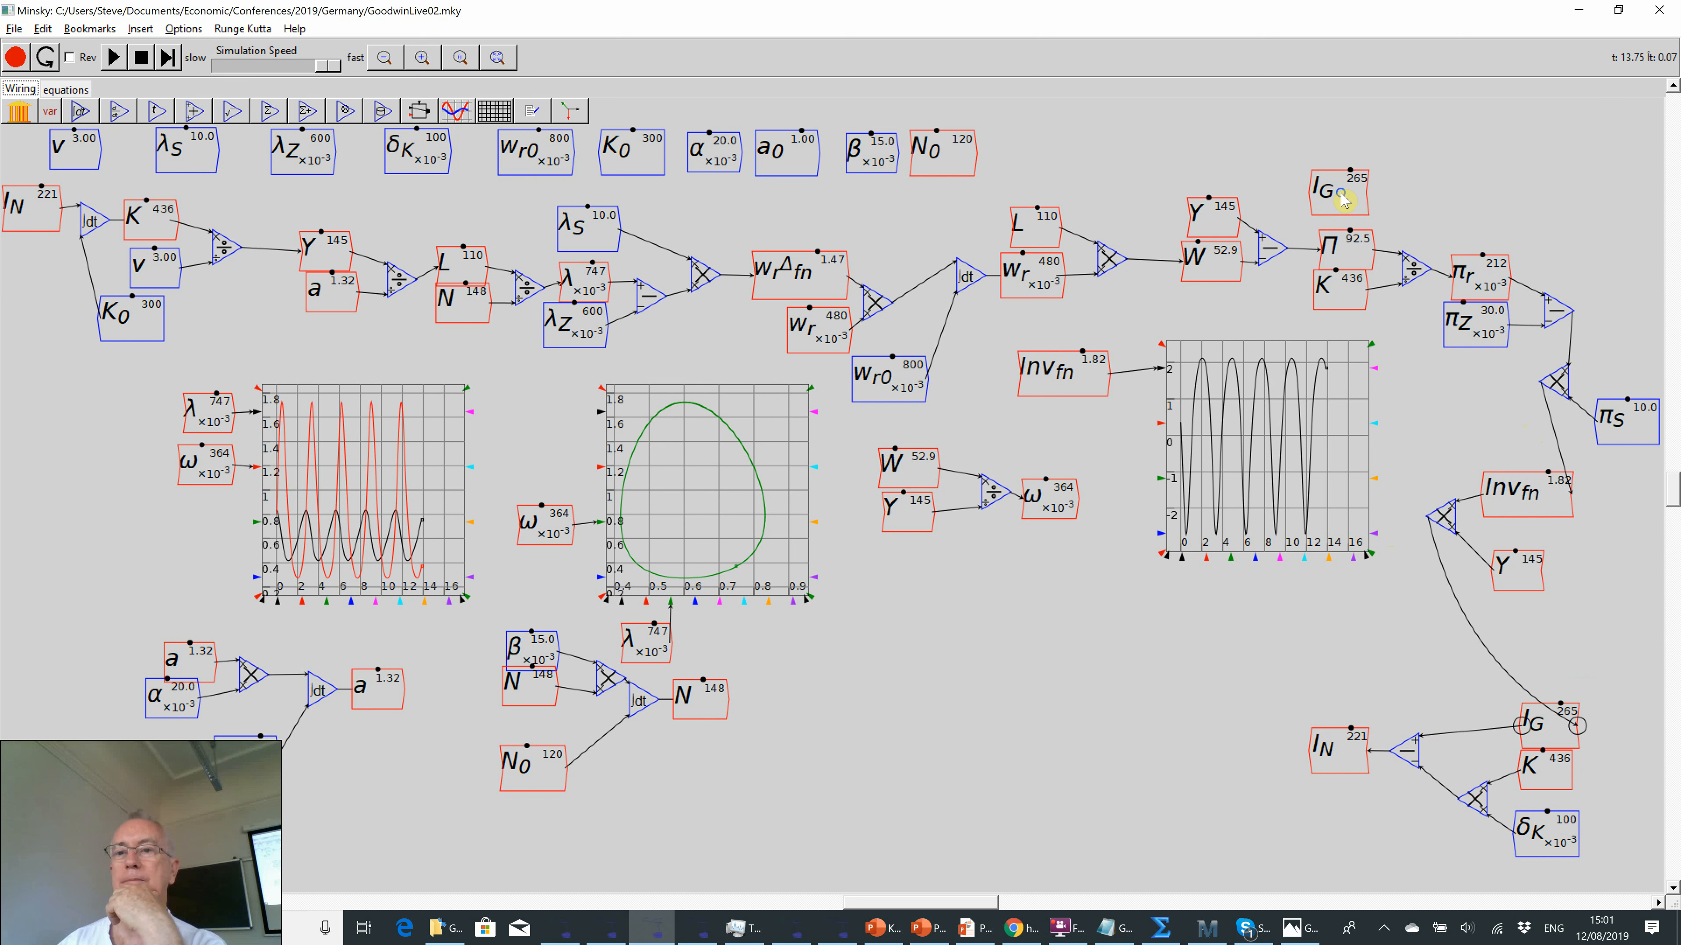
pyautogui.rightClick(1344, 197)
pyautogui.click(1373, 337)
pyautogui.moveTo(1340, 199)
pyautogui.mouseDown()
pyautogui.moveTo(1371, 261)
pyautogui.moveTo(1350, 215)
pyautogui.mouseUp()
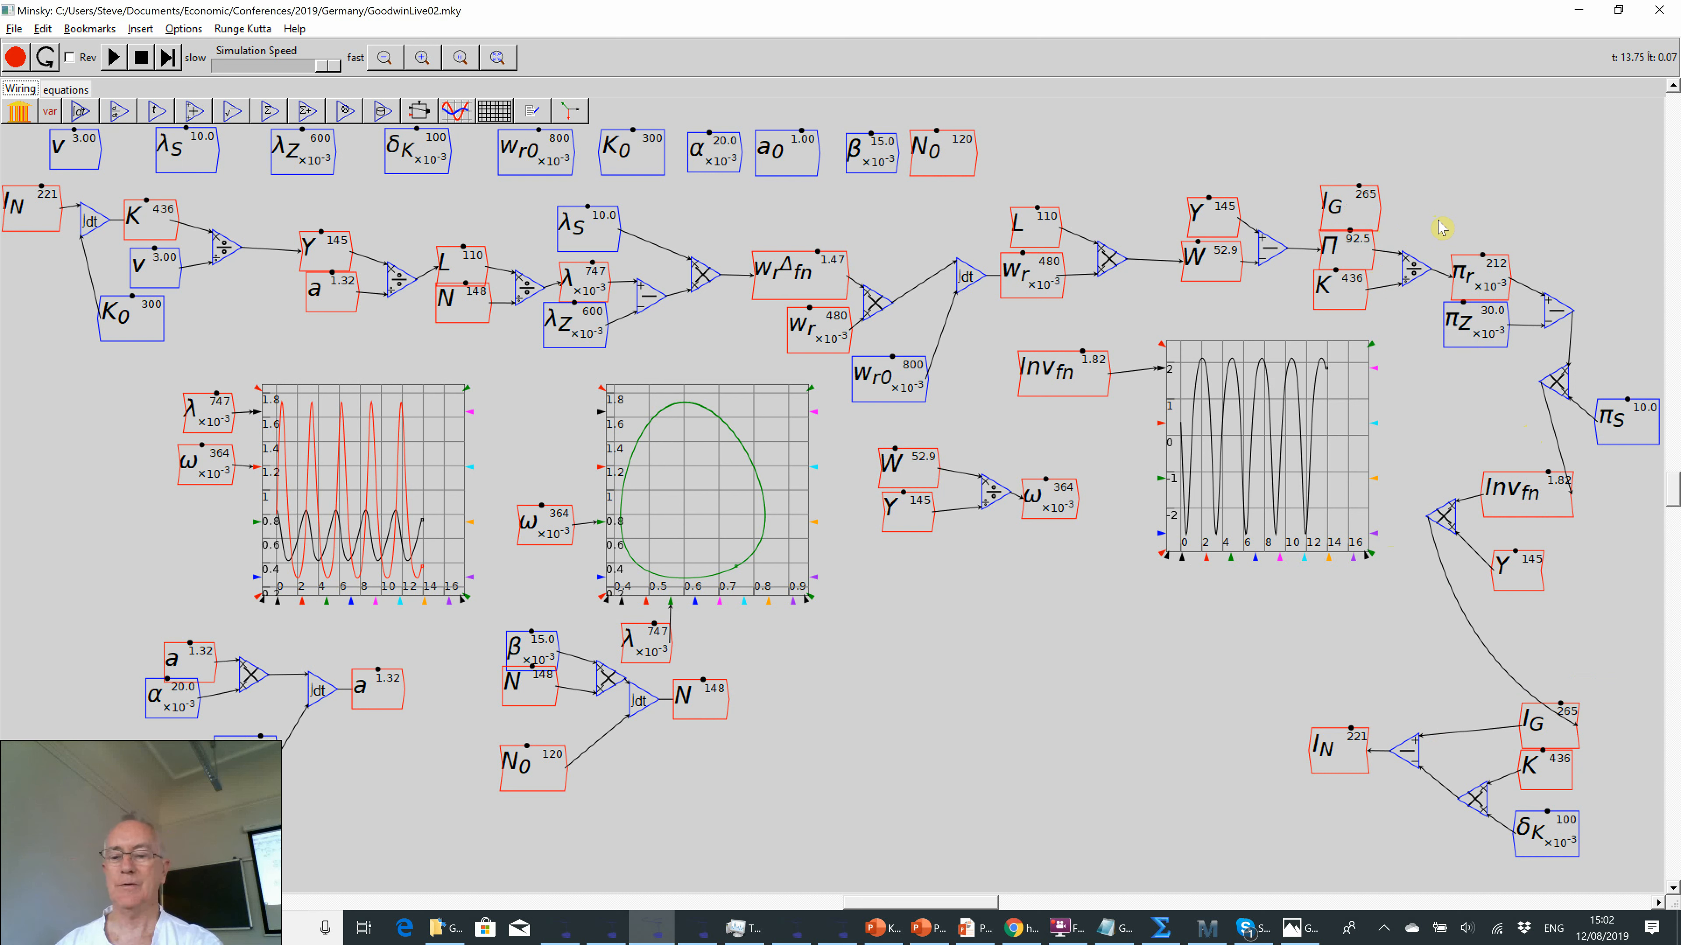
# - Add a subtract operator beside the copied I_G, flip it, and wire I_G and Π into it to compute I_G minus Π
pyautogui.press('-')
pyautogui.rightClick(1416, 213)
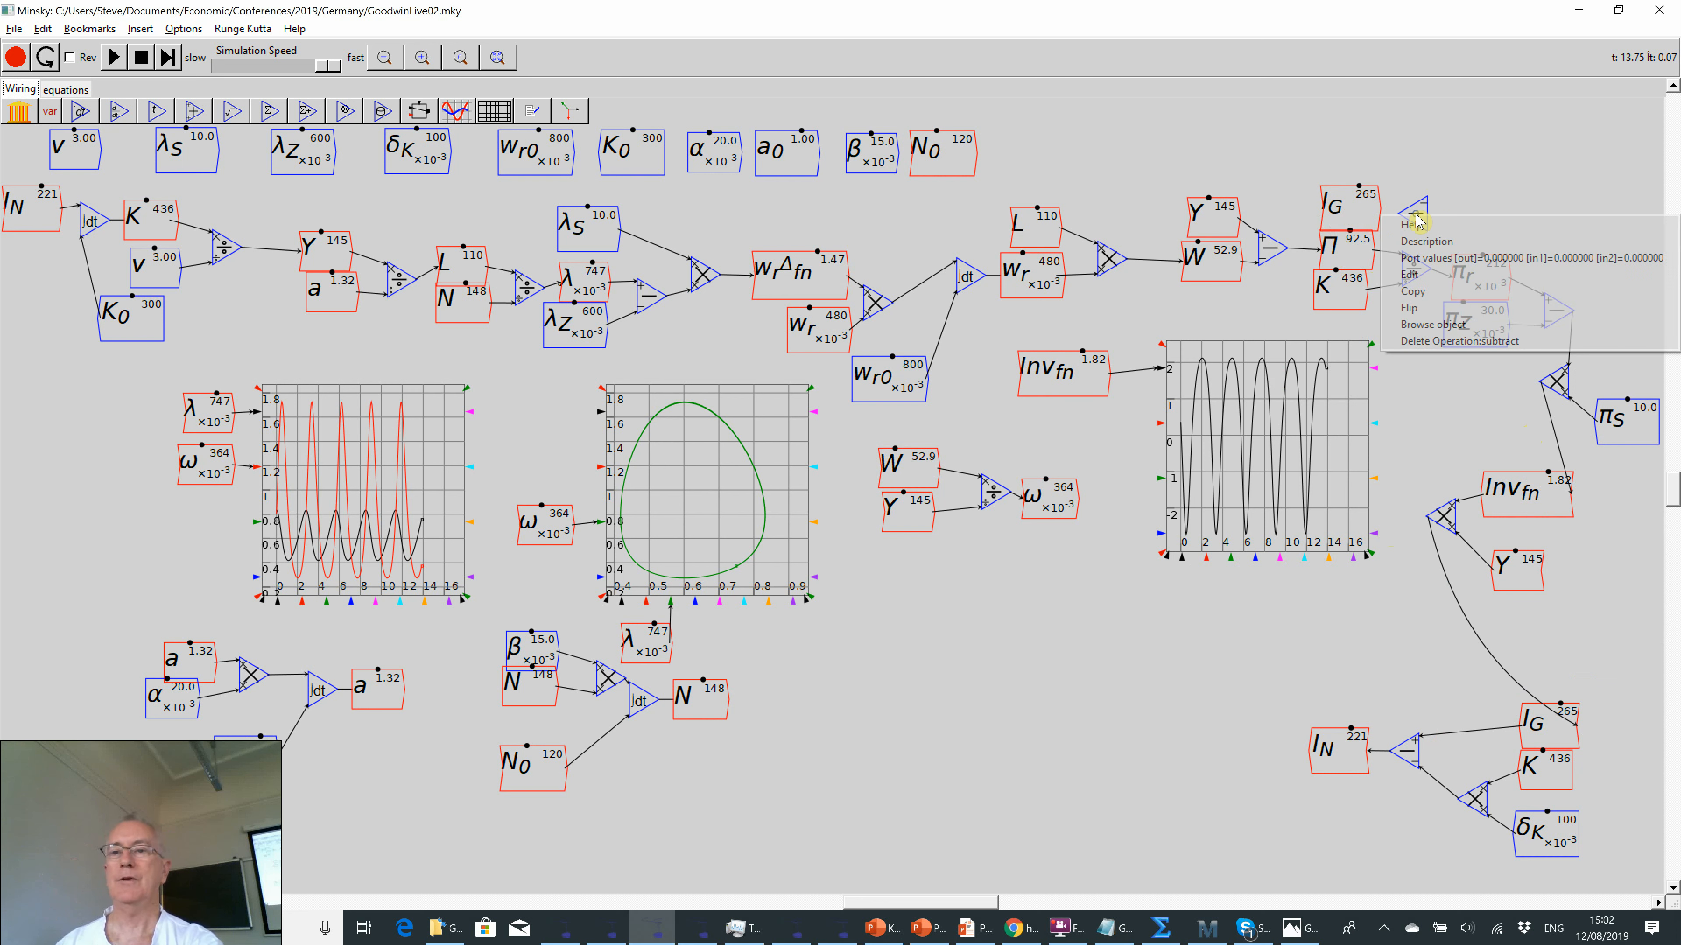
pyautogui.click(1425, 309)
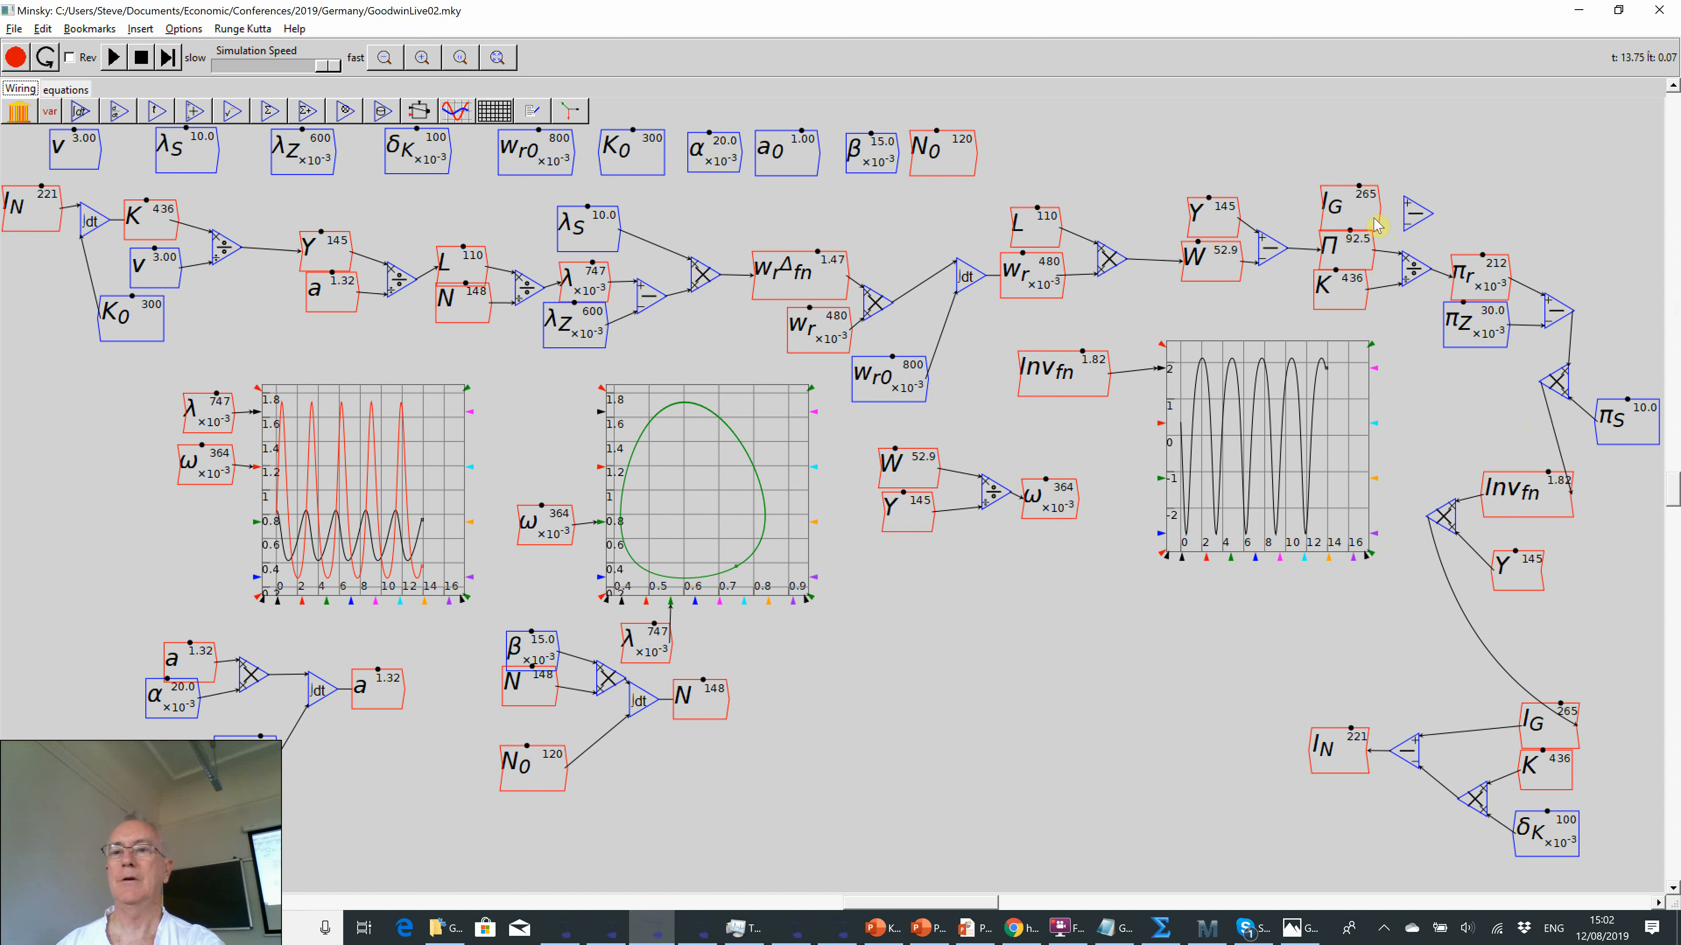
pyautogui.moveTo(1376, 224)
pyautogui.mouseDown()
pyautogui.moveTo(1406, 211)
pyautogui.moveTo(1404, 229)
pyautogui.mouseUp()
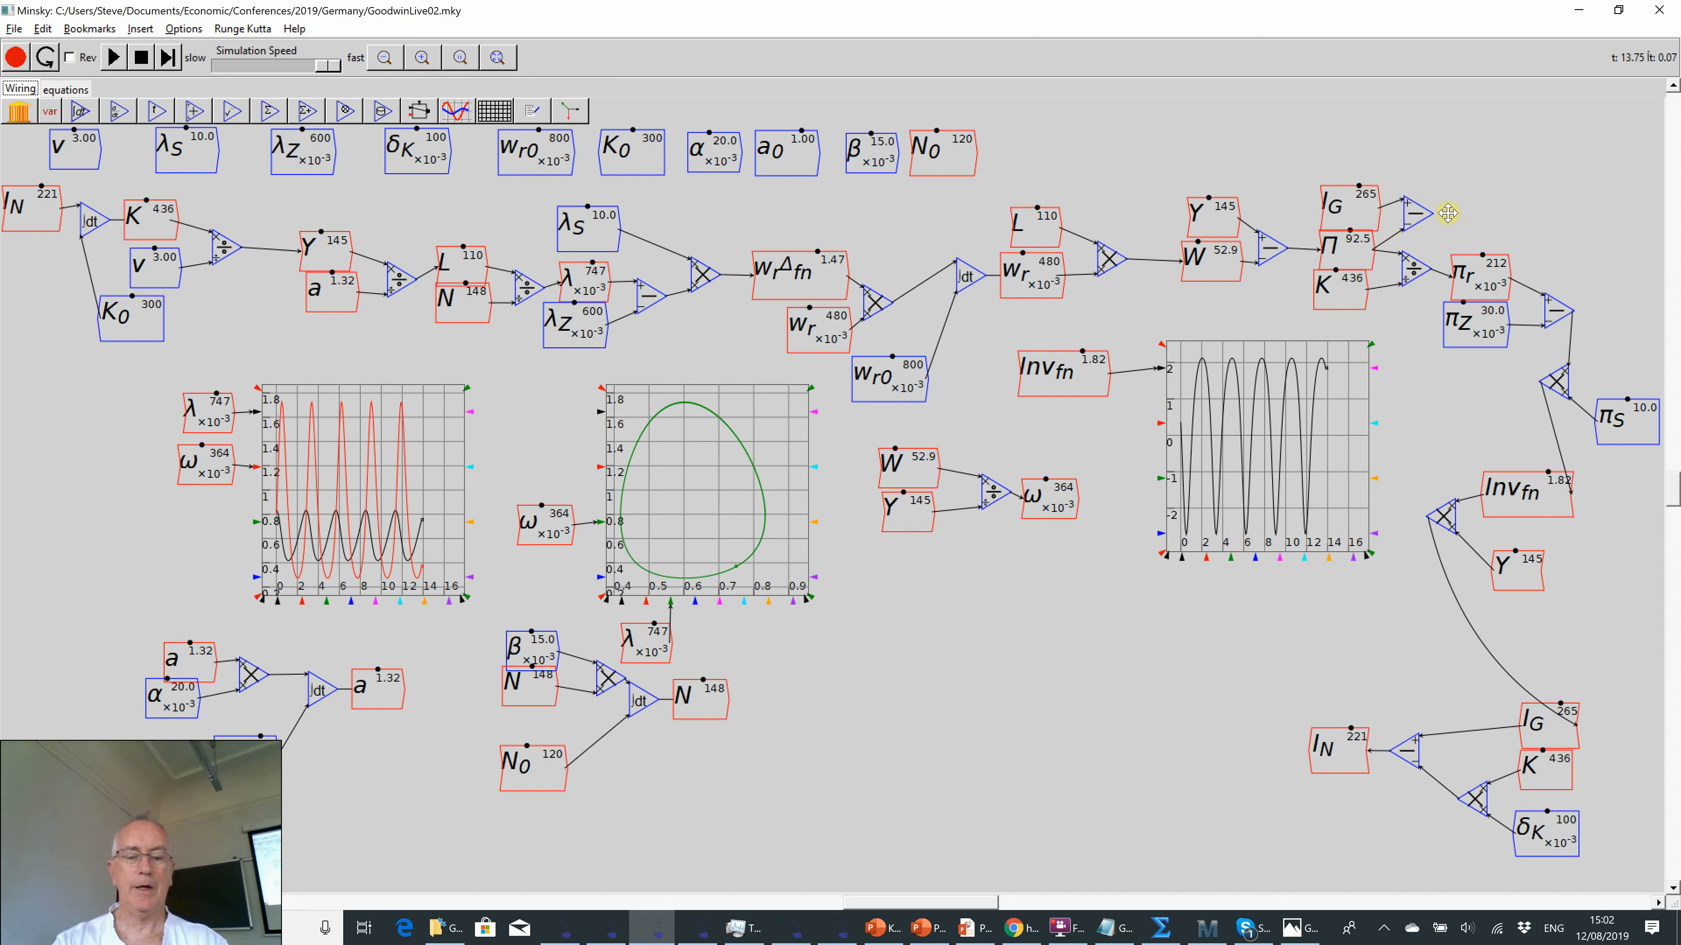
# - Add an integral named D with initial value 0 and connect the output of the I_G minus Π operator to it
pyautogui.press('&')
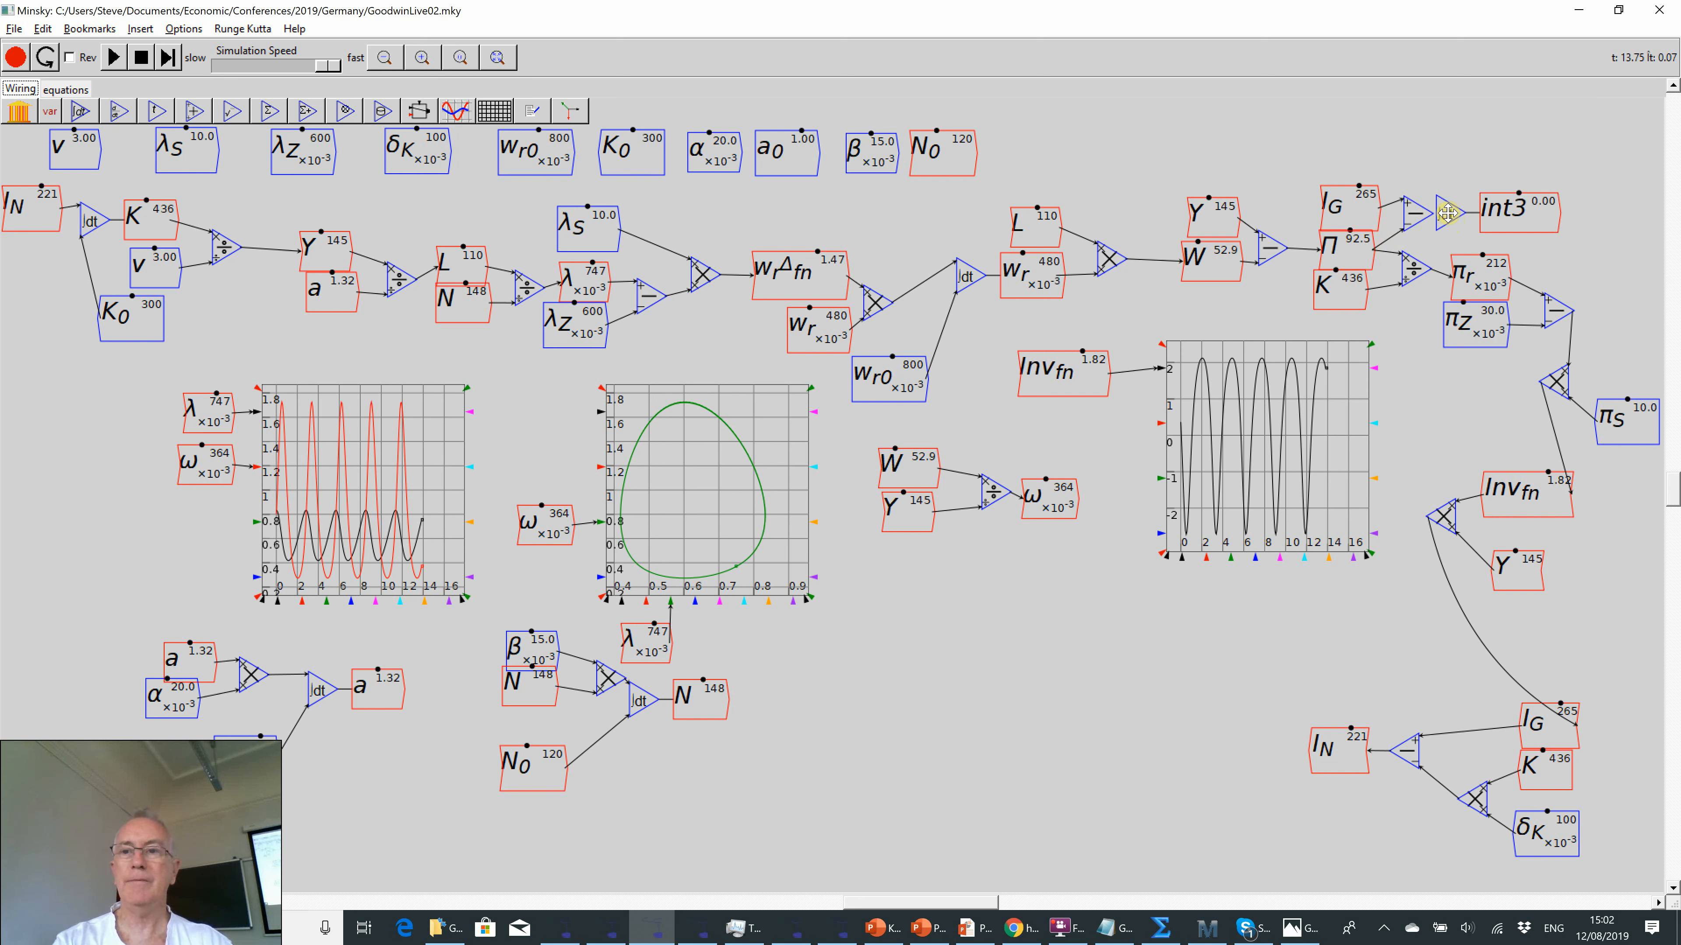
pyautogui.moveTo(1510, 223); pyautogui.dragTo(1535, 217)
pyautogui.doubleClick(1535, 217)
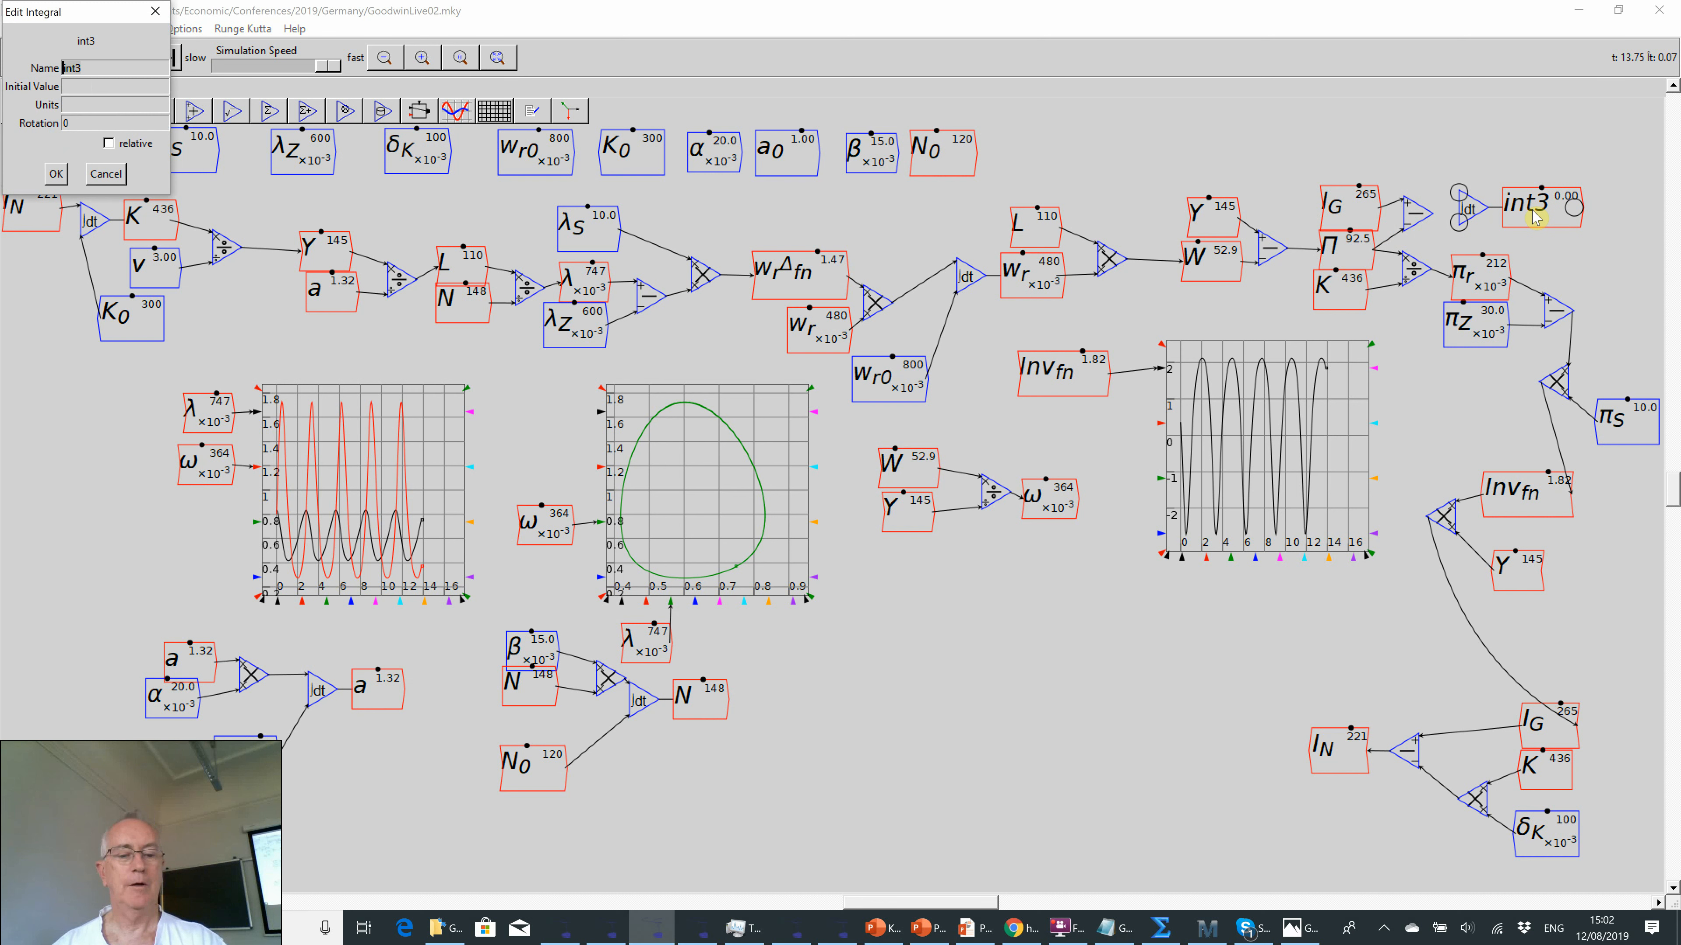
pyautogui.write('D')
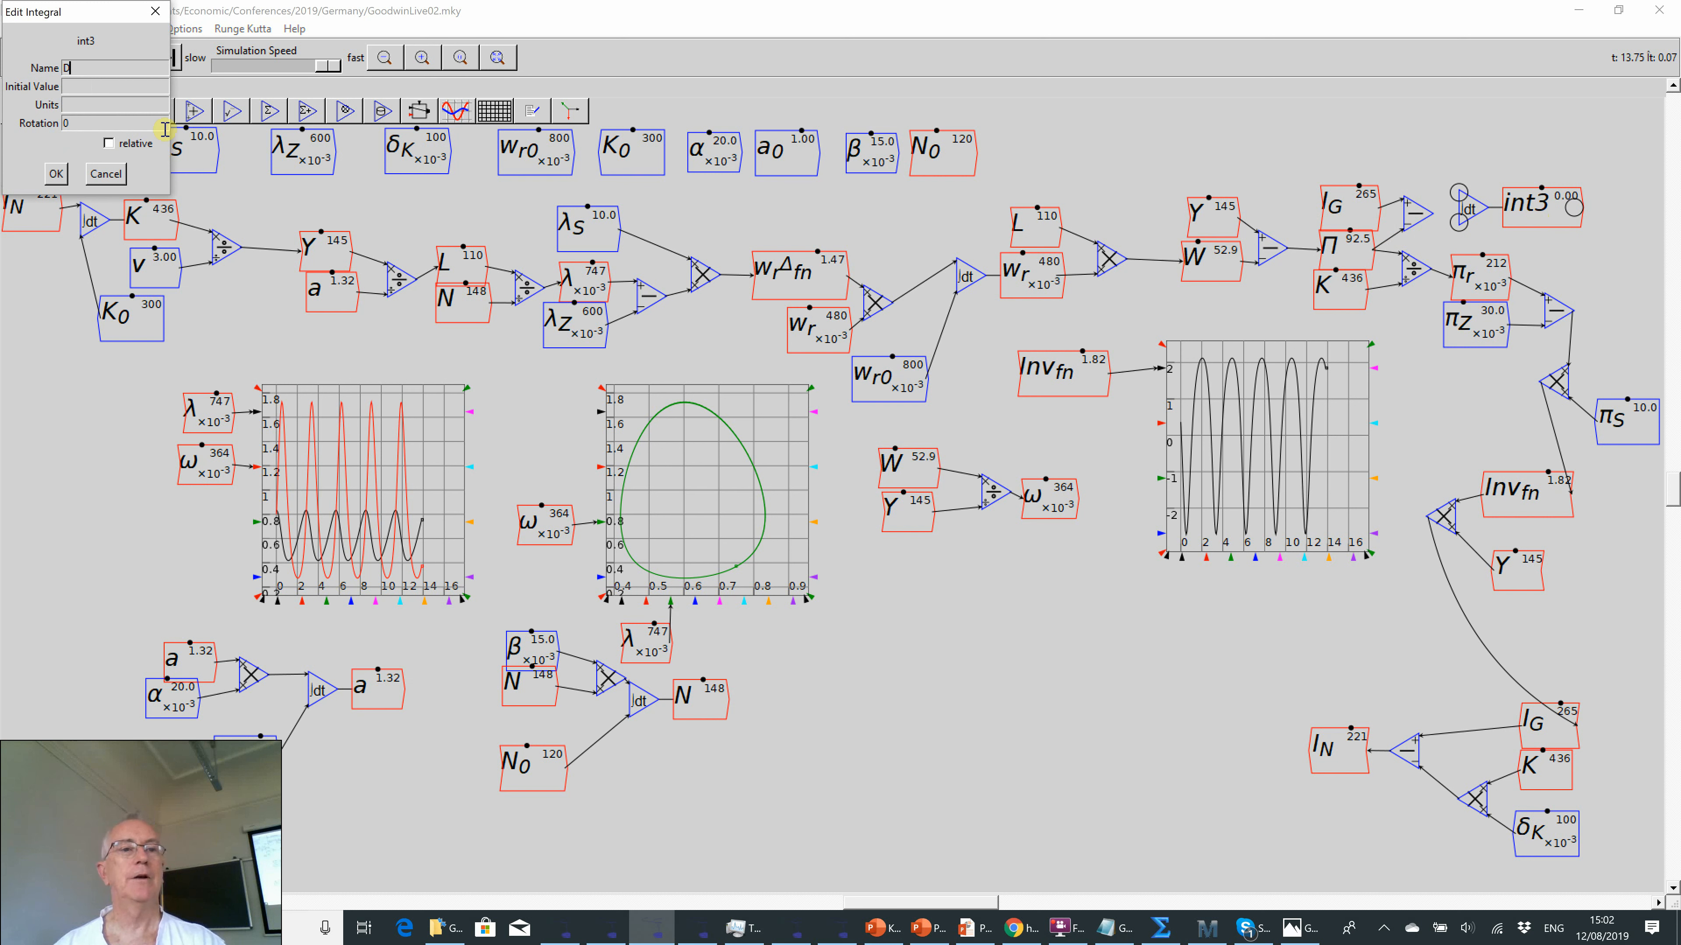
pyautogui.click(104, 92)
pyautogui.write('0')
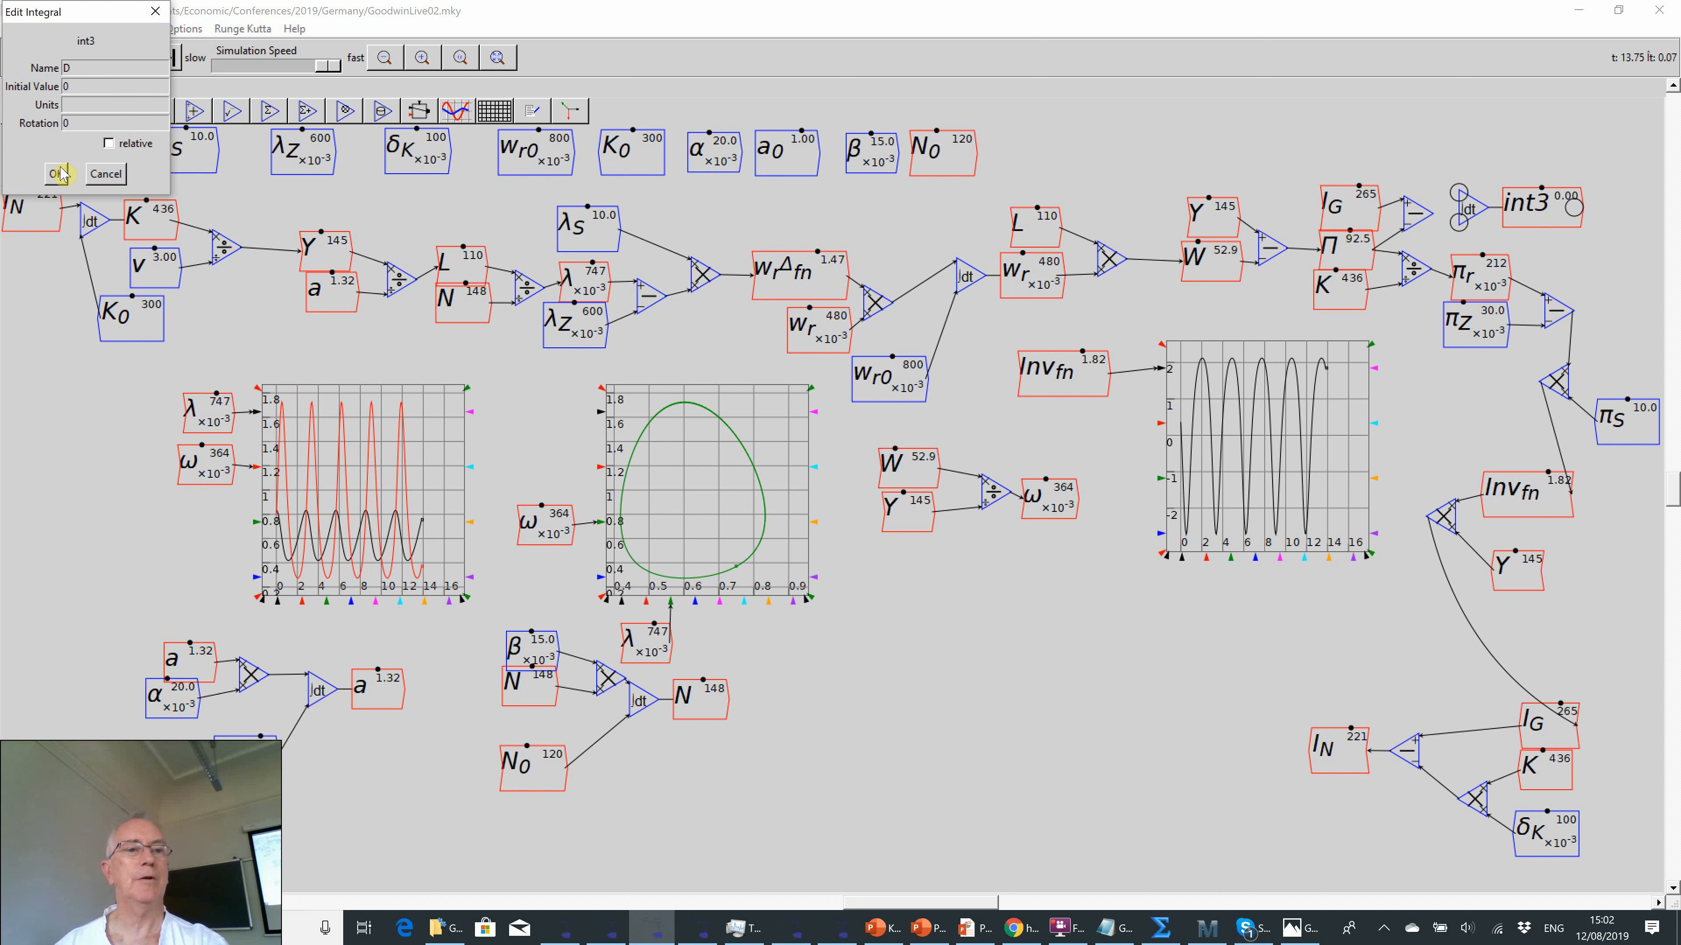
pyautogui.click(57, 173)
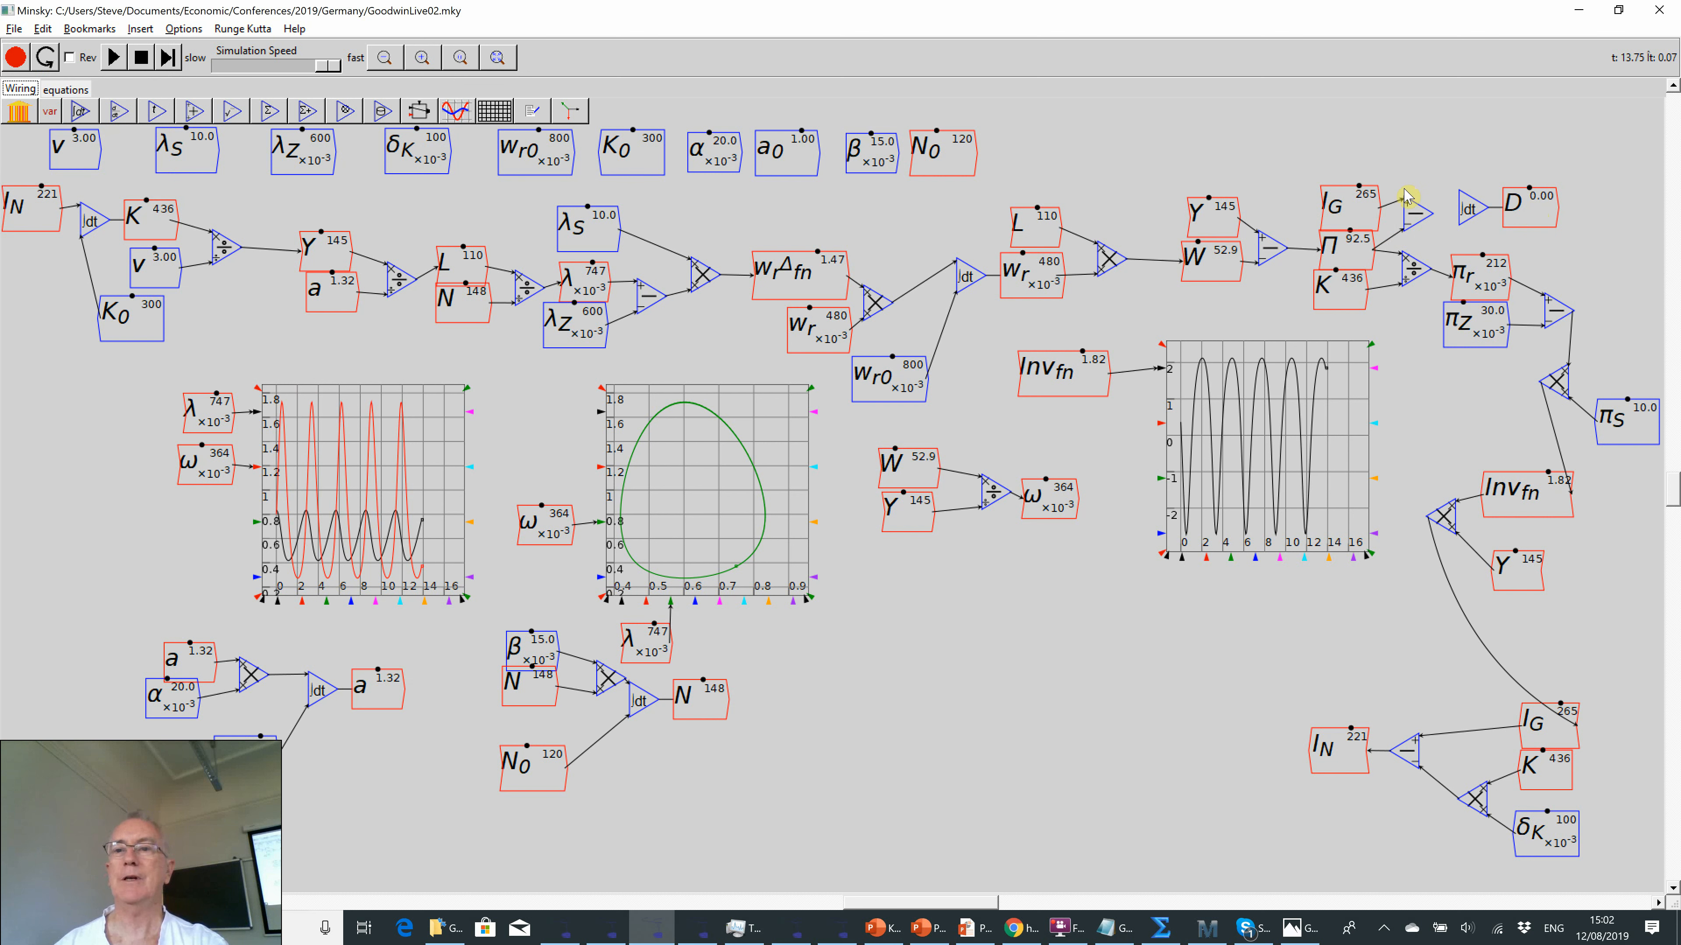
pyautogui.moveTo(1429, 219)
pyautogui.moveTo(1452, 201); pyautogui.dragTo(1458, 207)
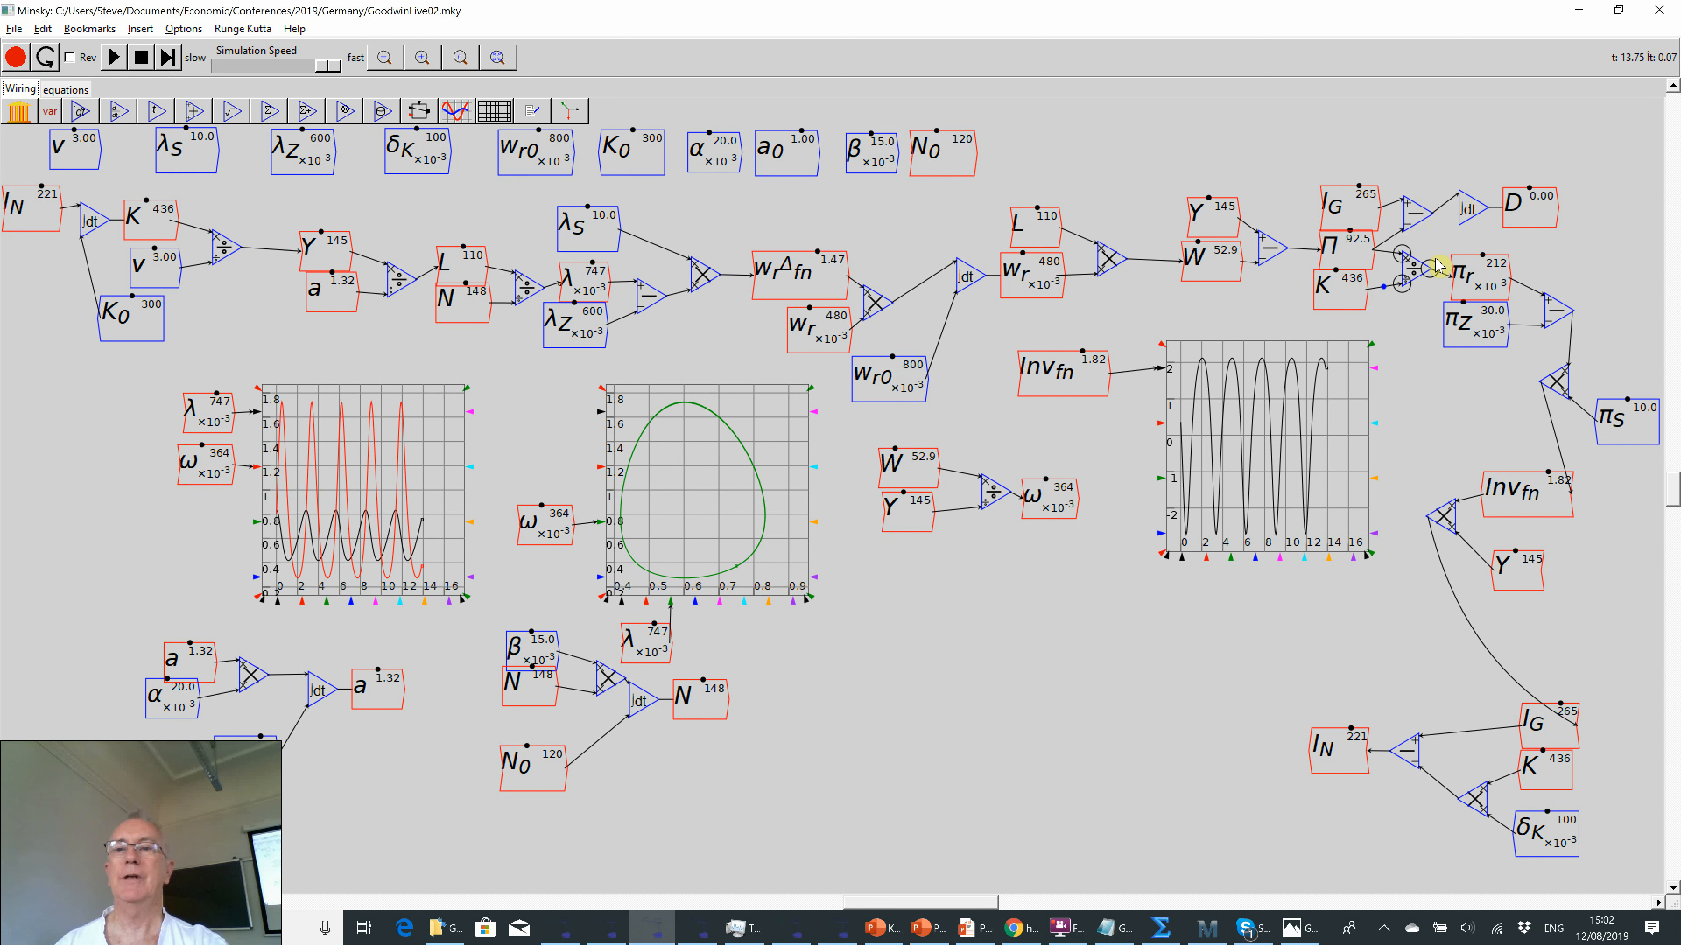
# - Place a copy of D directly below W and move the Inv_fn plot and its variable down to free space
pyautogui.rightClick(1525, 210)
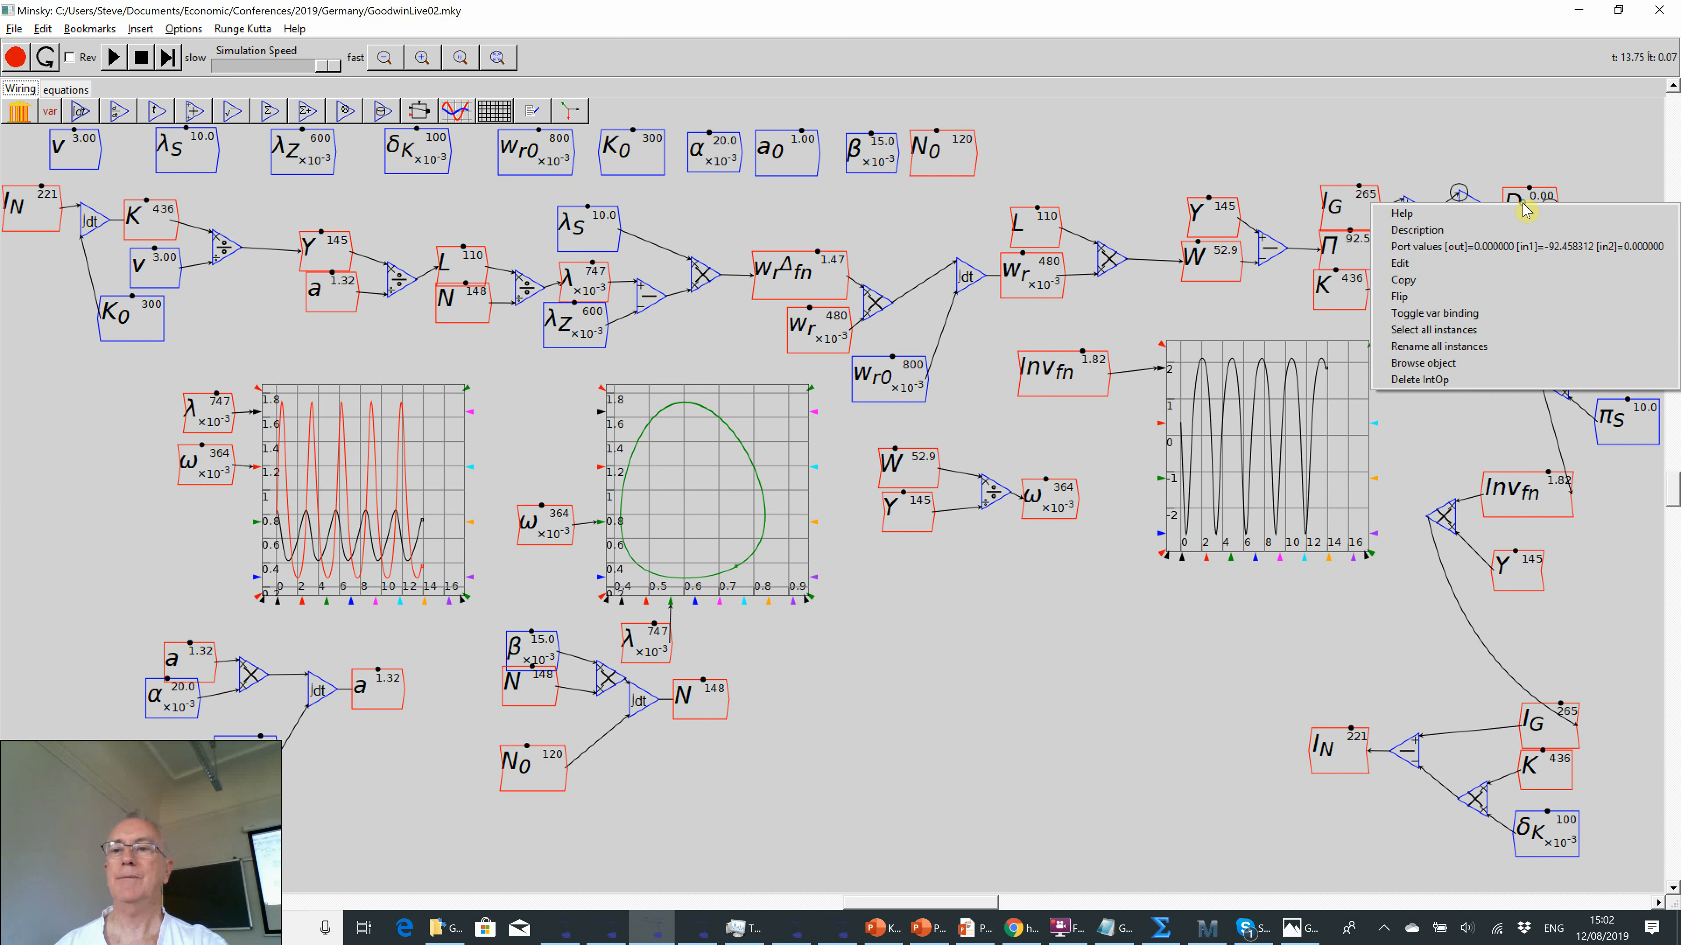
pyautogui.click(1469, 294)
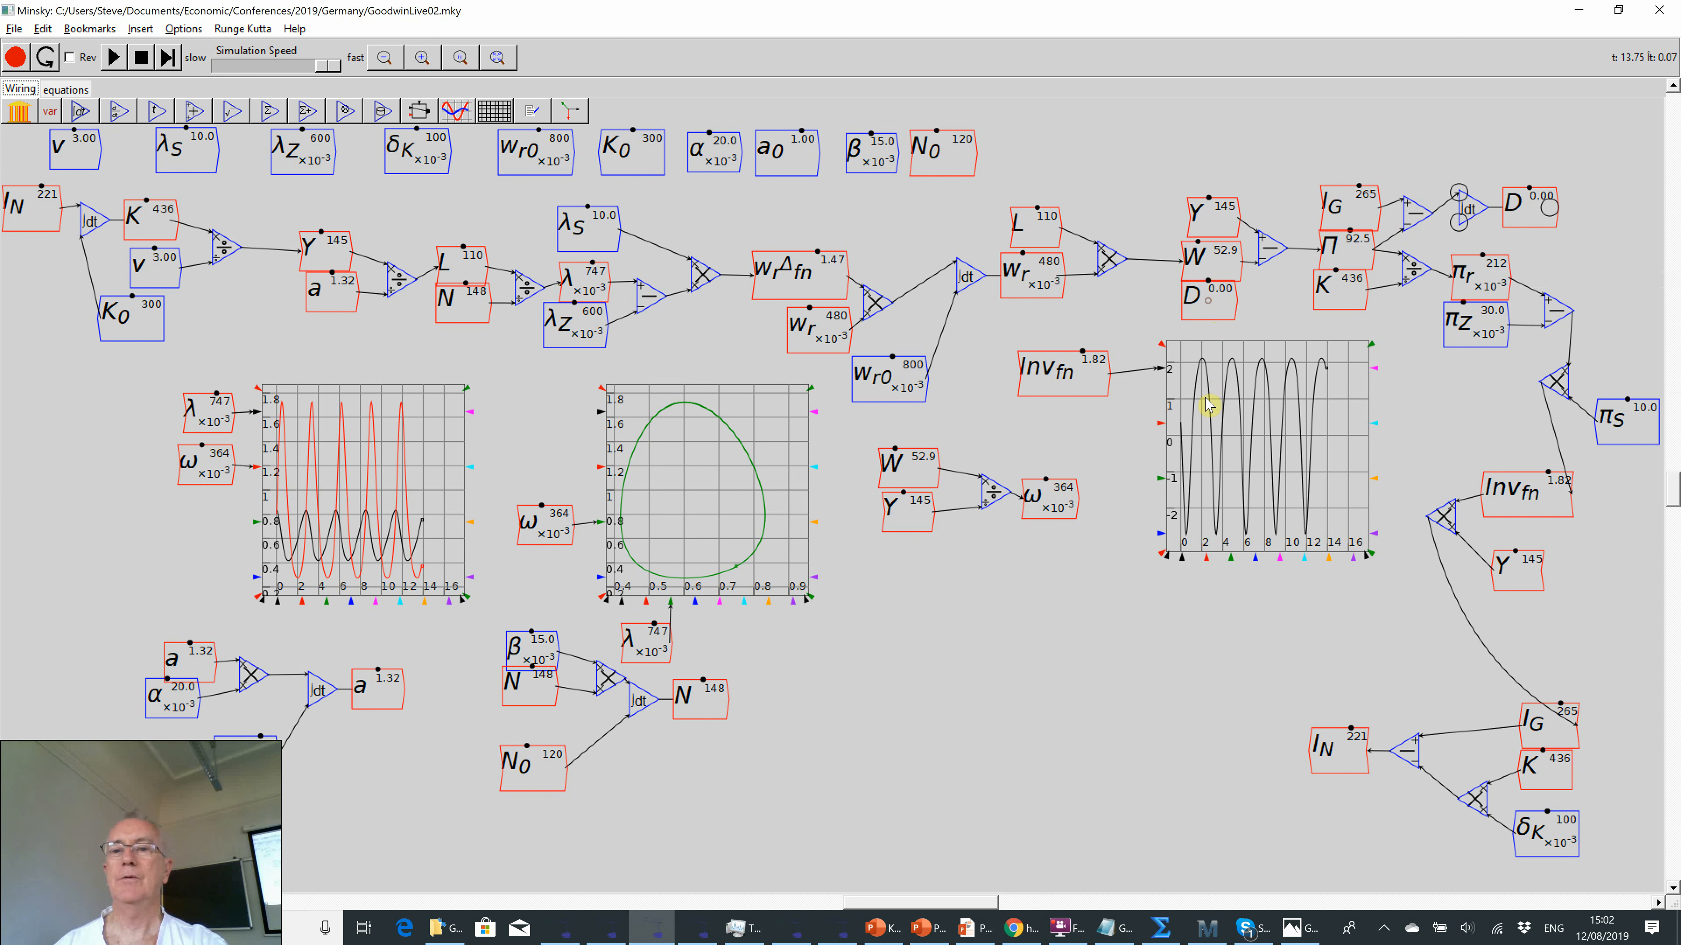
pyautogui.moveTo(1206, 398); pyautogui.dragTo(1227, 497)
pyautogui.moveTo(1062, 360); pyautogui.dragTo(1087, 448)
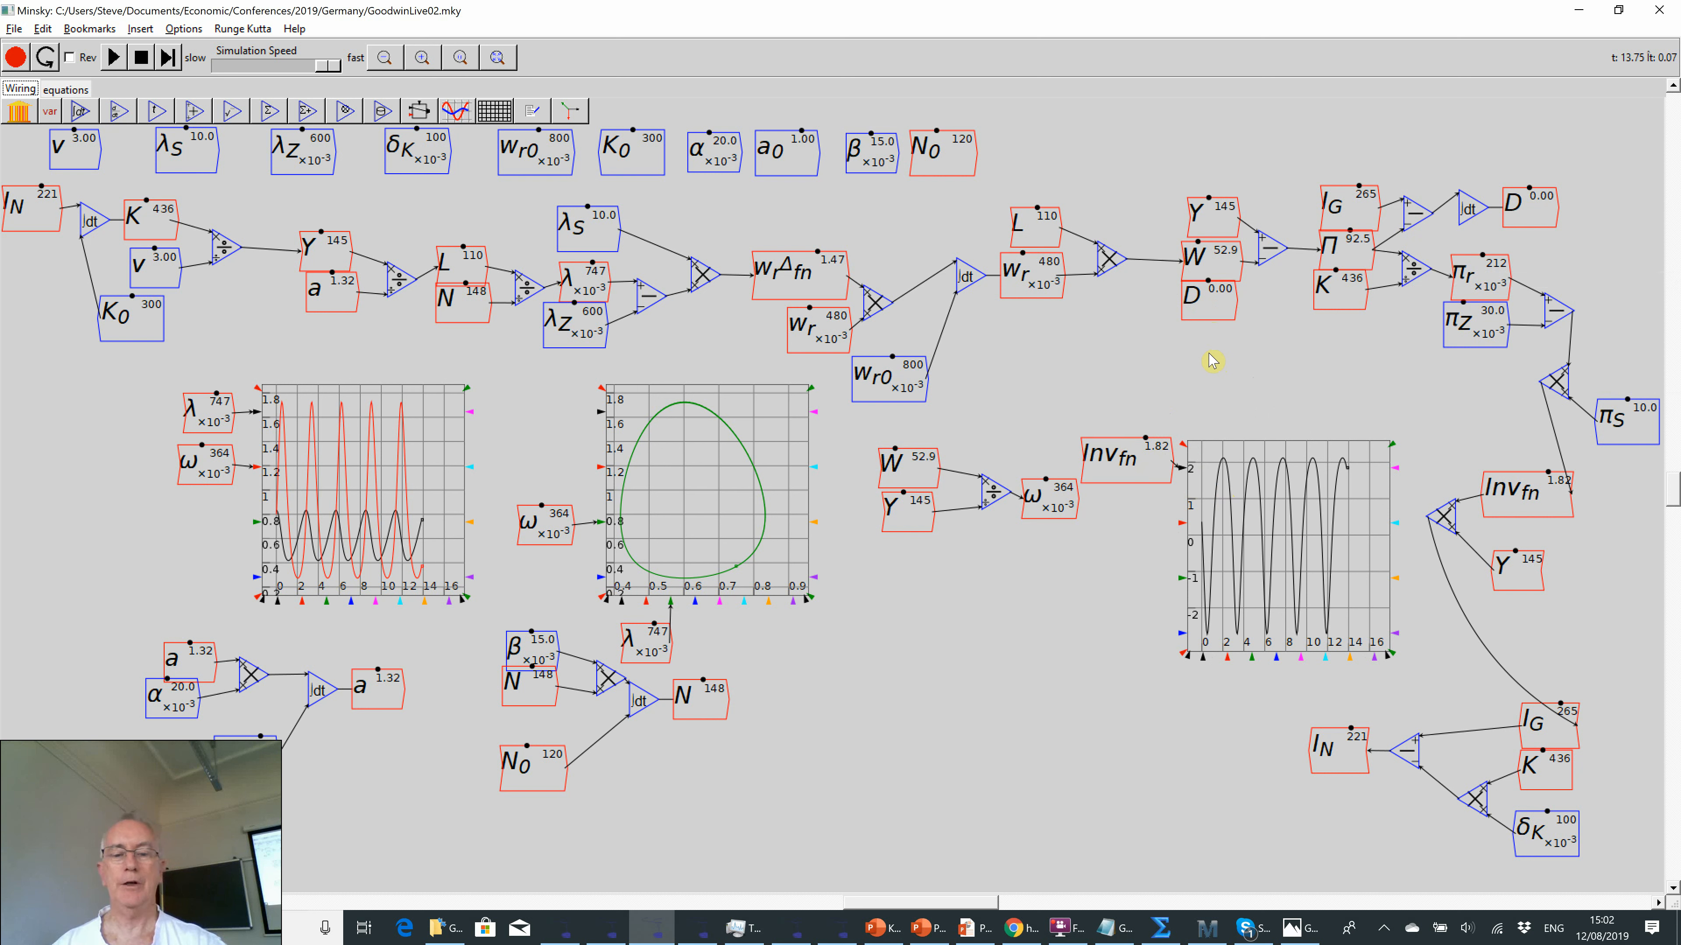
# - Create a parameter r_L with initial value 0.04 and slider bounds from 0.01 to .02
pyautogui.write('r_')
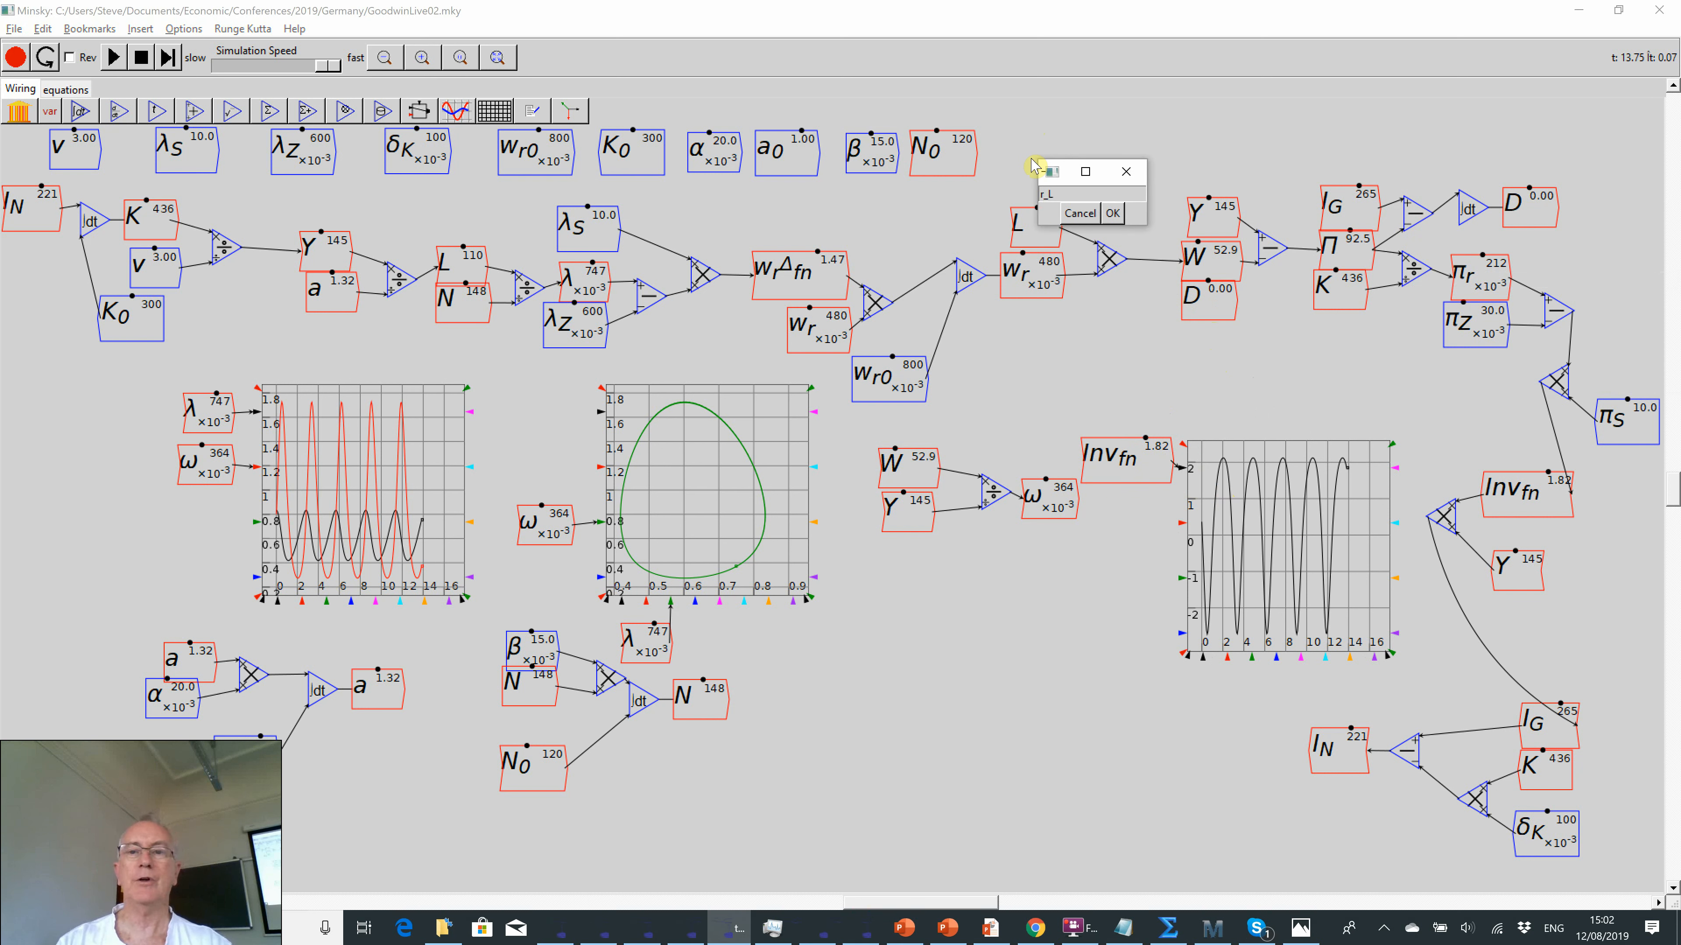
pyautogui.write('L')
pyautogui.press('Return')
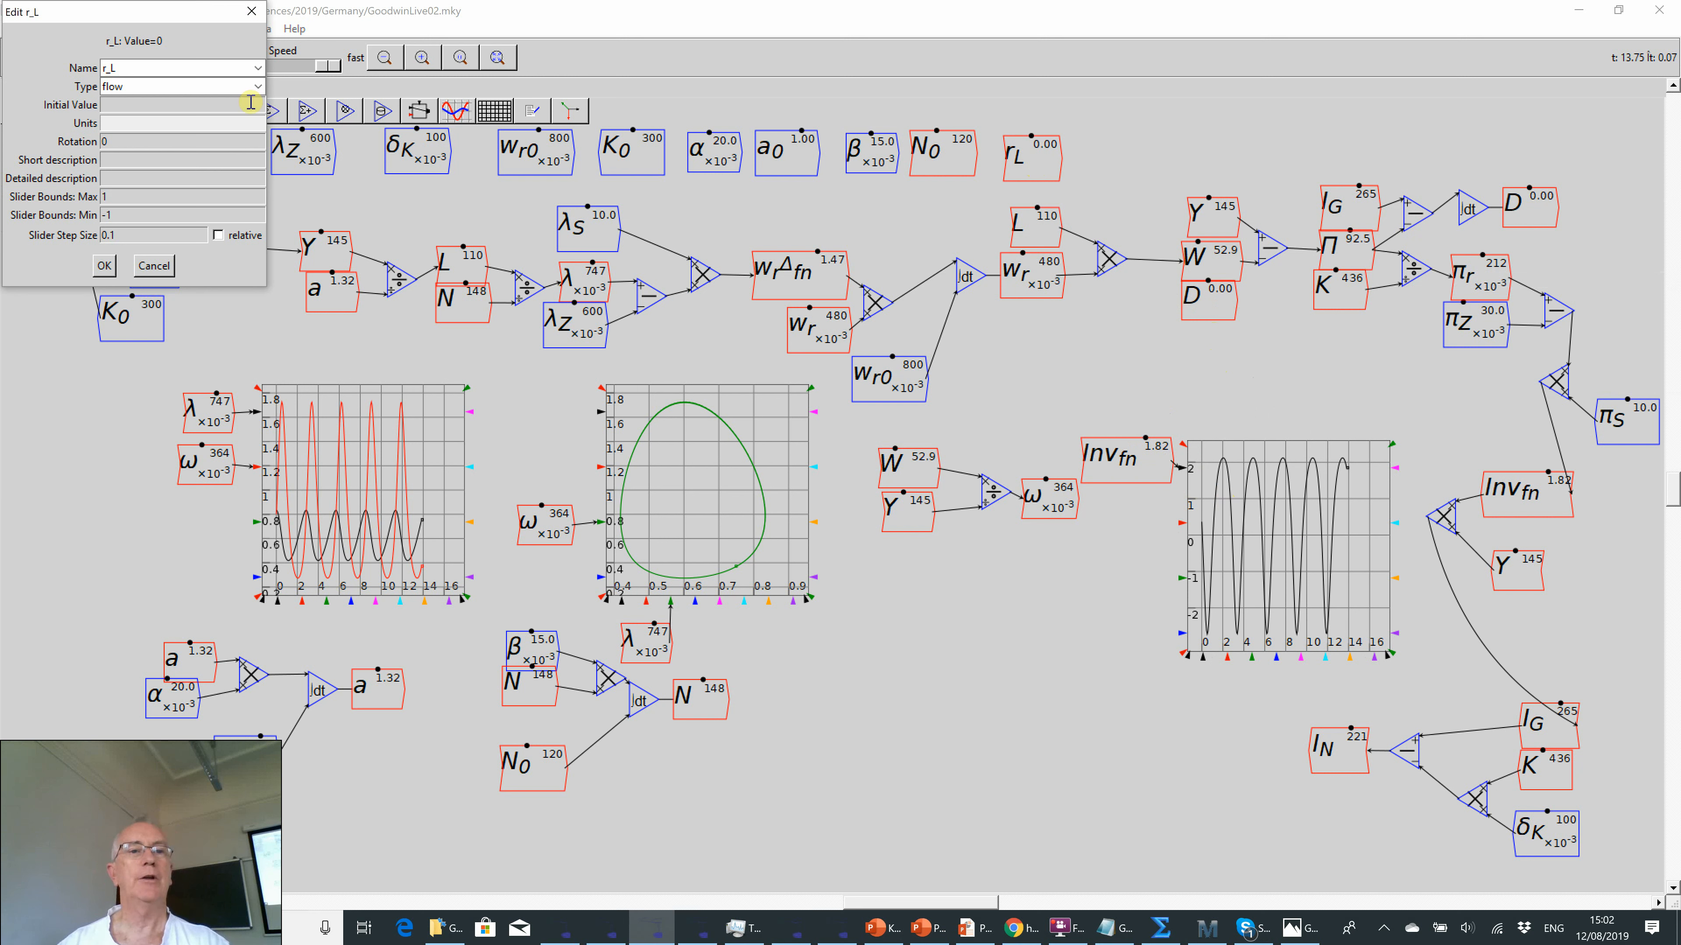
pyautogui.click(257, 86)
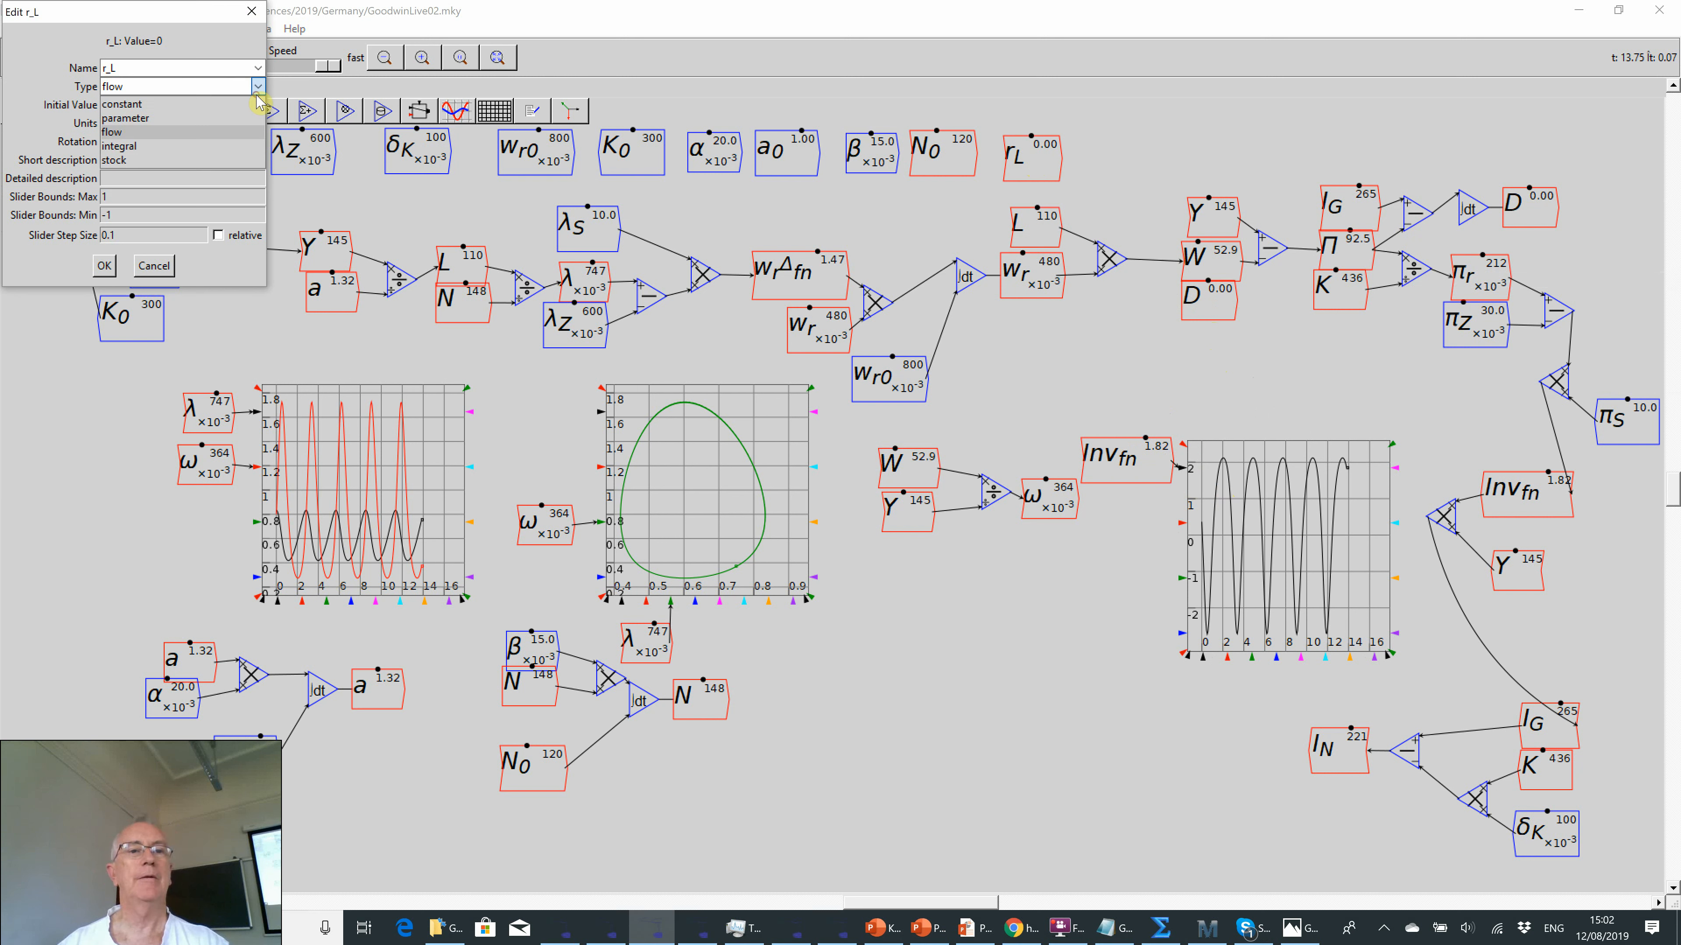
pyautogui.click(184, 119)
pyautogui.click(166, 103)
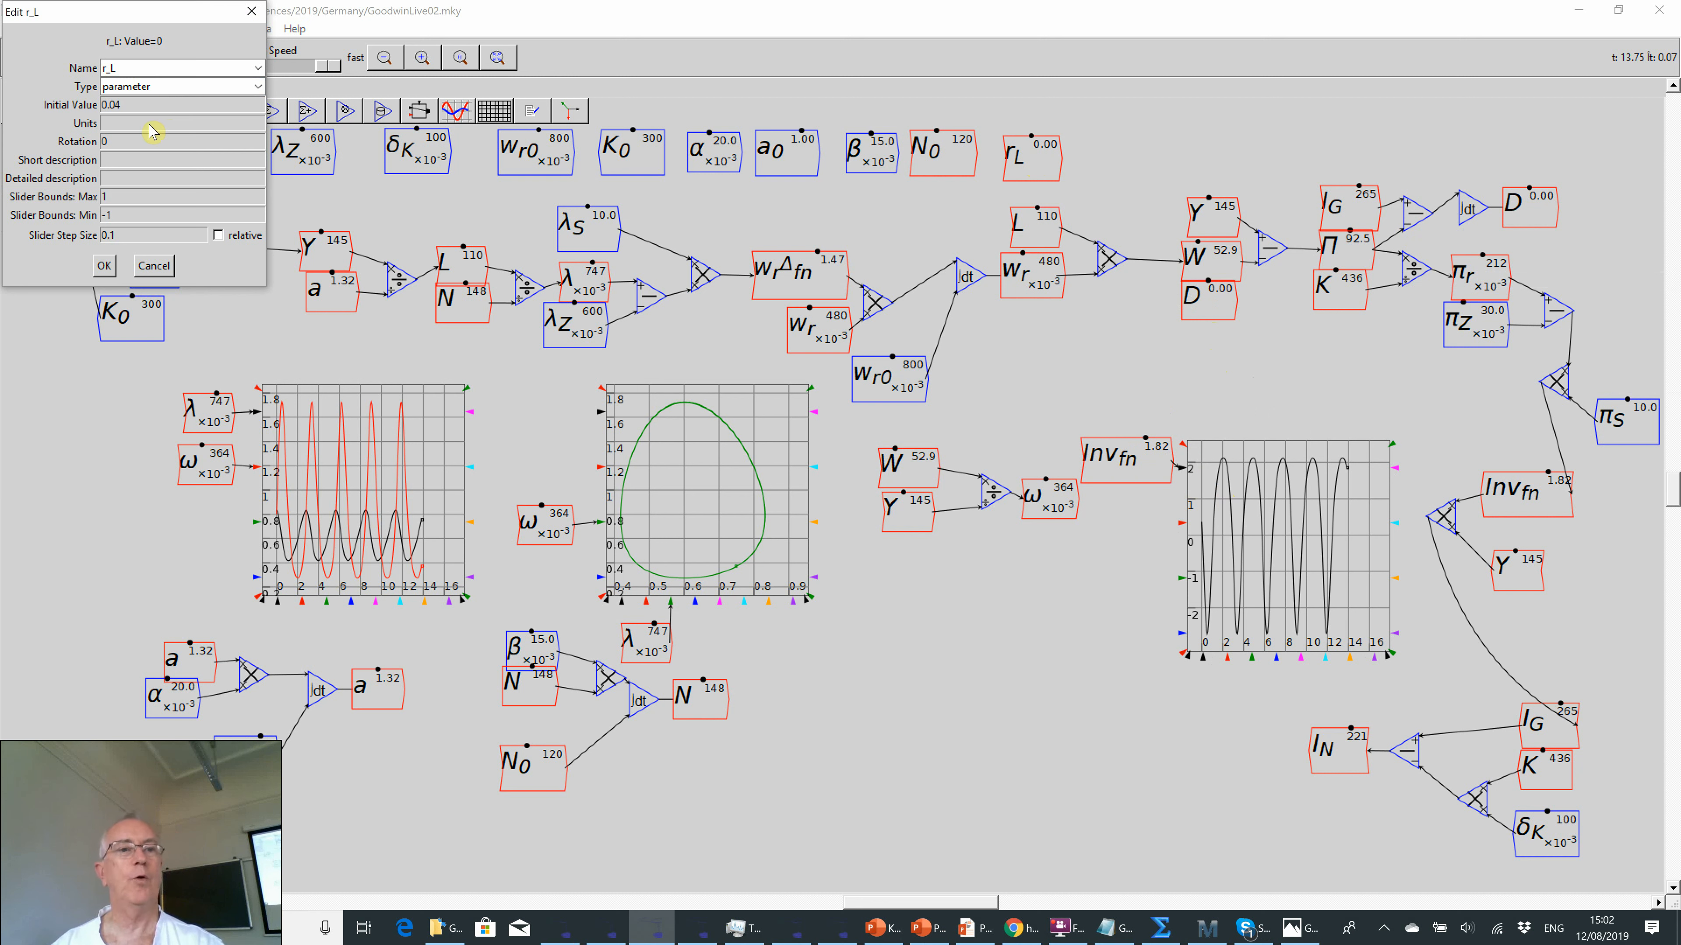
pyautogui.doubleClick(122, 190)
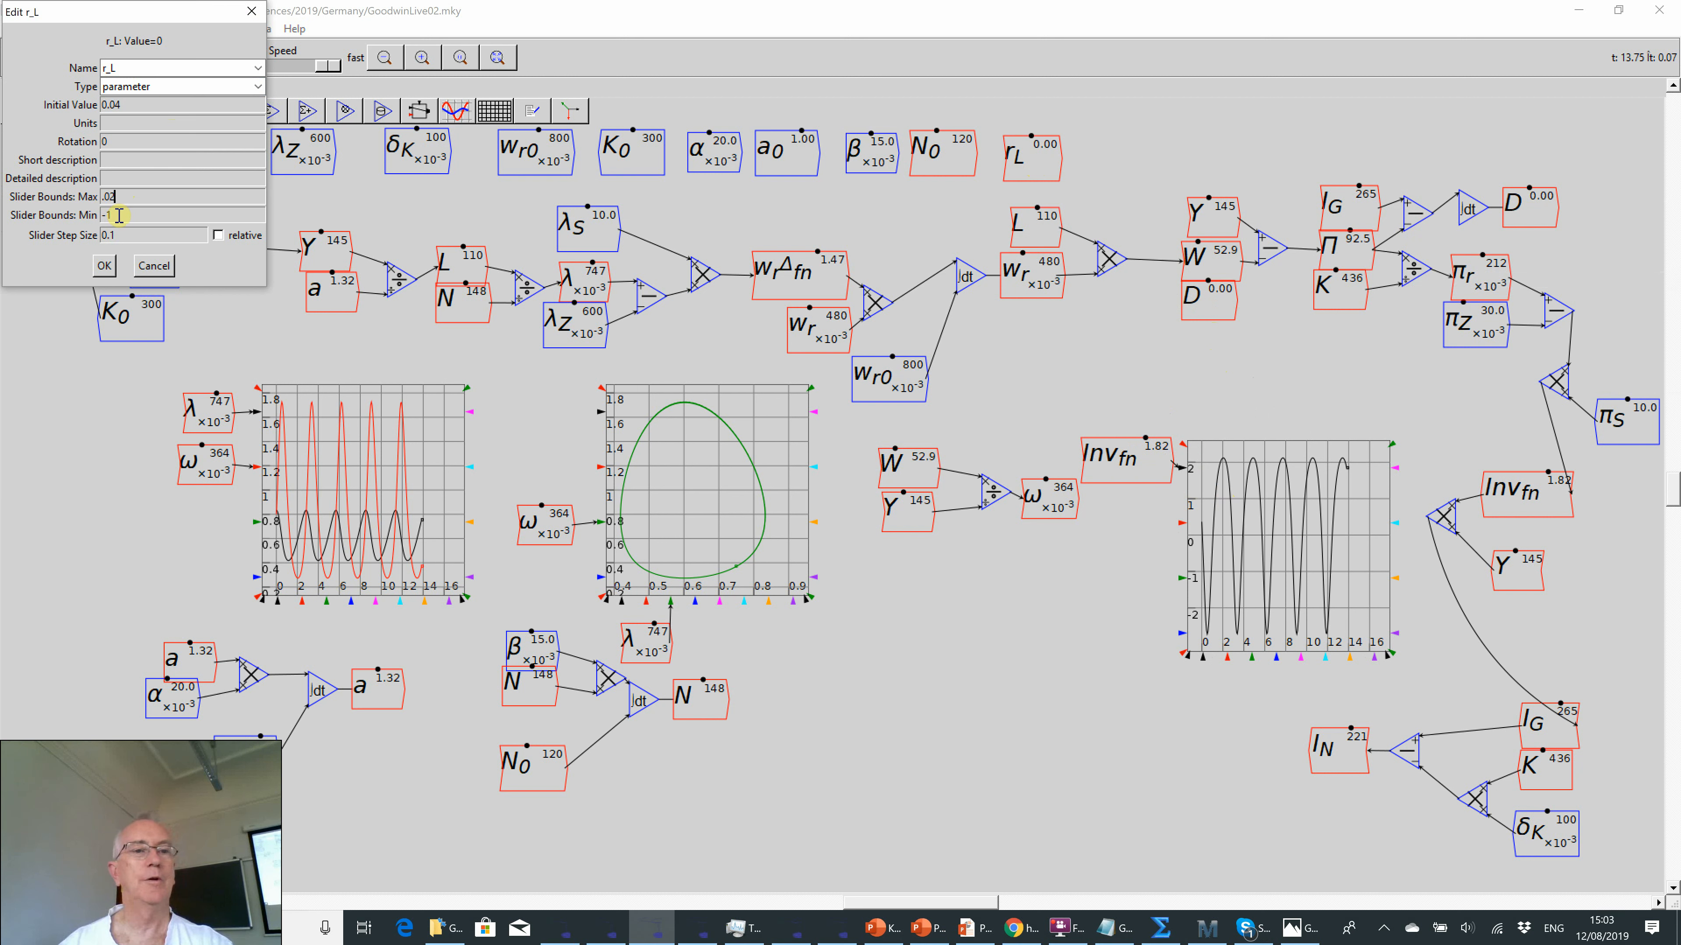
pyautogui.click(118, 215)
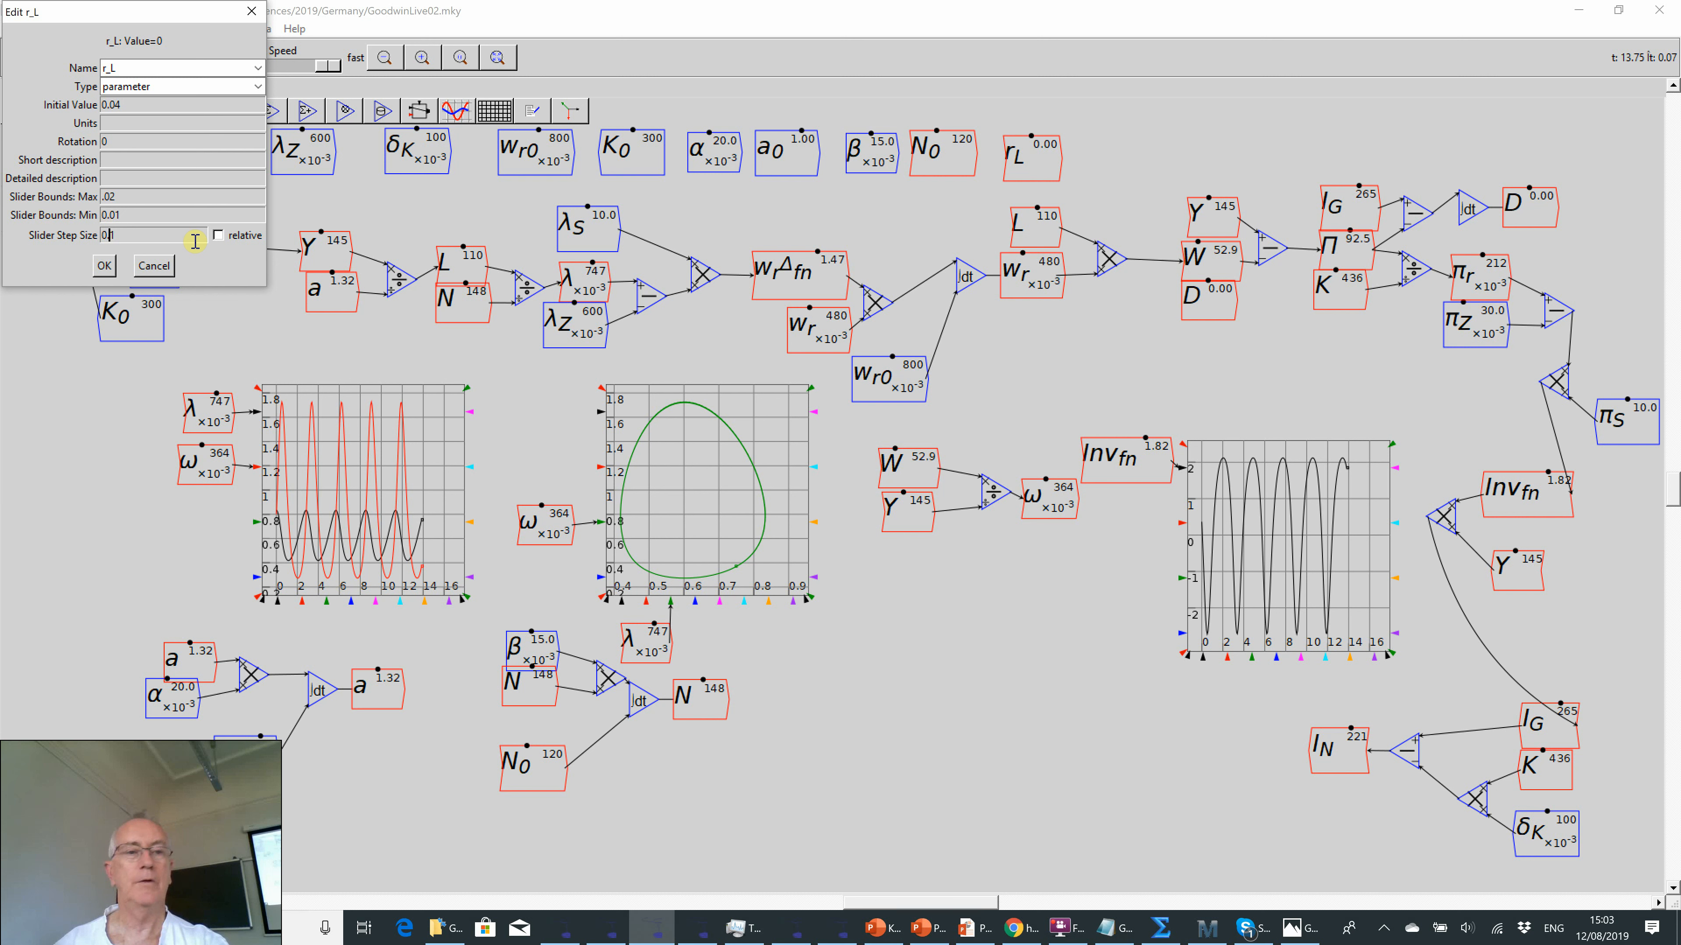
pyautogui.click(105, 267)
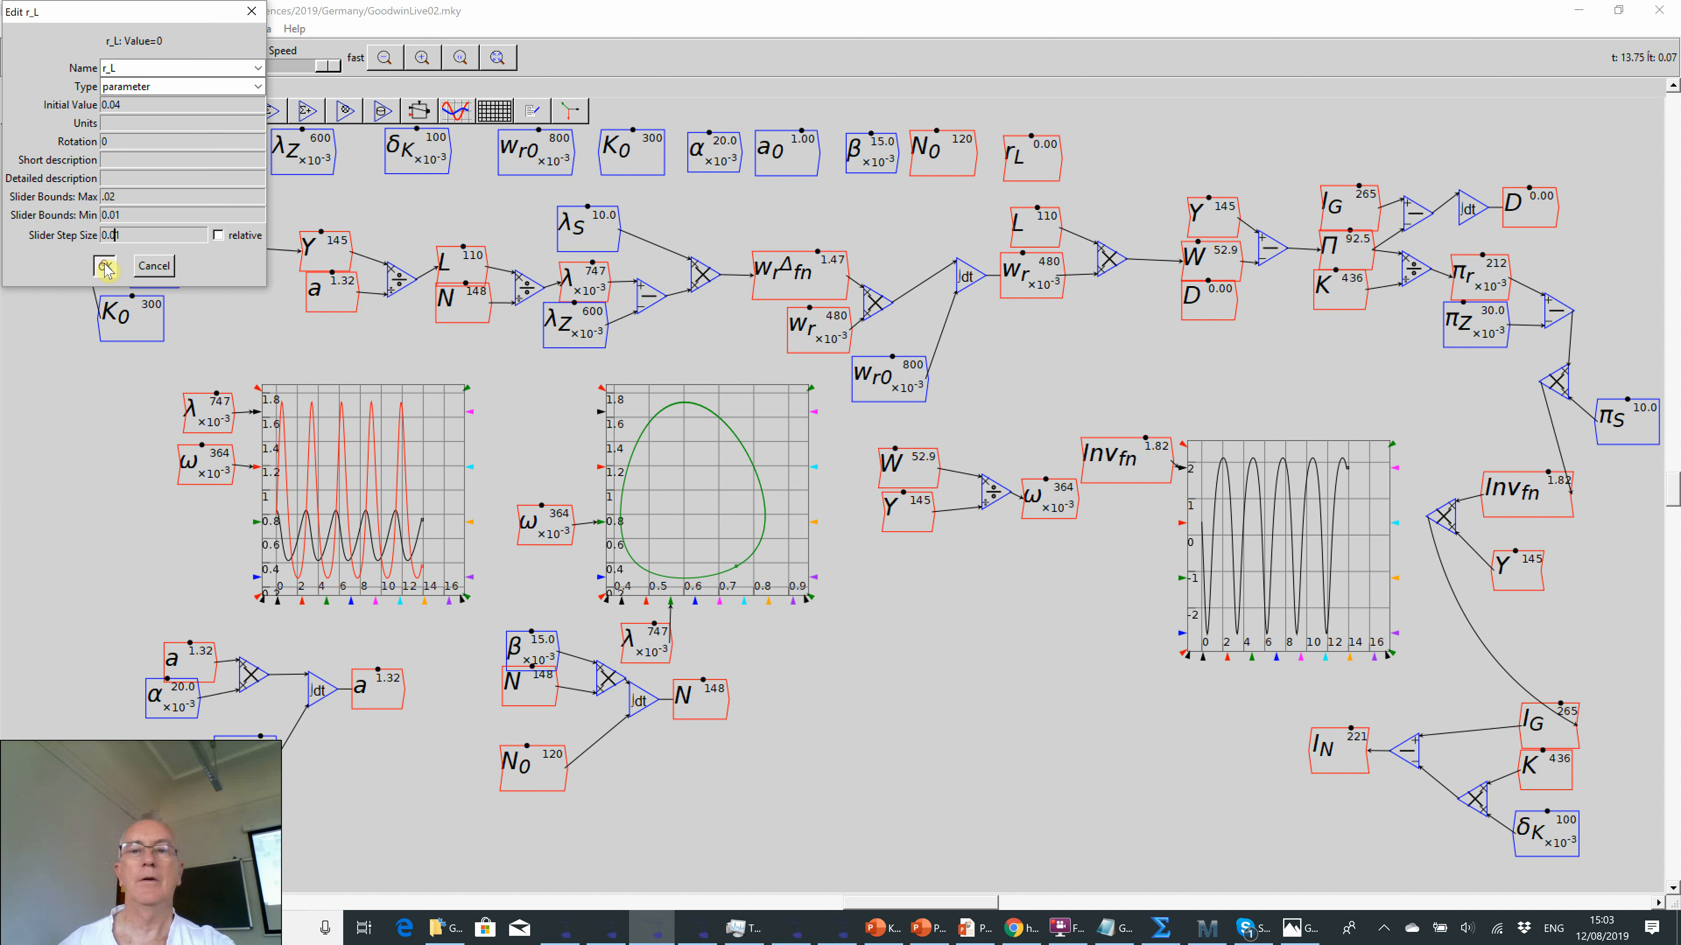
# - Copy the r_L parameter and place the copy directly below the D variable under W
pyautogui.rightClick(1011, 170)
pyautogui.click(1061, 298)
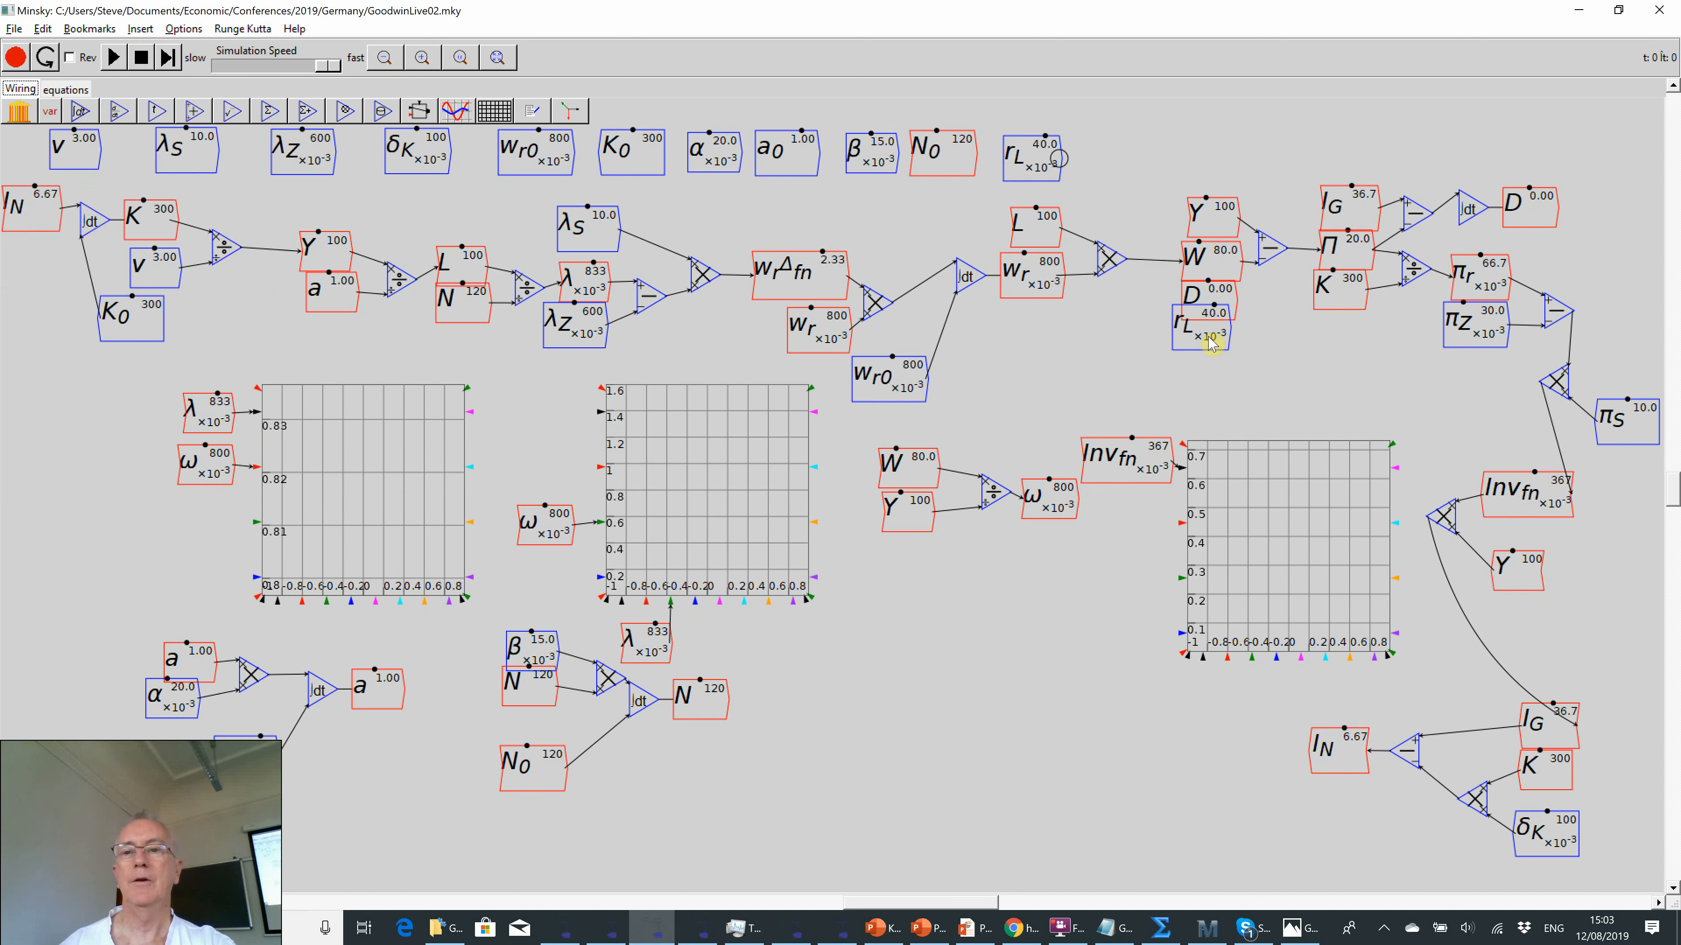
pyautogui.click(1211, 348)
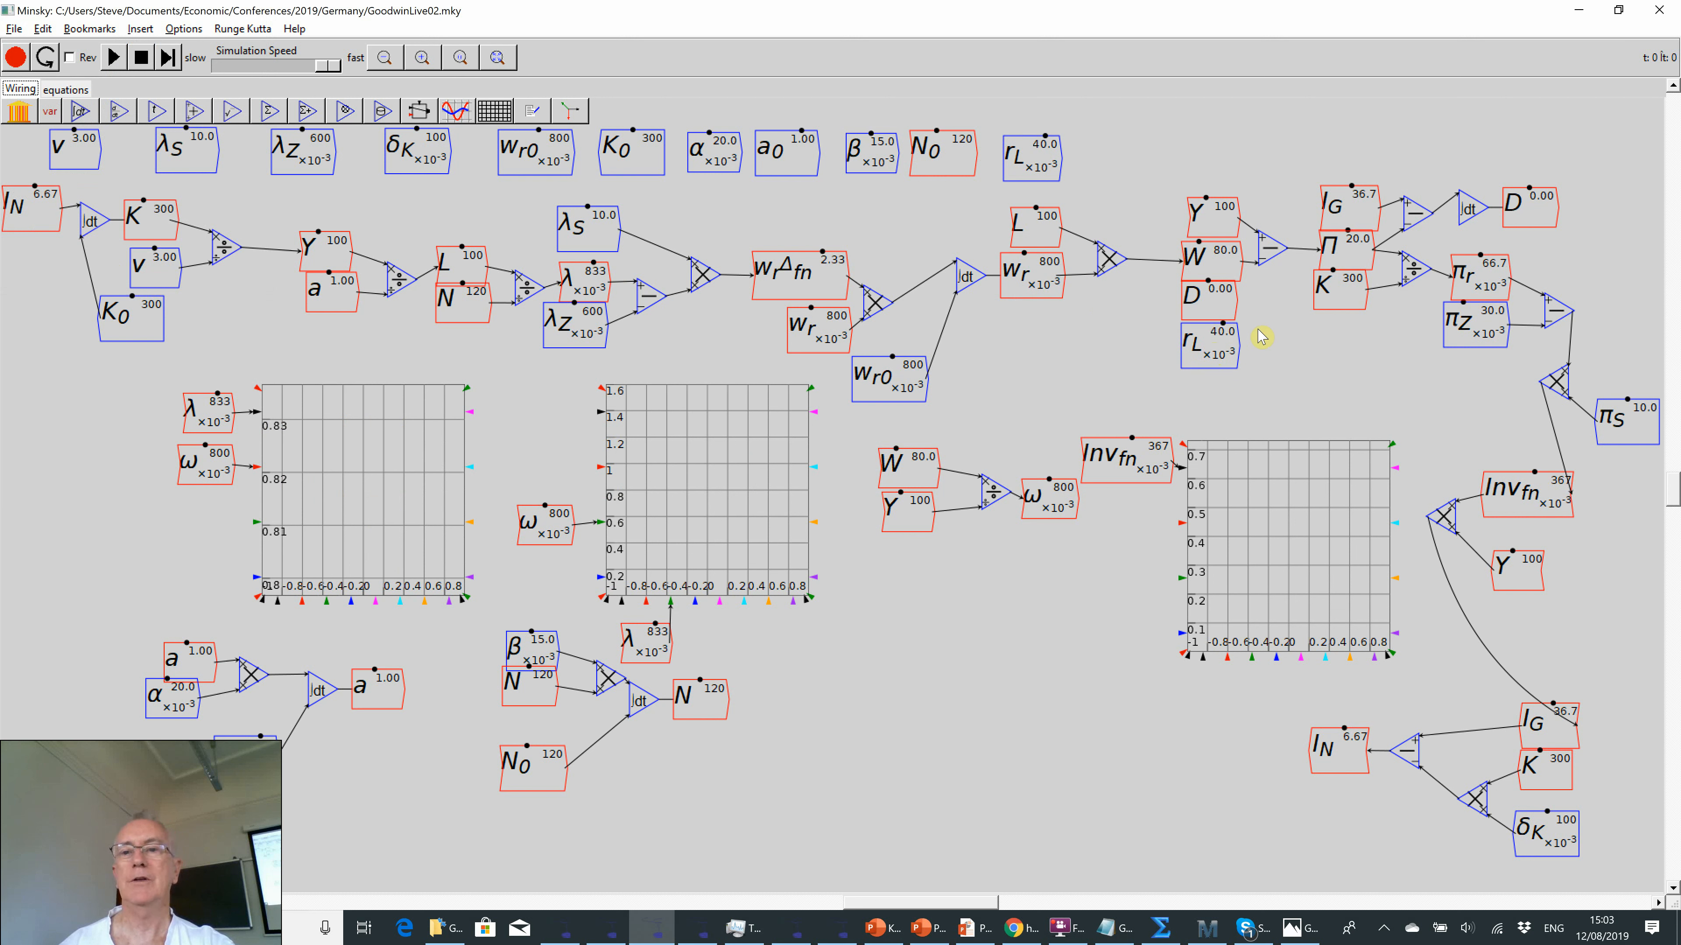
# - Multiply D by r_L with a new multiply operator and wire the product into the subtract operator that feeds Π
pyautogui.press('*')
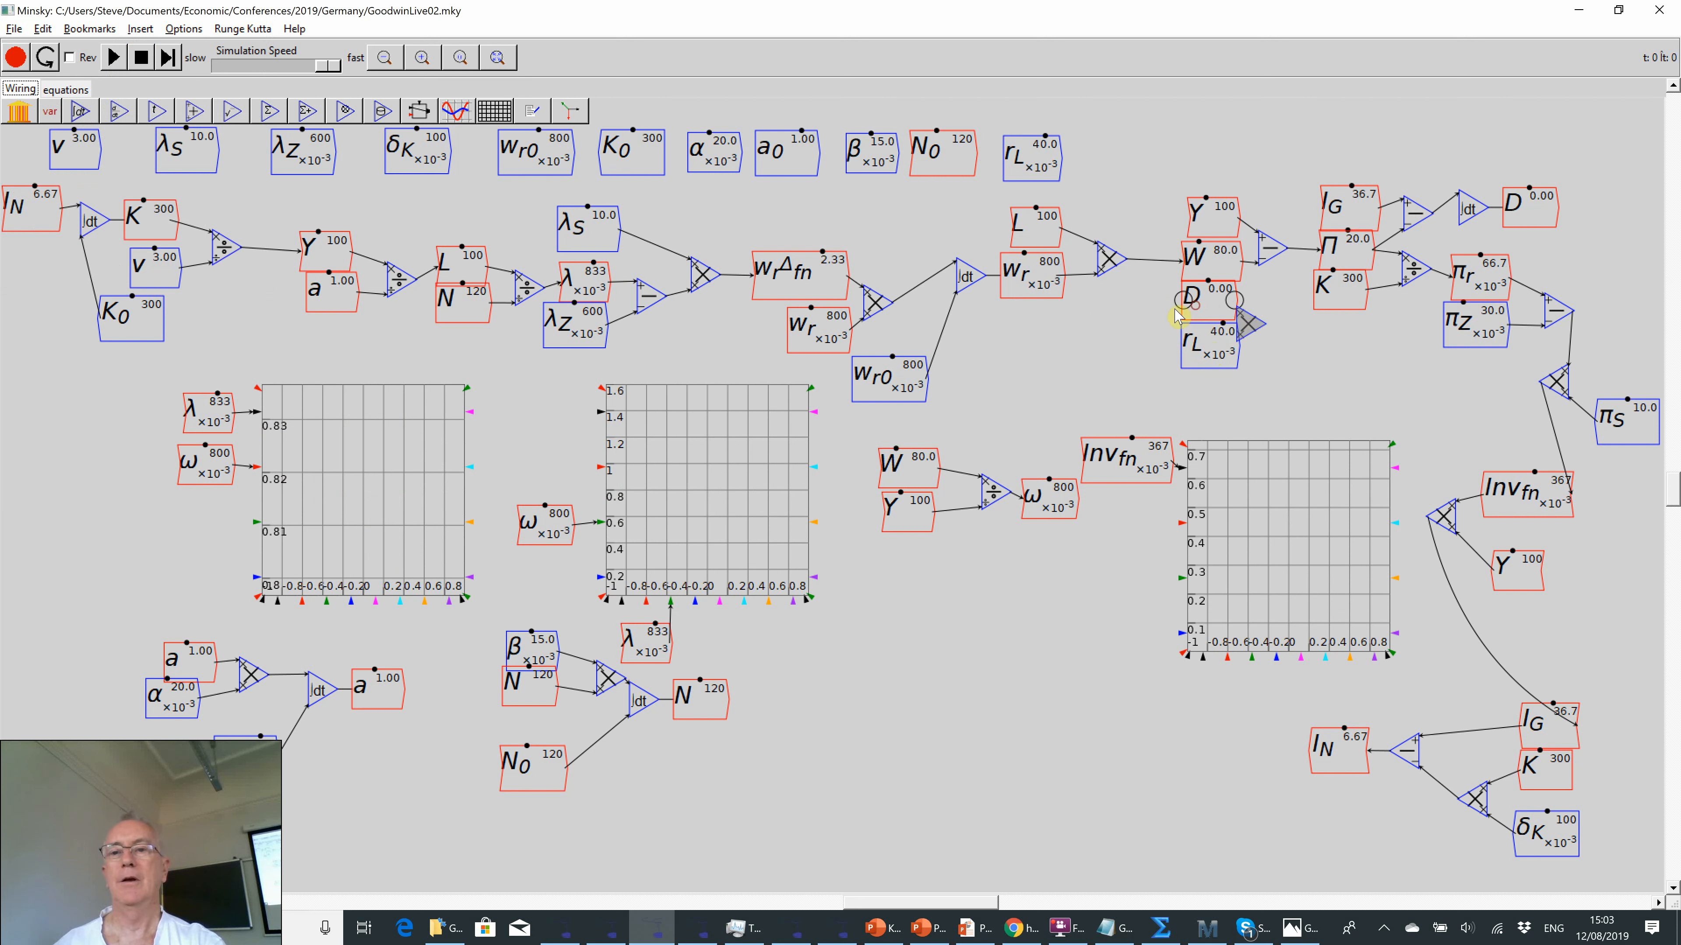
pyautogui.moveTo(1189, 309)
pyautogui.mouseDown()
pyautogui.moveTo(1152, 314)
pyautogui.moveTo(1158, 350)
pyautogui.moveTo(1234, 310)
pyautogui.mouseUp()
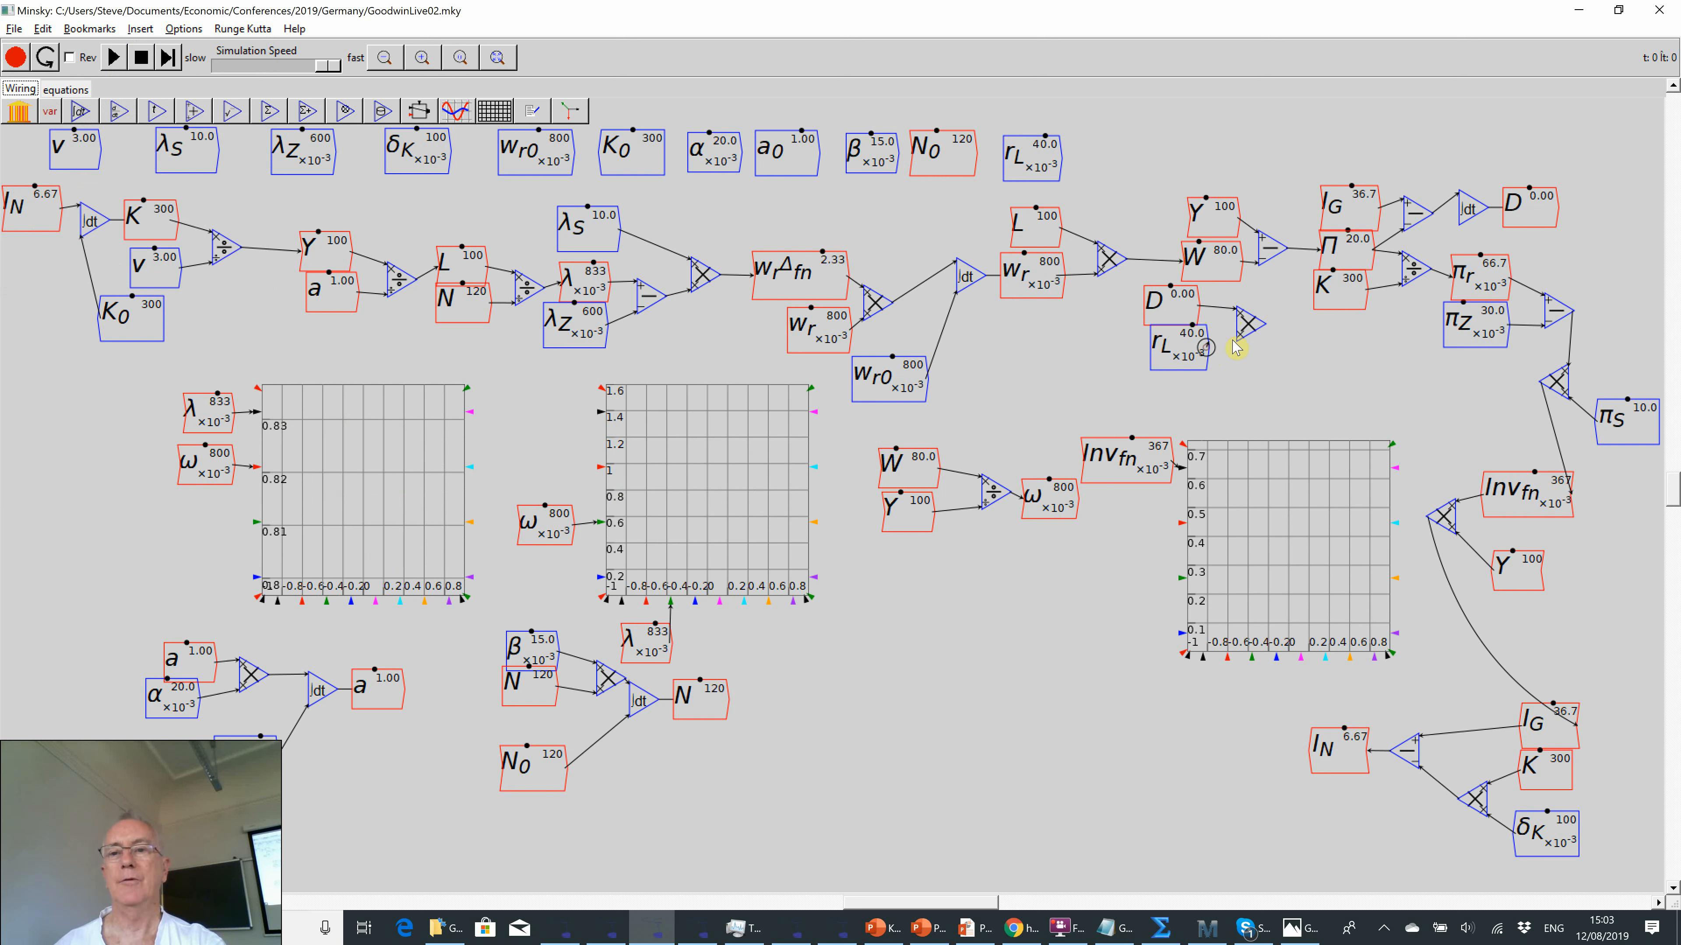
pyautogui.moveTo(1268, 278); pyautogui.dragTo(1271, 285)
pyautogui.moveTo(1187, 352); pyautogui.dragTo(1183, 355)
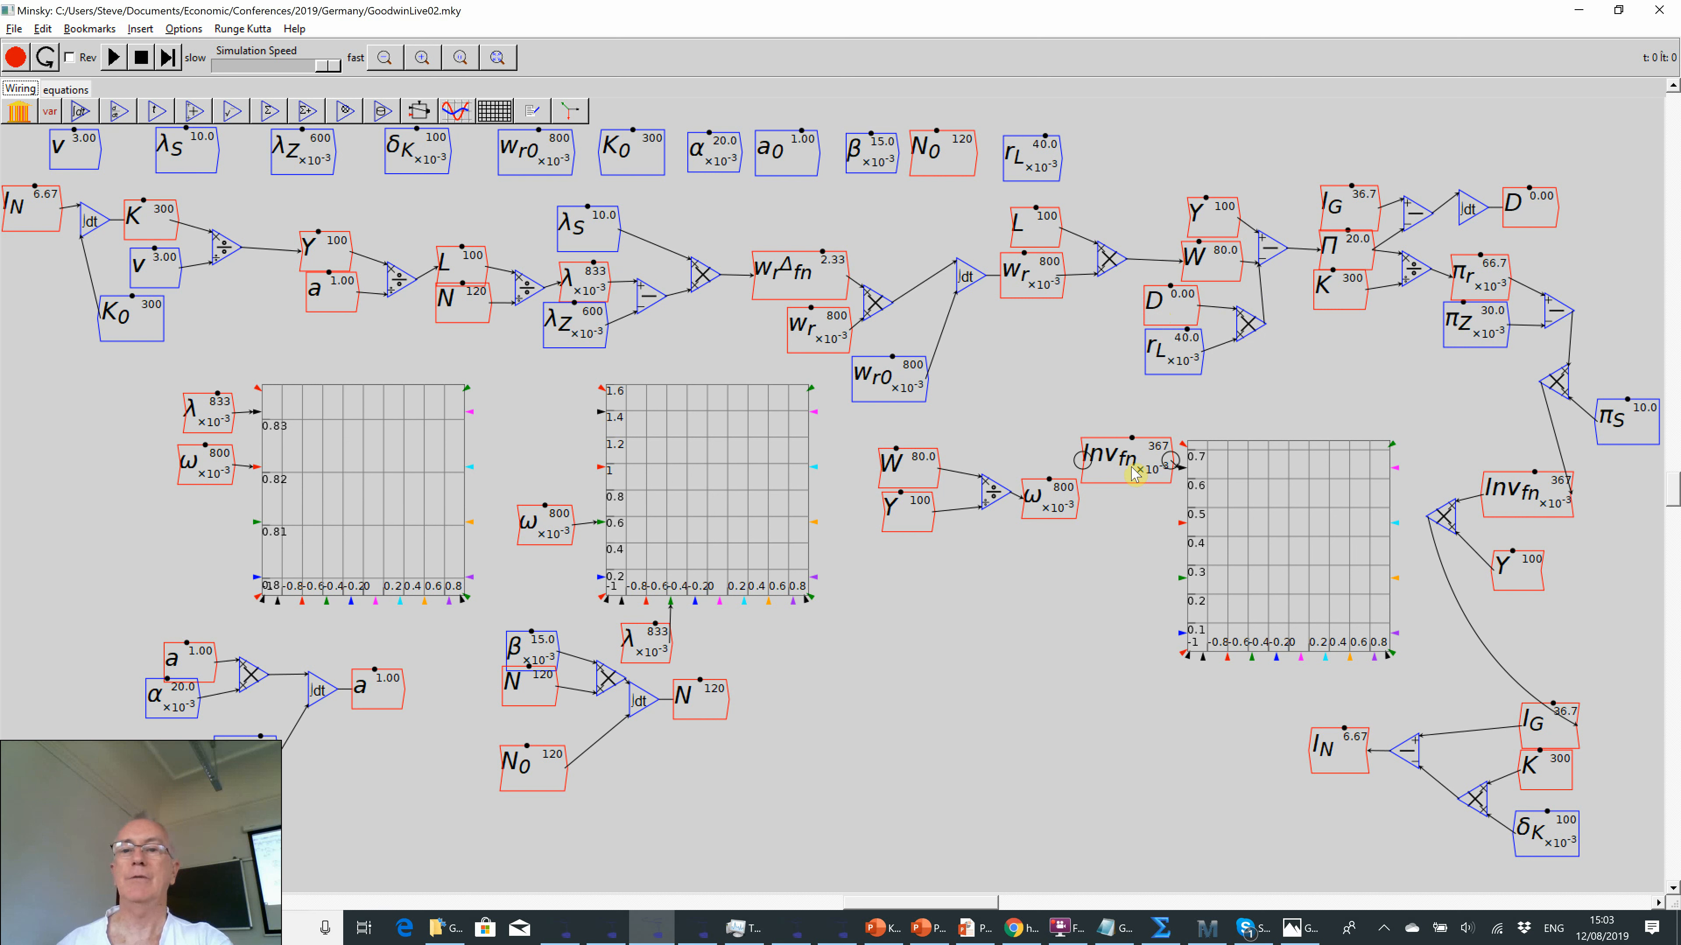
pyautogui.moveTo(1133, 472)
pyautogui.mouseDown()
pyautogui.moveTo(1091, 446)
pyautogui.moveTo(1131, 474)
pyautogui.mouseUp()
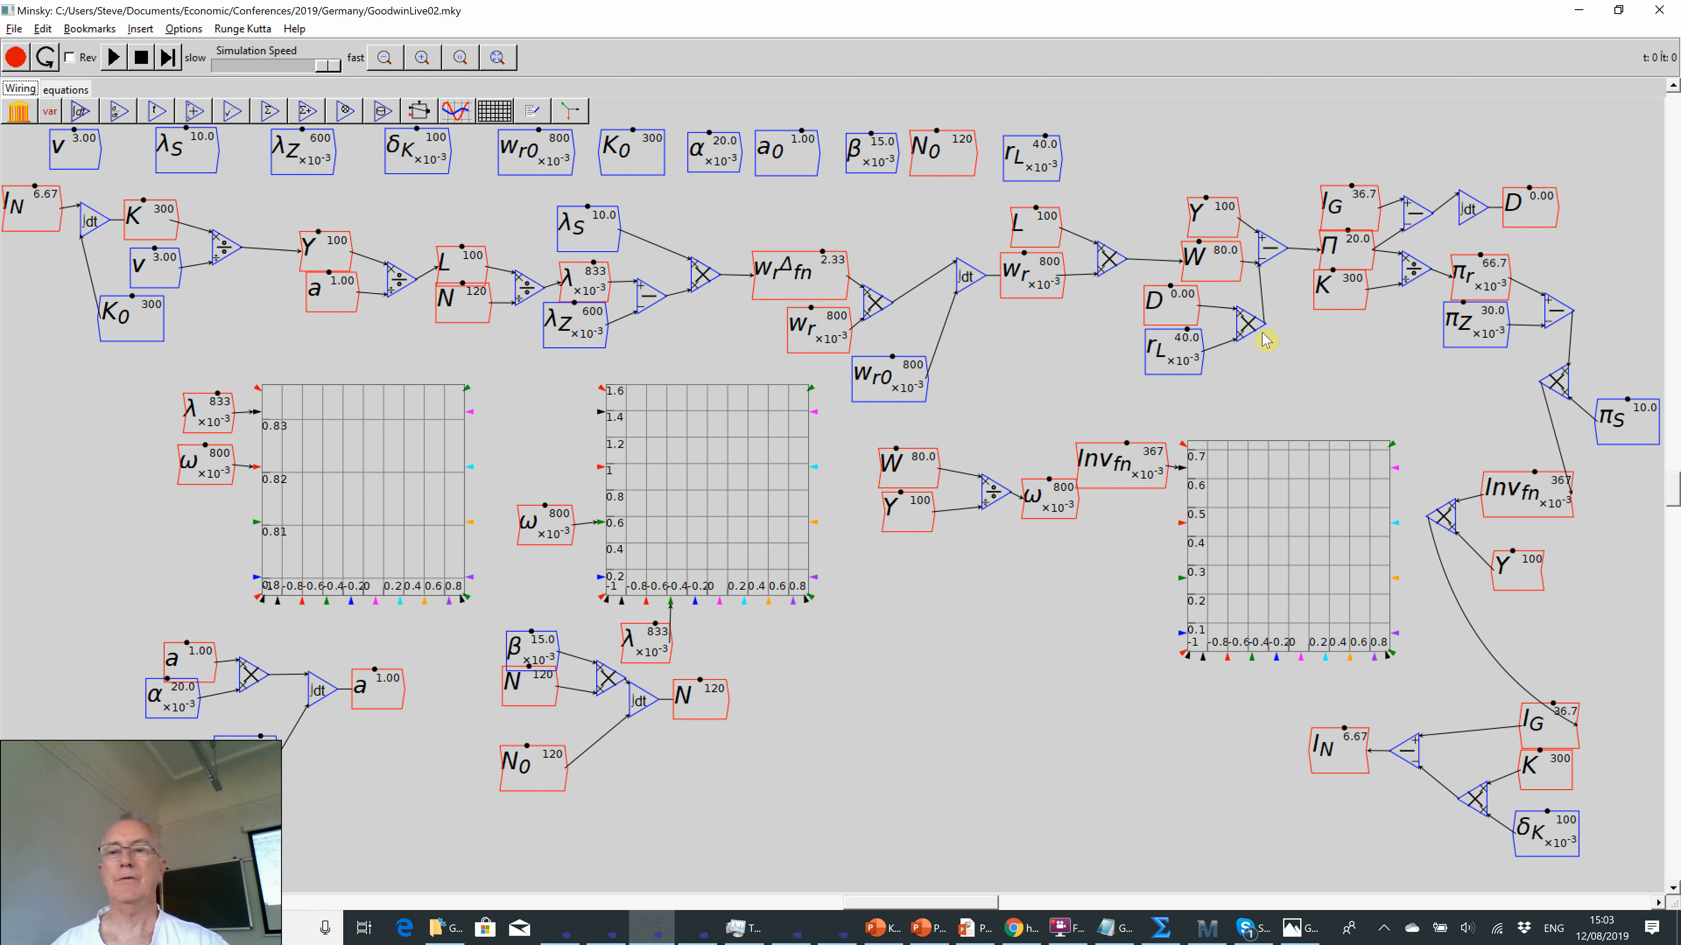
# - Create a variable d_r beside the D times r_L multiply operator and wire the operator's output to it
pyautogui.write('d_r')
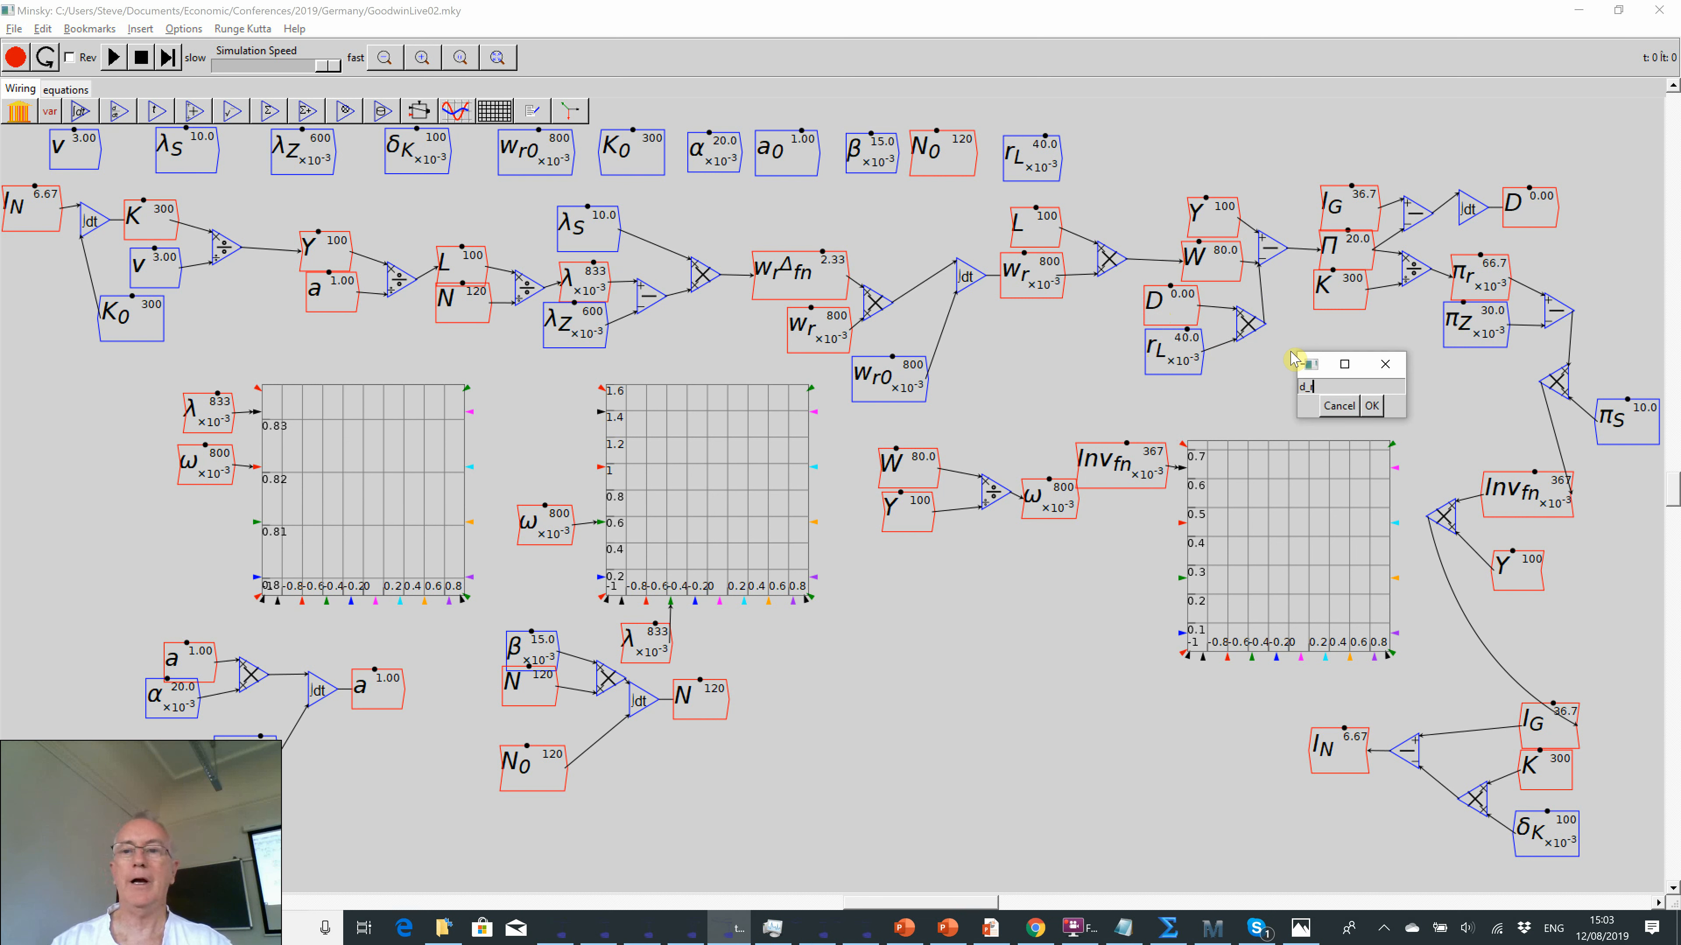
pyautogui.press('Return')
pyautogui.press('Return')
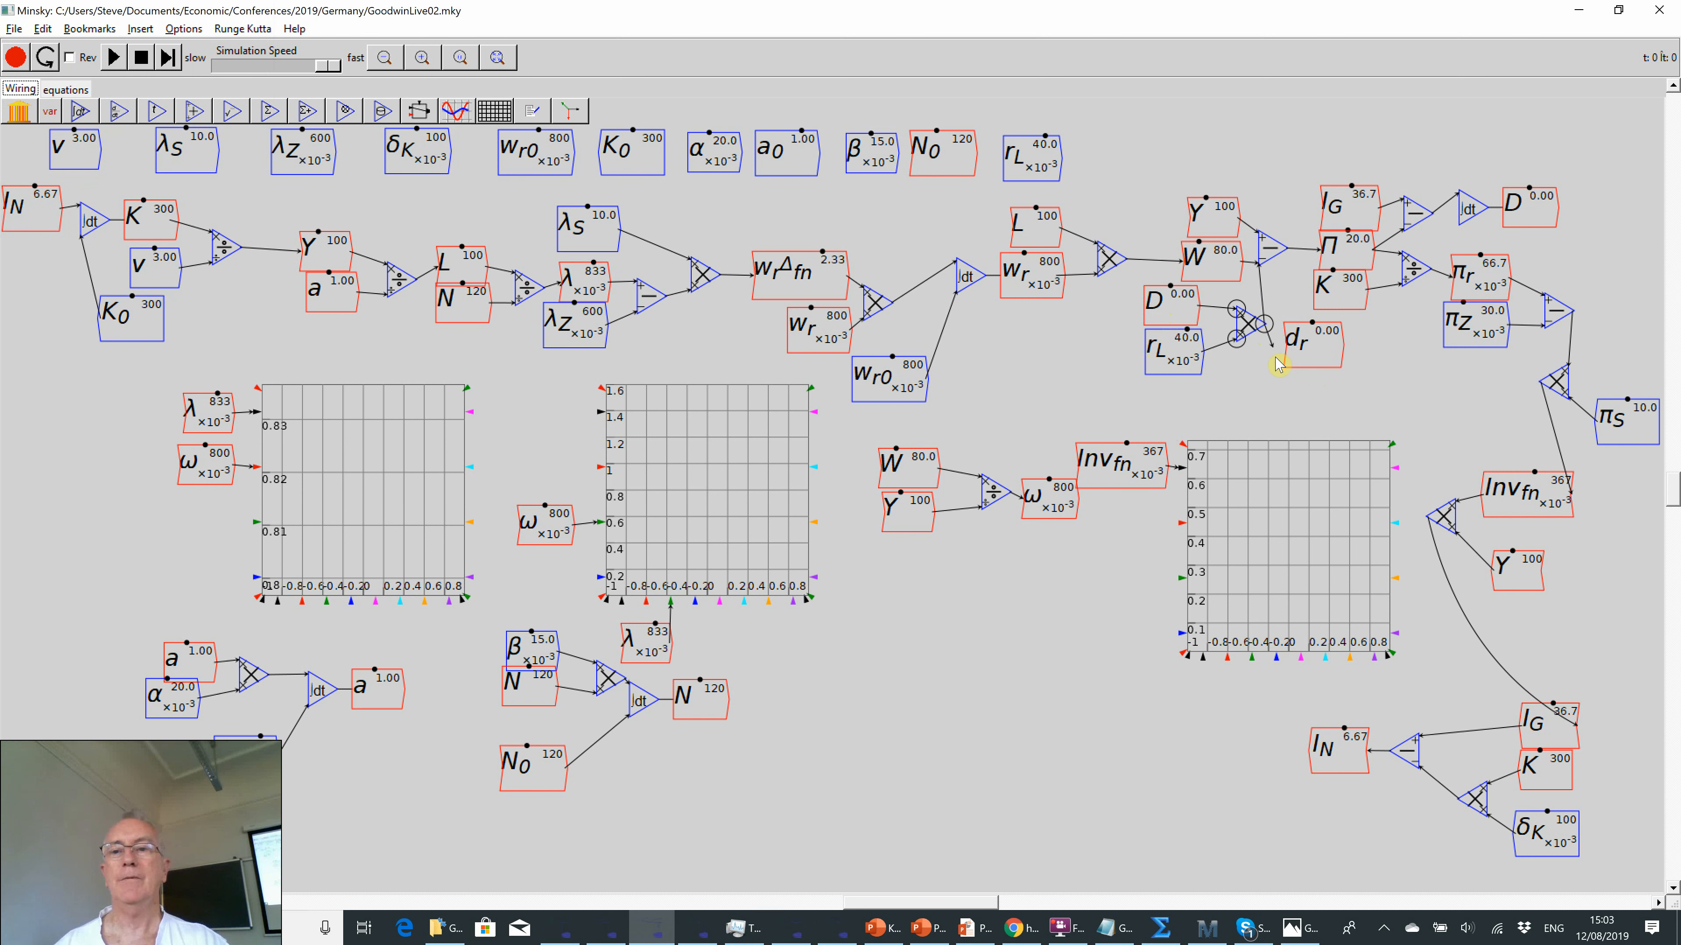
pyautogui.moveTo(1276, 358); pyautogui.dragTo(1321, 369)
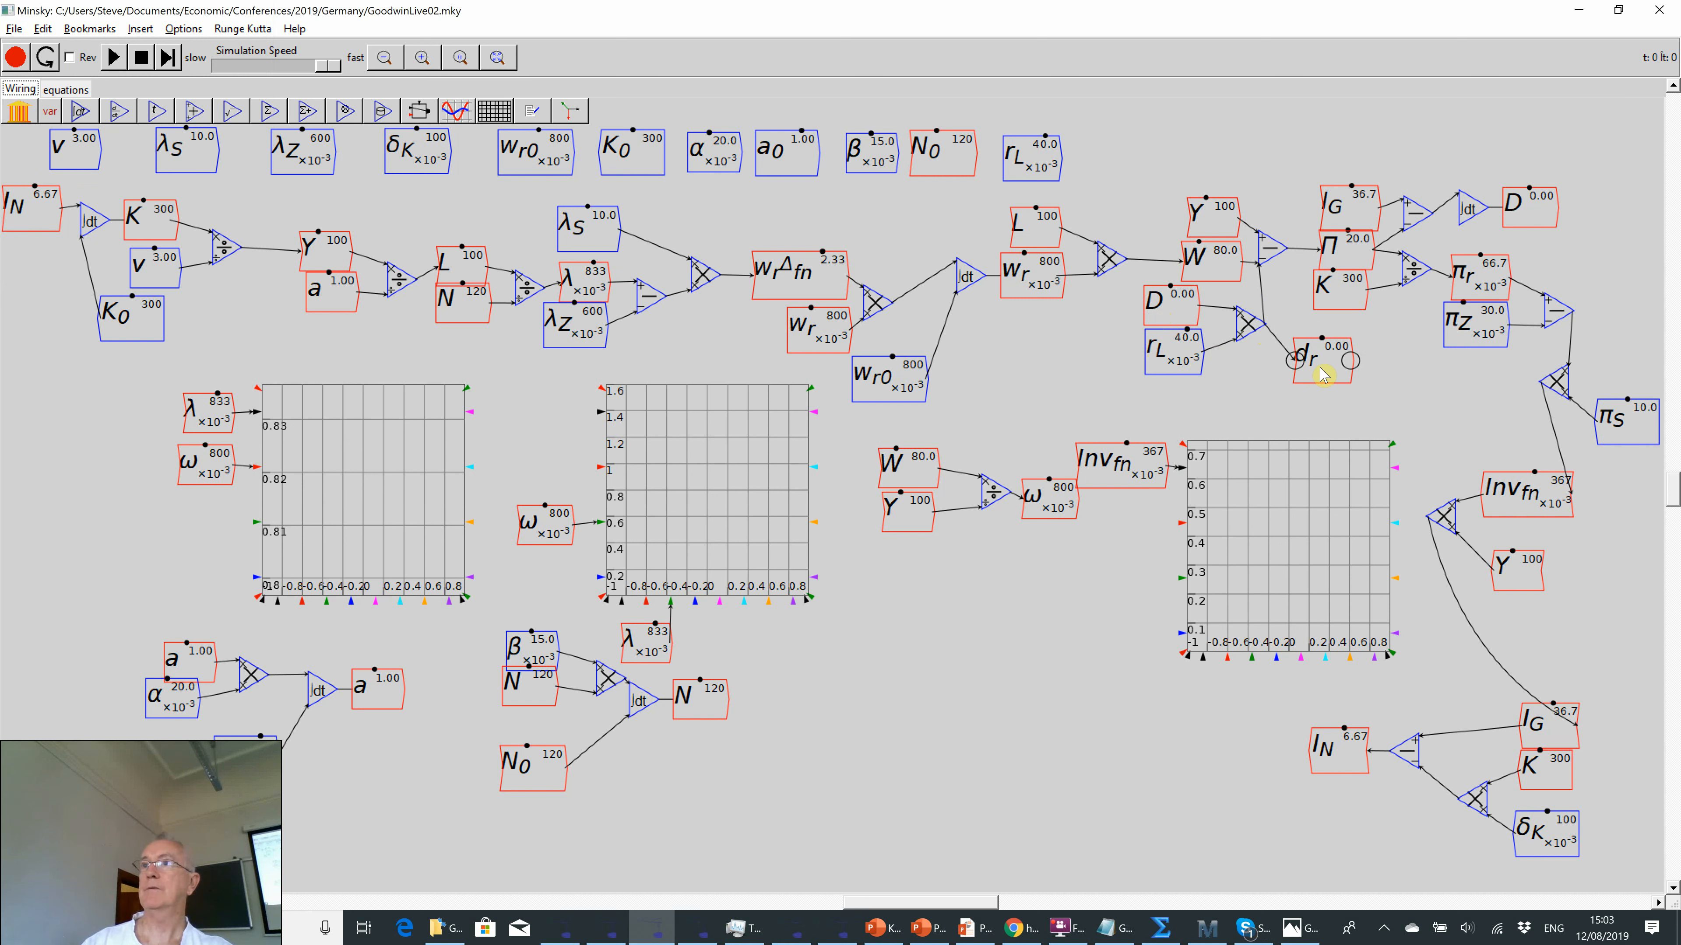
# - Wire a copy of d_r to a new plot in the free space below the ω variable, and run the simulation
pyautogui.rightClick(1320, 371)
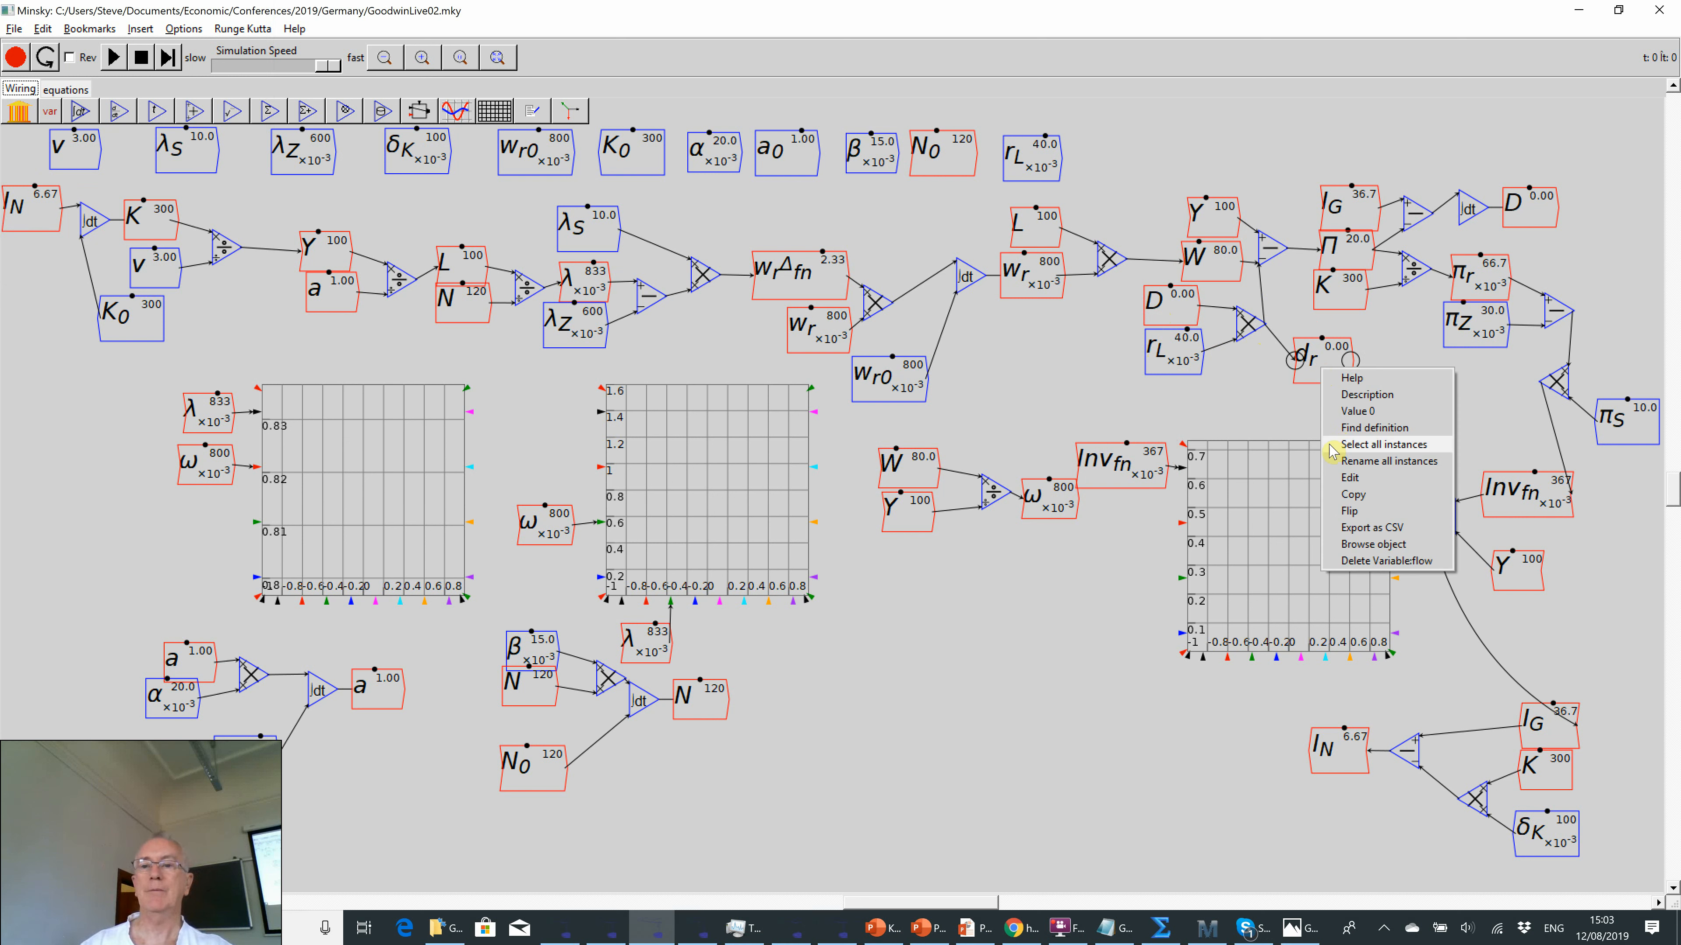
pyautogui.click(1357, 505)
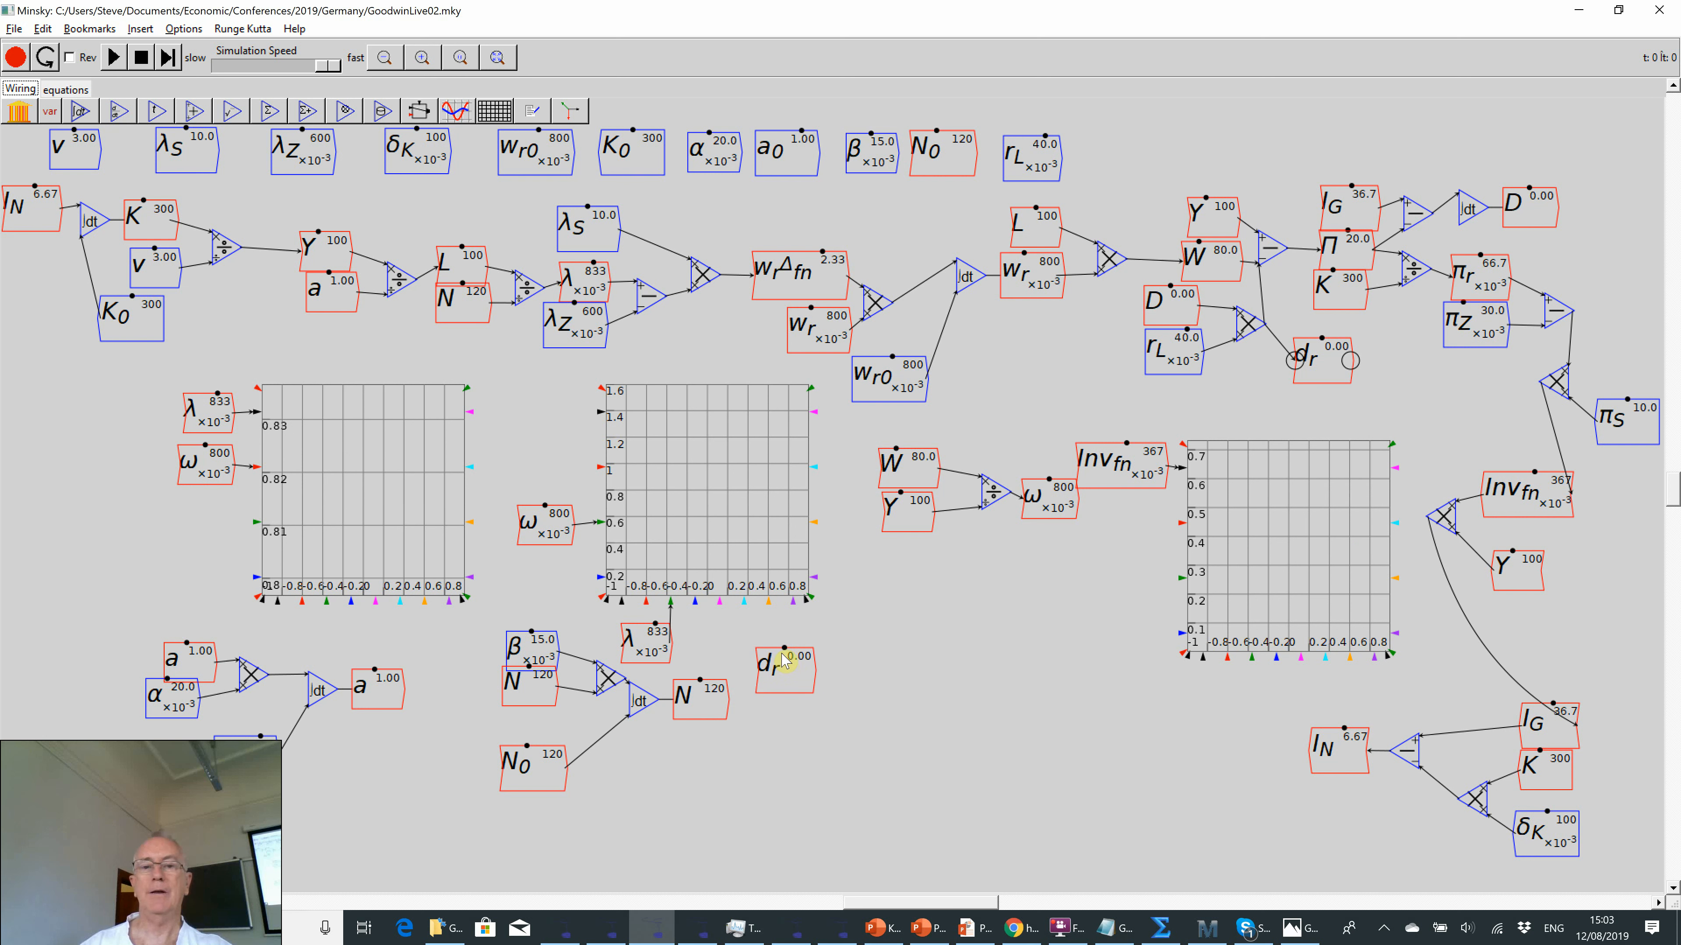
pyautogui.click(754, 662)
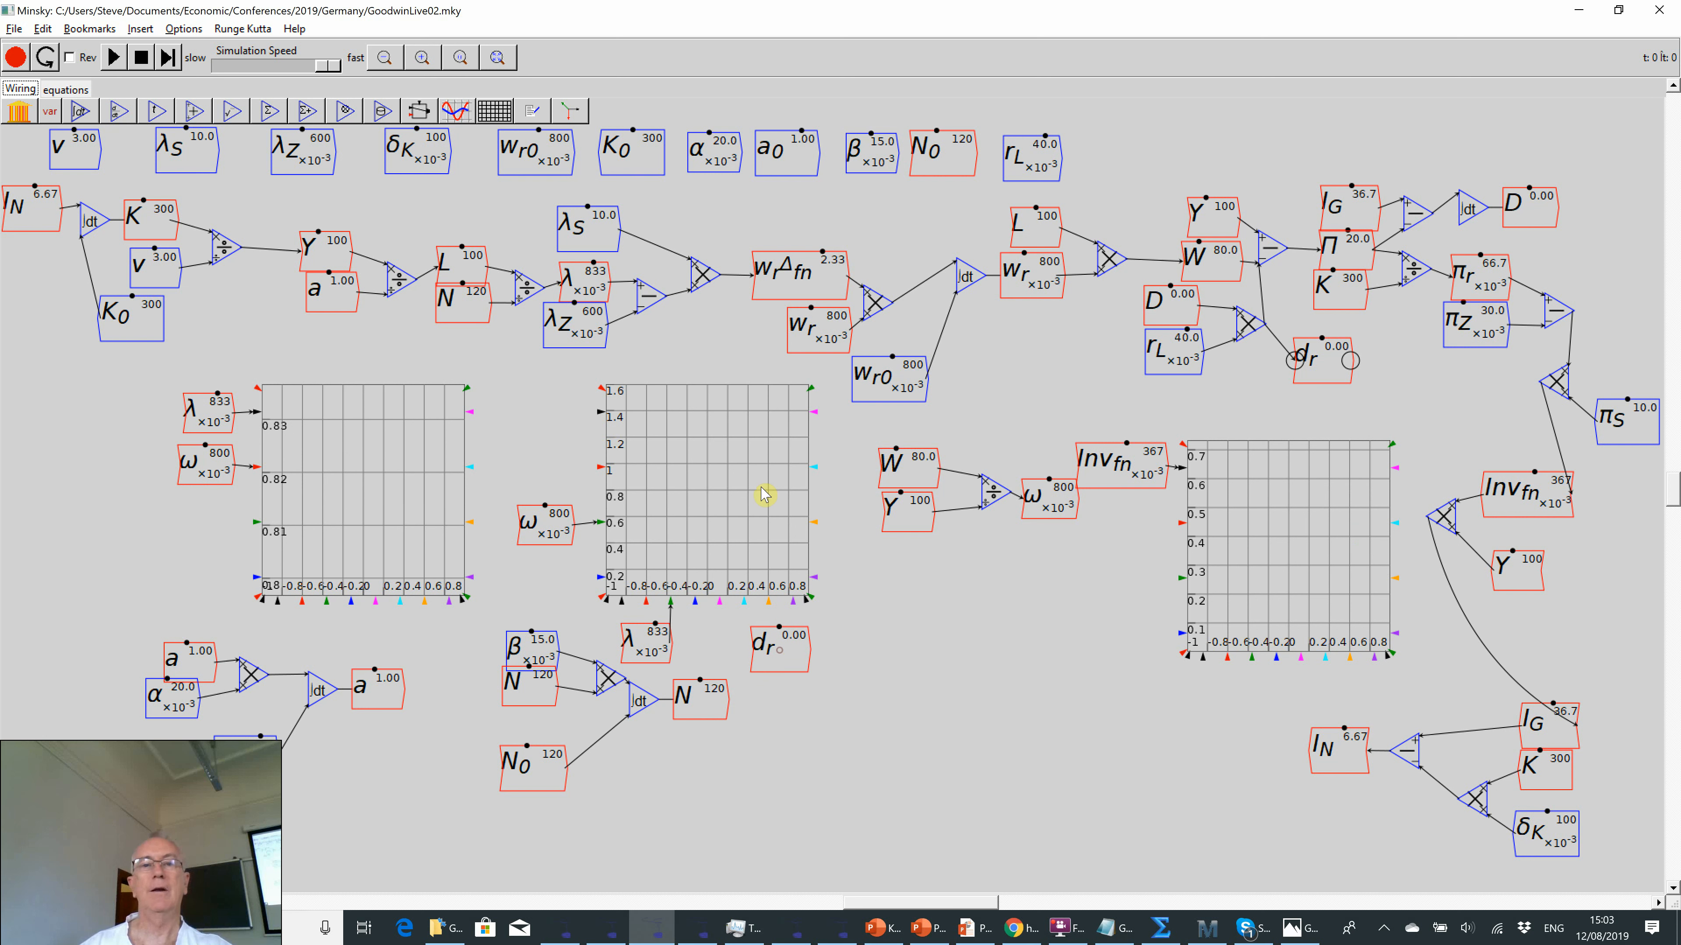
pyautogui.click(455, 111)
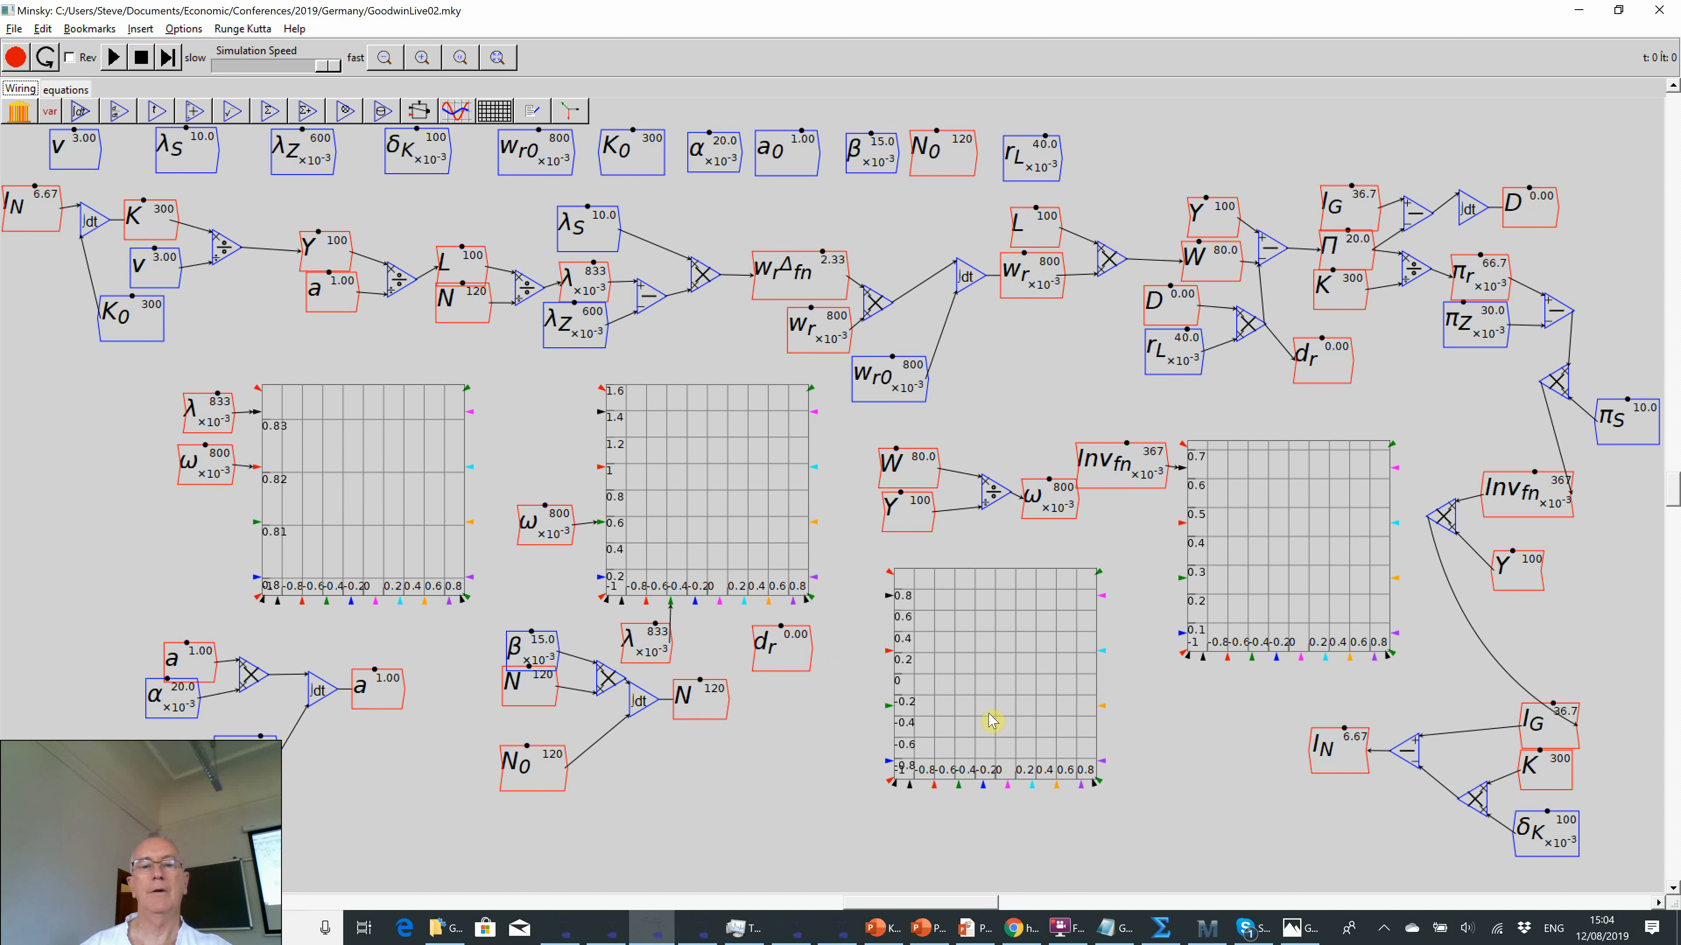
pyautogui.click(990, 713)
pyautogui.moveTo(817, 651); pyautogui.dragTo(884, 630)
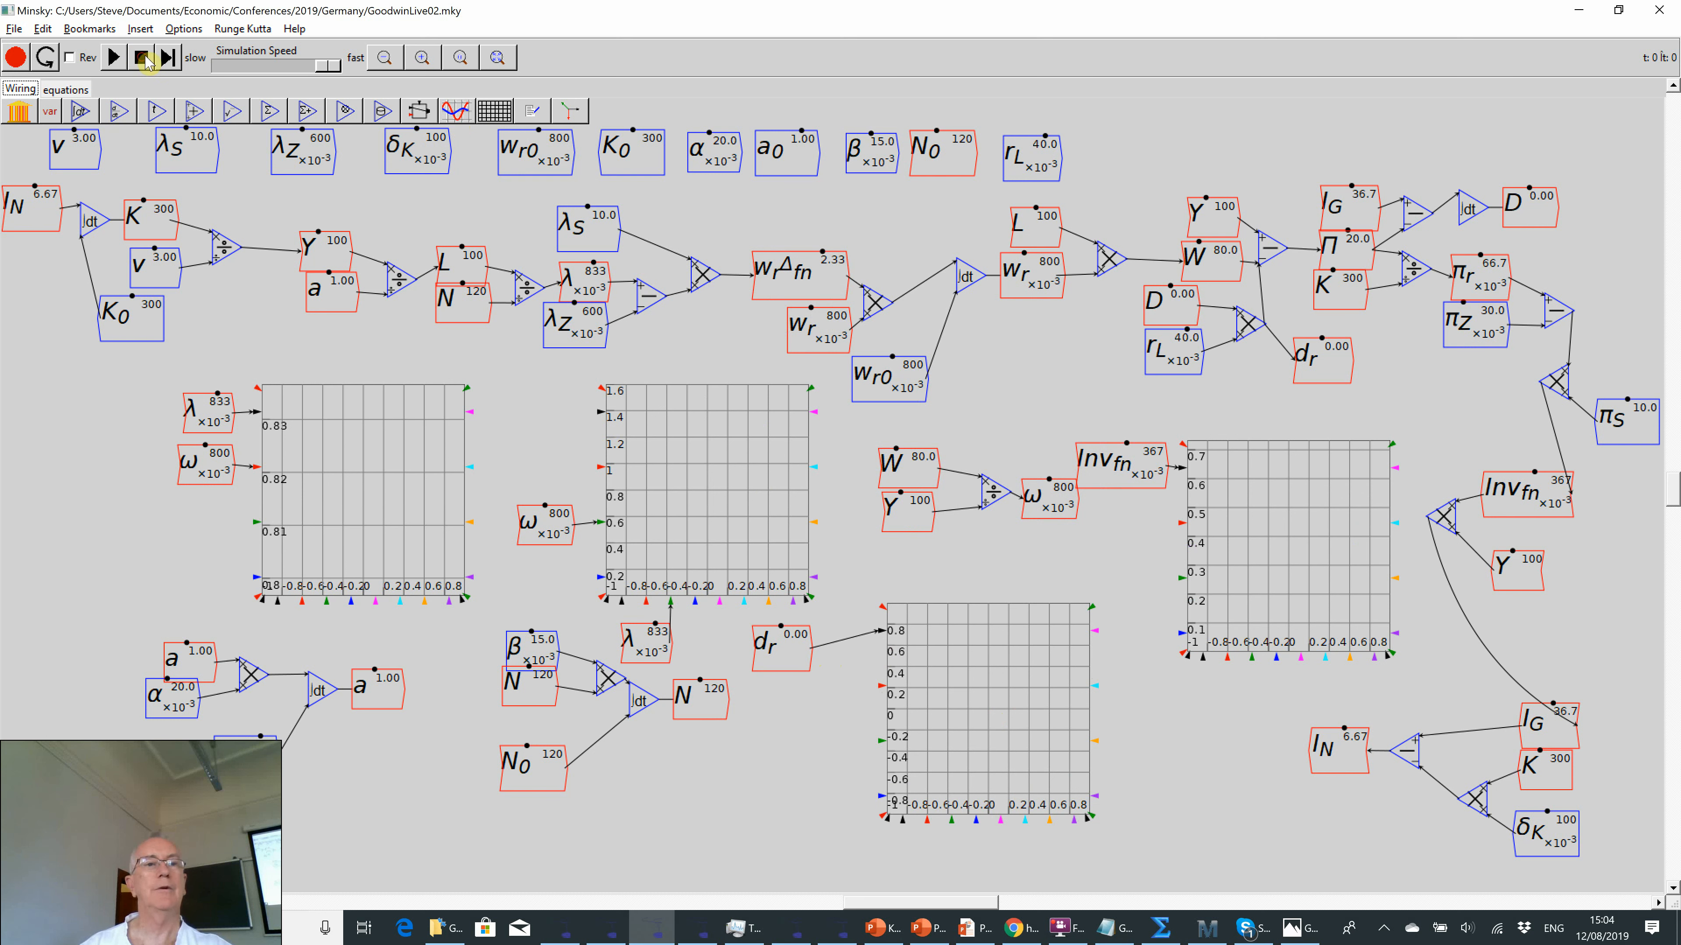
pyautogui.click(114, 58)
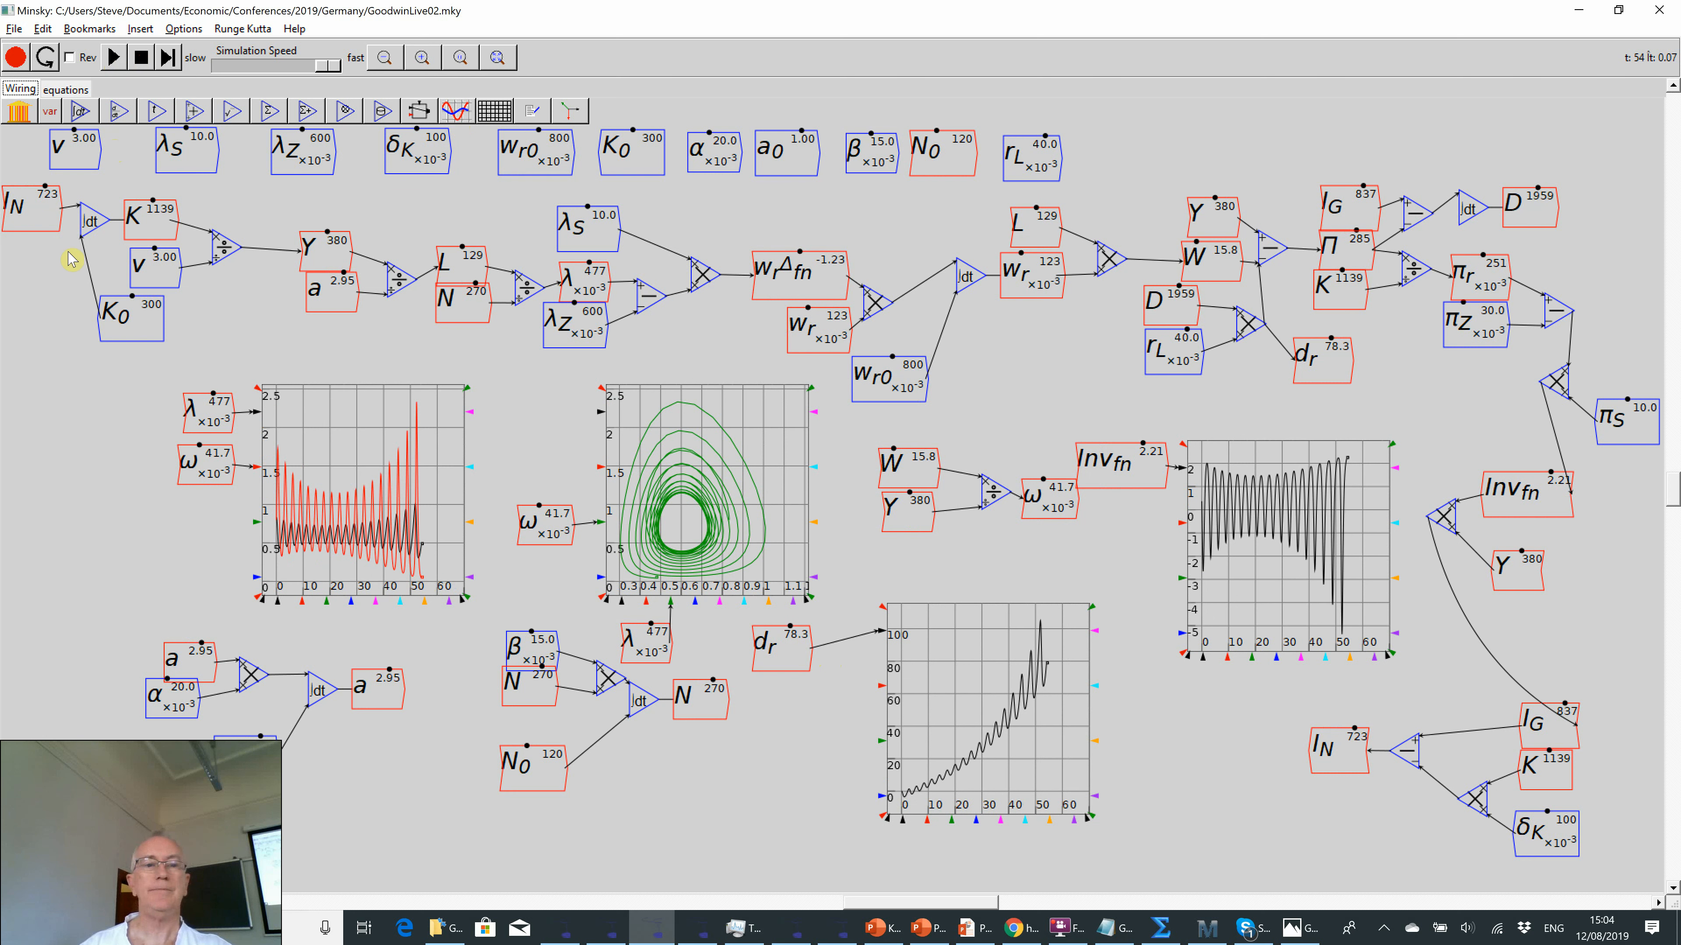
# - Move λ, ω and their time plot towards the canvas edge and enlarge the plot to fill the freed space
pyautogui.moveTo(175, 407); pyautogui.dragTo(96, 392)
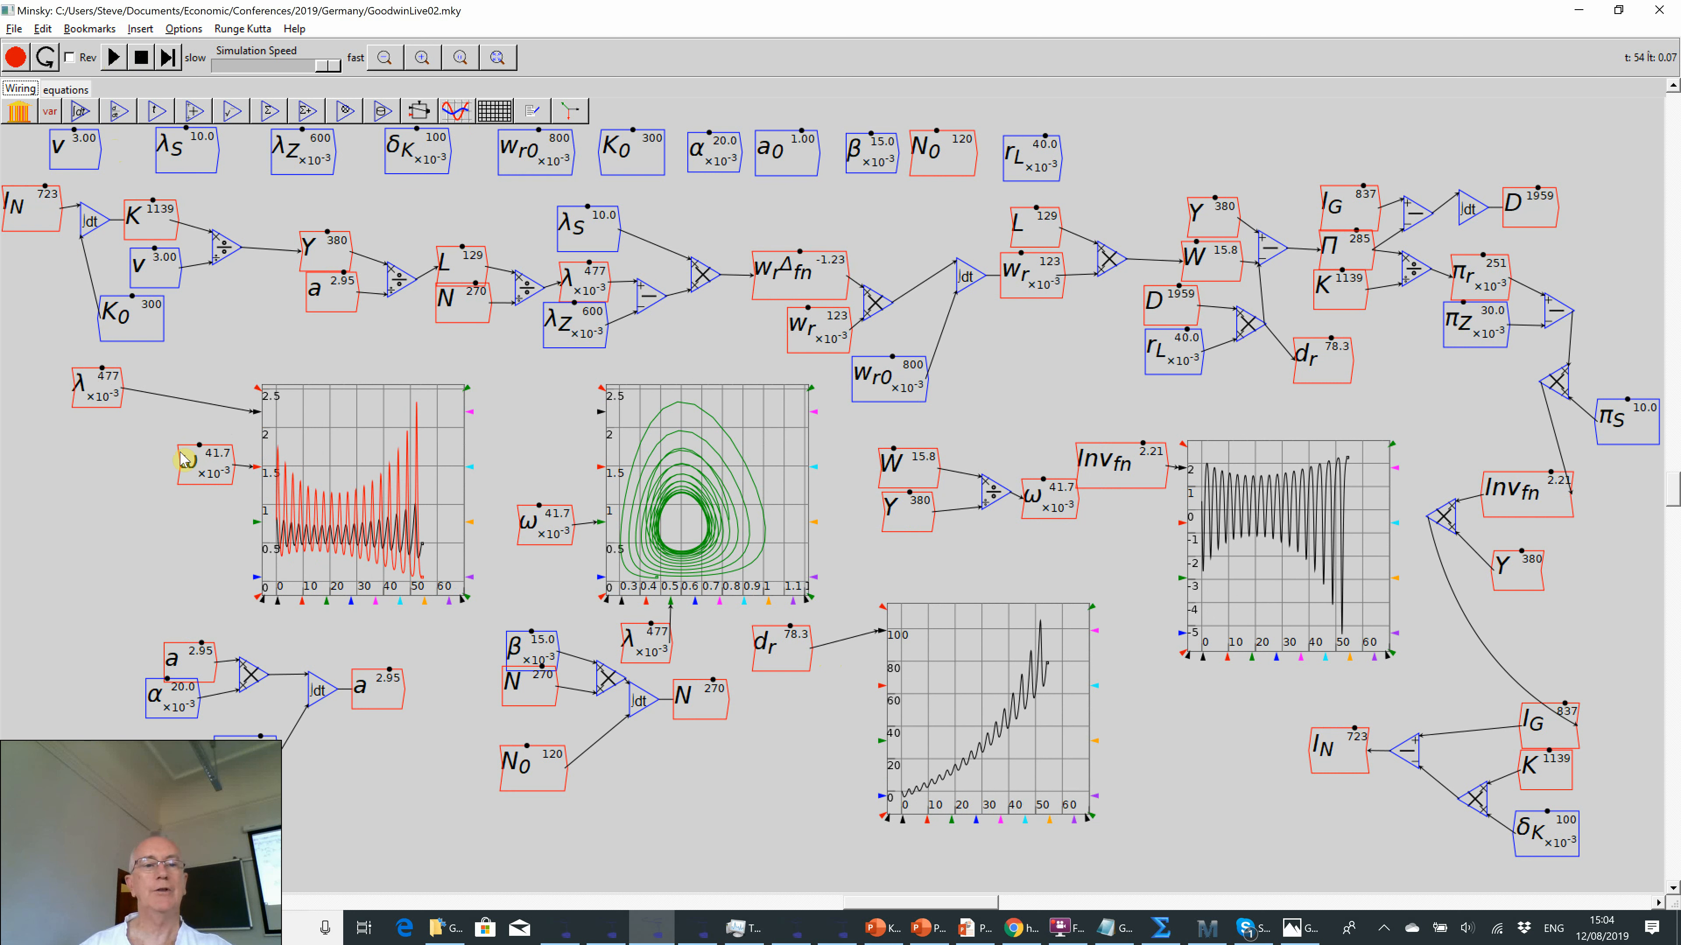
pyautogui.moveTo(187, 457); pyautogui.dragTo(56, 461)
pyautogui.moveTo(101, 407); pyautogui.dragTo(63, 406)
pyautogui.moveTo(106, 463); pyautogui.dragTo(86, 457)
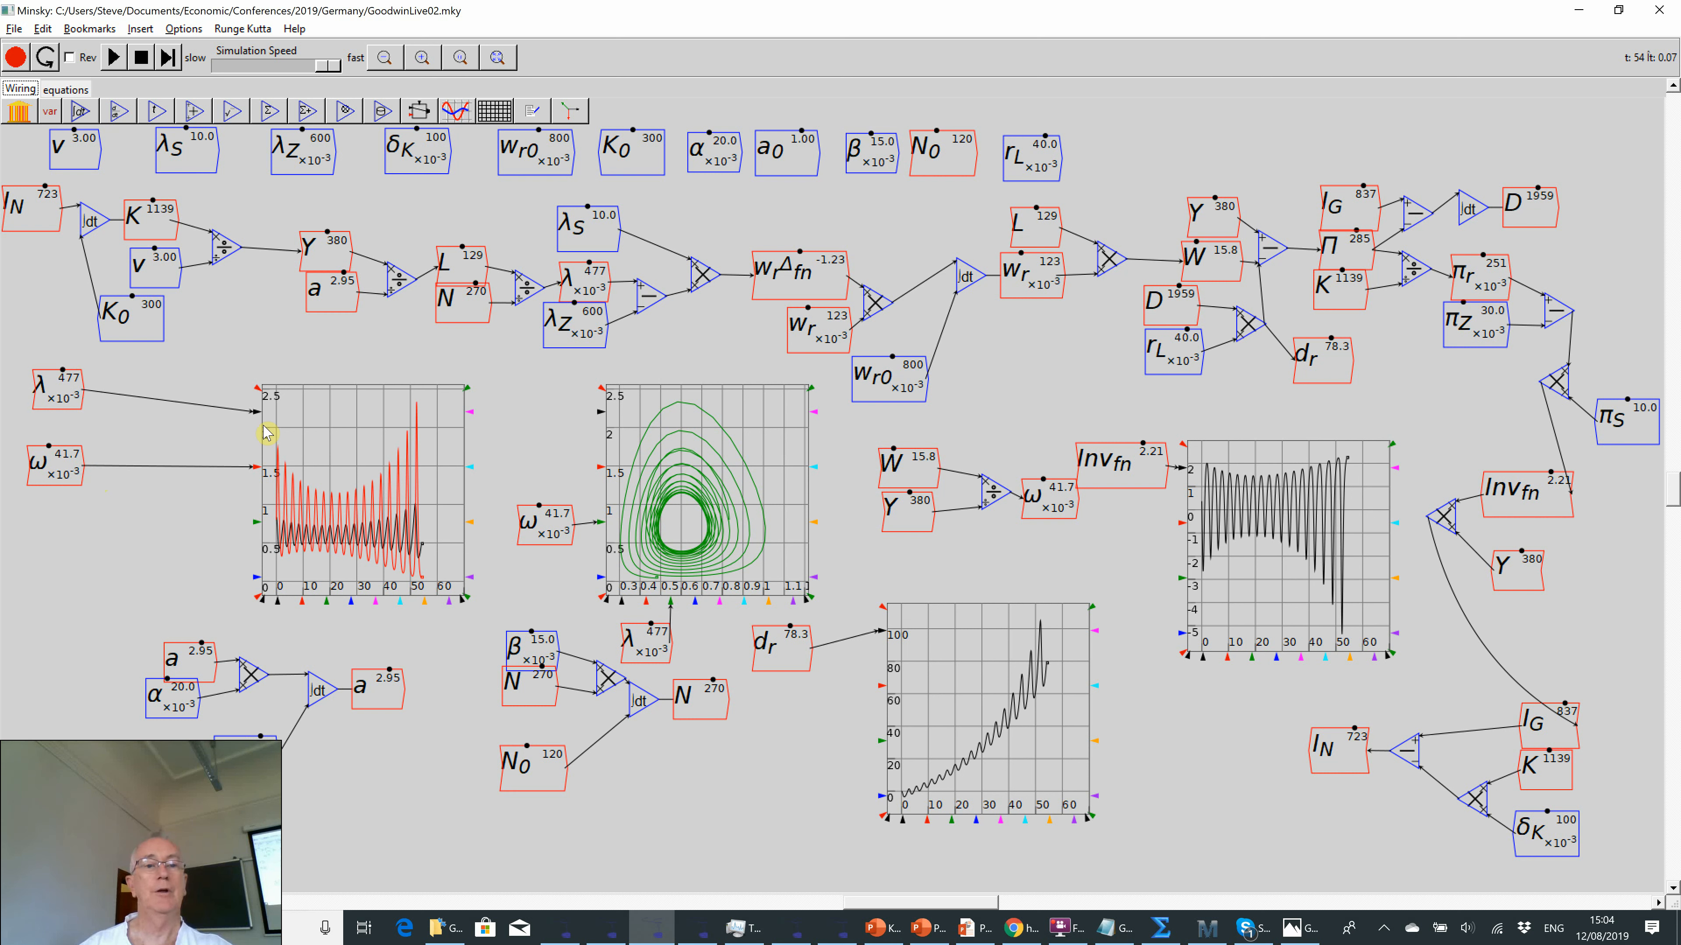
pyautogui.moveTo(311, 448); pyautogui.dragTo(195, 432)
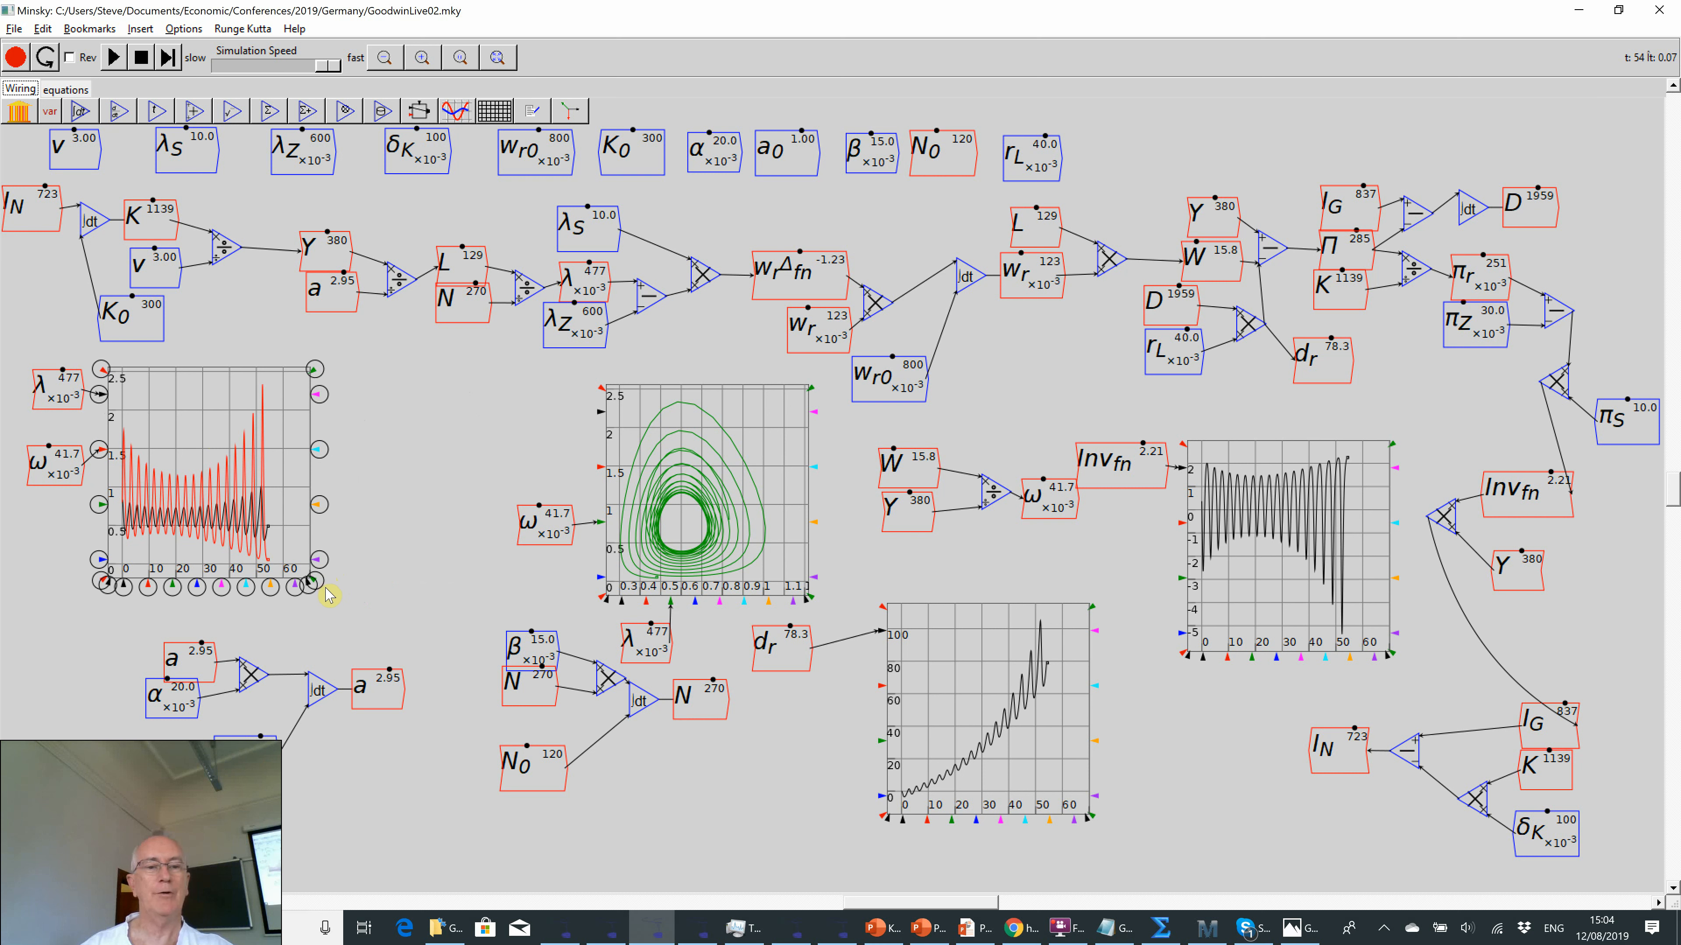
pyautogui.moveTo(307, 578); pyautogui.dragTo(453, 625)
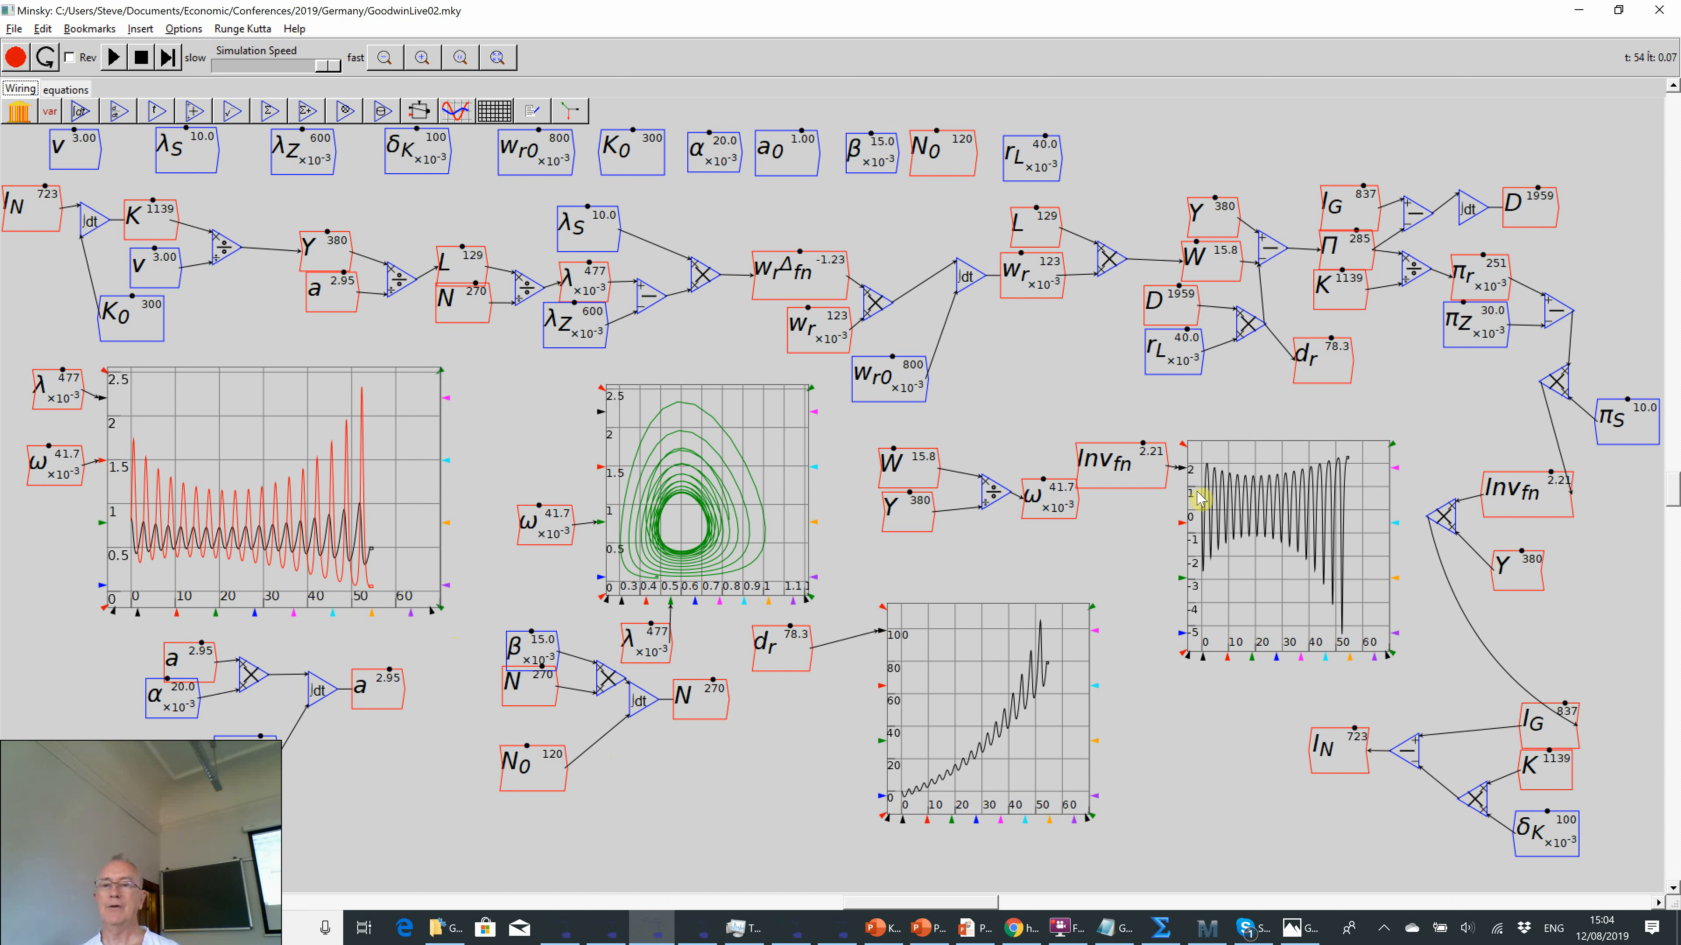
# - Shift the Inv_fn variable farther from its plot and the d_r variable closer to its plot
pyautogui.moveTo(1098, 465); pyautogui.dragTo(1022, 442)
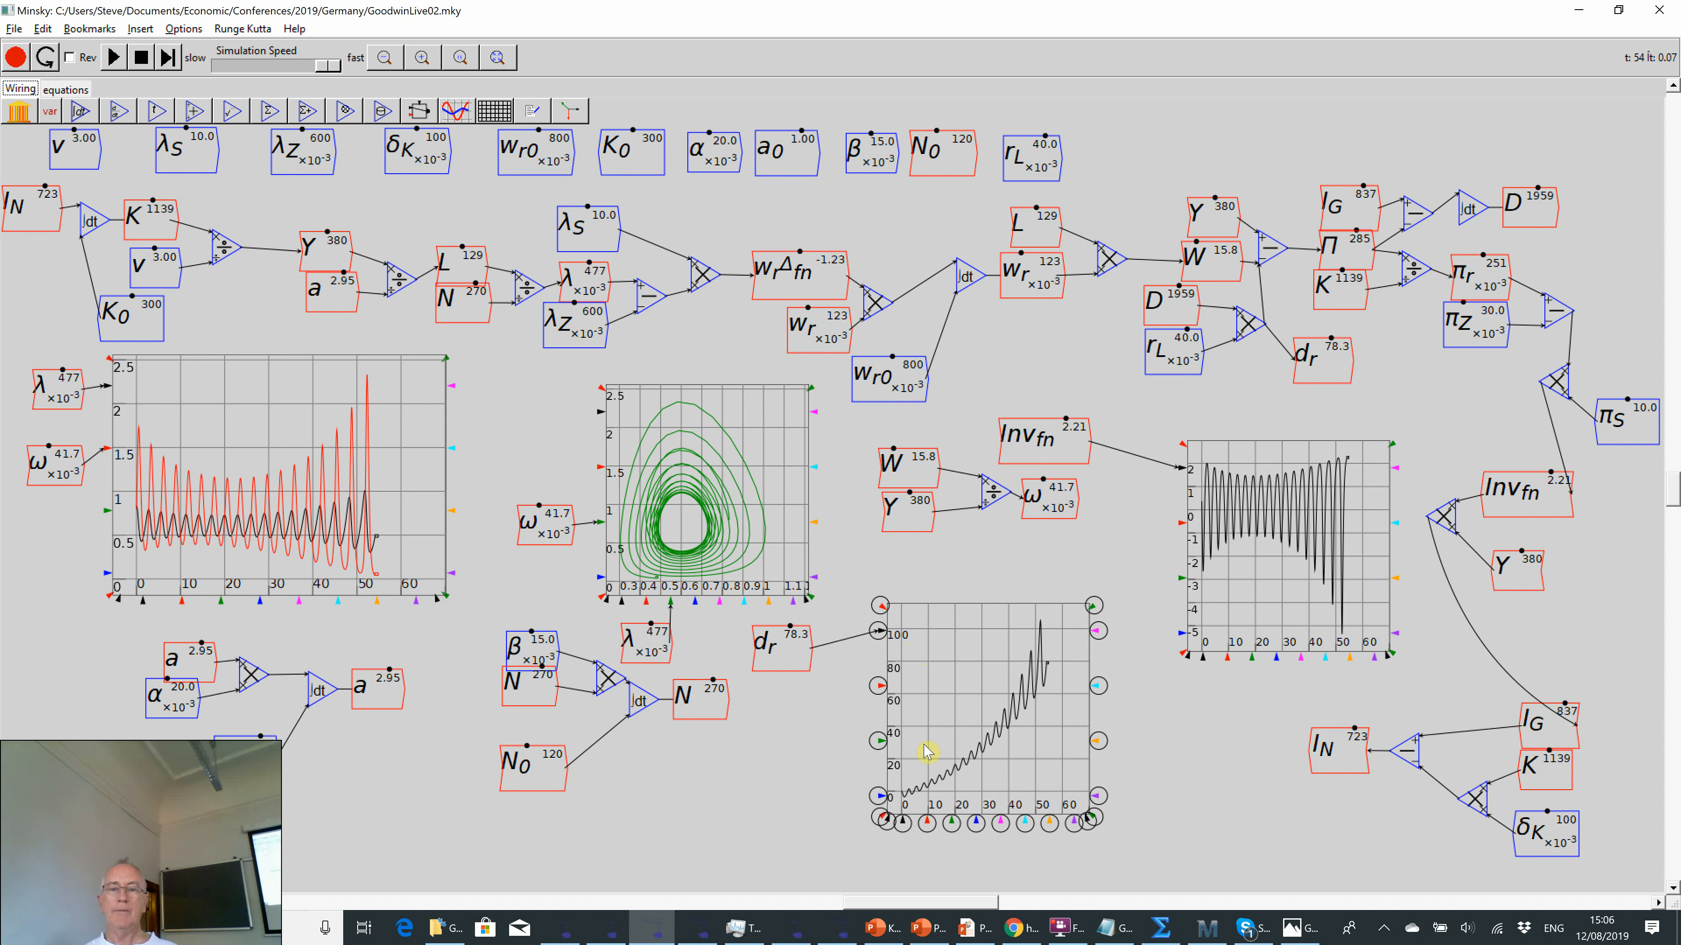
pyautogui.moveTo(776, 652); pyautogui.dragTo(799, 644)
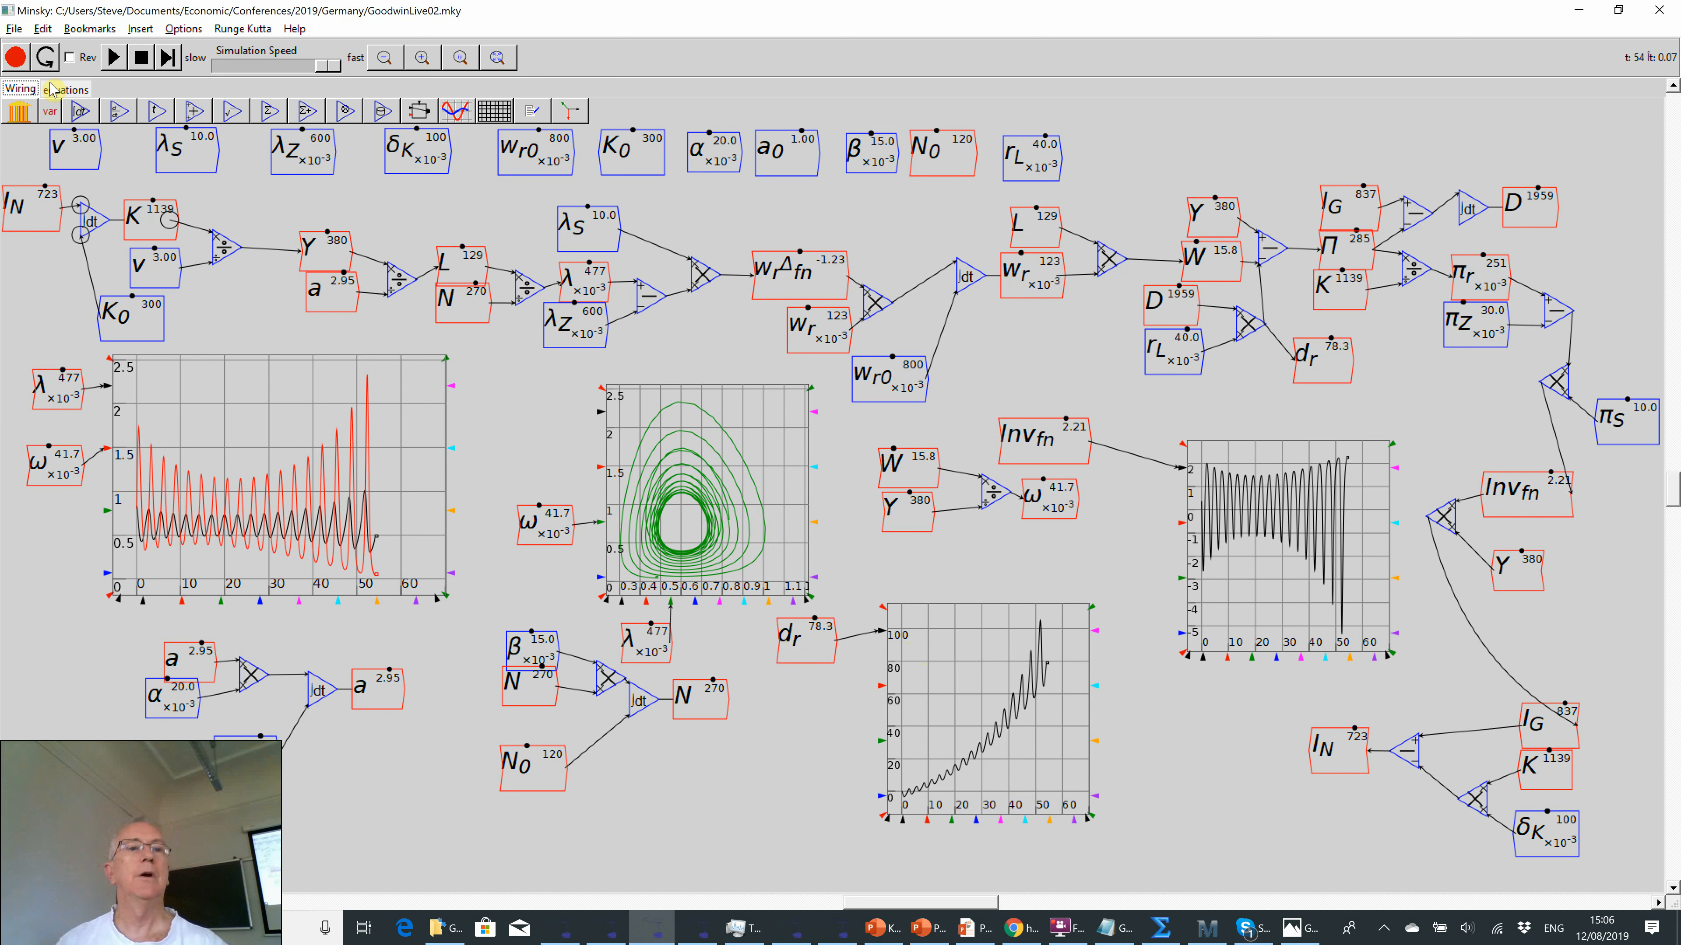
# - Save the model as a new file named MinksyLive01 in the Germany folder
pyautogui.click(13, 30)
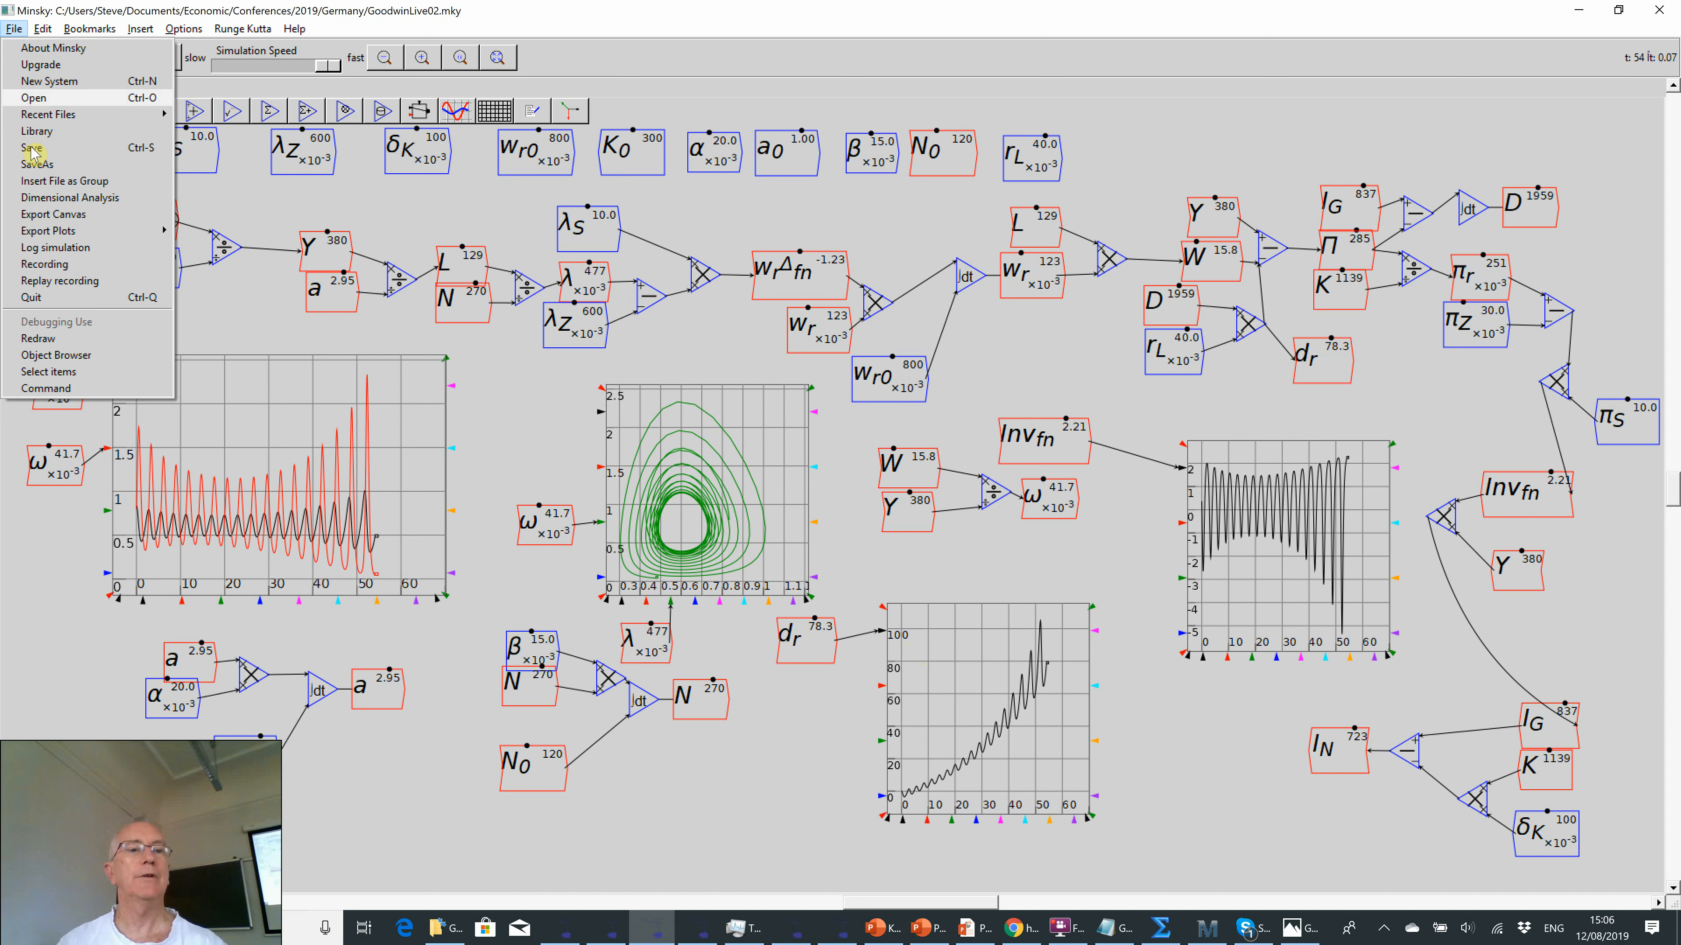
pyautogui.click(36, 164)
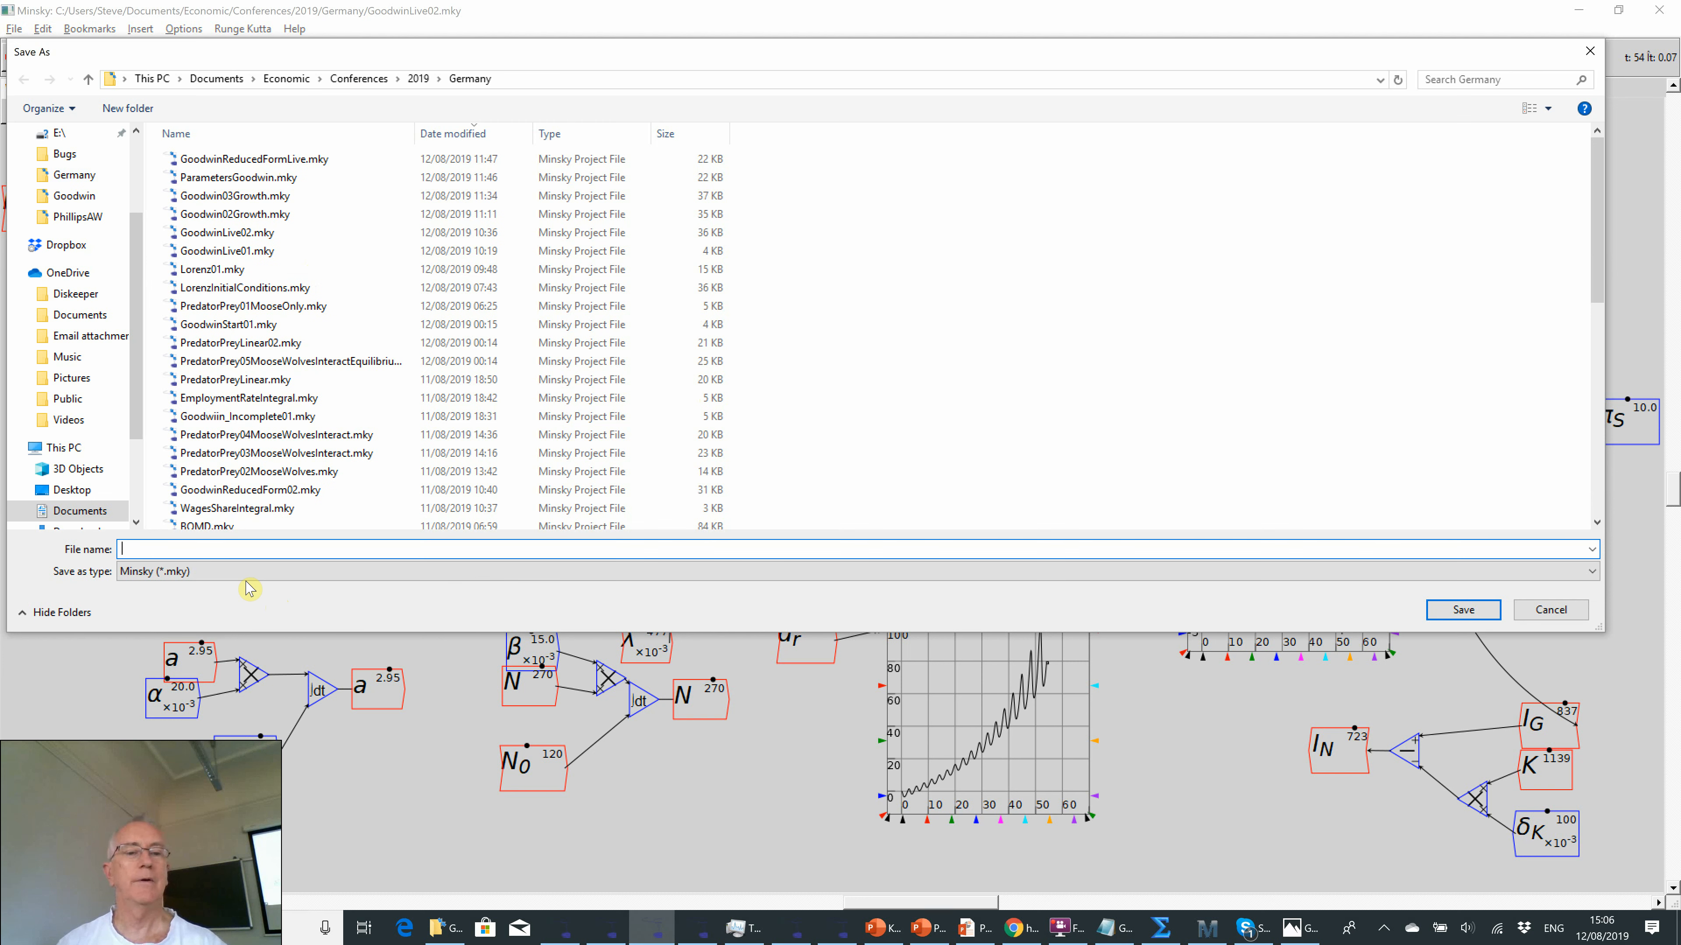
pyautogui.write('Minks')
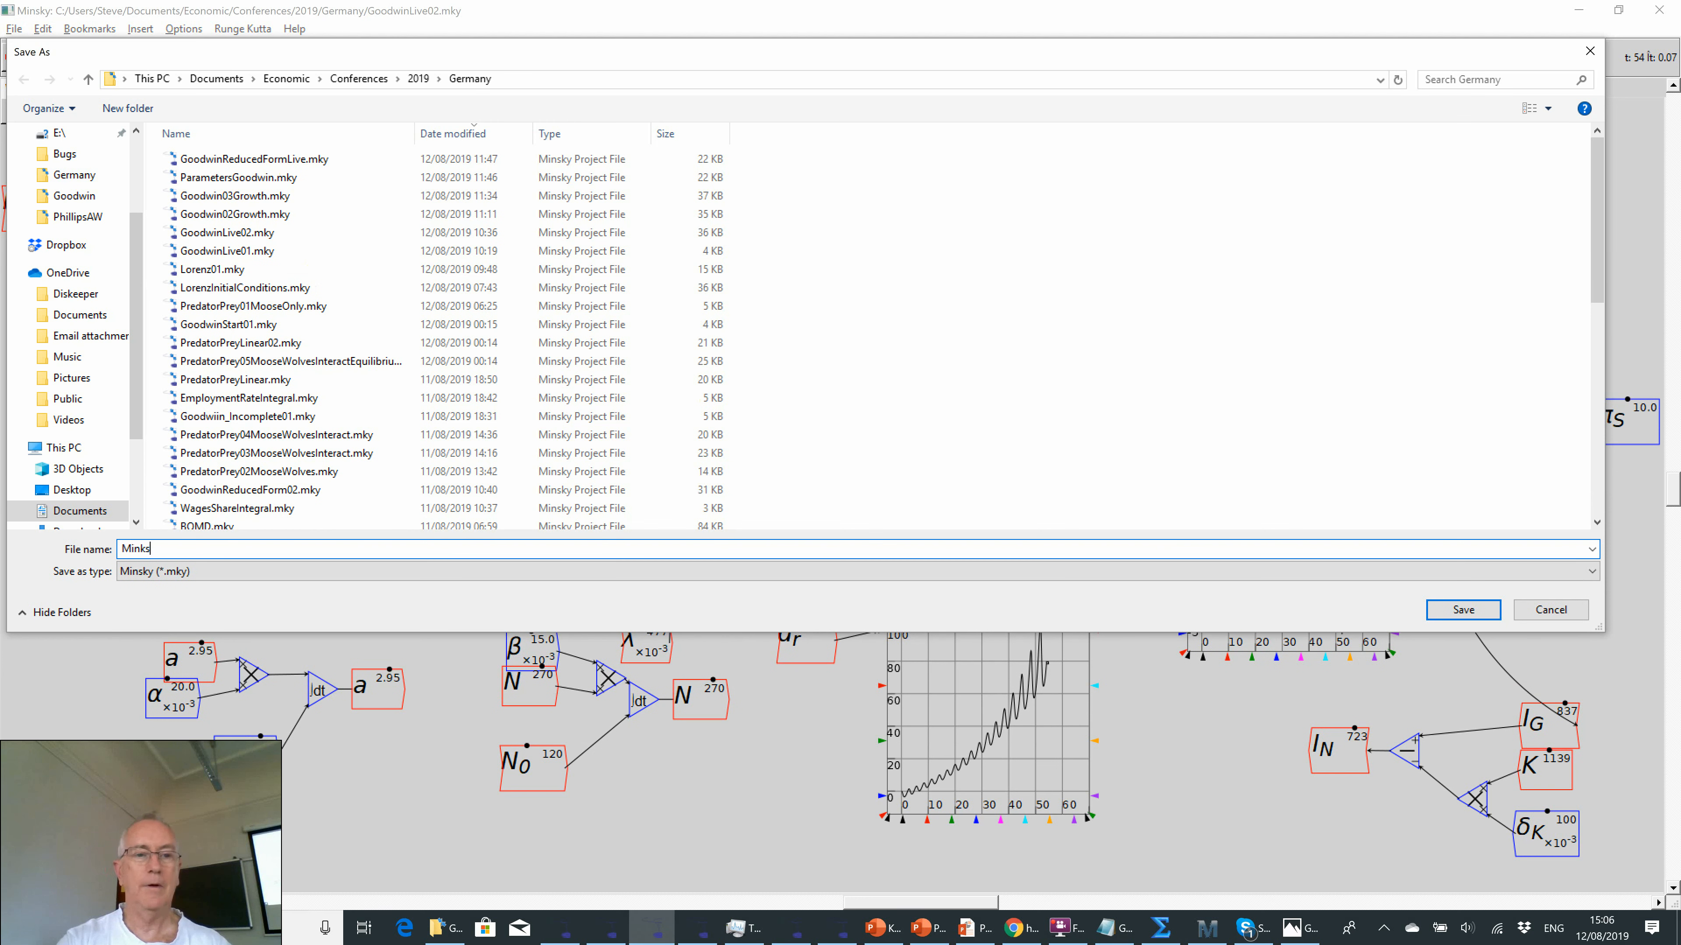
pyautogui.write('yLive01')
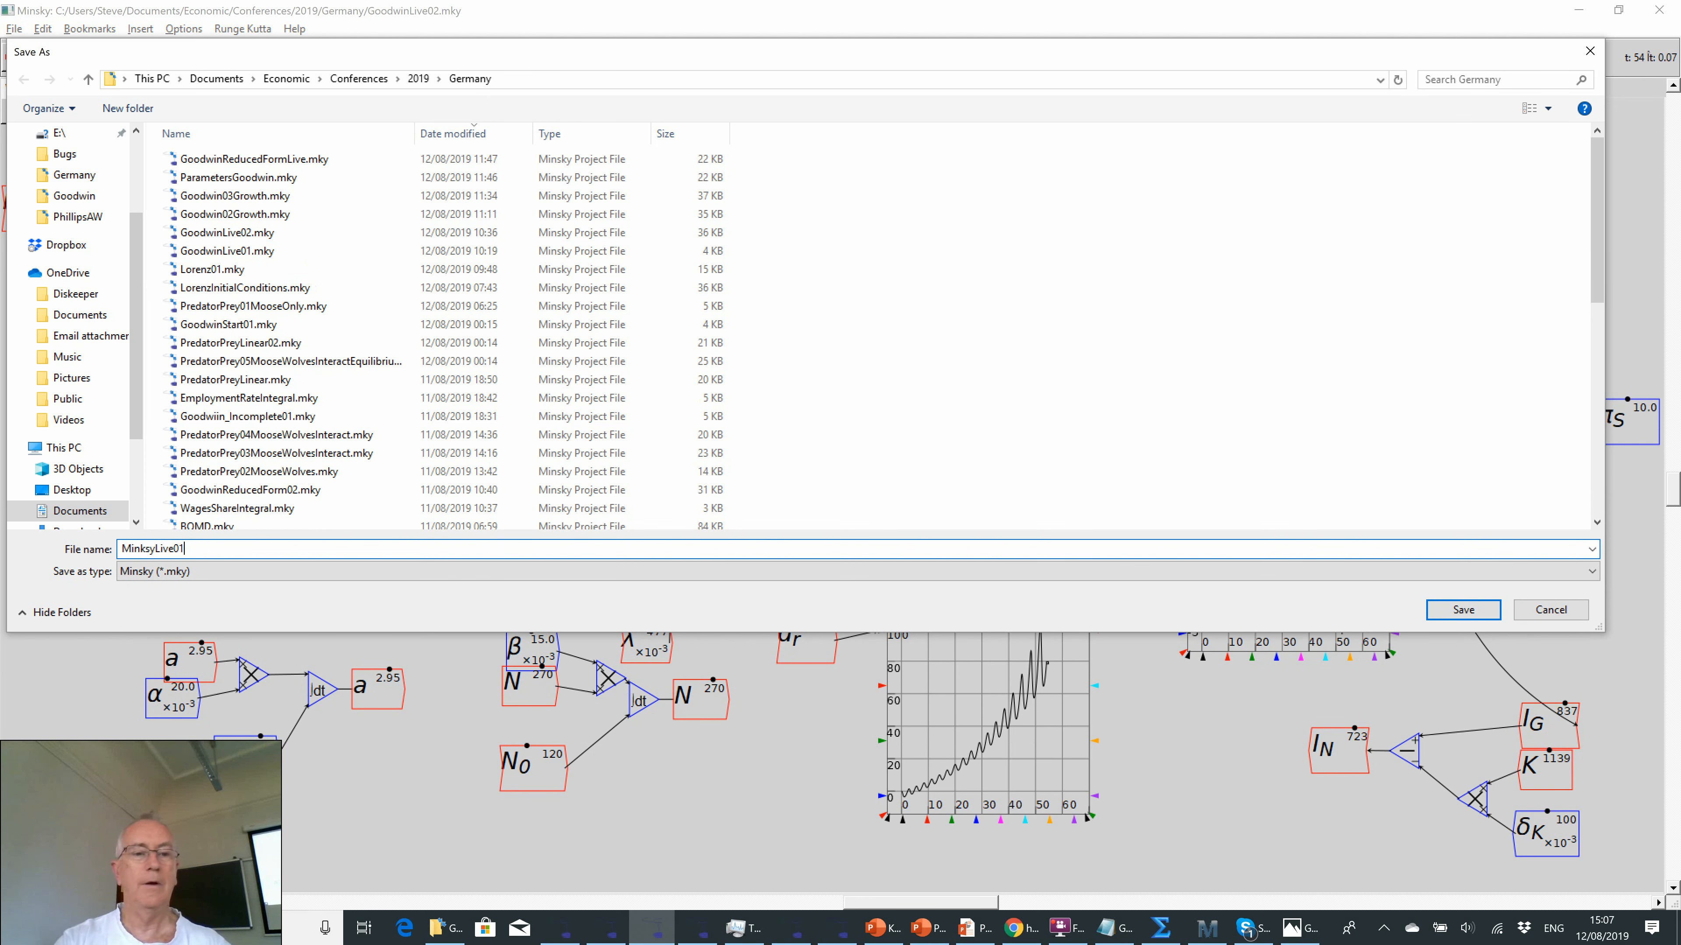
pyautogui.press('Return')
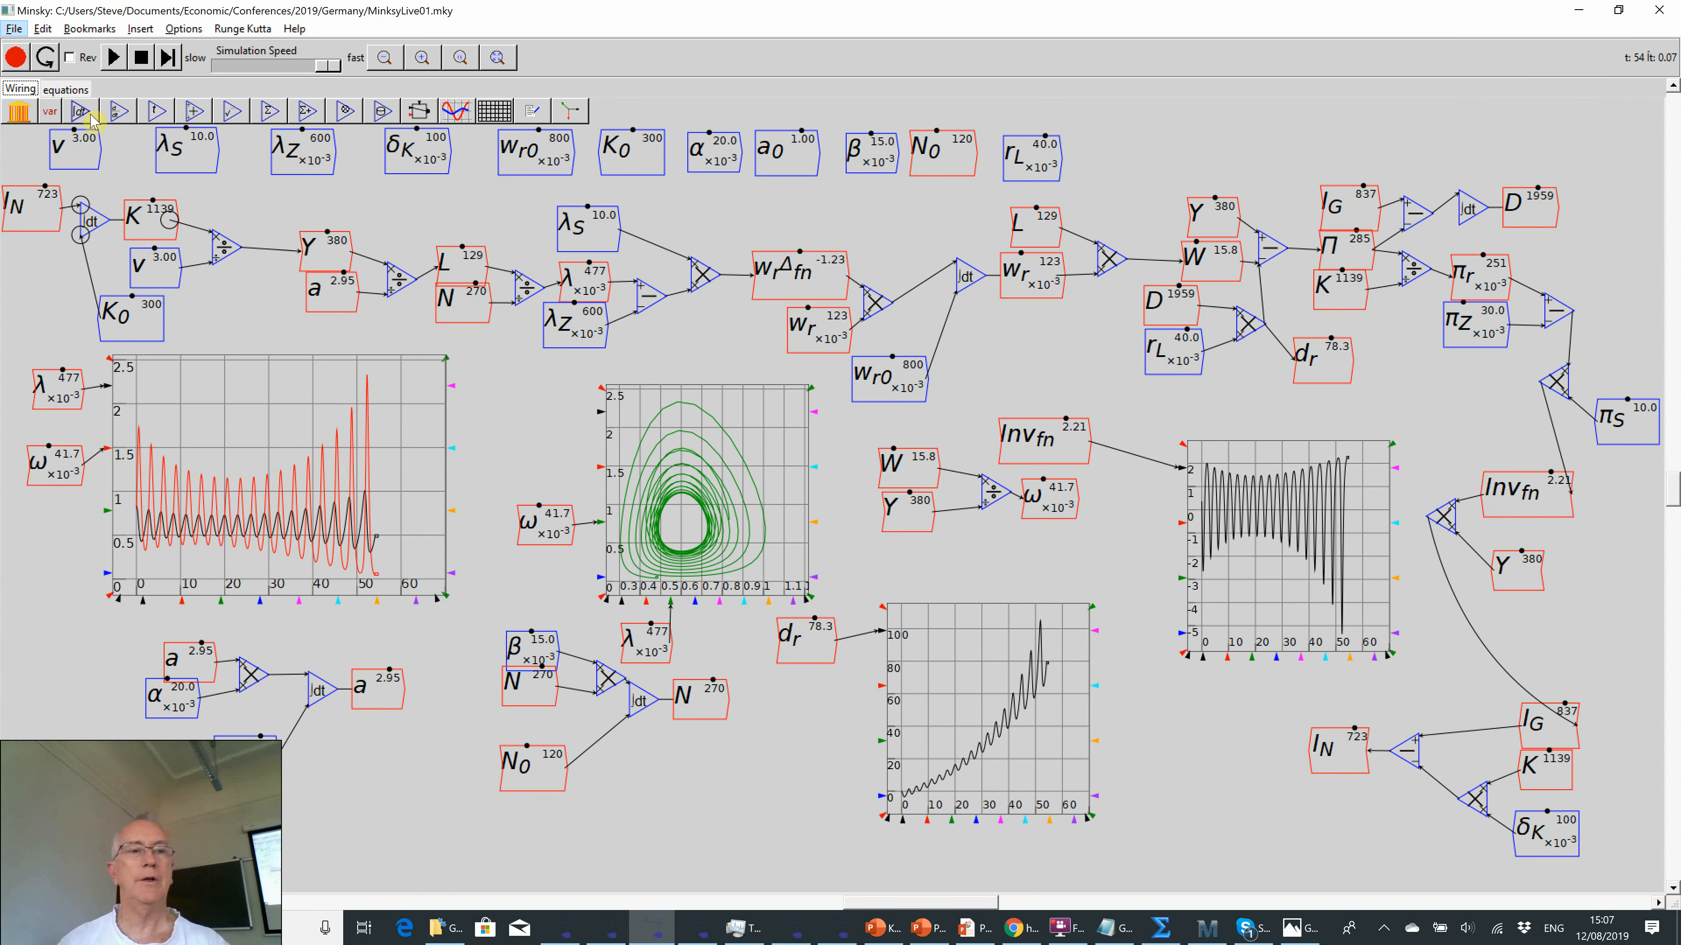
# - Open the model MInsky01.mky from the Germany folder and show the whole model
pyautogui.click(14, 28)
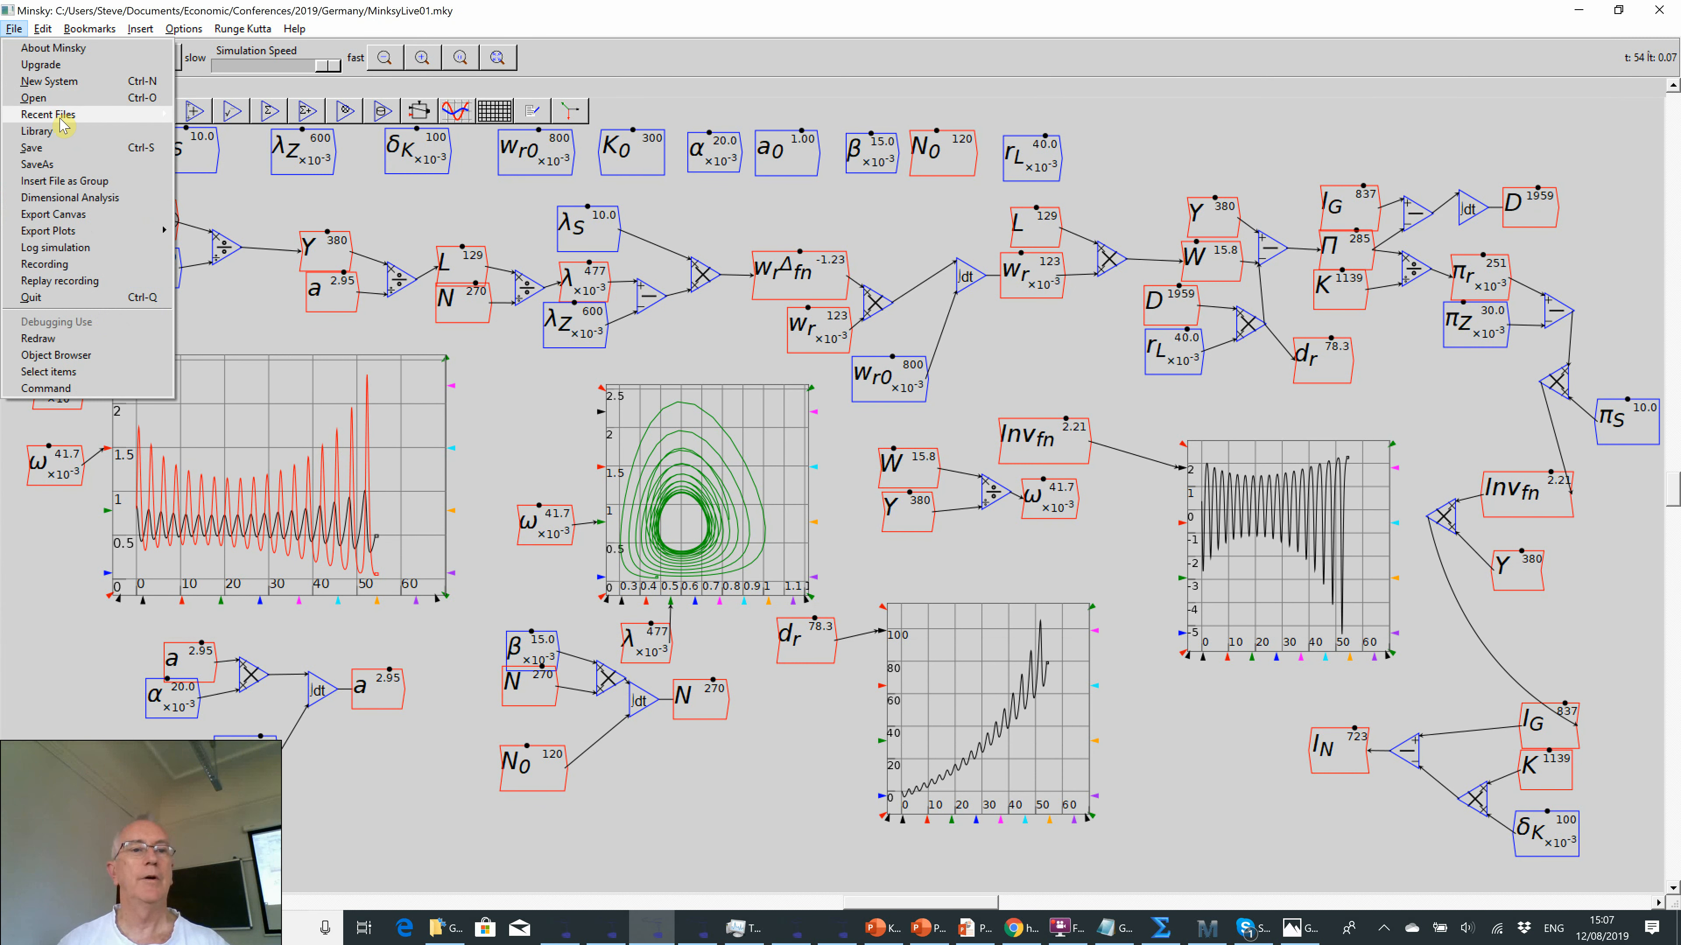
pyautogui.moveTo(63, 119)
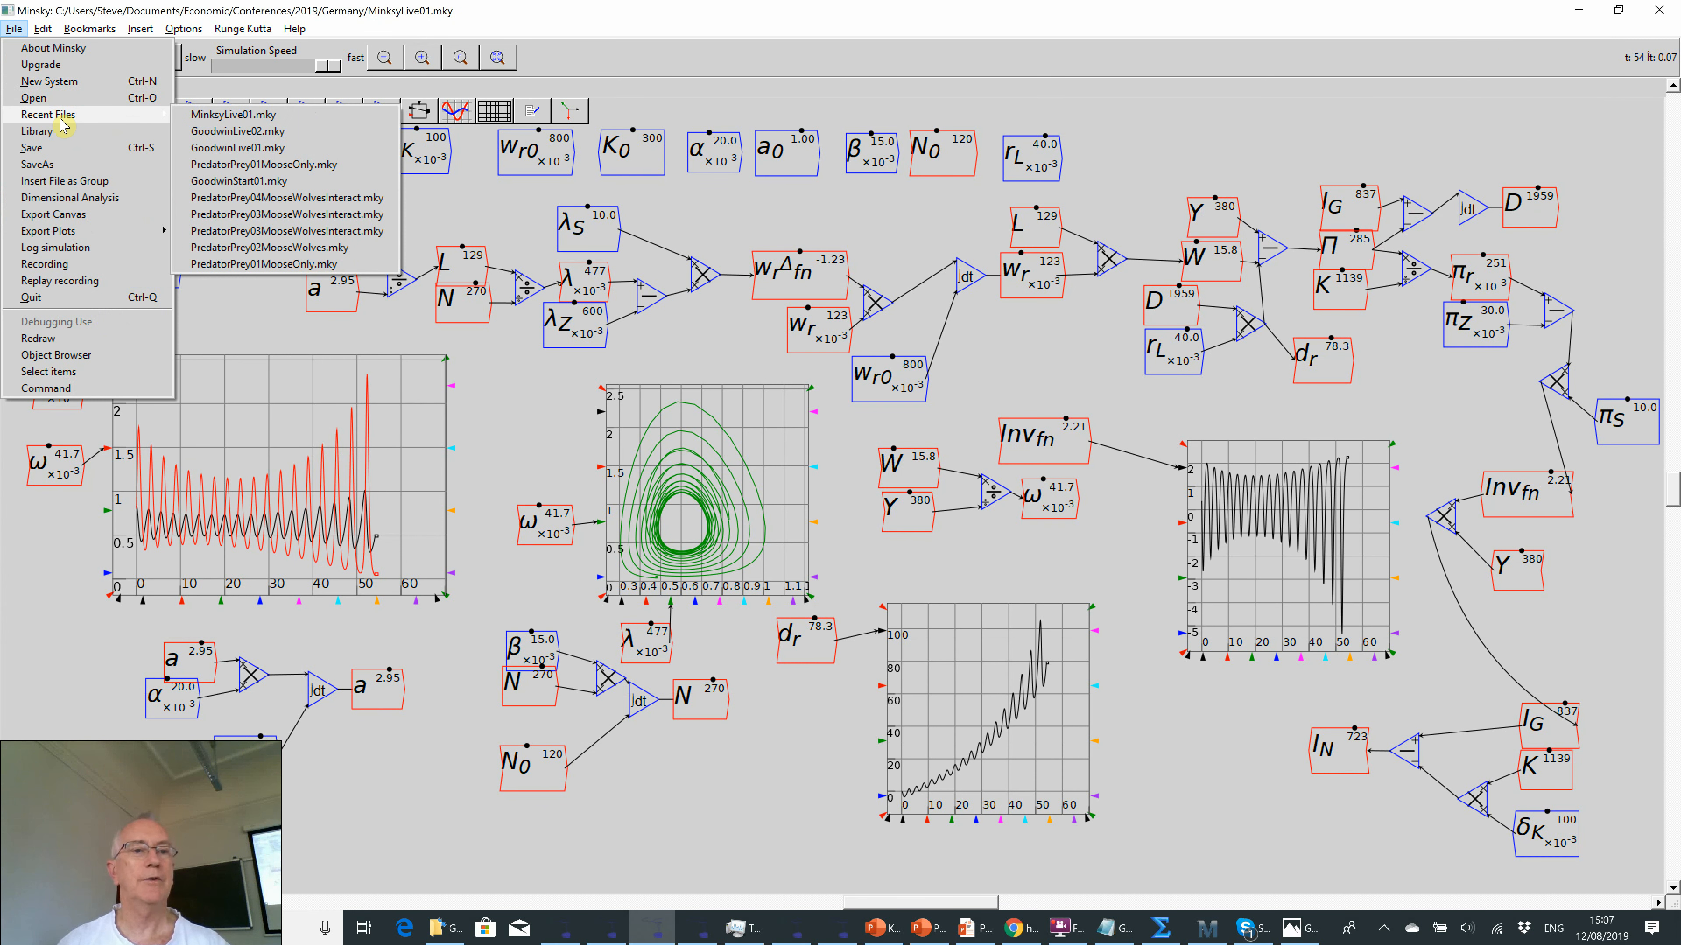
pyautogui.click(51, 99)
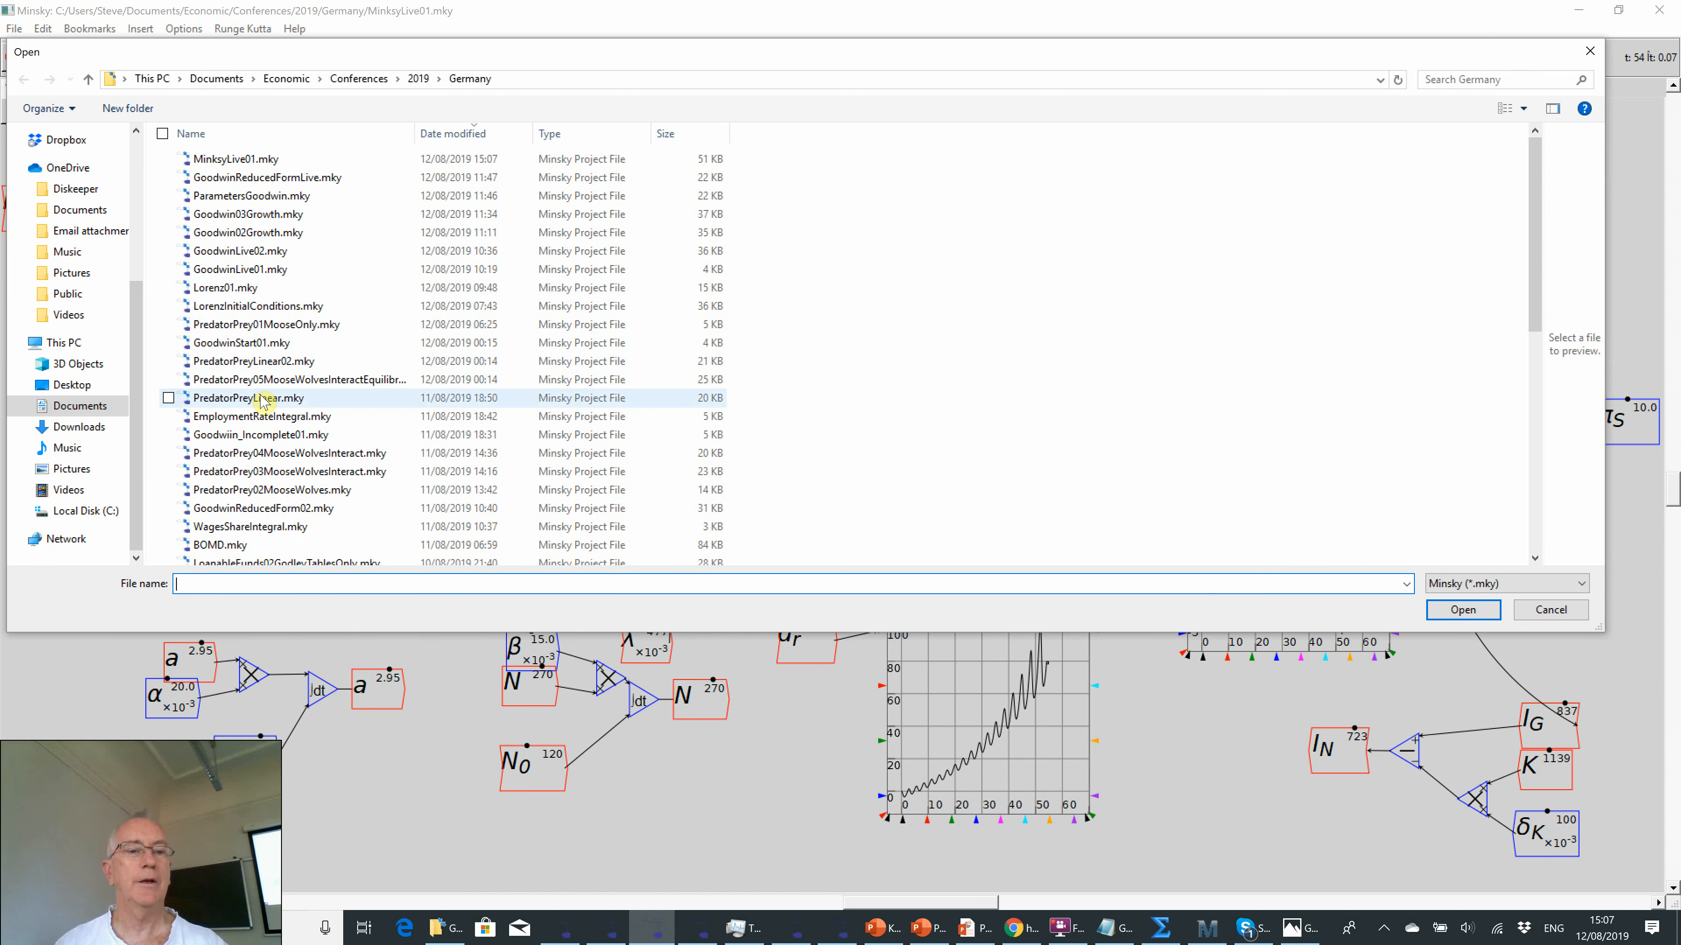
pyautogui.click(268, 159)
pyautogui.scroll(-3, 268, 161)
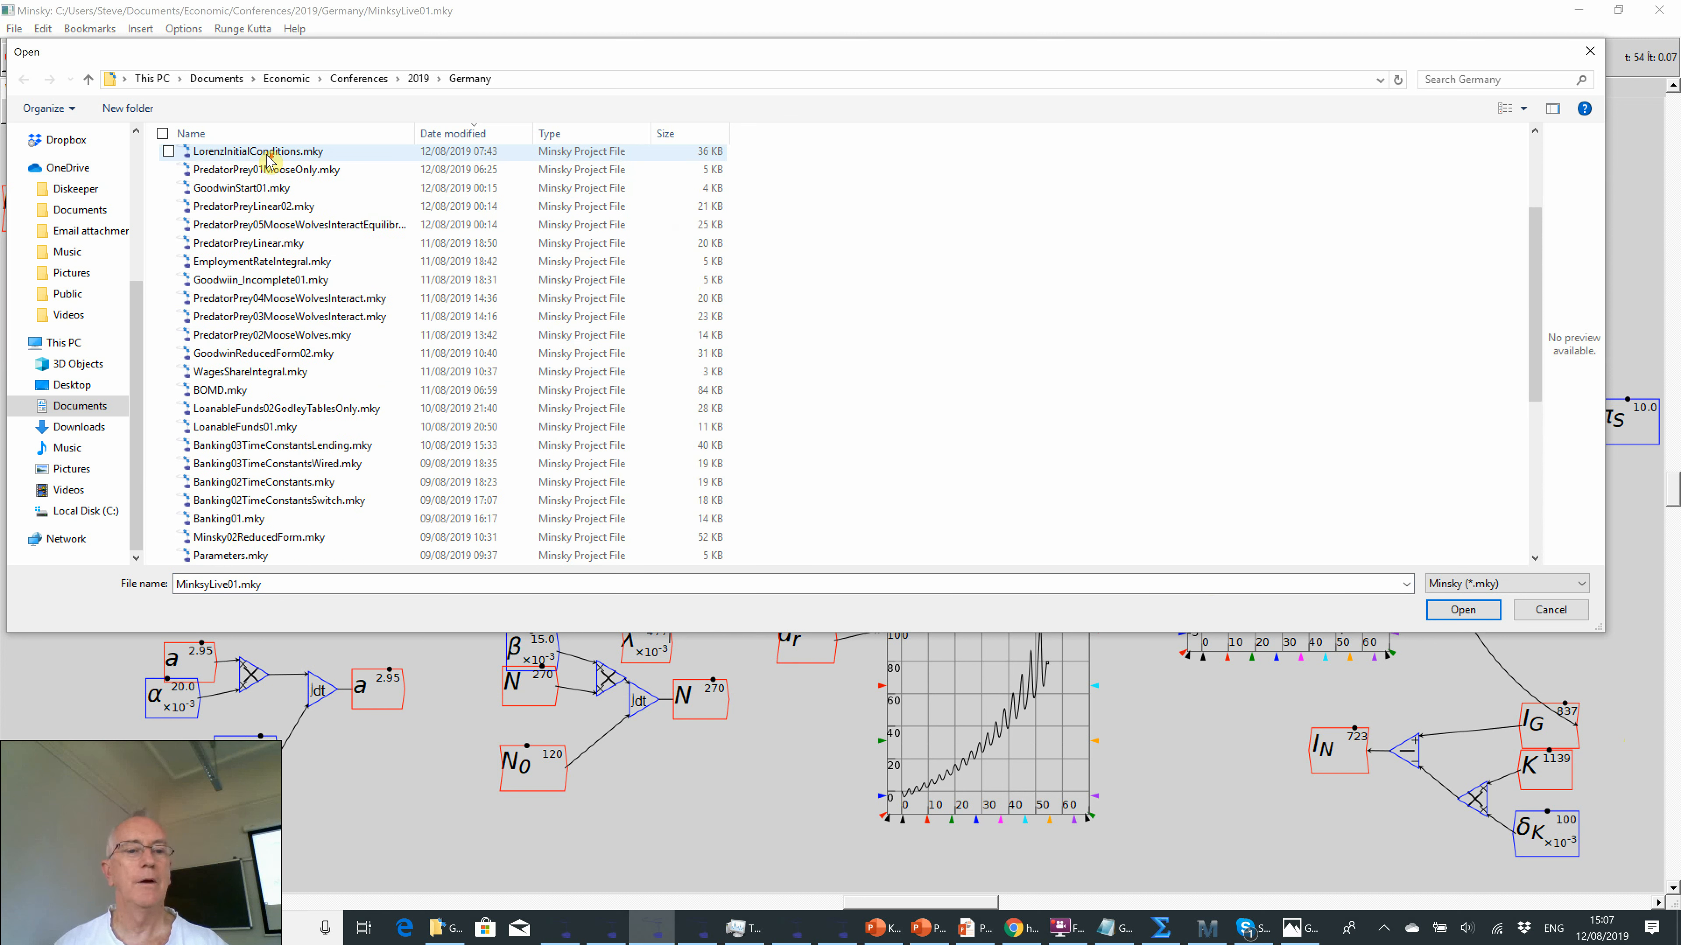
pyautogui.scroll(-6, 267, 159)
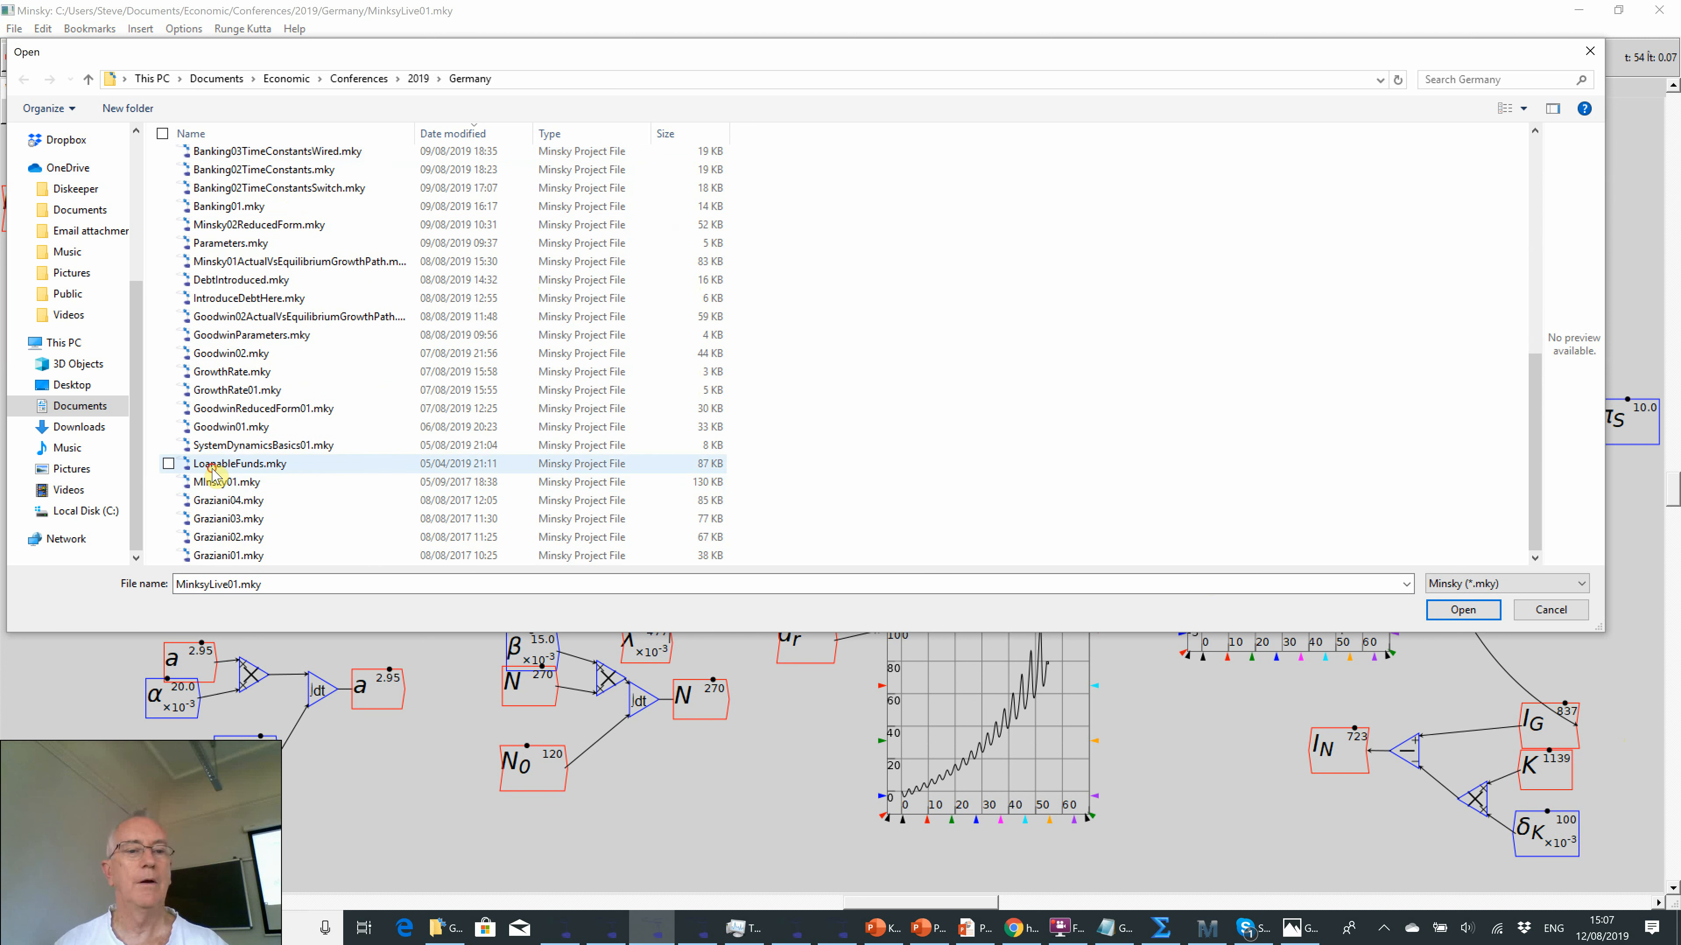
pyautogui.click(214, 482)
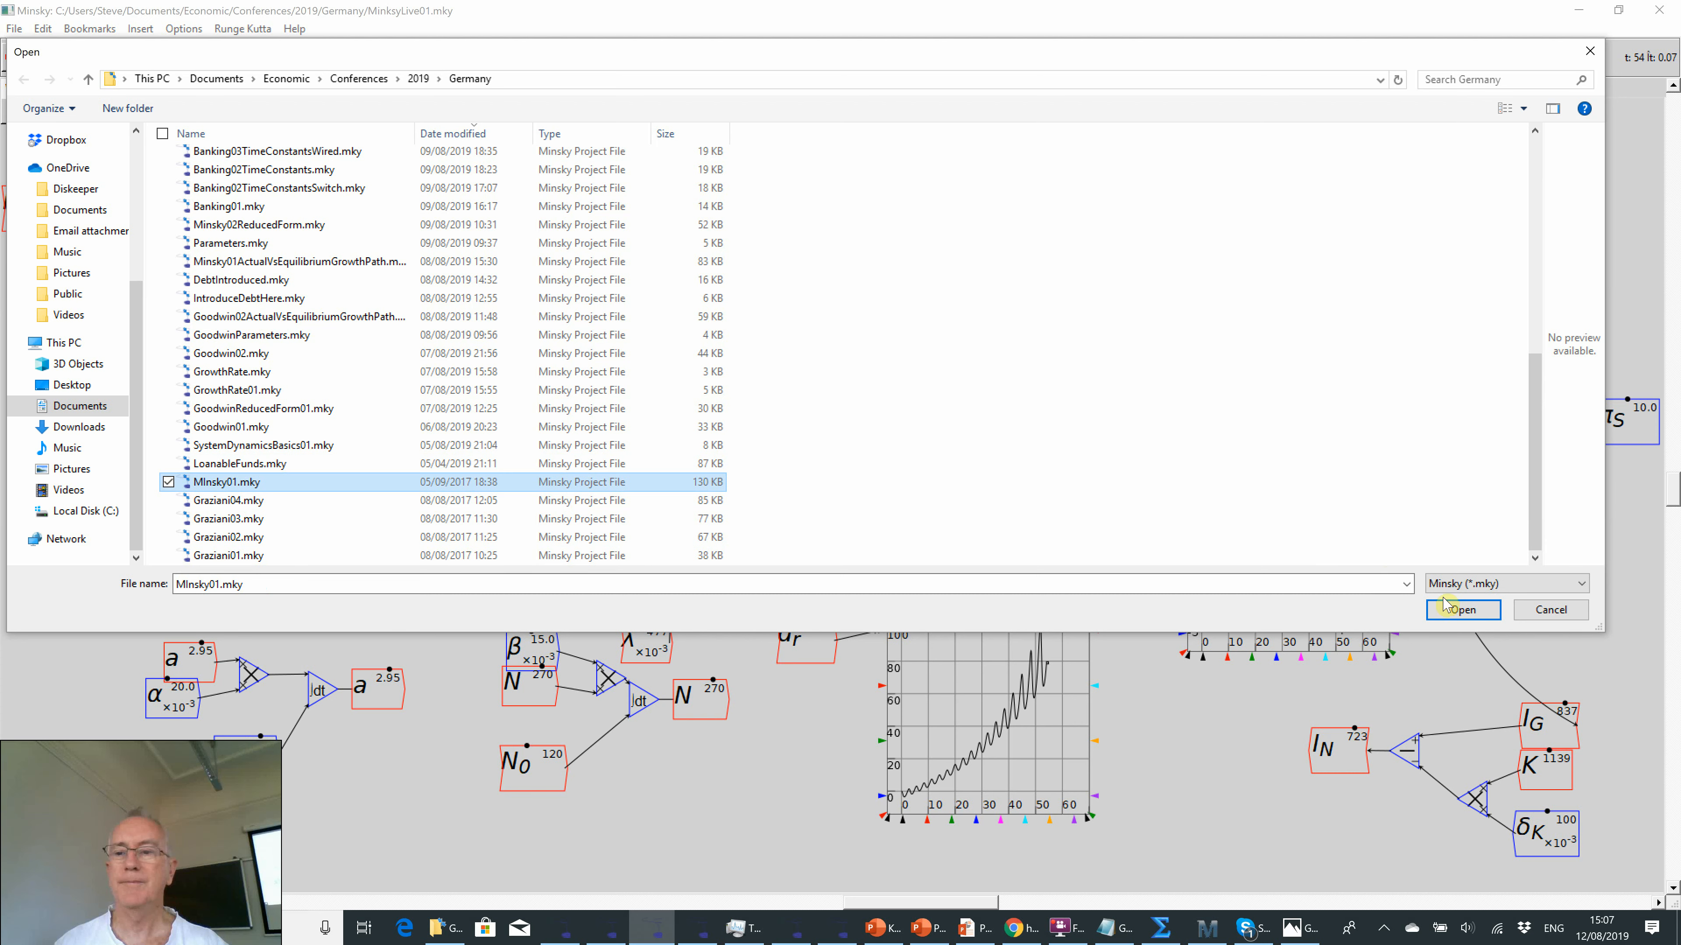
pyautogui.click(1449, 612)
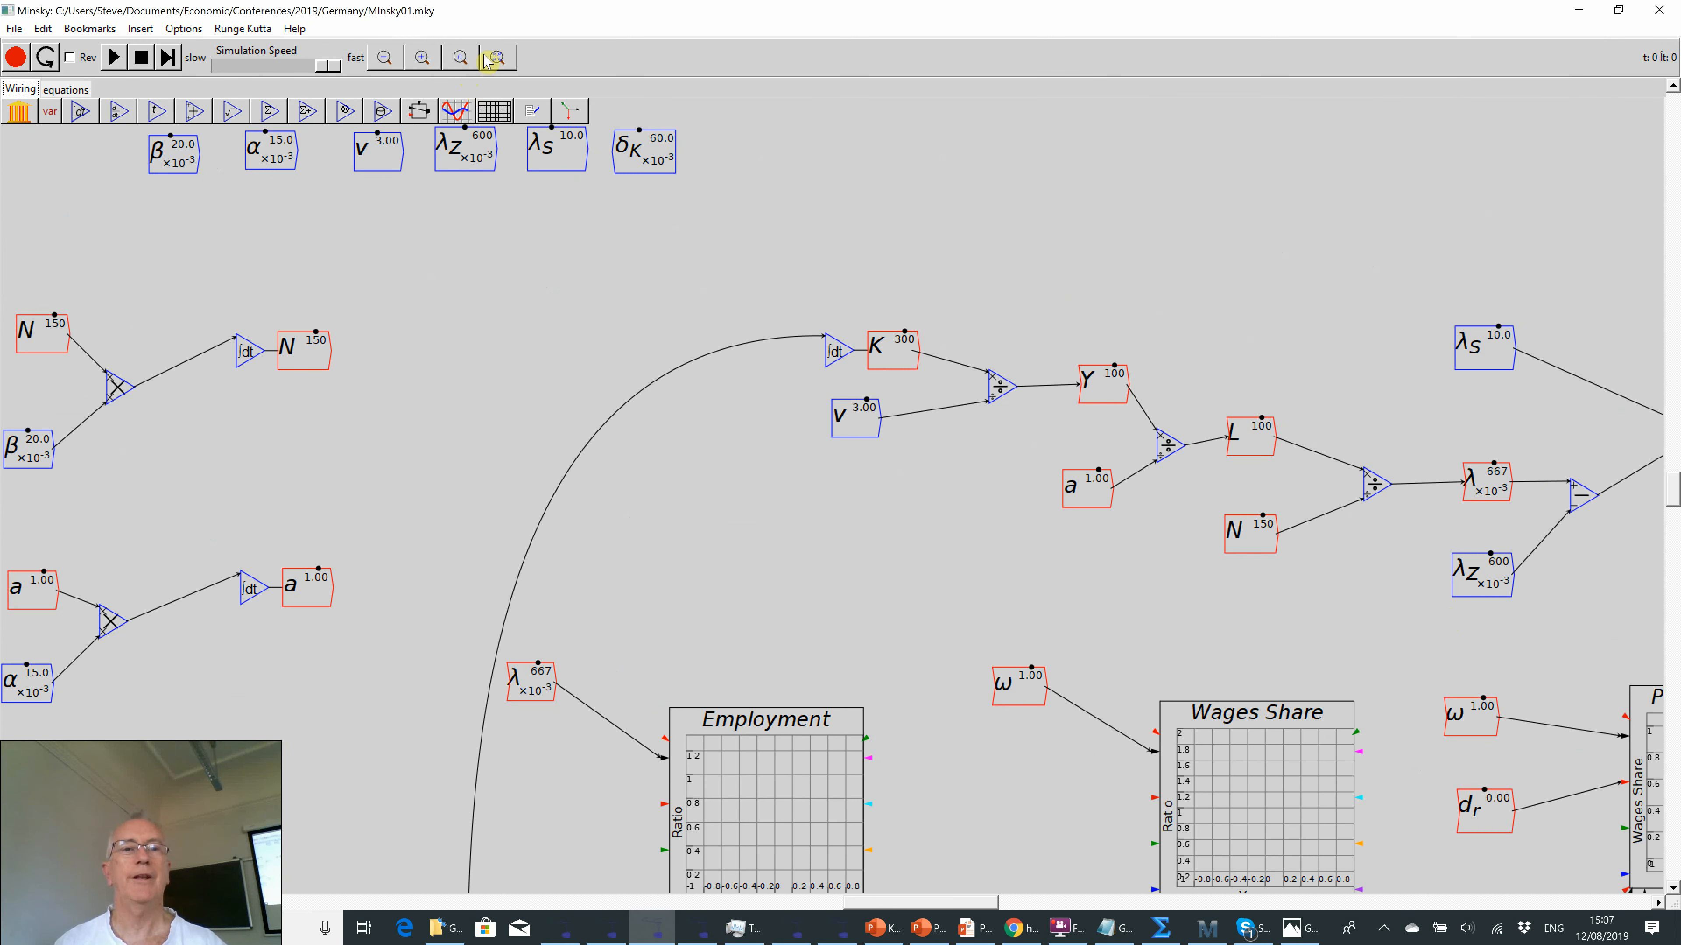
pyautogui.click(507, 58)
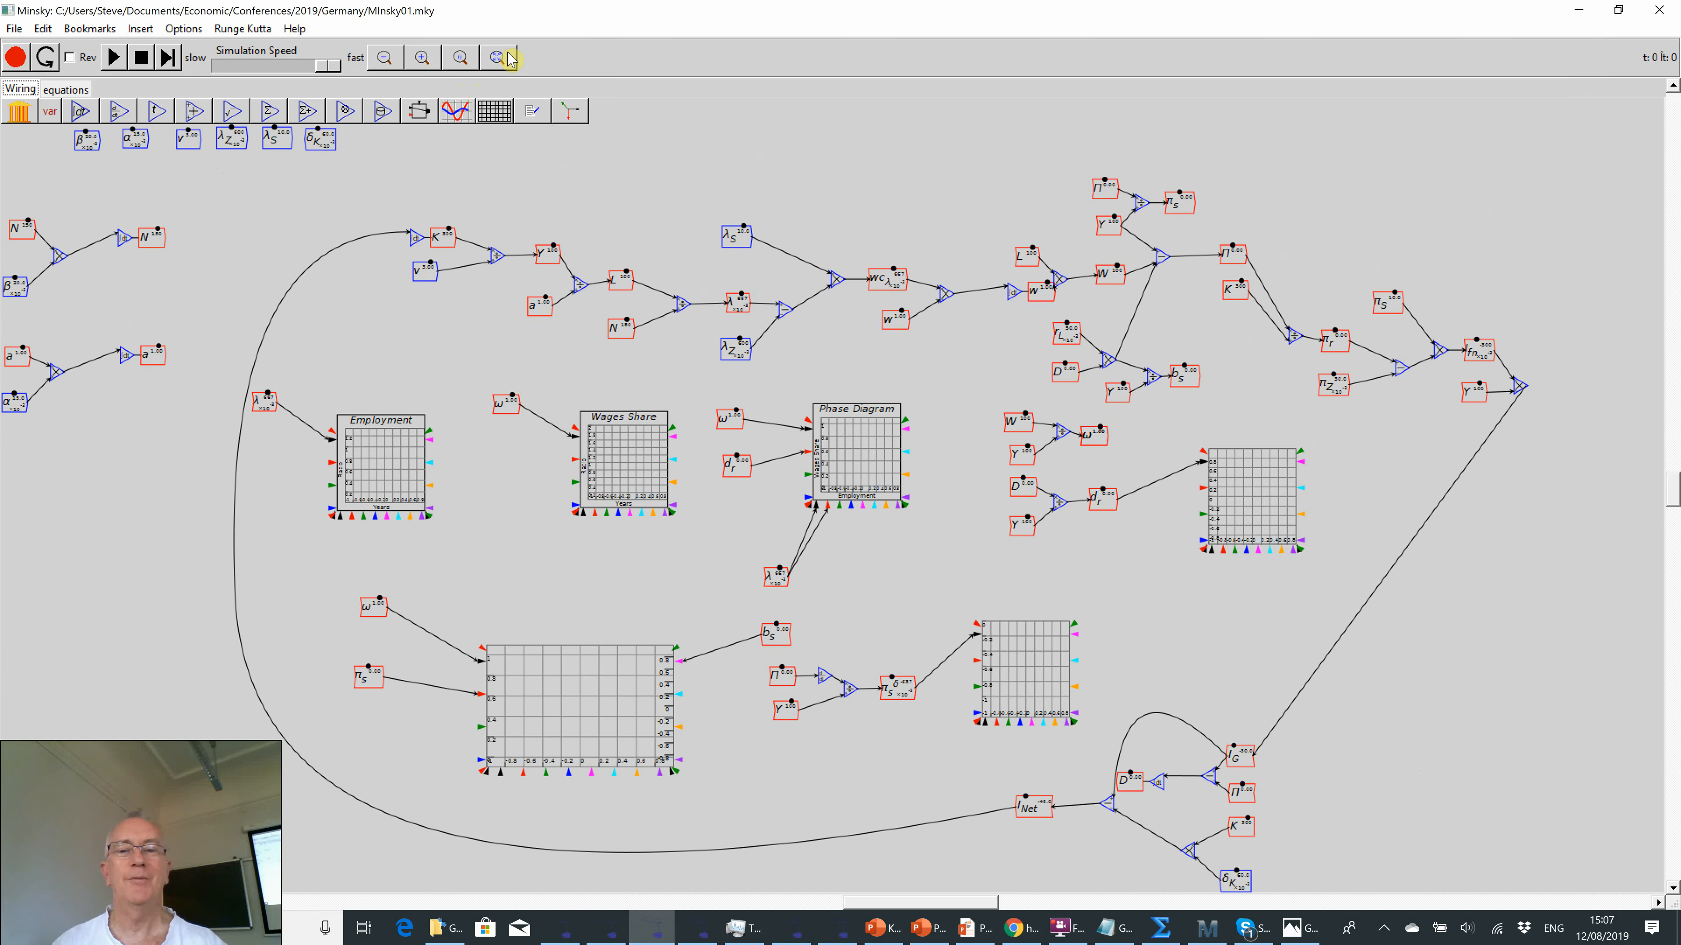
pyautogui.hotkey('alt', 'Tab')
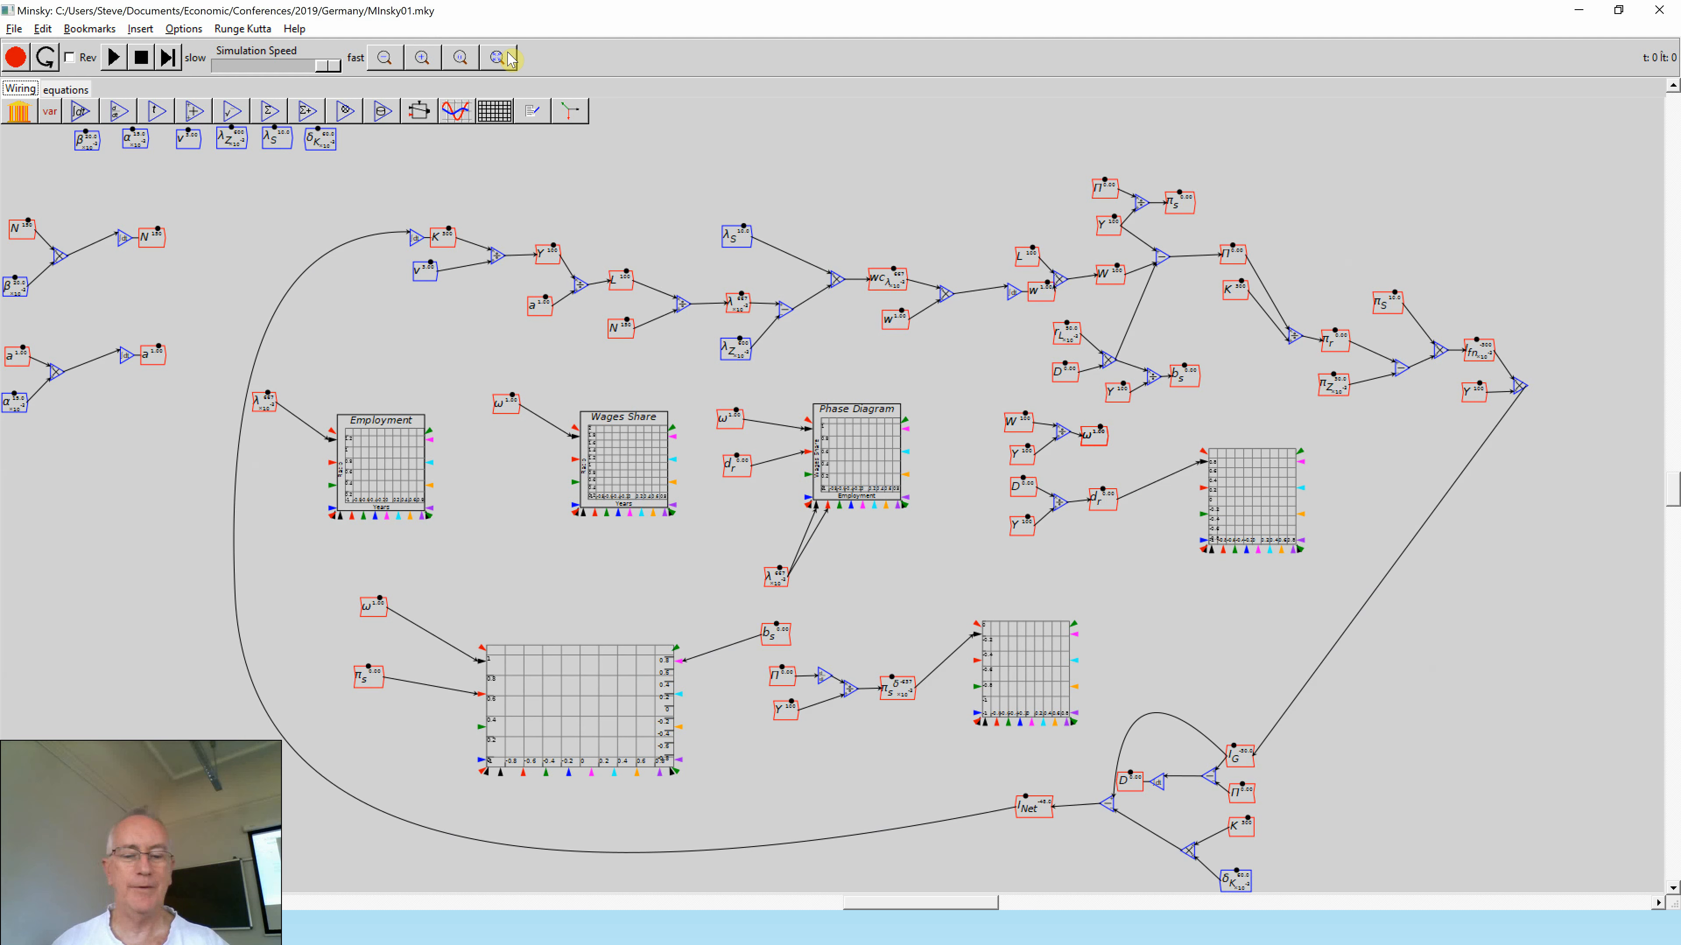
# - Open the model Minsky01ActualVsEquilibriumGrowthPath.mky from the Germany folder and fit it to the canvas
pyautogui.hotkey('ctrl', 'o')
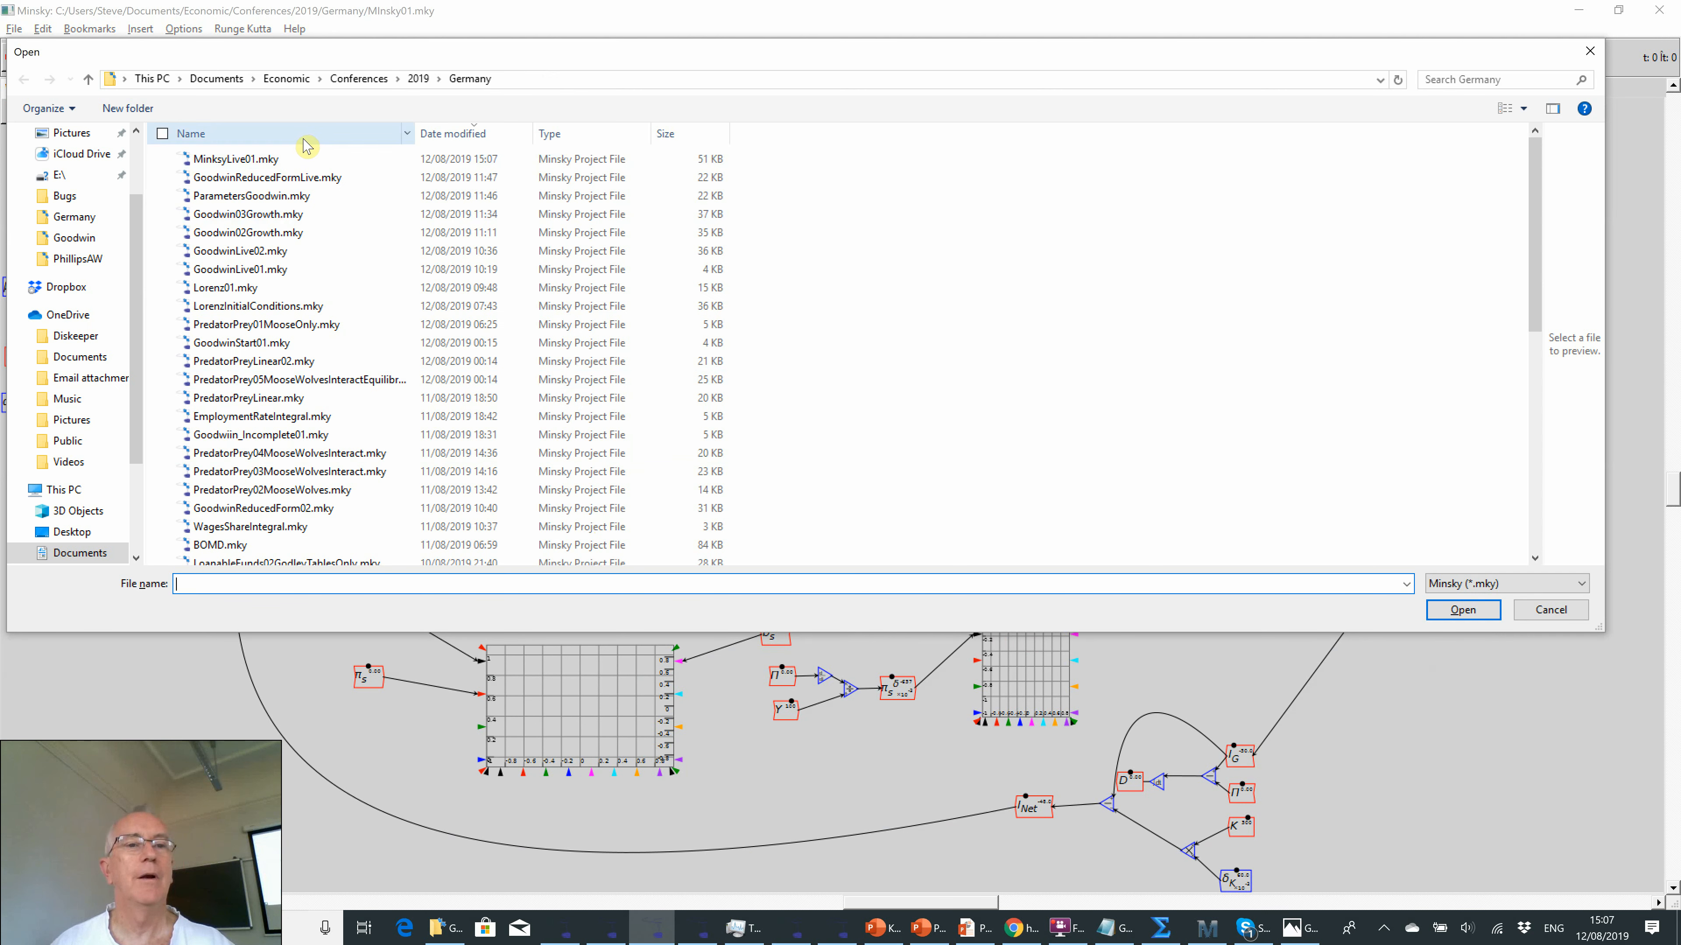
pyautogui.click(306, 141)
pyautogui.scroll(-5, 263, 270)
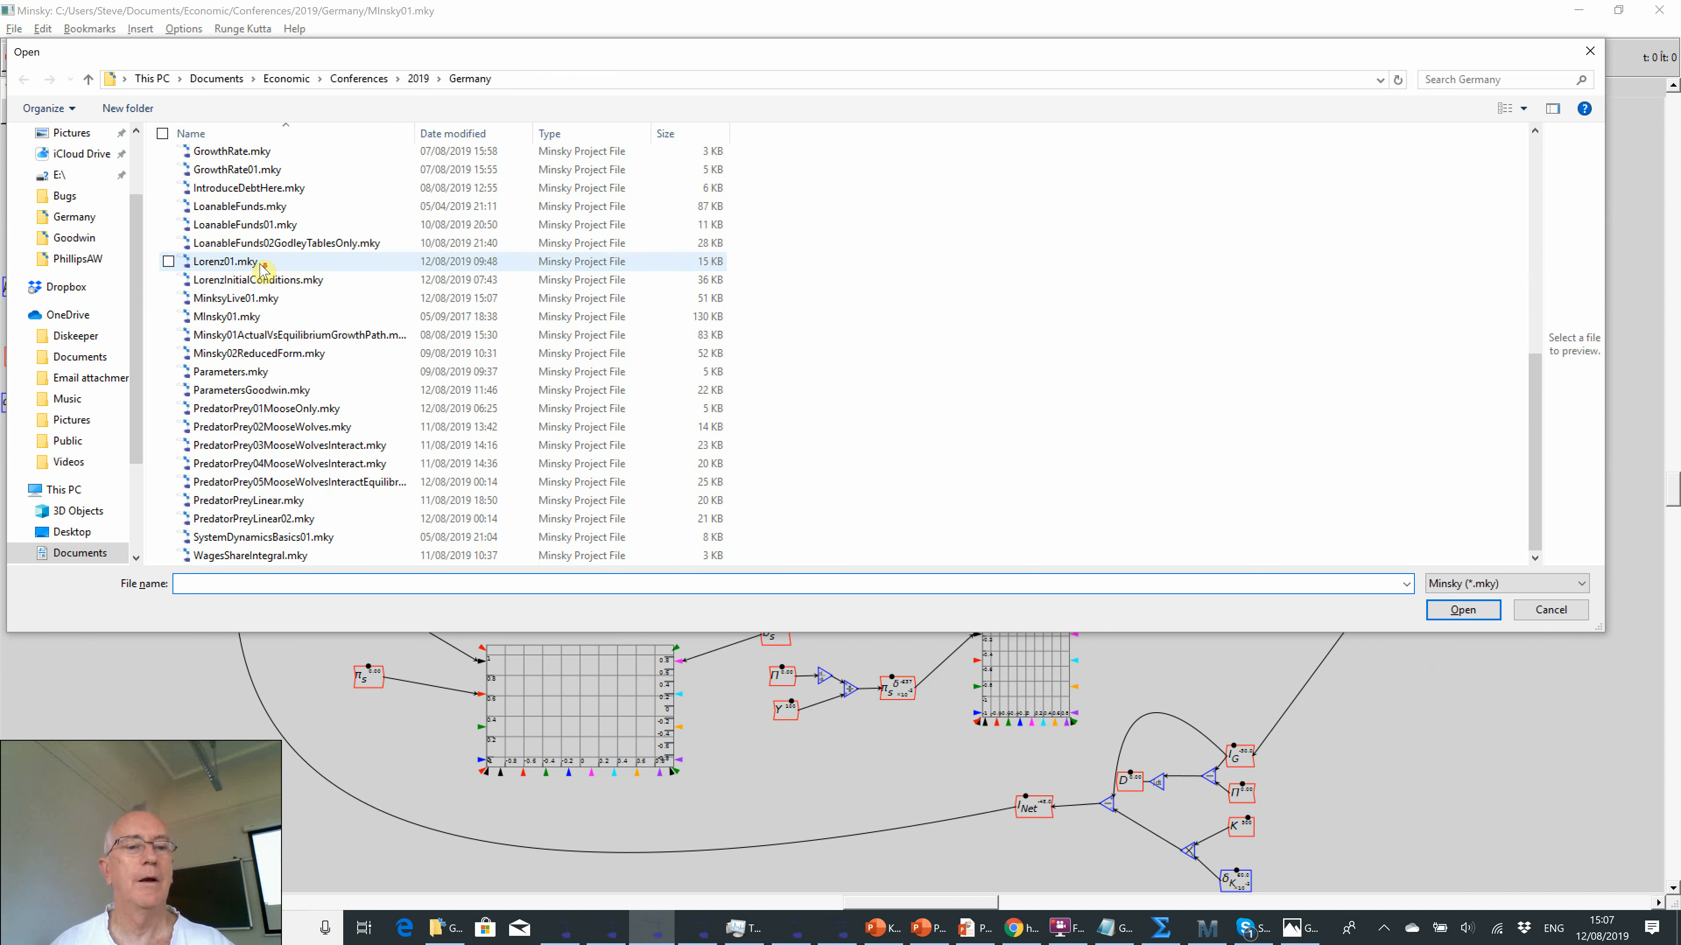
pyautogui.click(256, 338)
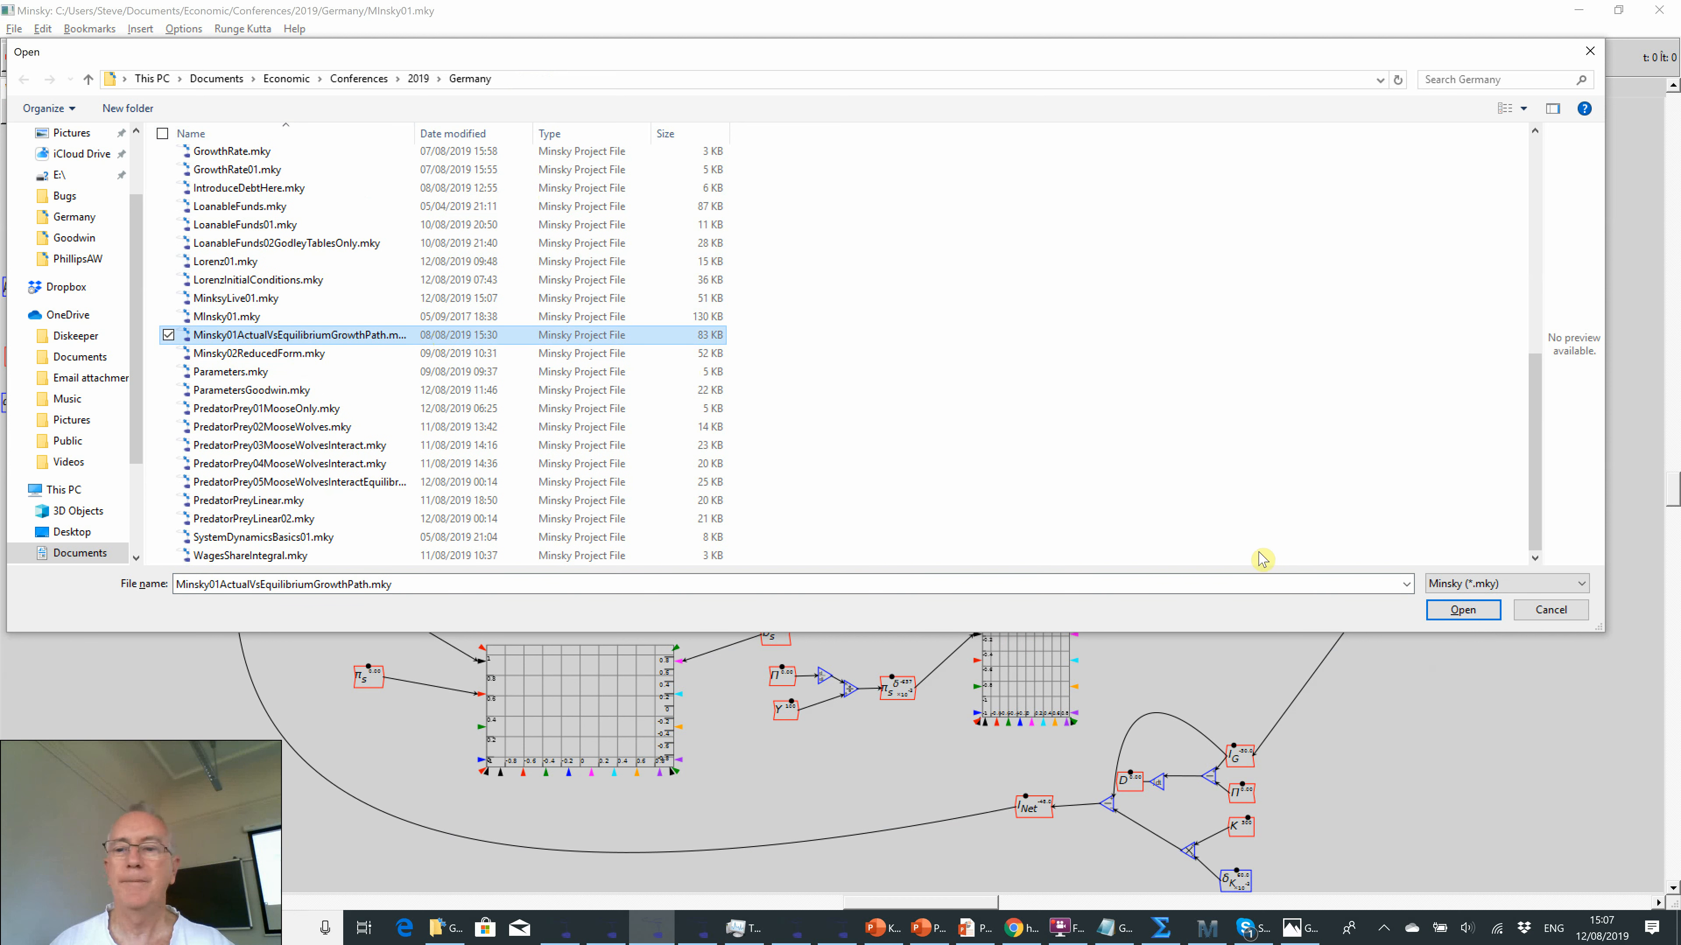
pyautogui.click(1431, 612)
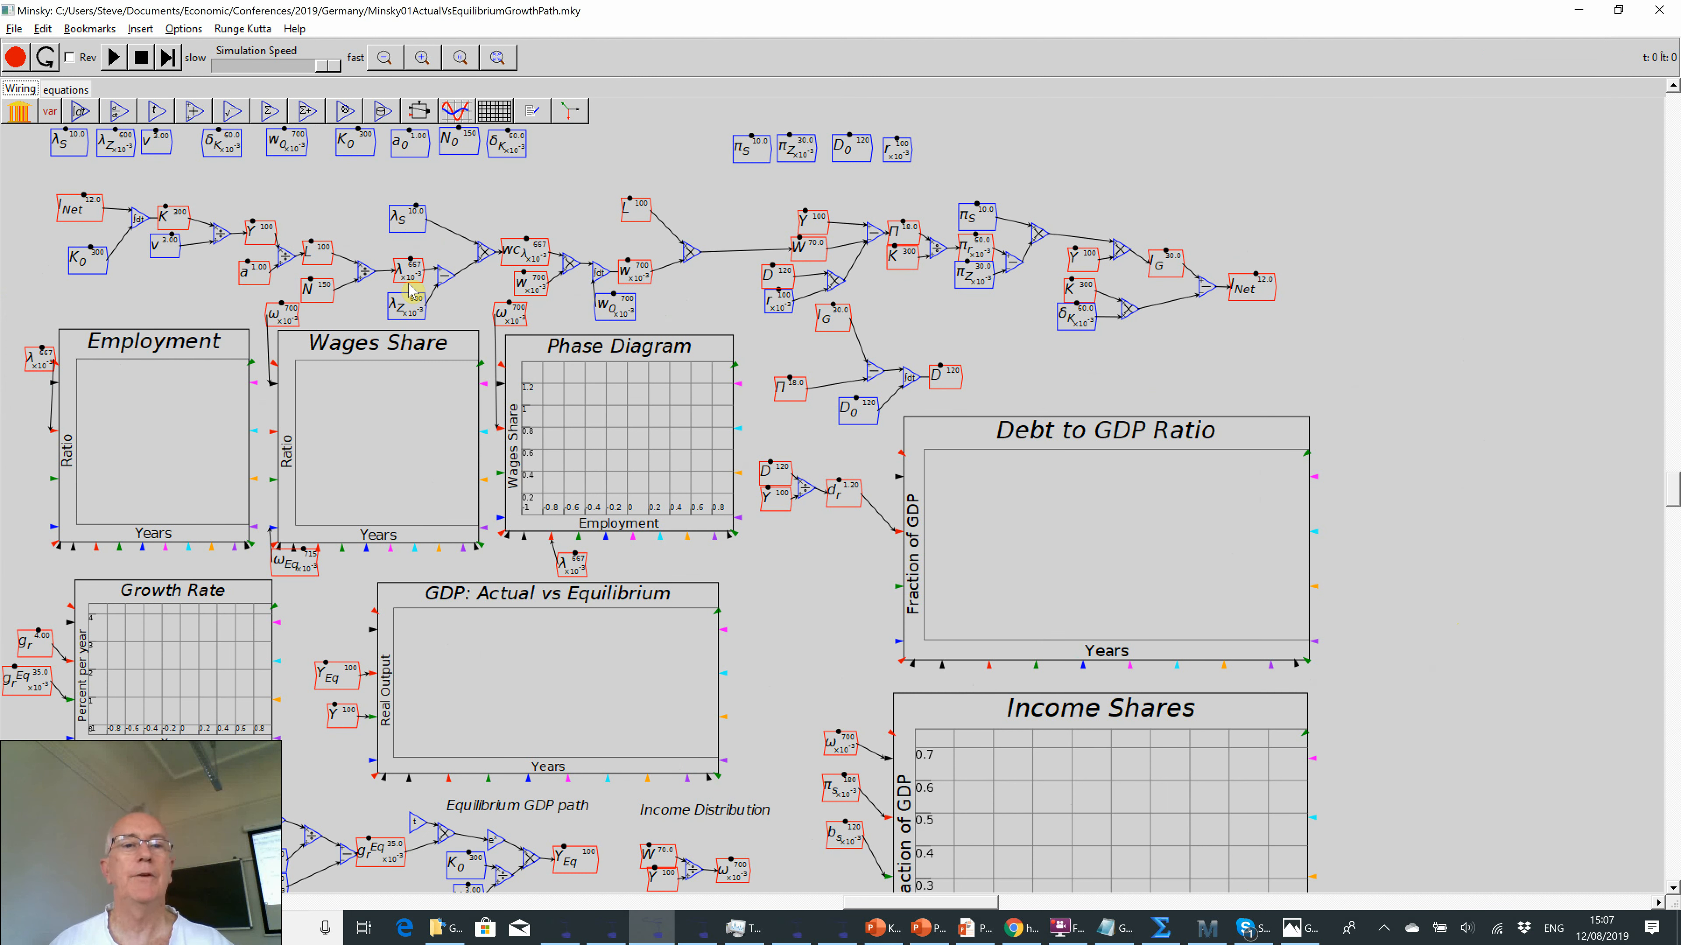
pyautogui.click(494, 59)
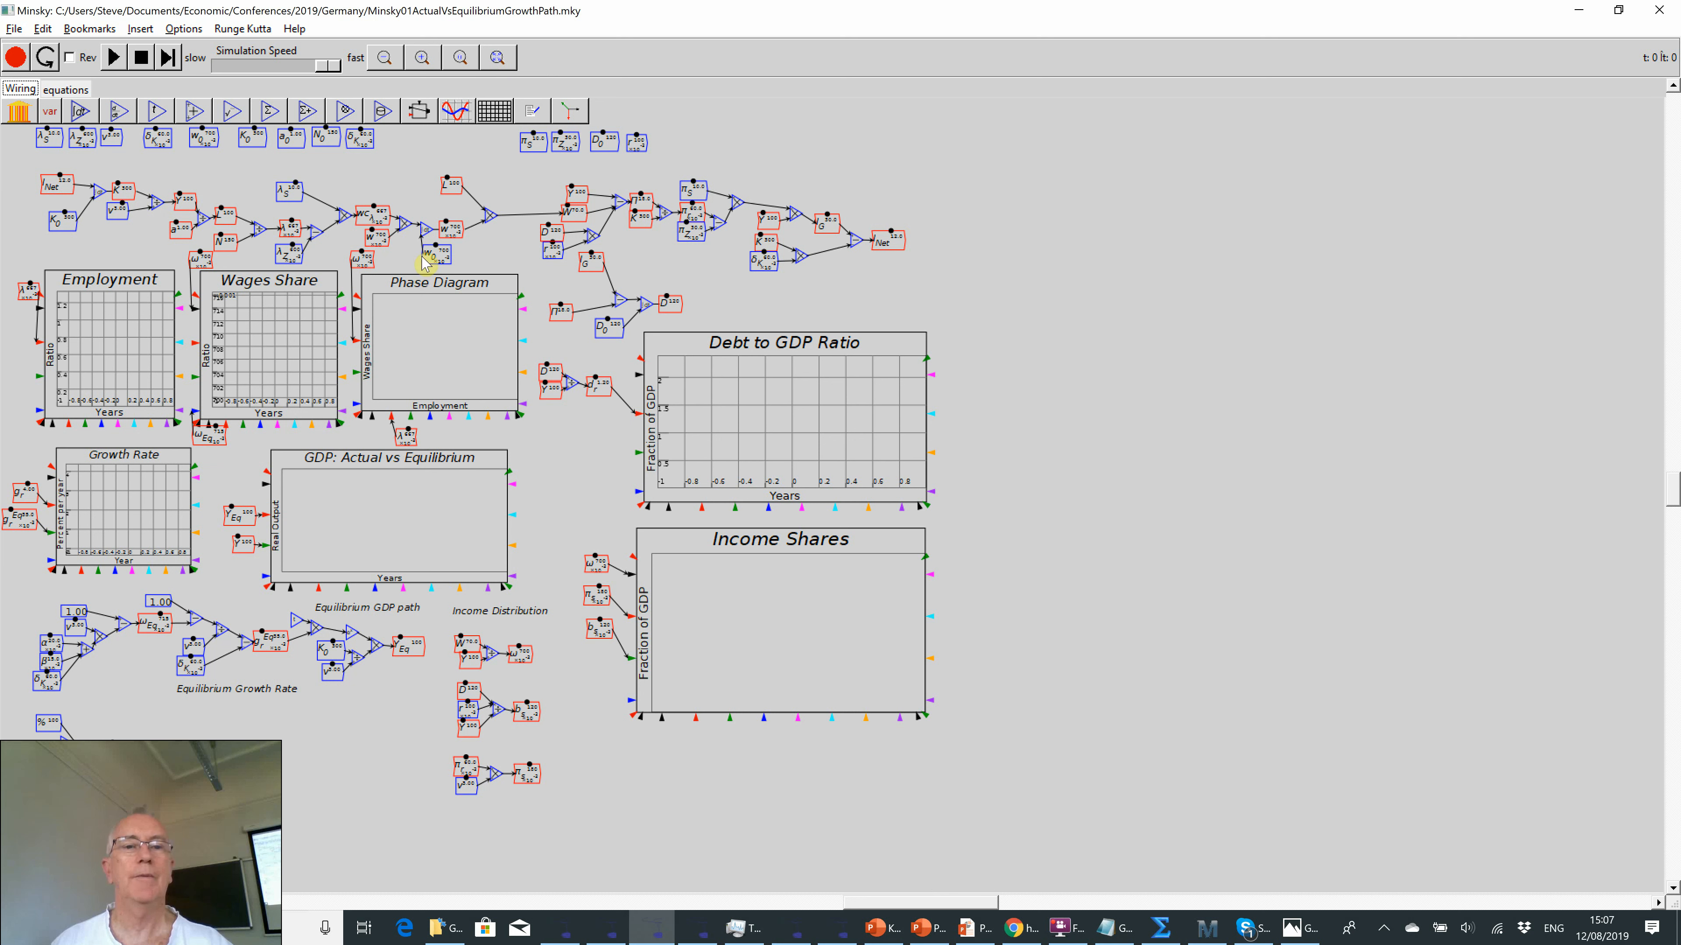
# - Examine the opened model's wiring and plots both close up and as a complete overview
pyautogui.click(429, 66)
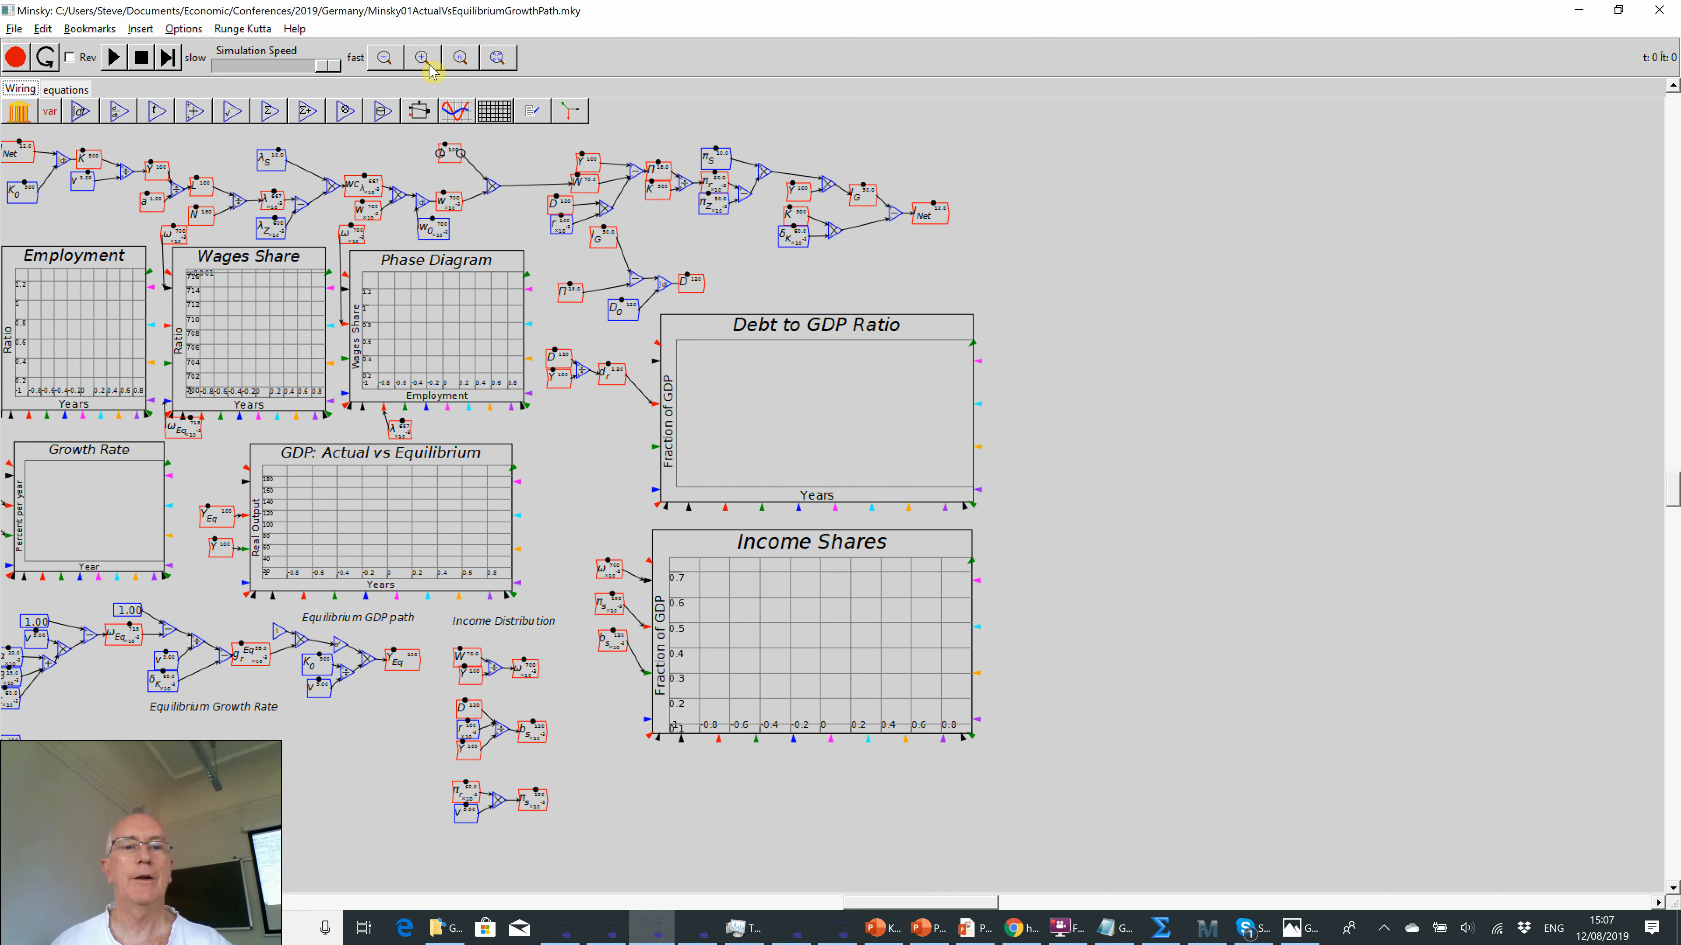
pyautogui.click(429, 65)
pyautogui.click(429, 65)
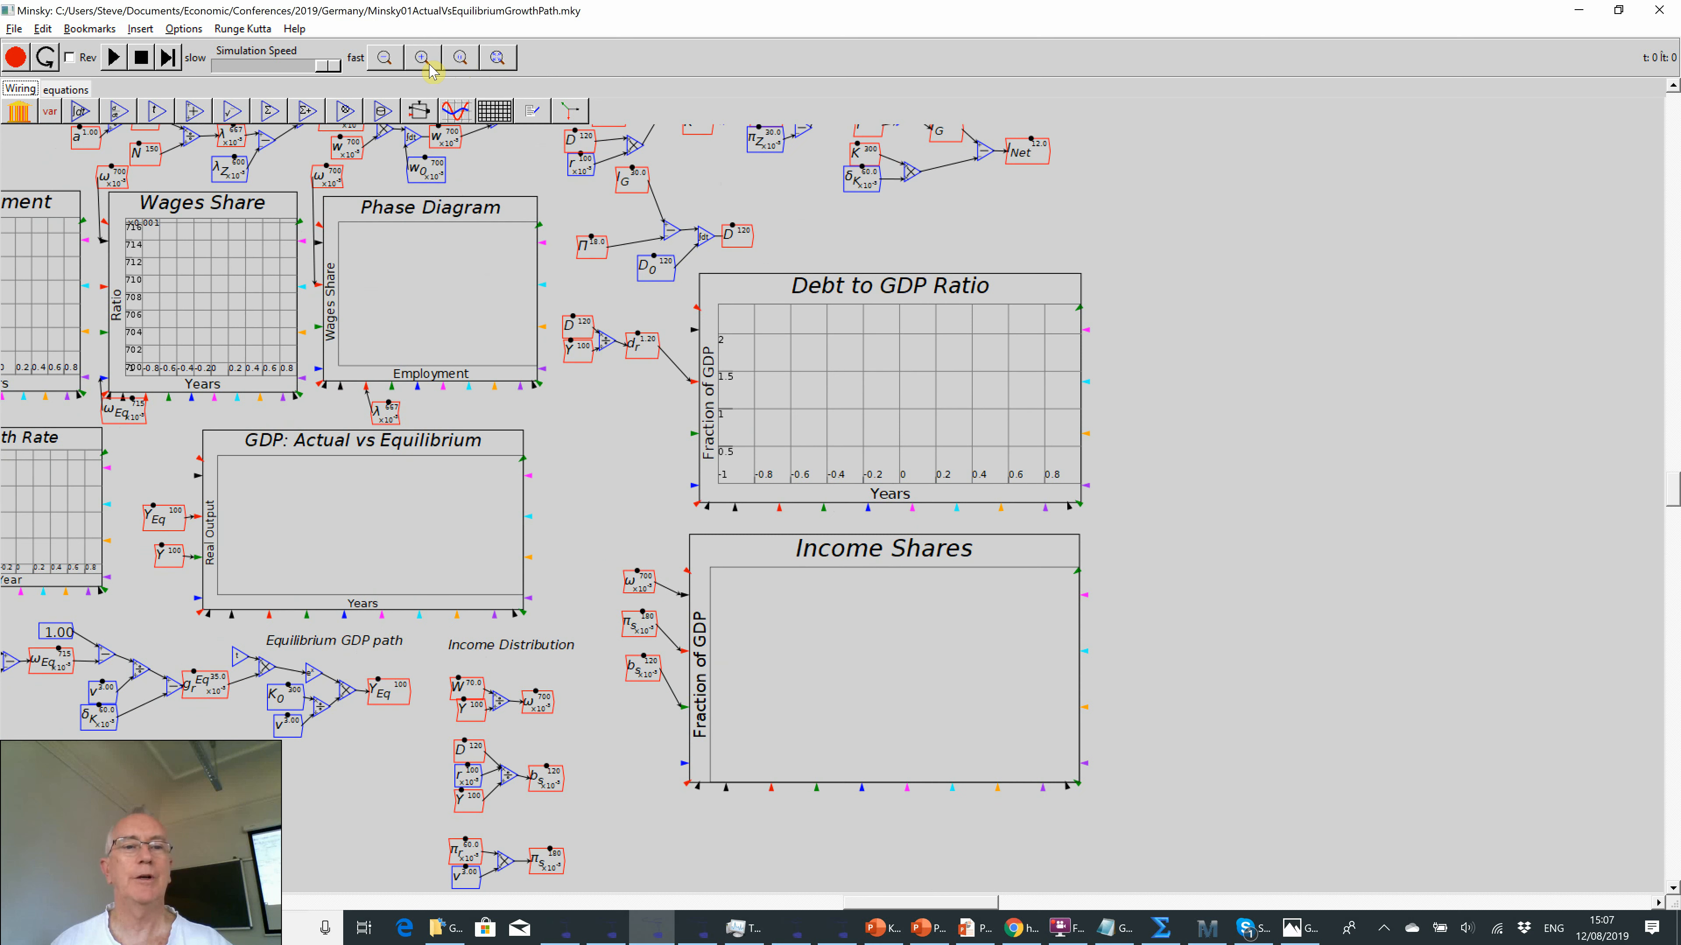
pyautogui.click(429, 66)
pyautogui.click(429, 66)
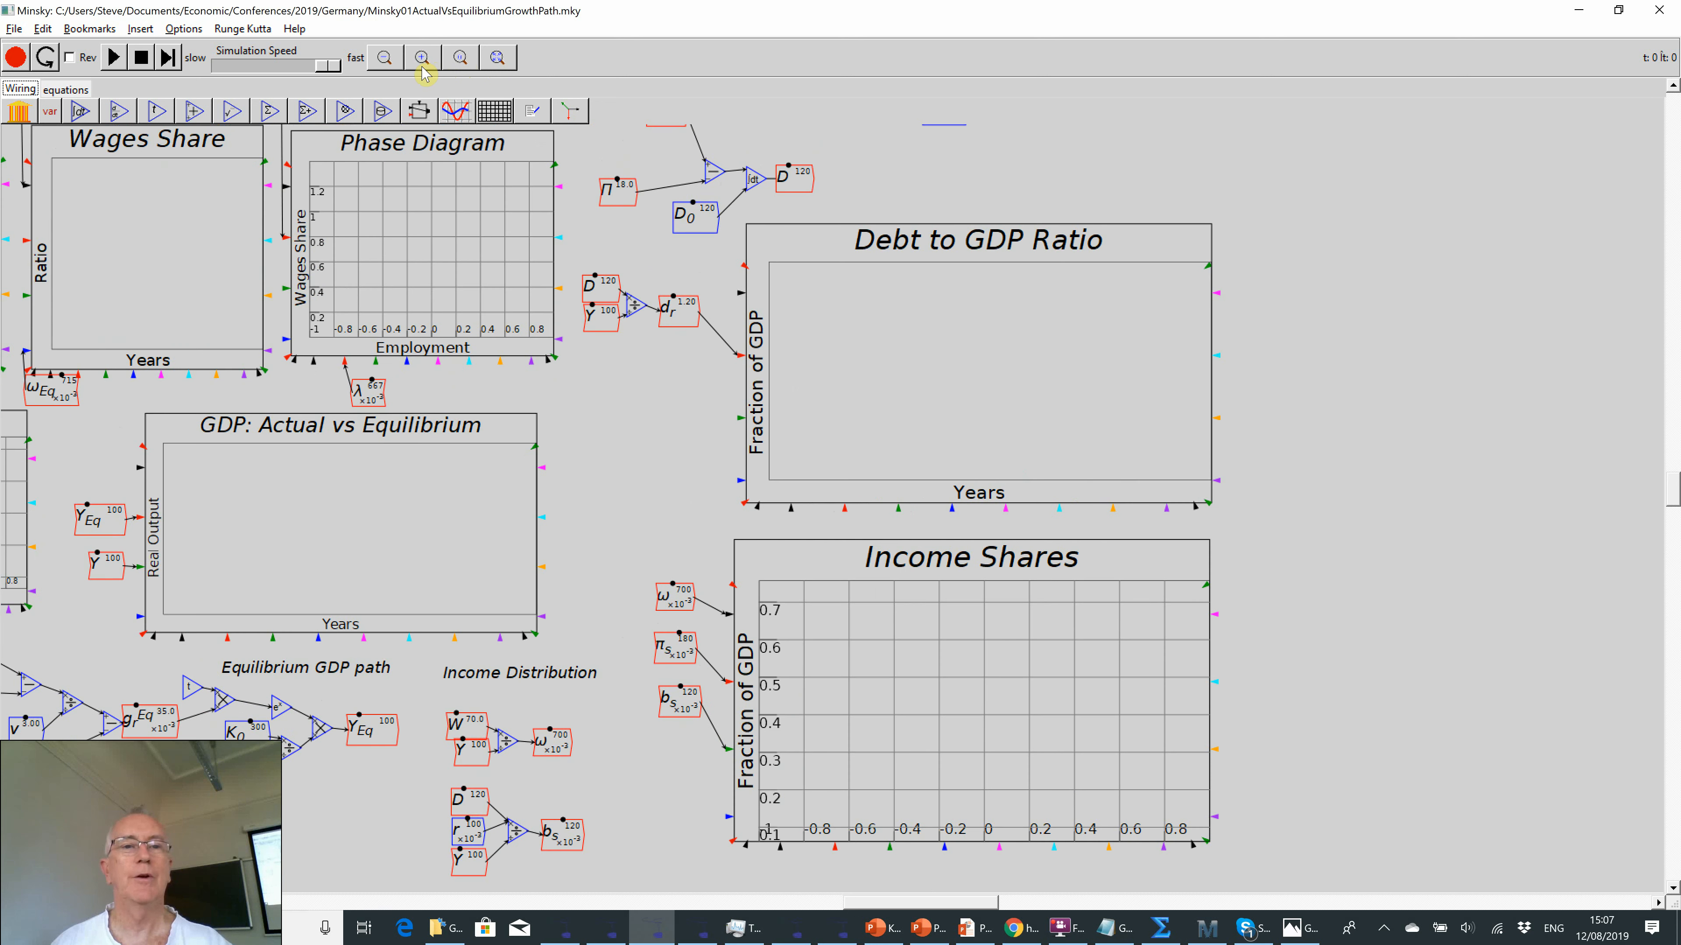
pyautogui.click(424, 69)
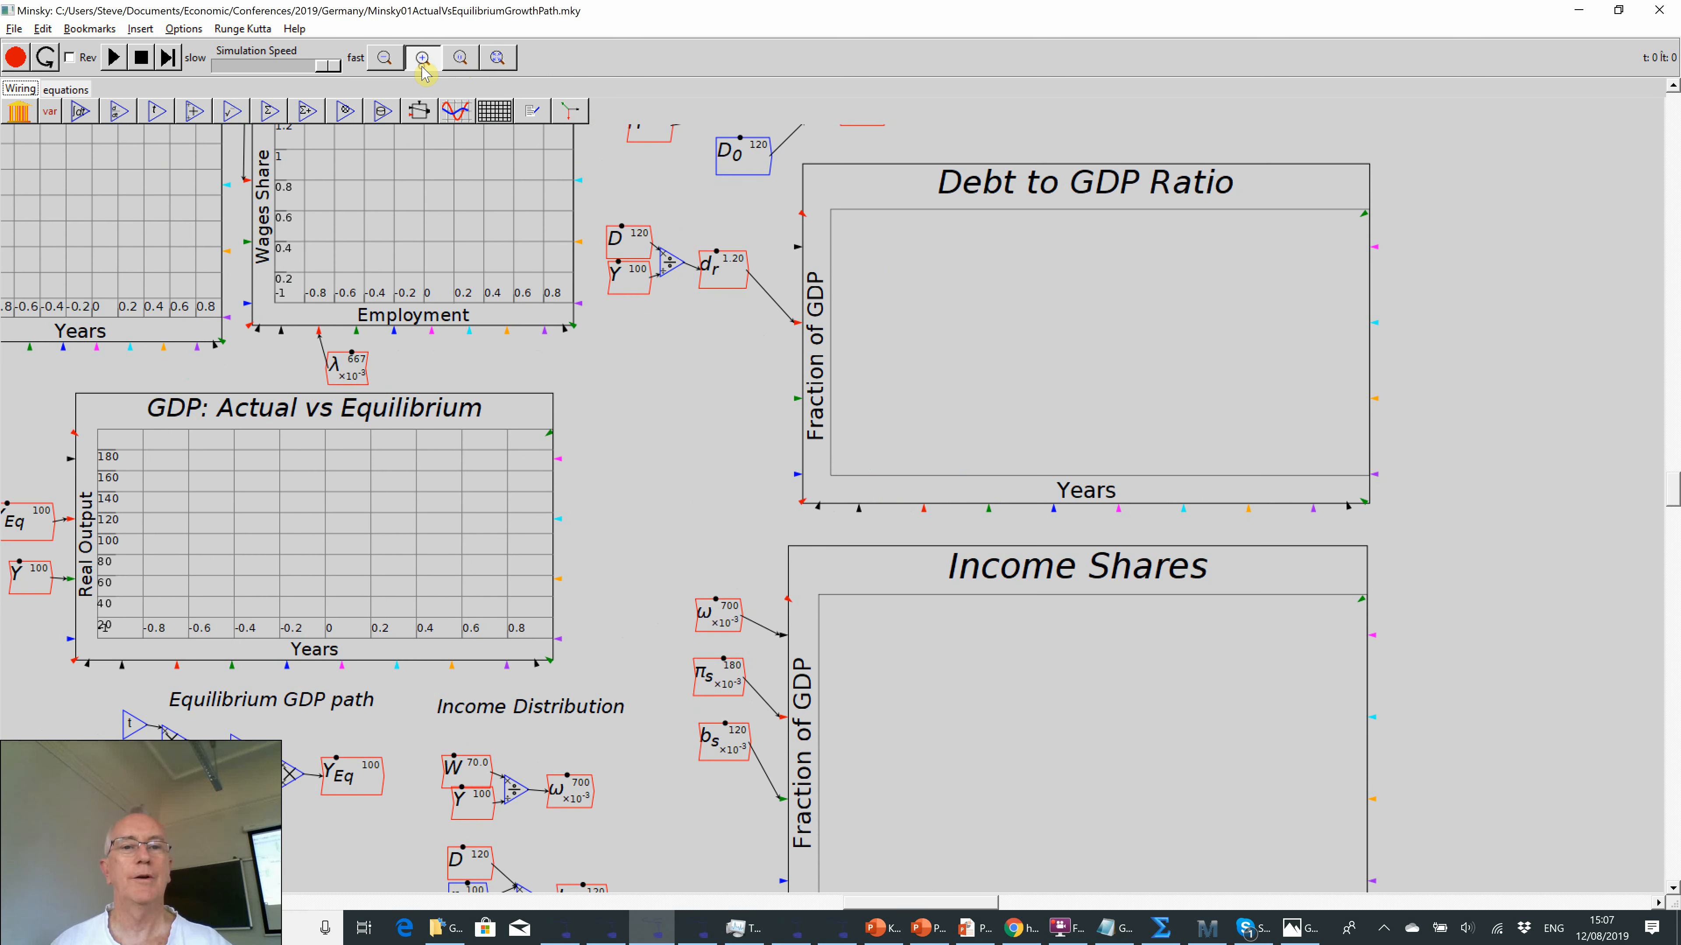
pyautogui.click(423, 69)
pyautogui.click(385, 59)
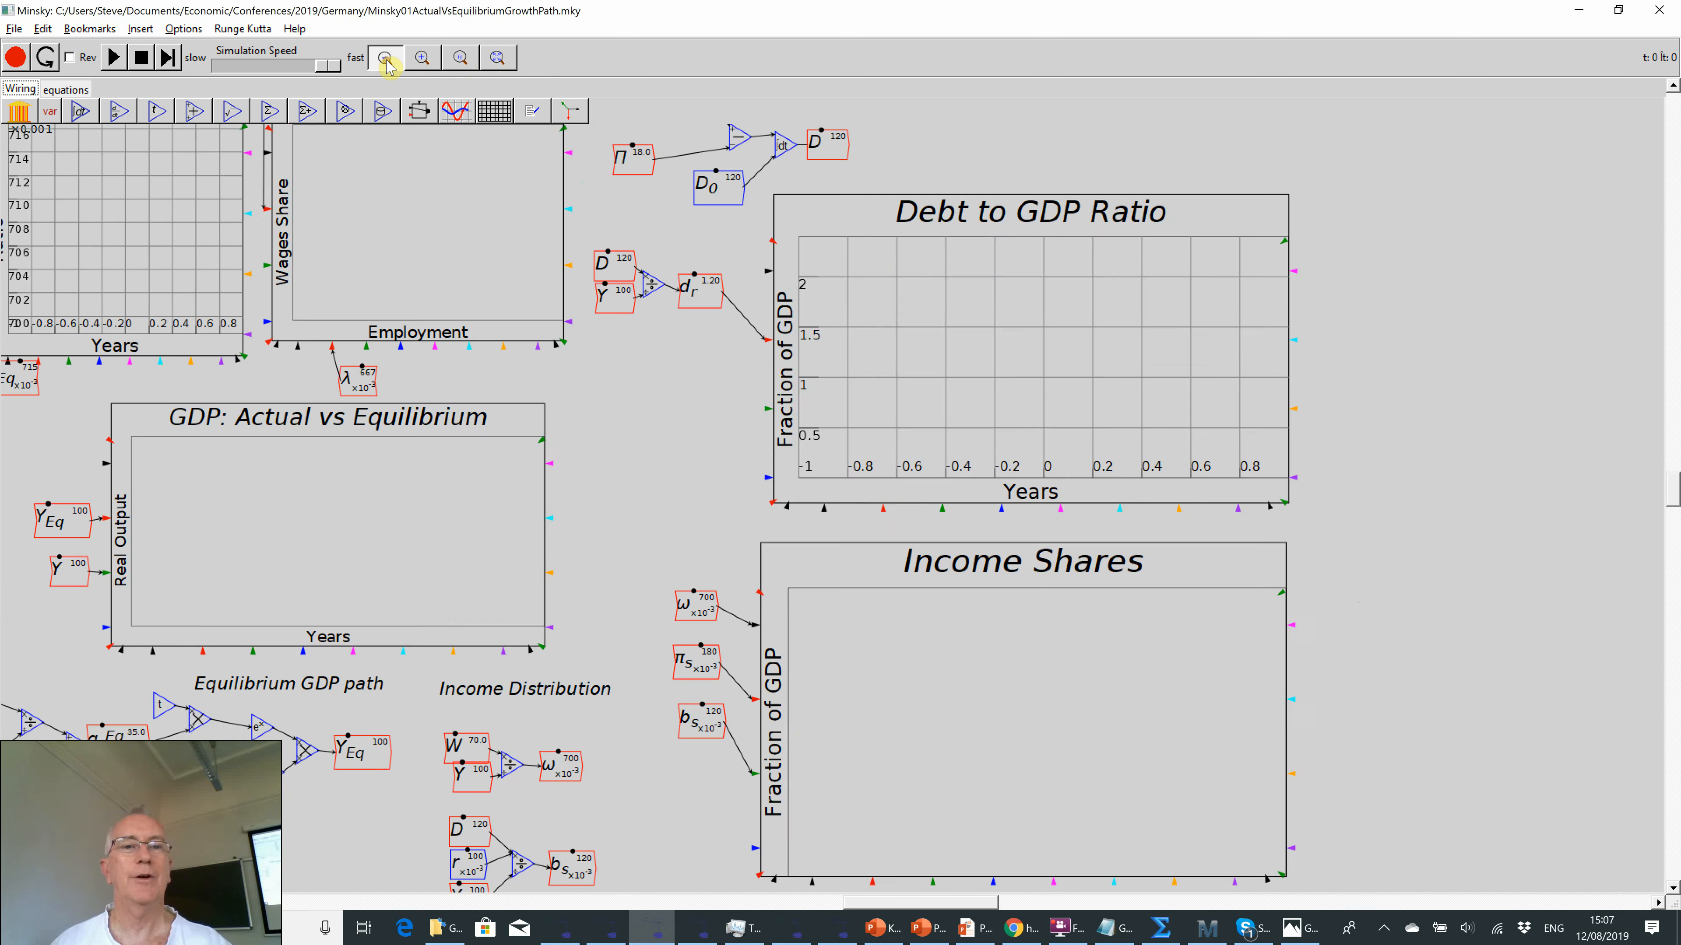
pyautogui.click(385, 60)
pyautogui.click(385, 59)
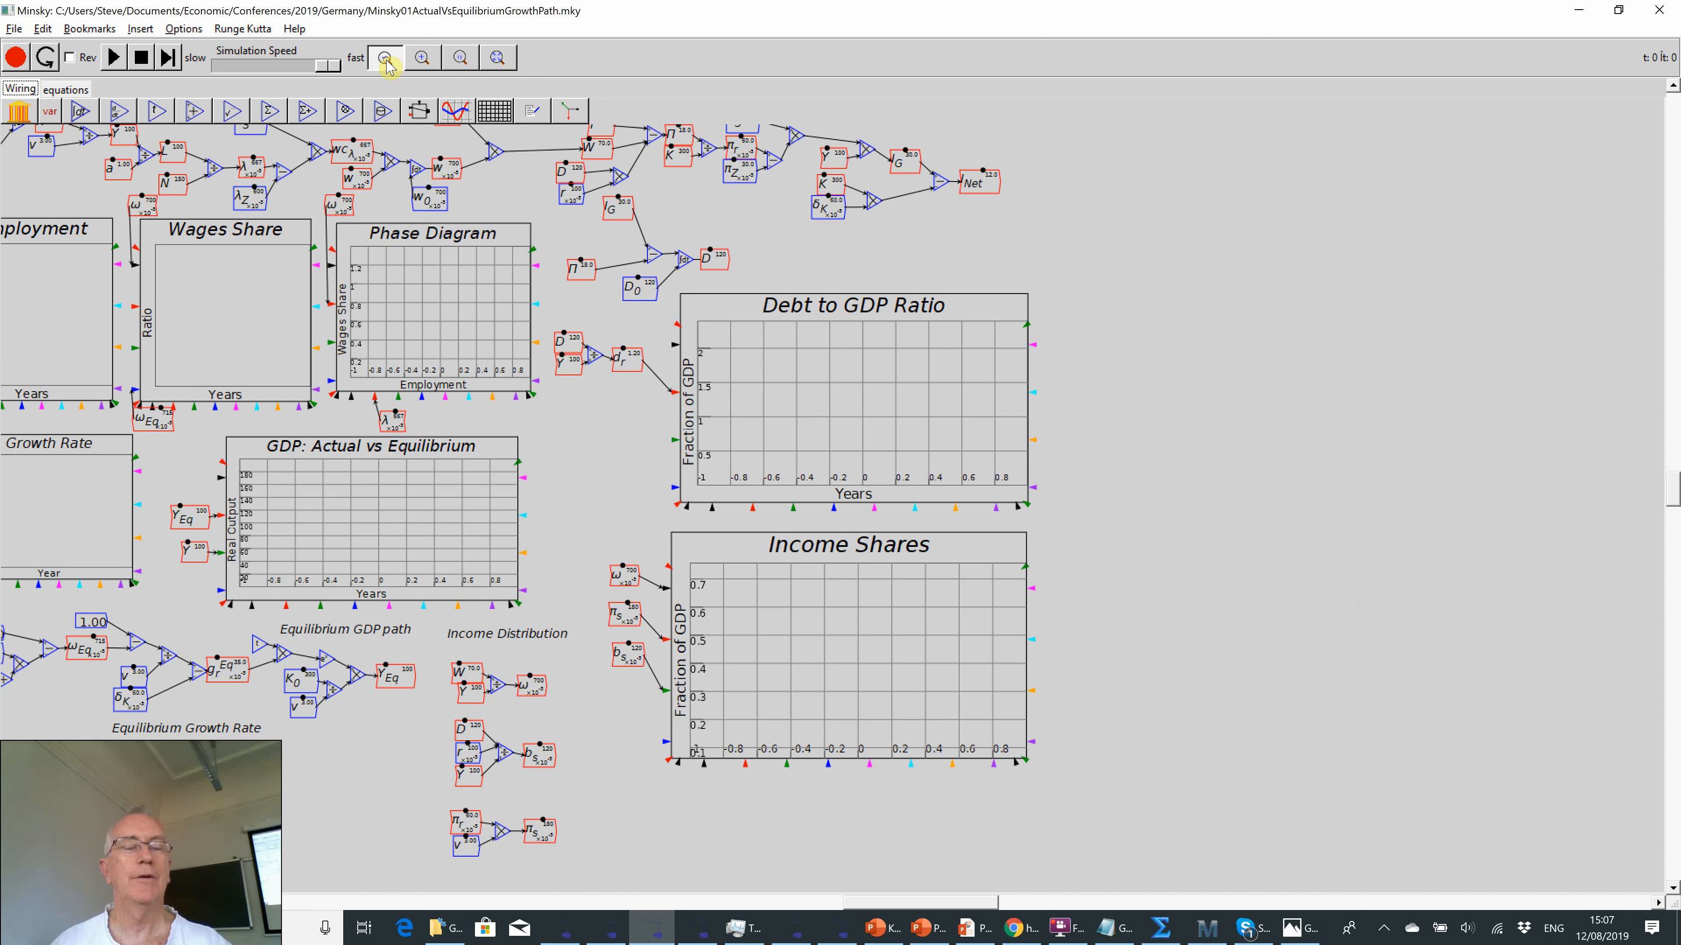
pyautogui.click(385, 60)
pyautogui.click(385, 59)
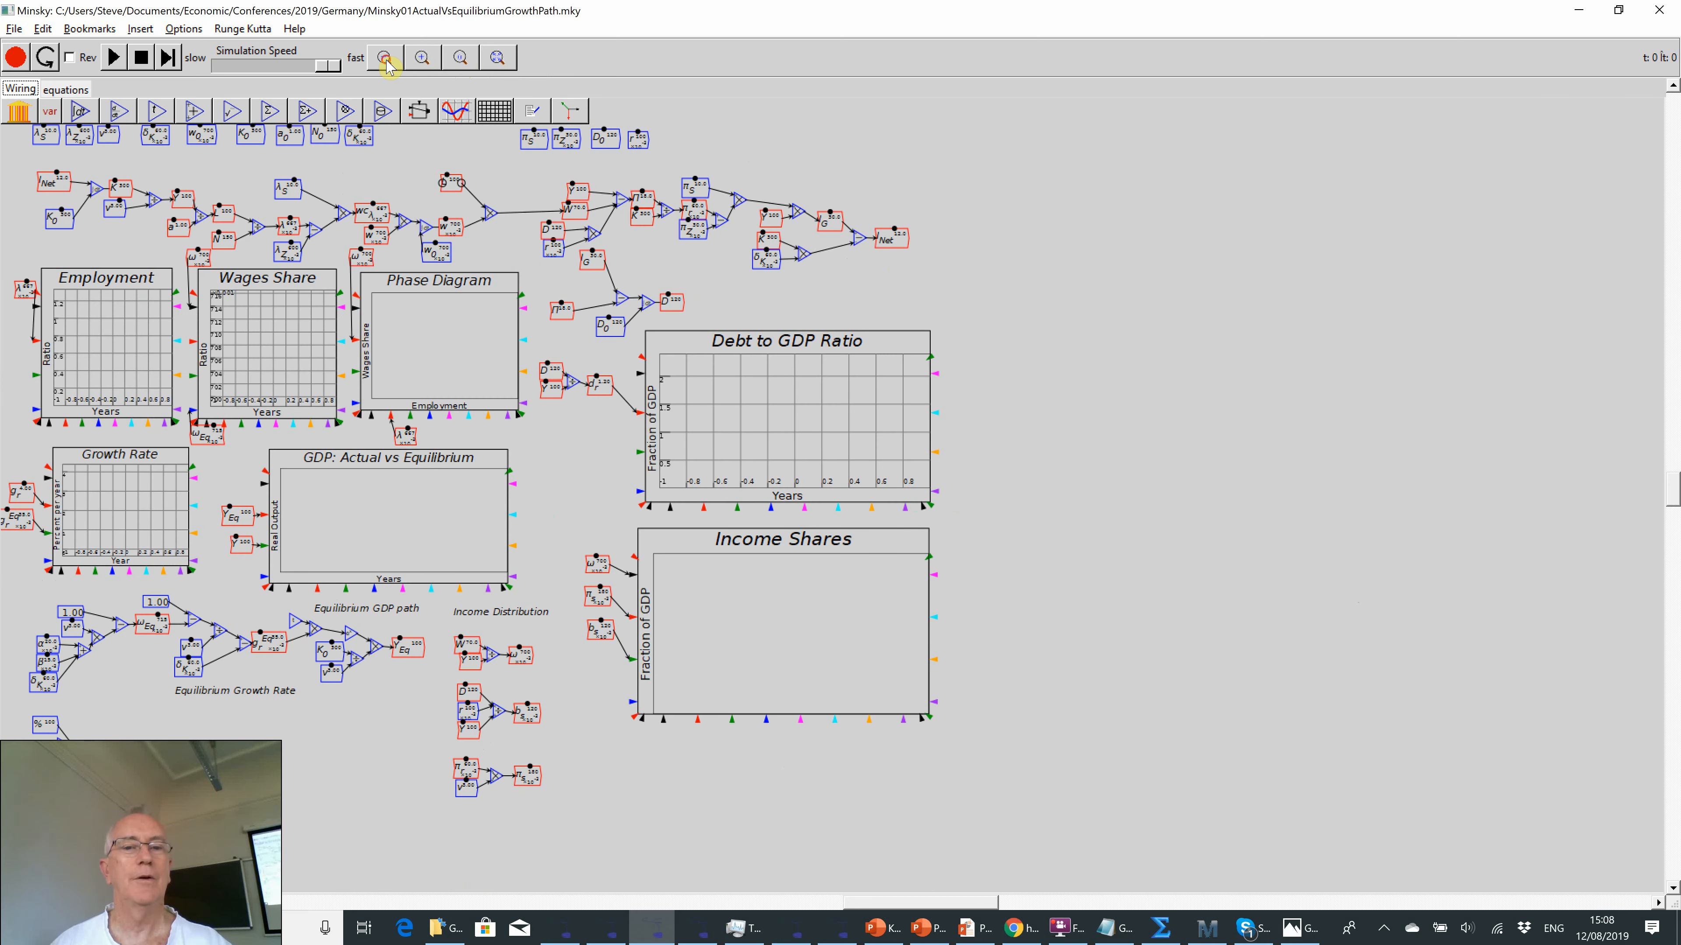
pyautogui.click(386, 59)
pyautogui.click(385, 59)
pyautogui.click(385, 59)
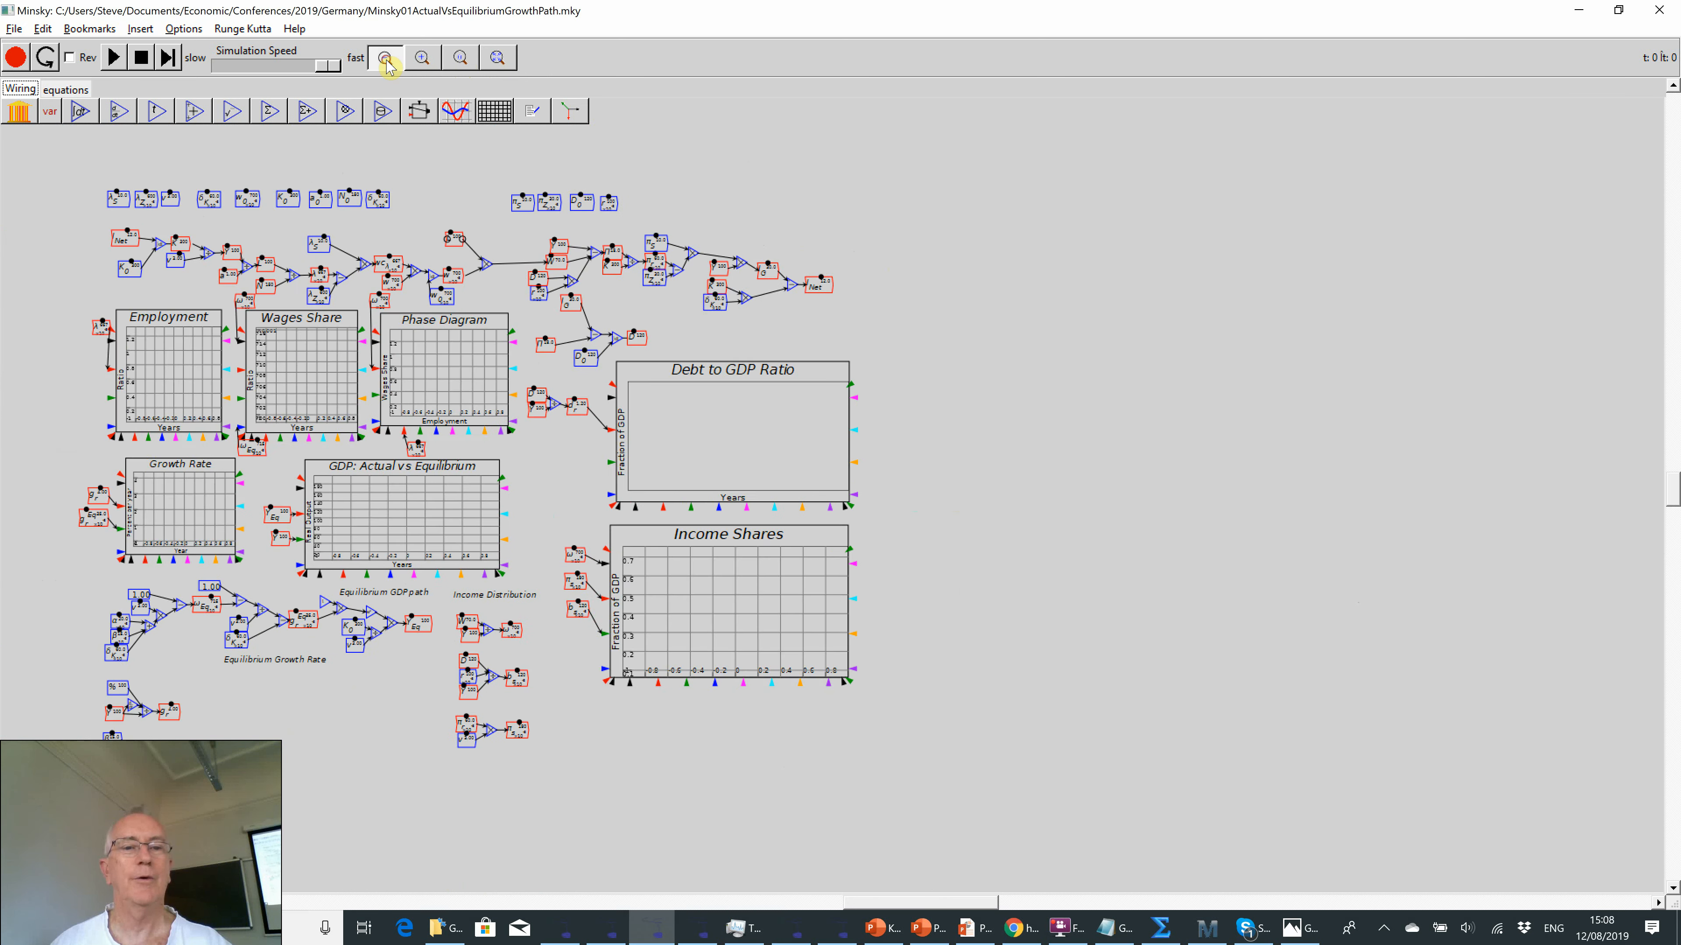
pyautogui.click(386, 59)
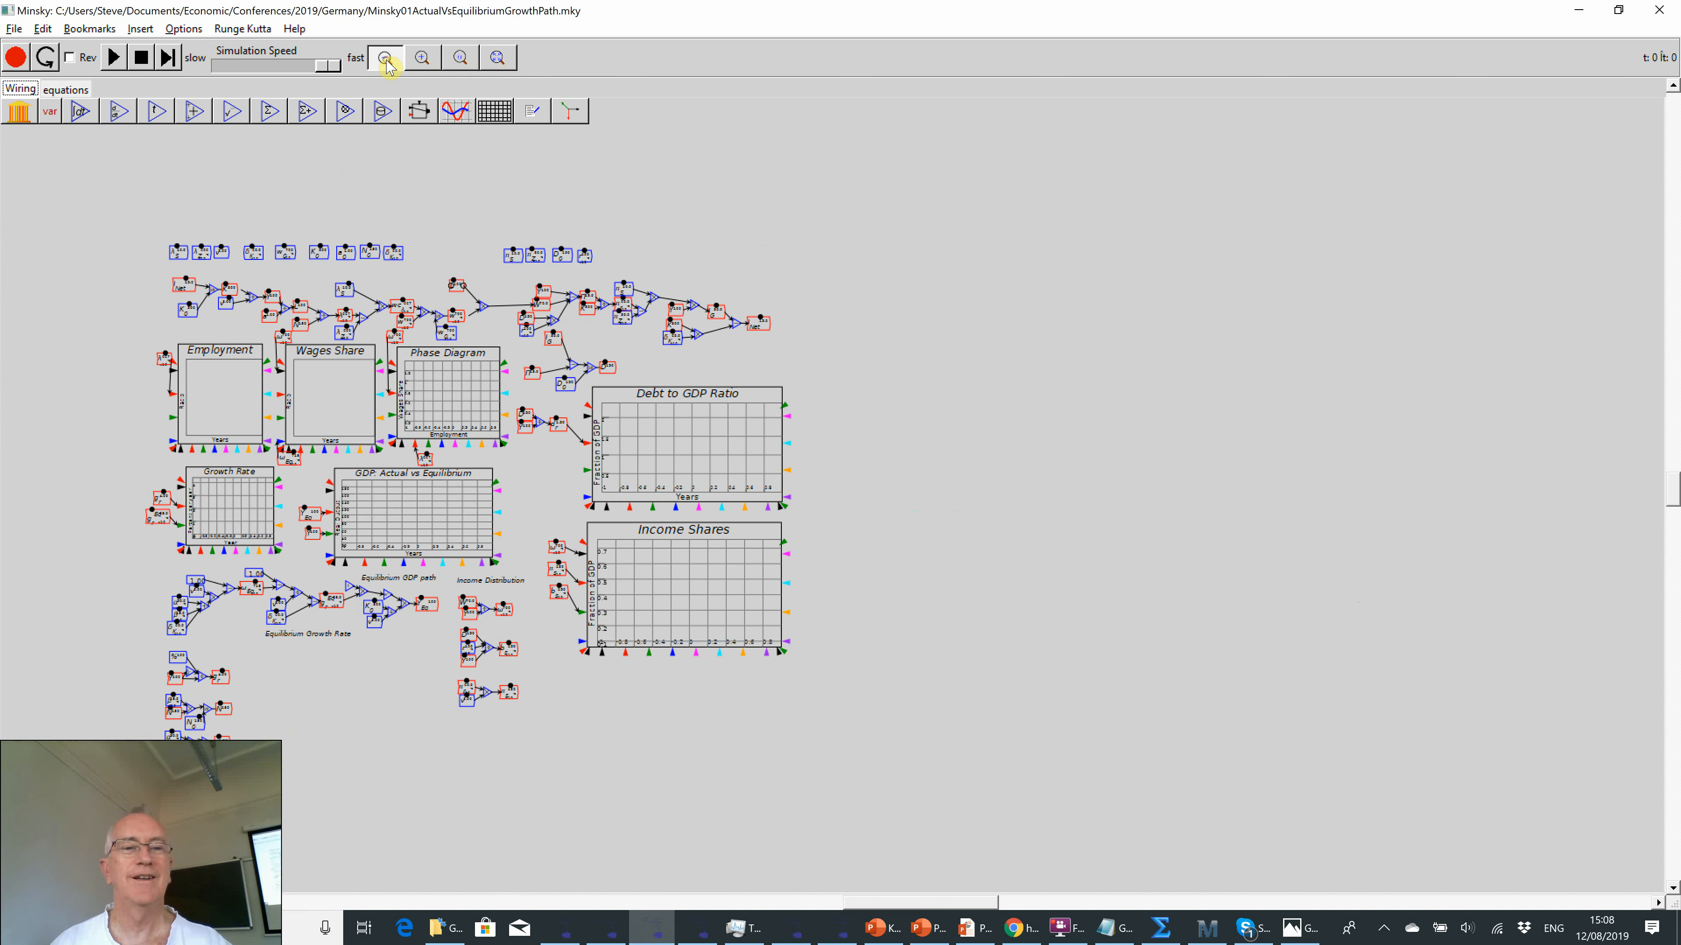
pyautogui.click(385, 60)
pyautogui.click(385, 60)
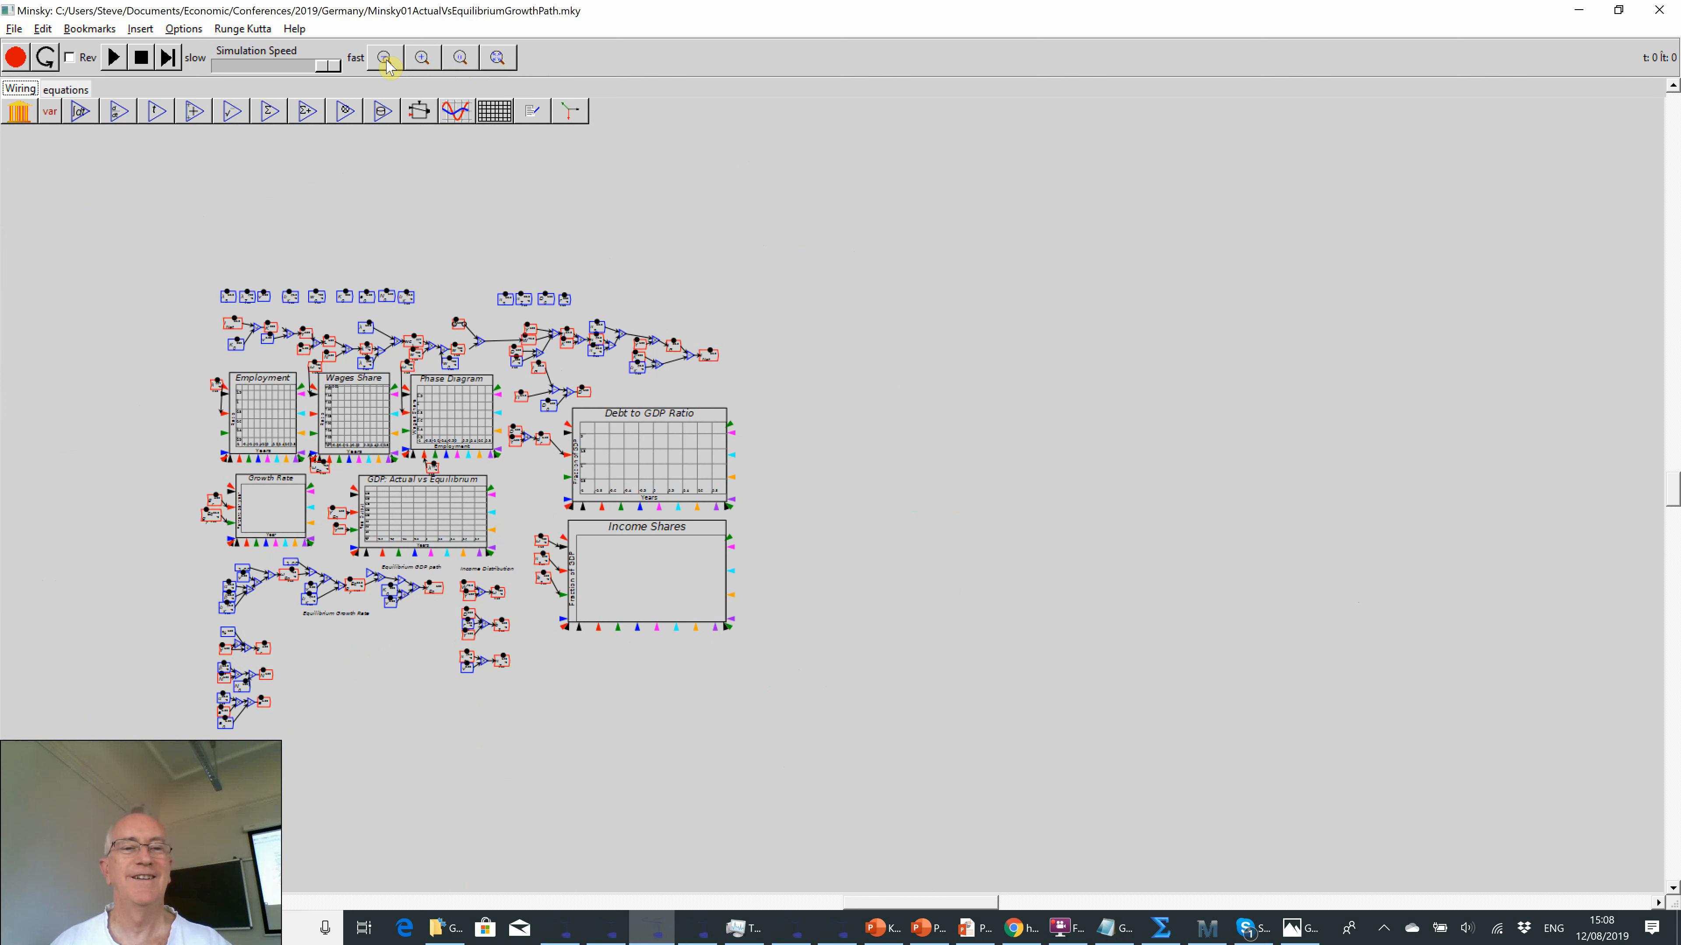
pyautogui.click(385, 59)
pyautogui.click(385, 59)
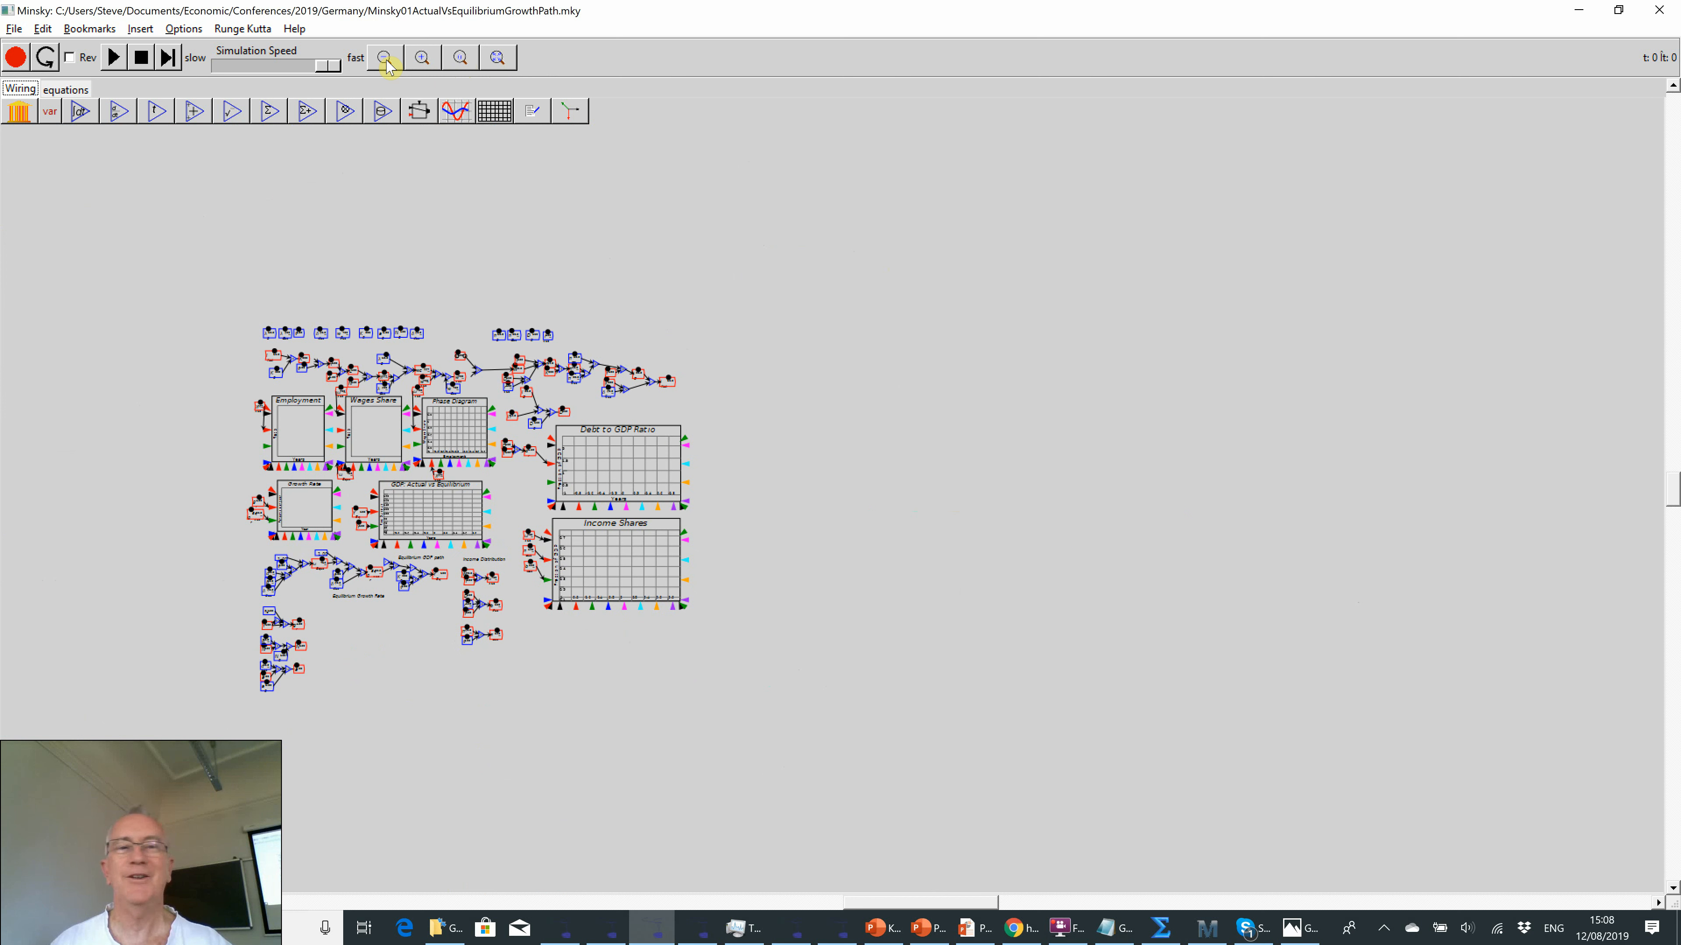
# - Move the Income Shares plot farther below the Debt to GDP Ratio plot and enlarge the Debt to GDP Ratio plot slightly
pyautogui.click(422, 59)
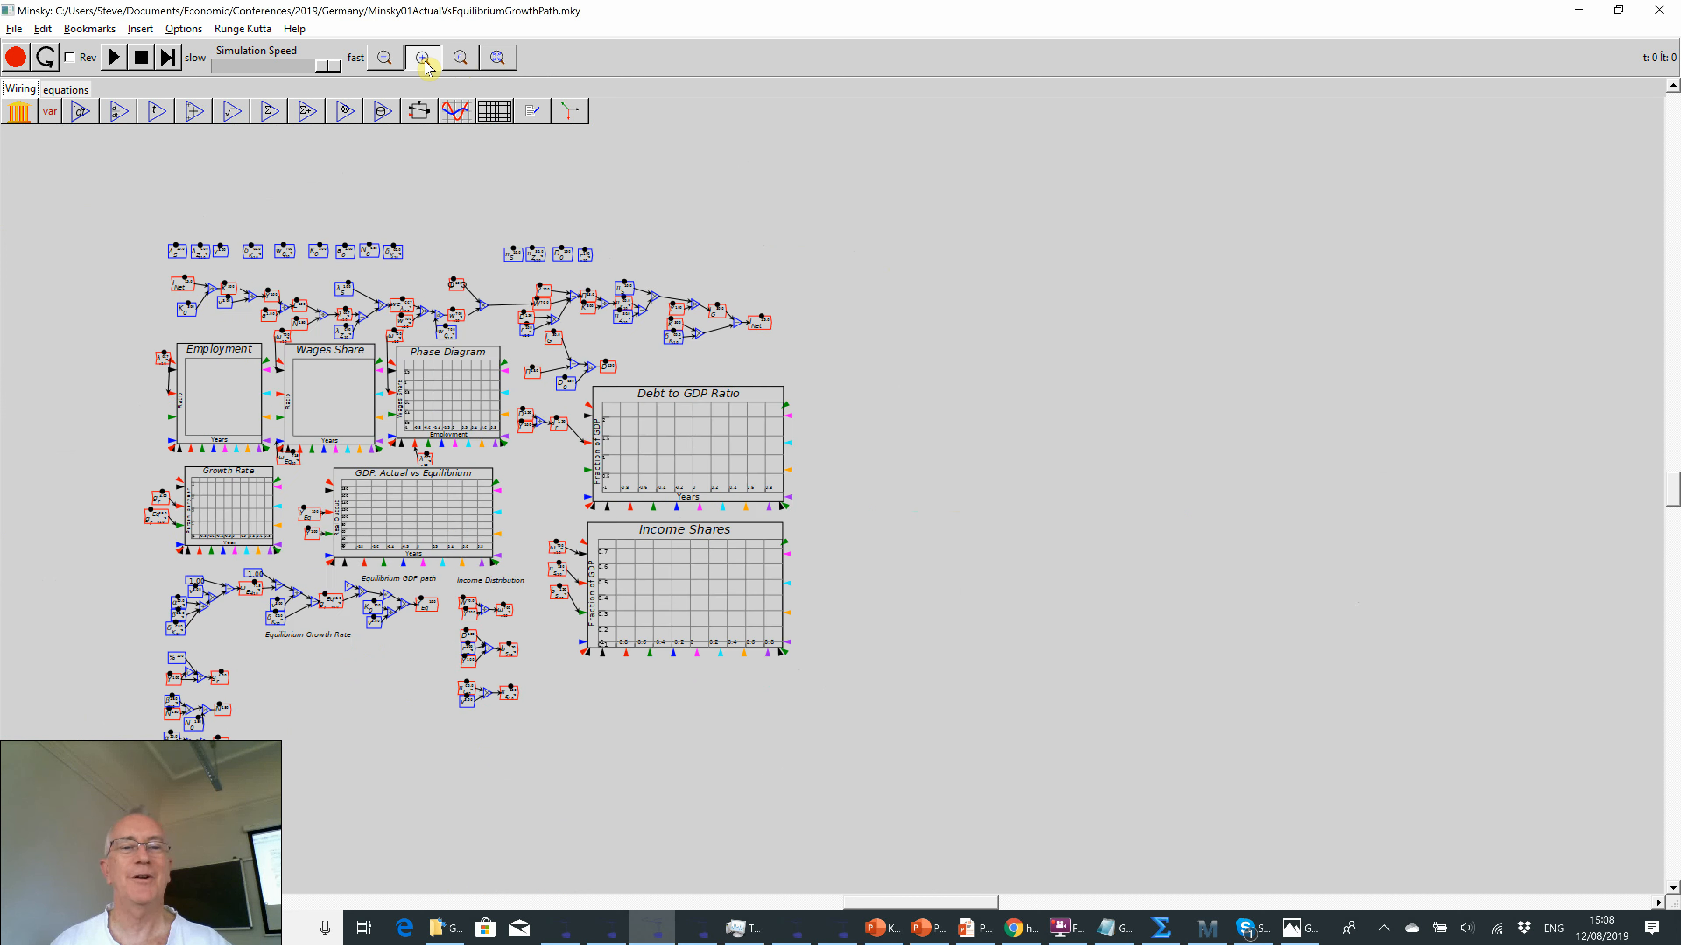
pyautogui.click(422, 58)
pyautogui.click(425, 63)
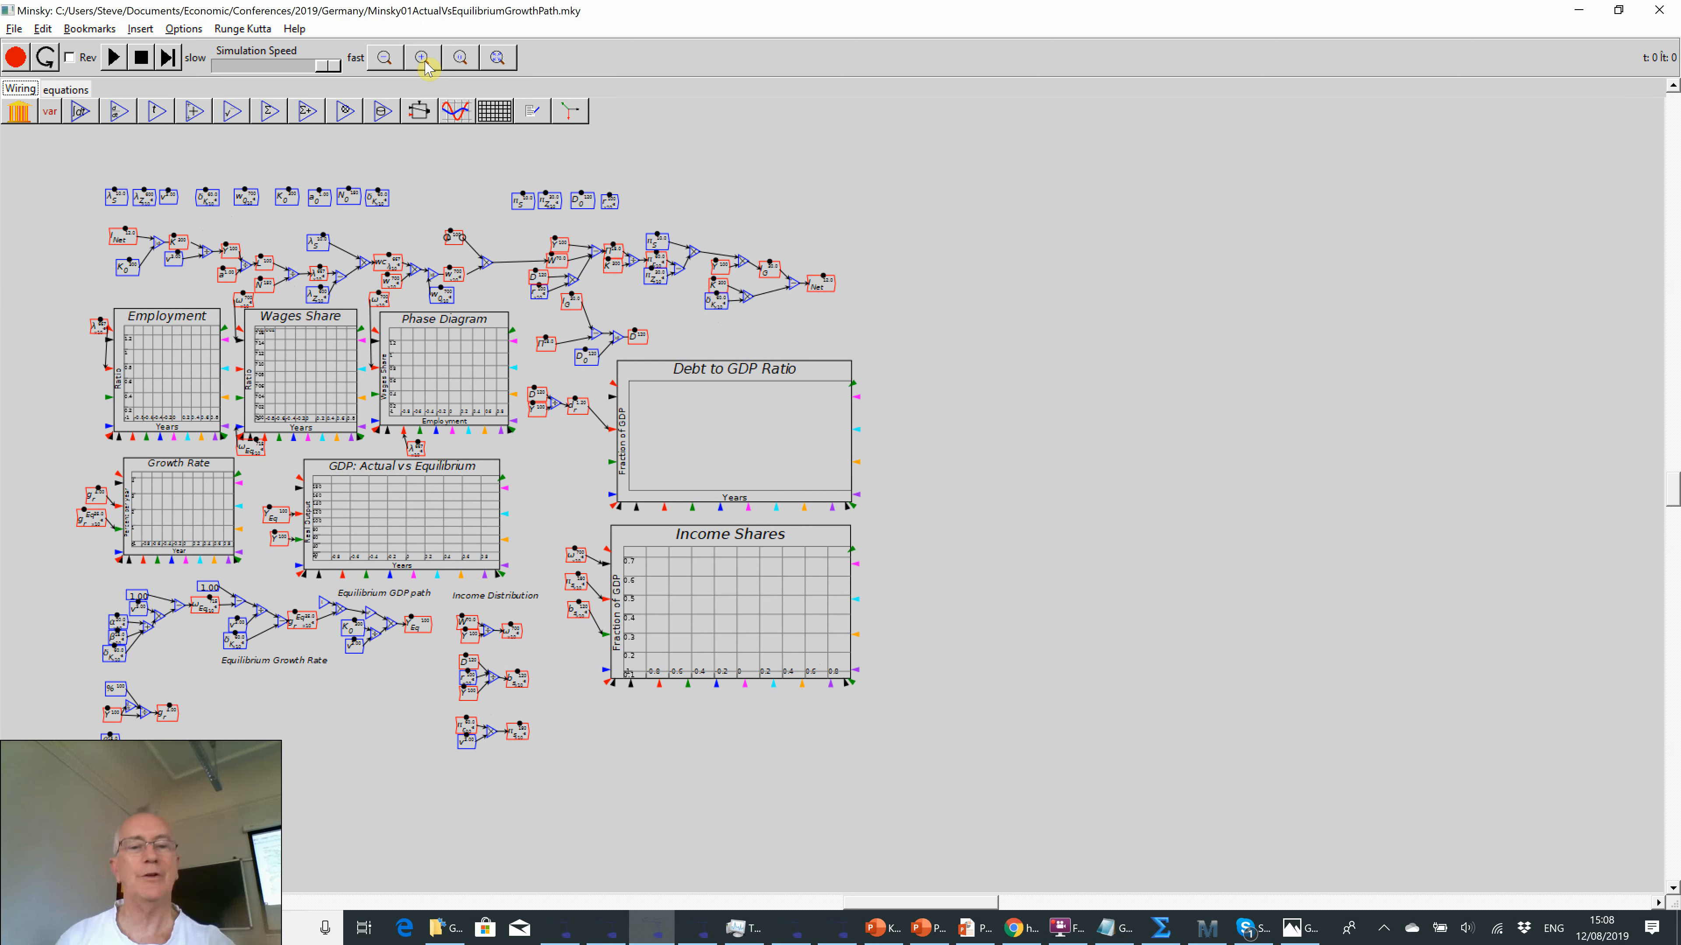
pyautogui.click(425, 63)
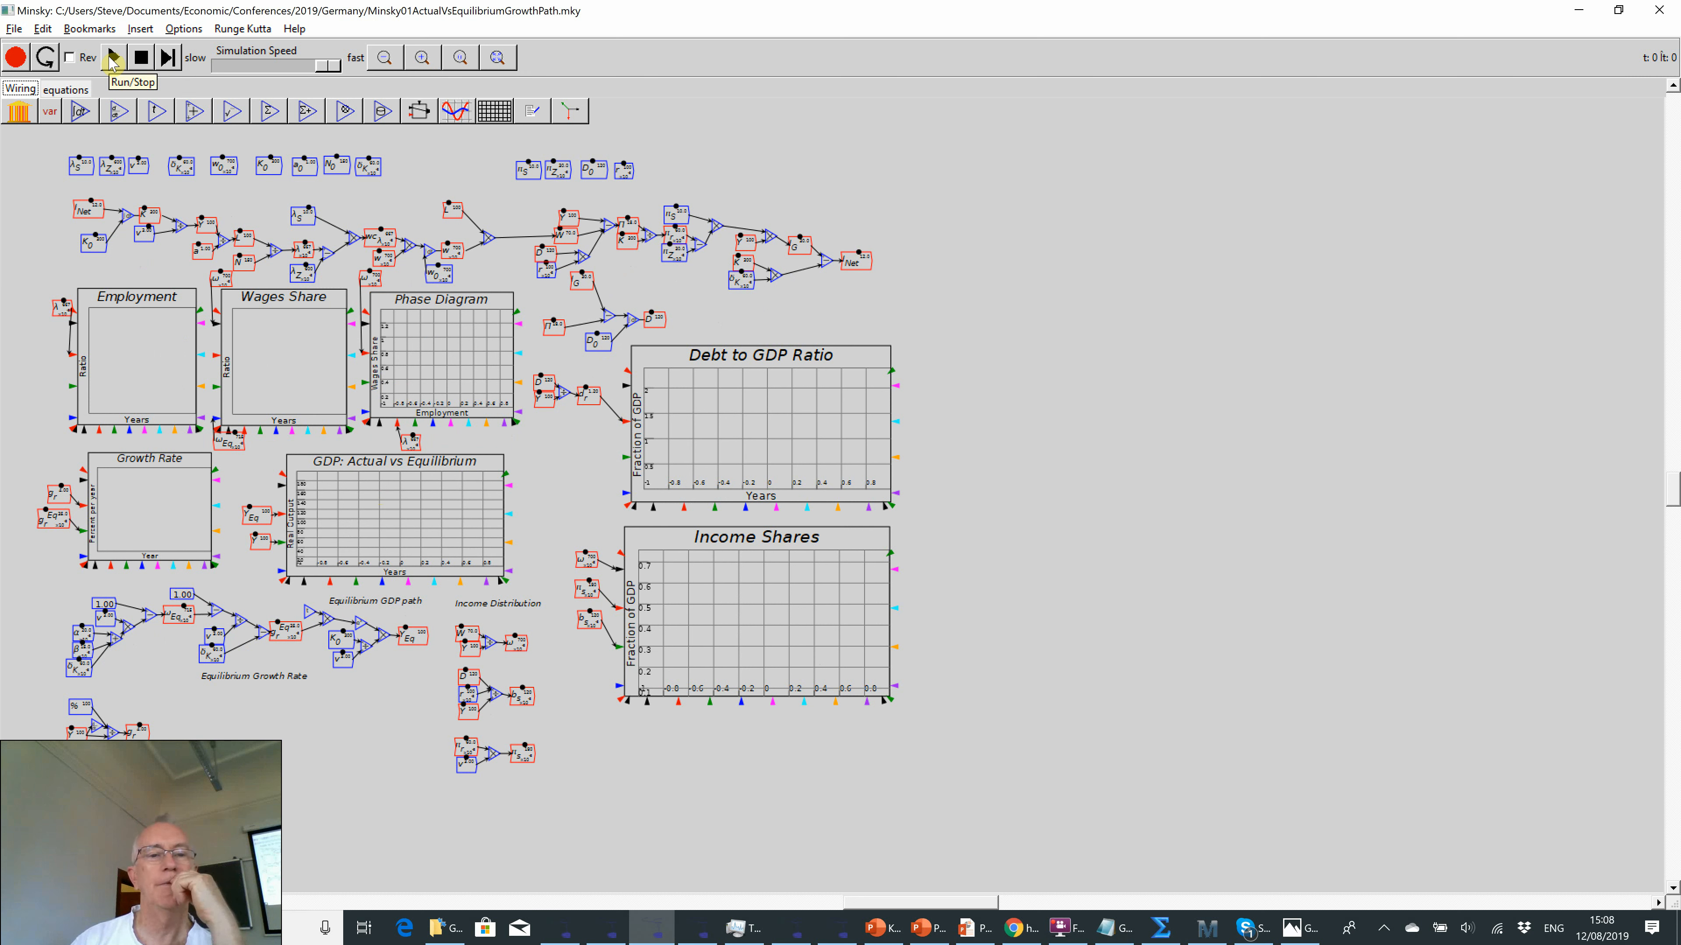
pyautogui.click(425, 58)
pyautogui.click(424, 59)
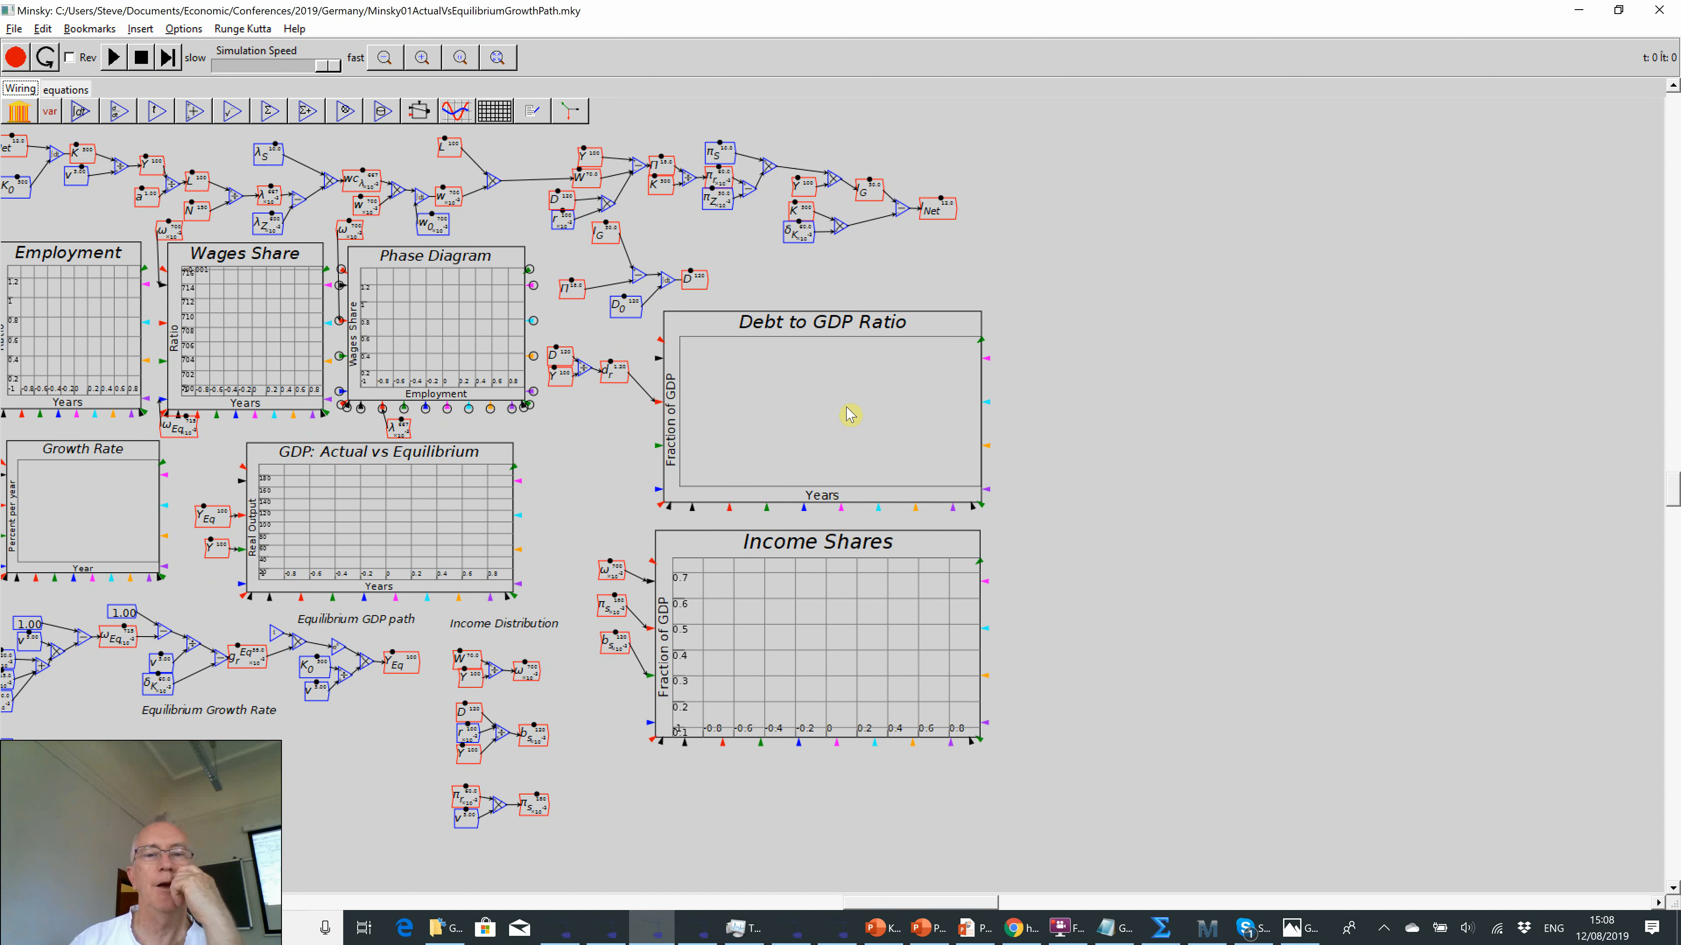
pyautogui.moveTo(940, 487); pyautogui.dragTo(940, 484)
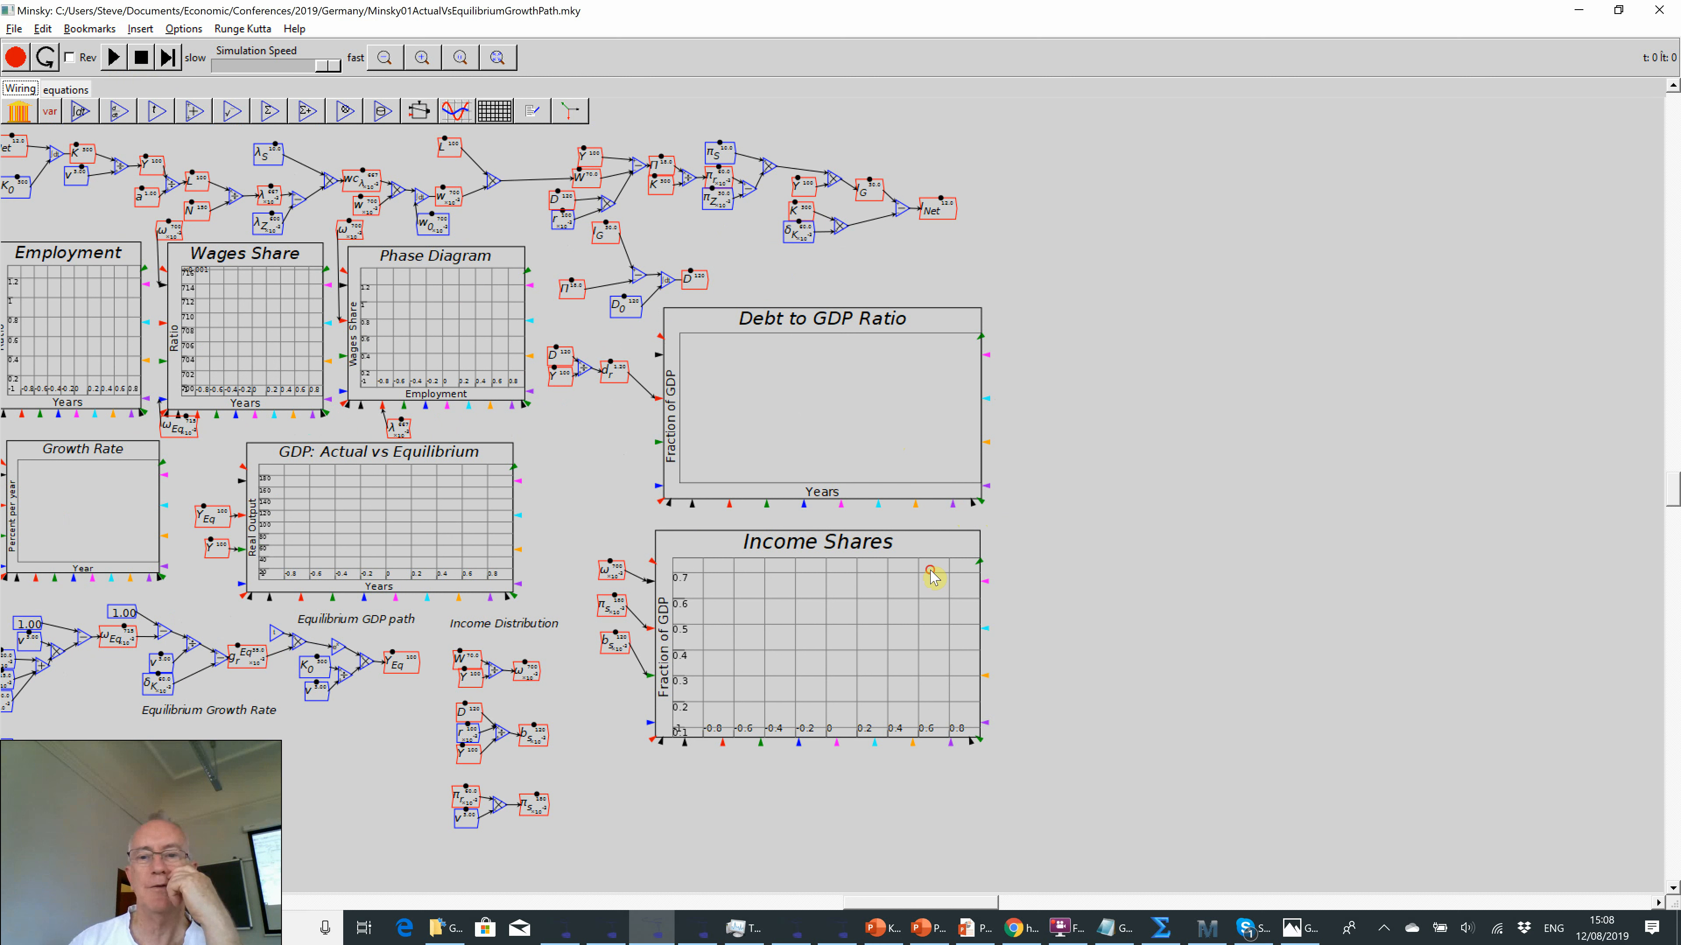
pyautogui.moveTo(939, 576); pyautogui.dragTo(950, 624)
pyautogui.moveTo(953, 490); pyautogui.dragTo(953, 491)
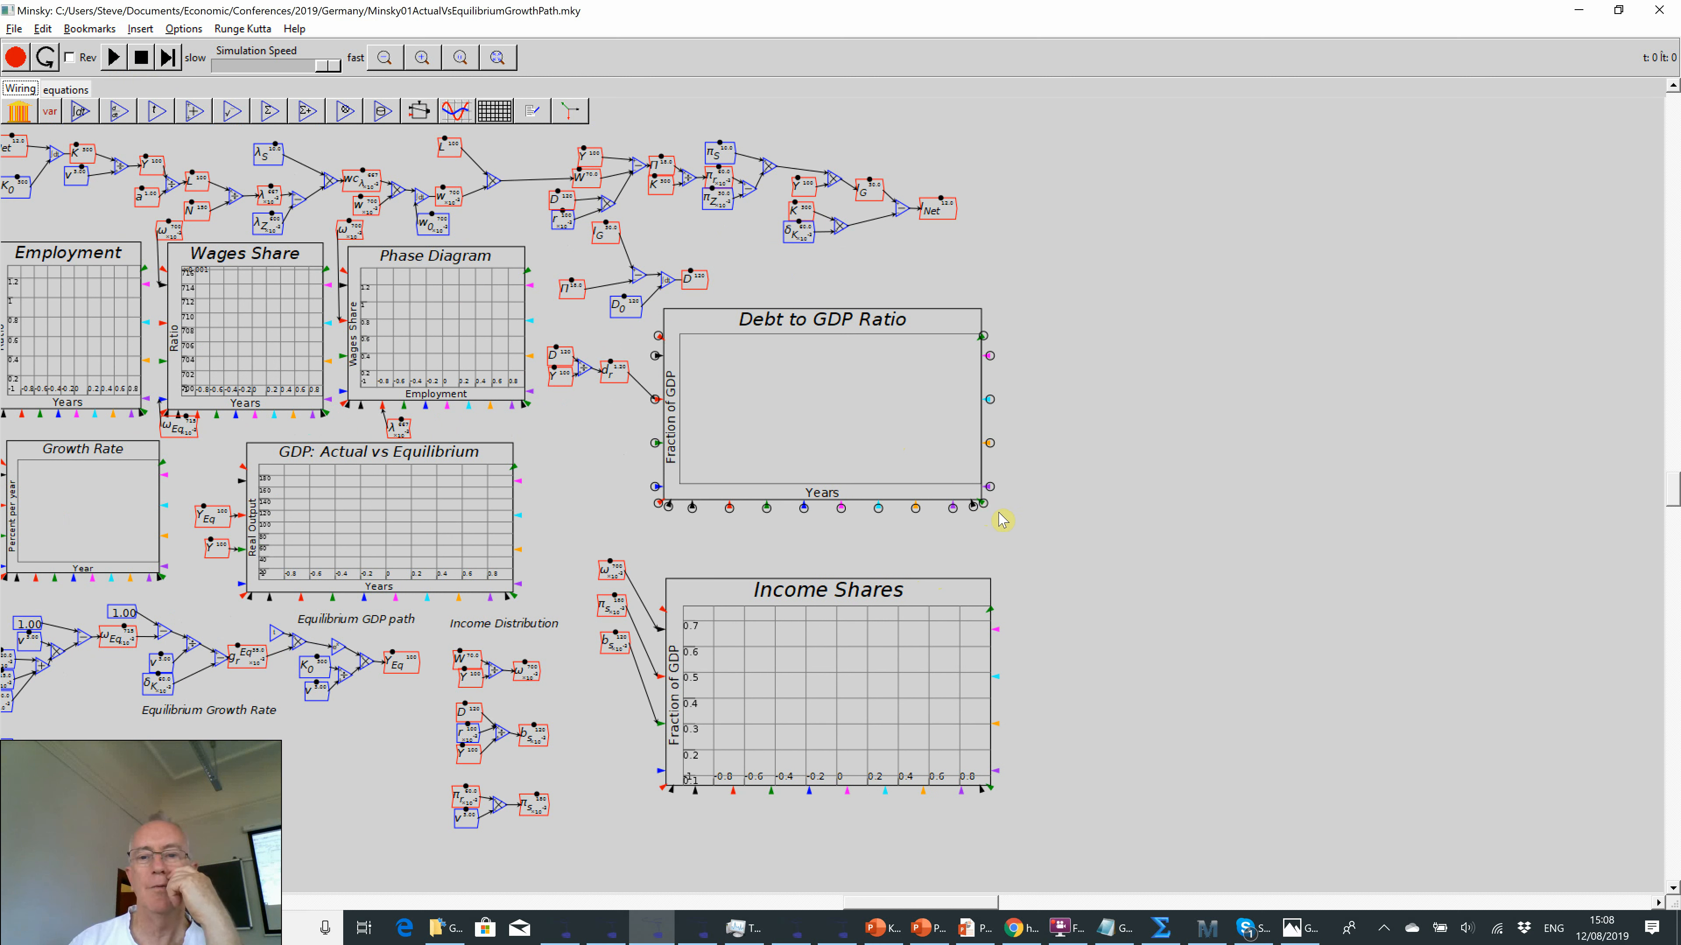
pyautogui.moveTo(976, 500); pyautogui.dragTo(978, 501)
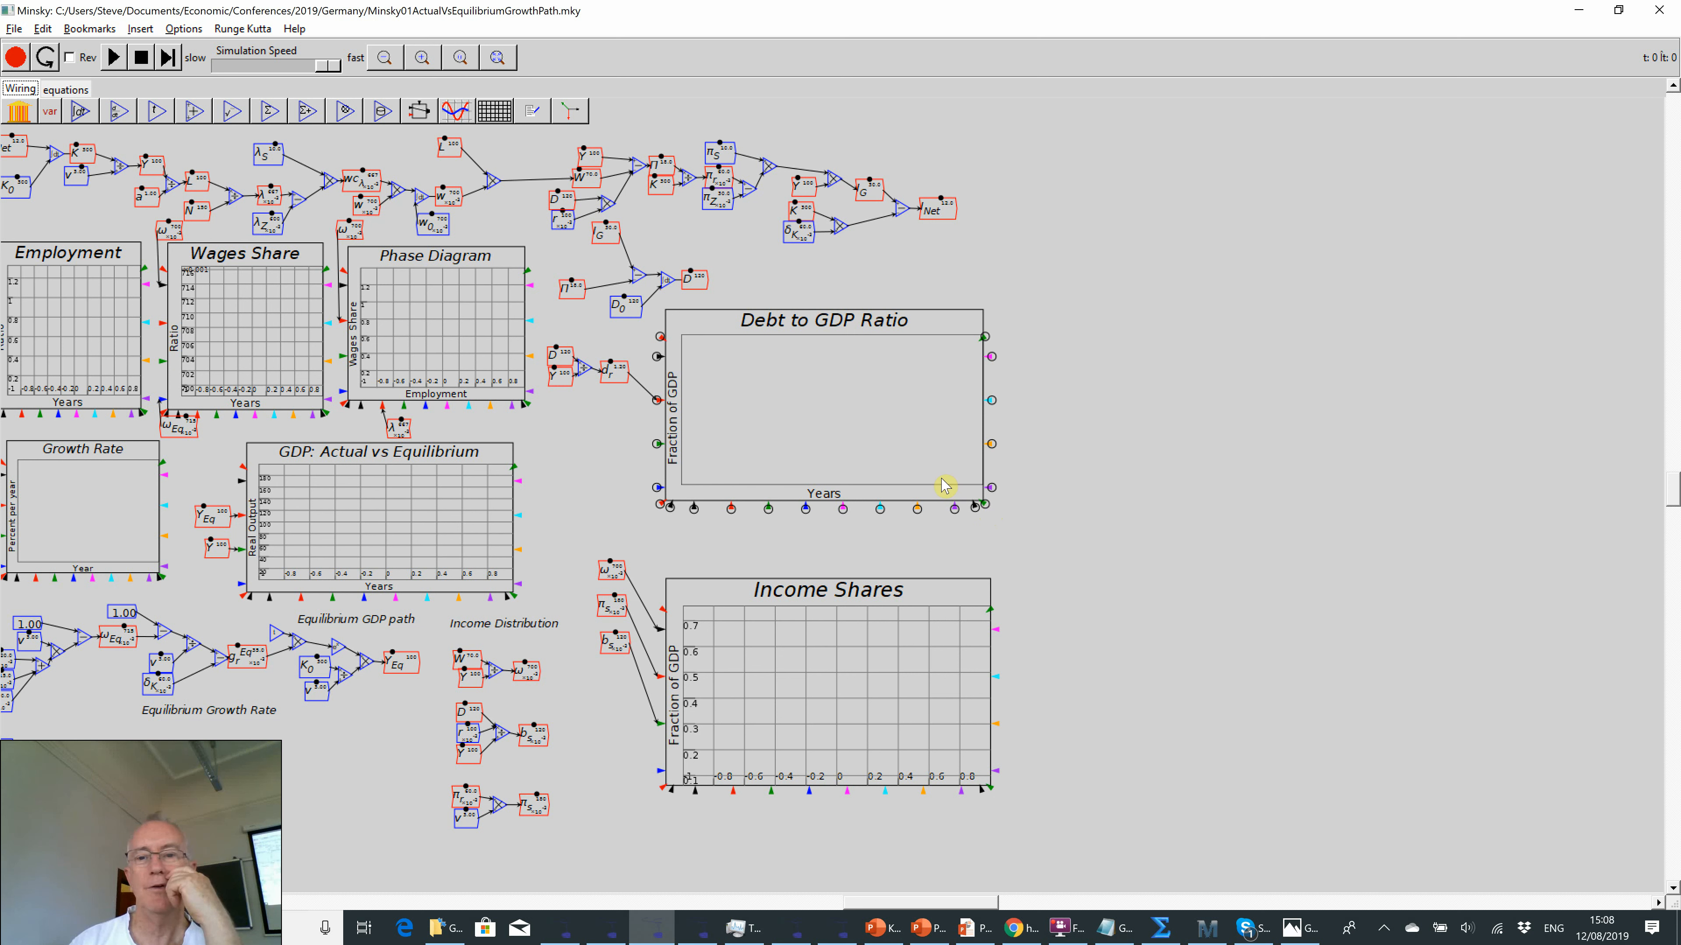
pyautogui.moveTo(944, 479); pyautogui.dragTo(1018, 529)
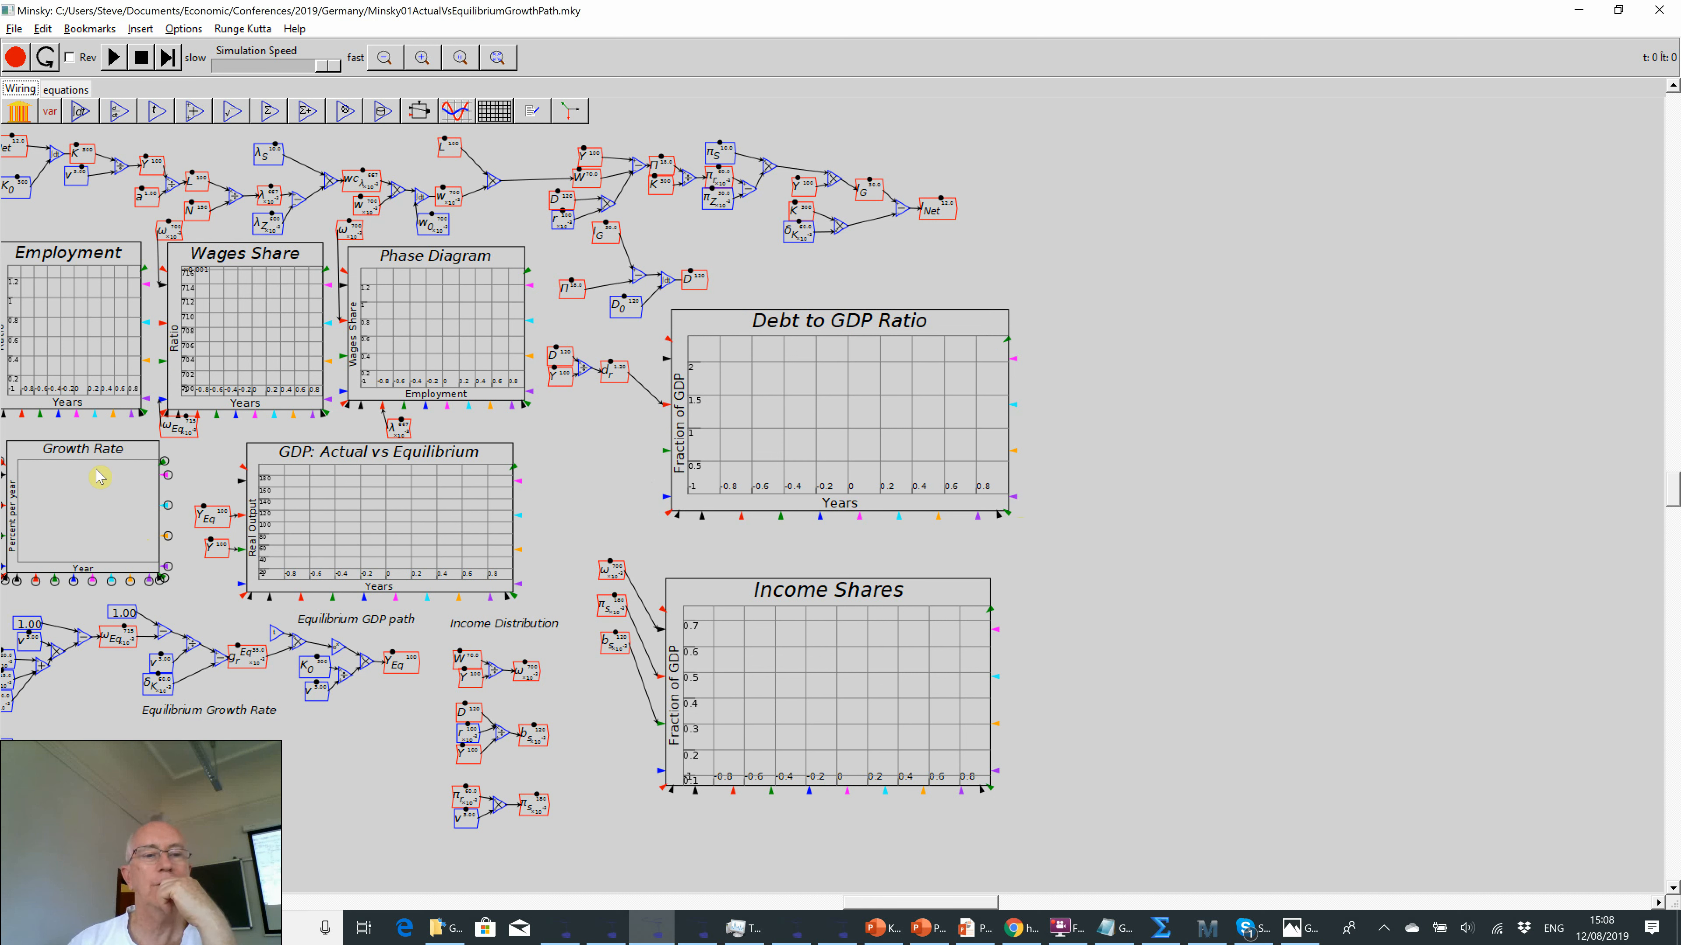
# - Move the Growth Rate plot into the empty area beside the Debt to GDP Ratio plot and enlarge it to slightly more than that plot's size
pyautogui.moveTo(95, 456); pyautogui.dragTo(1101, 343)
pyautogui.moveTo(1258, 292); pyautogui.dragTo(1193, 353)
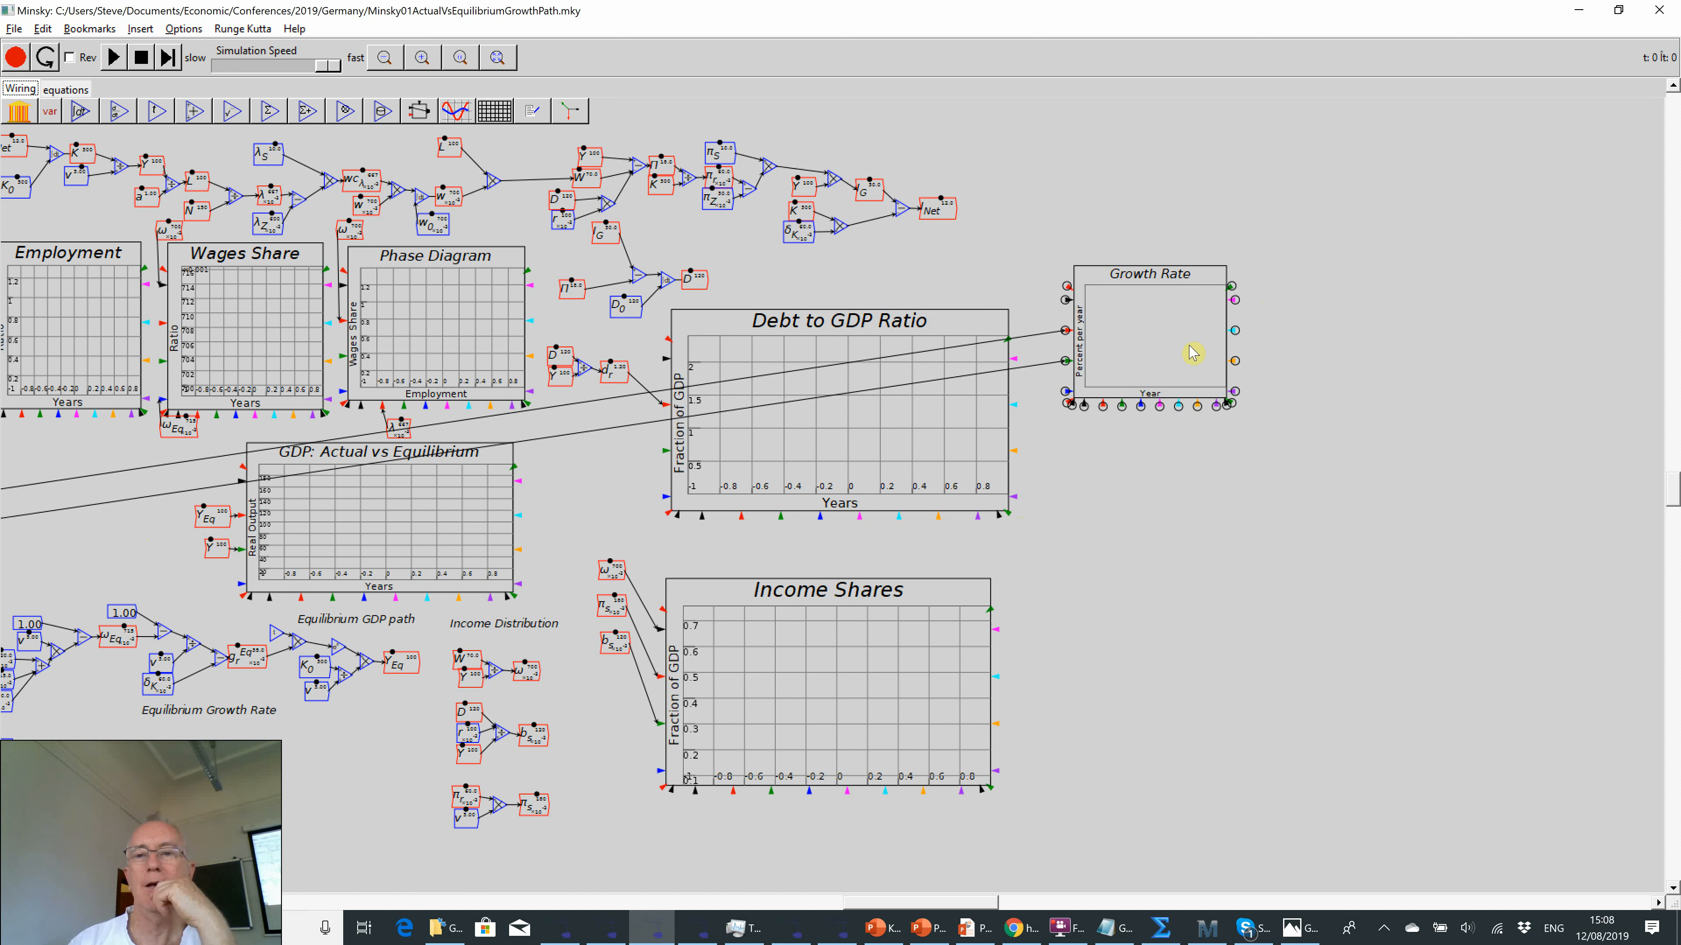
pyautogui.click(1231, 409)
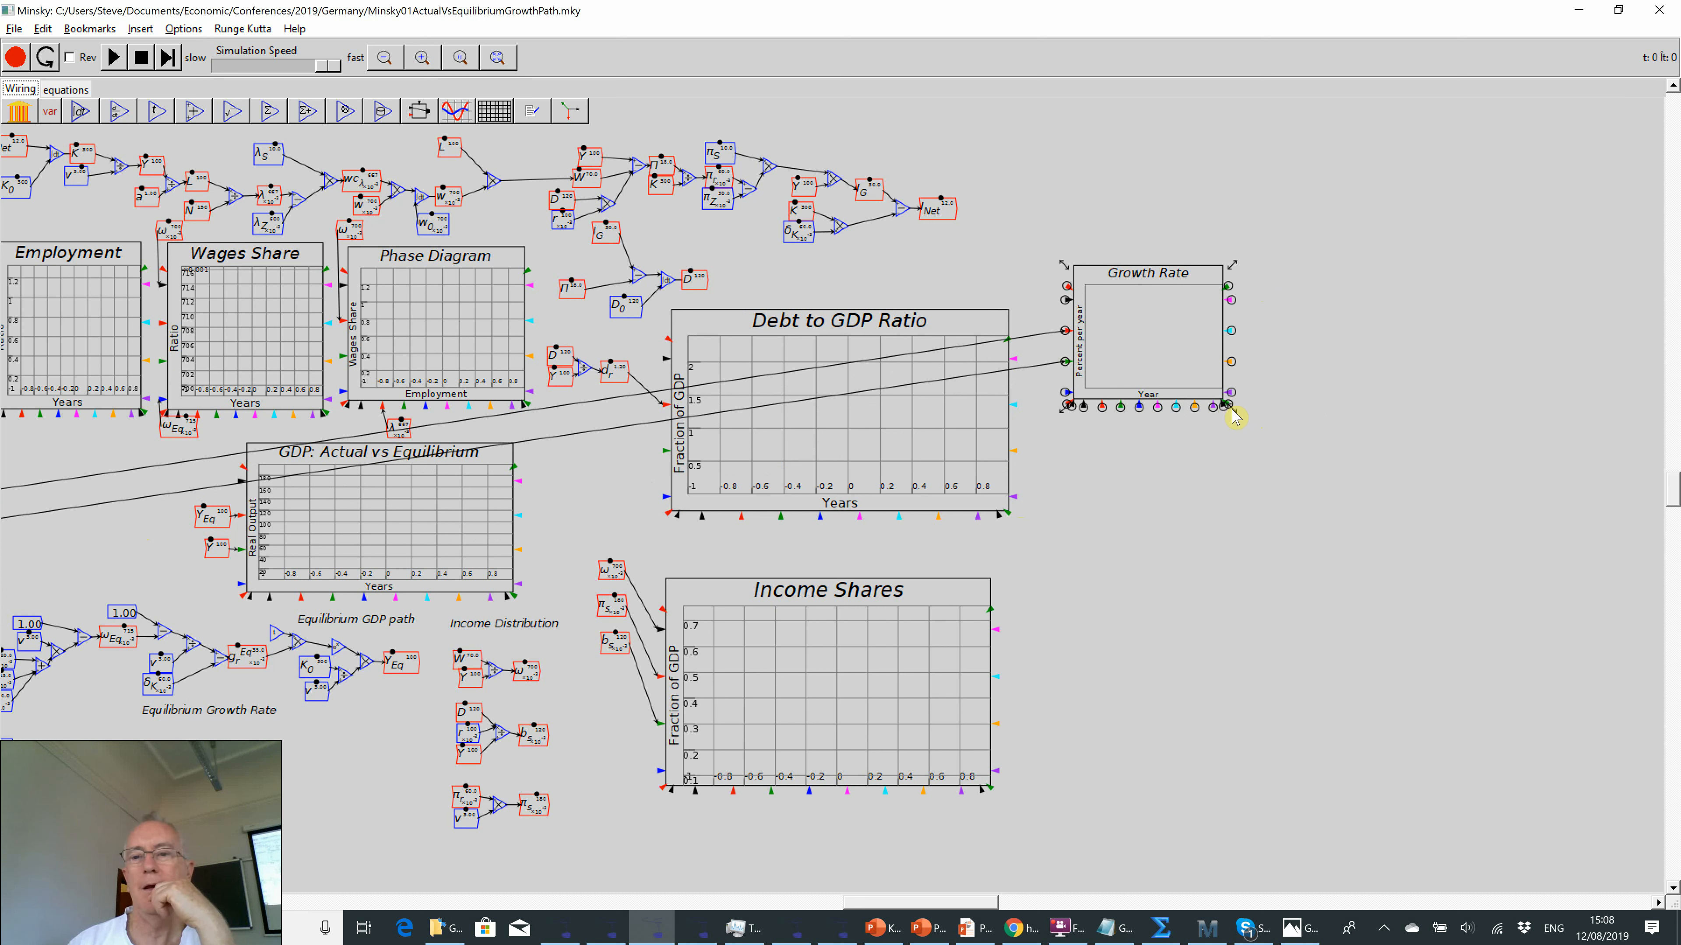
pyautogui.moveTo(1266, 437); pyautogui.dragTo(1459, 535)
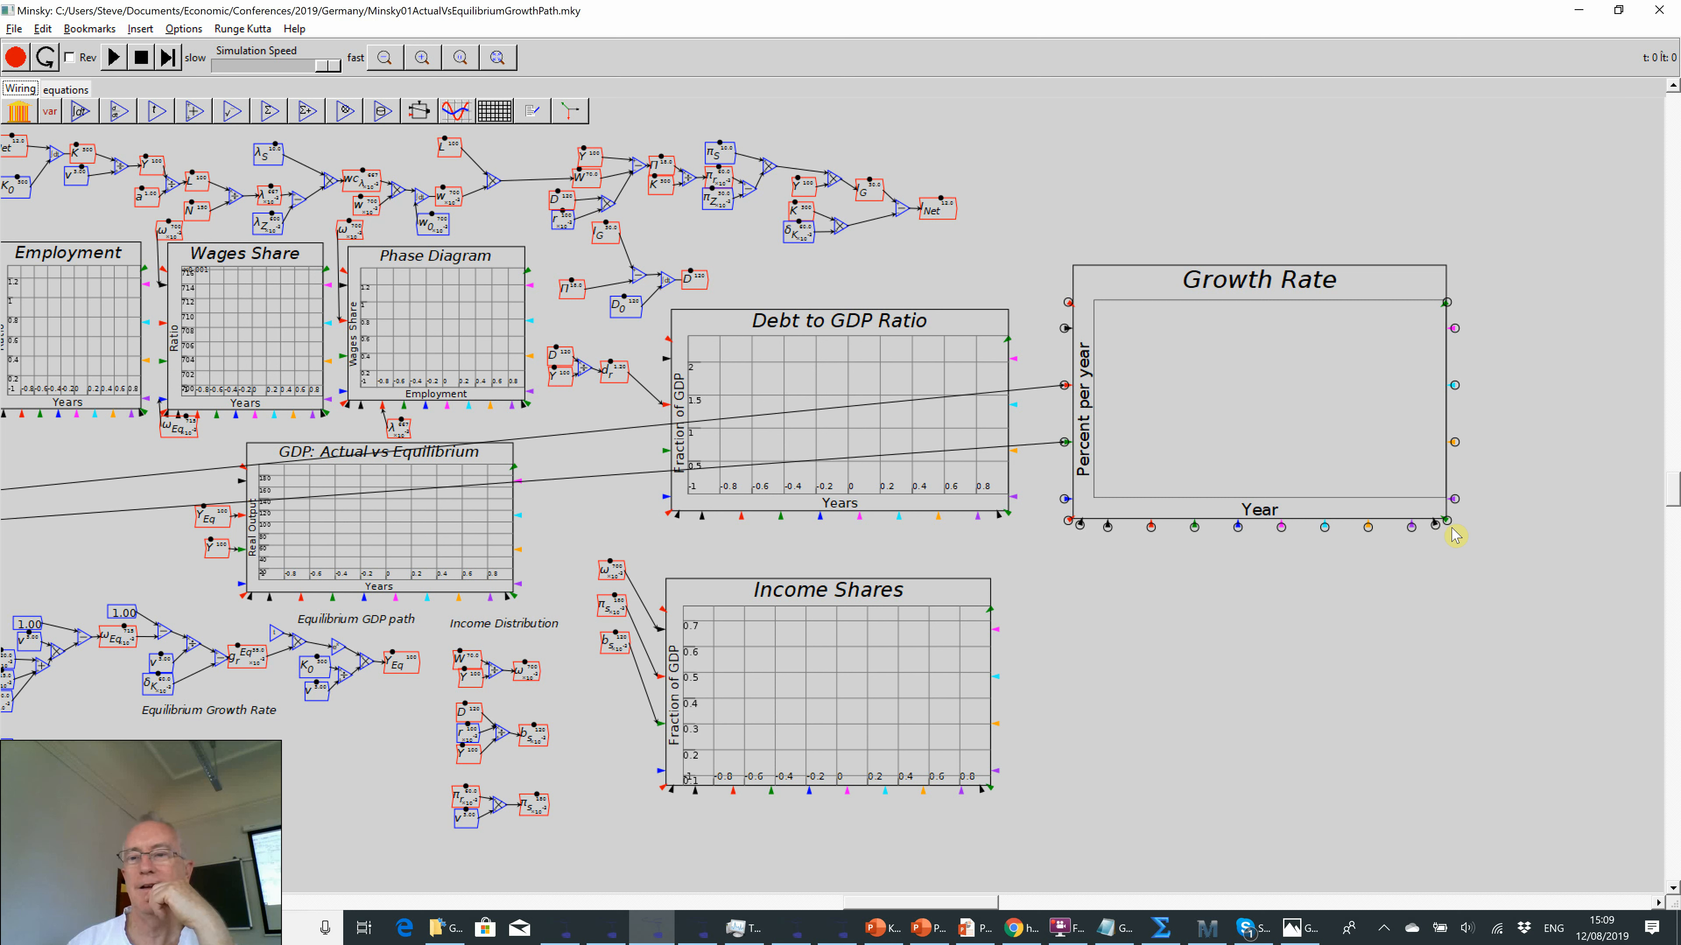
pyautogui.moveTo(1362, 391); pyautogui.dragTo(1344, 358)
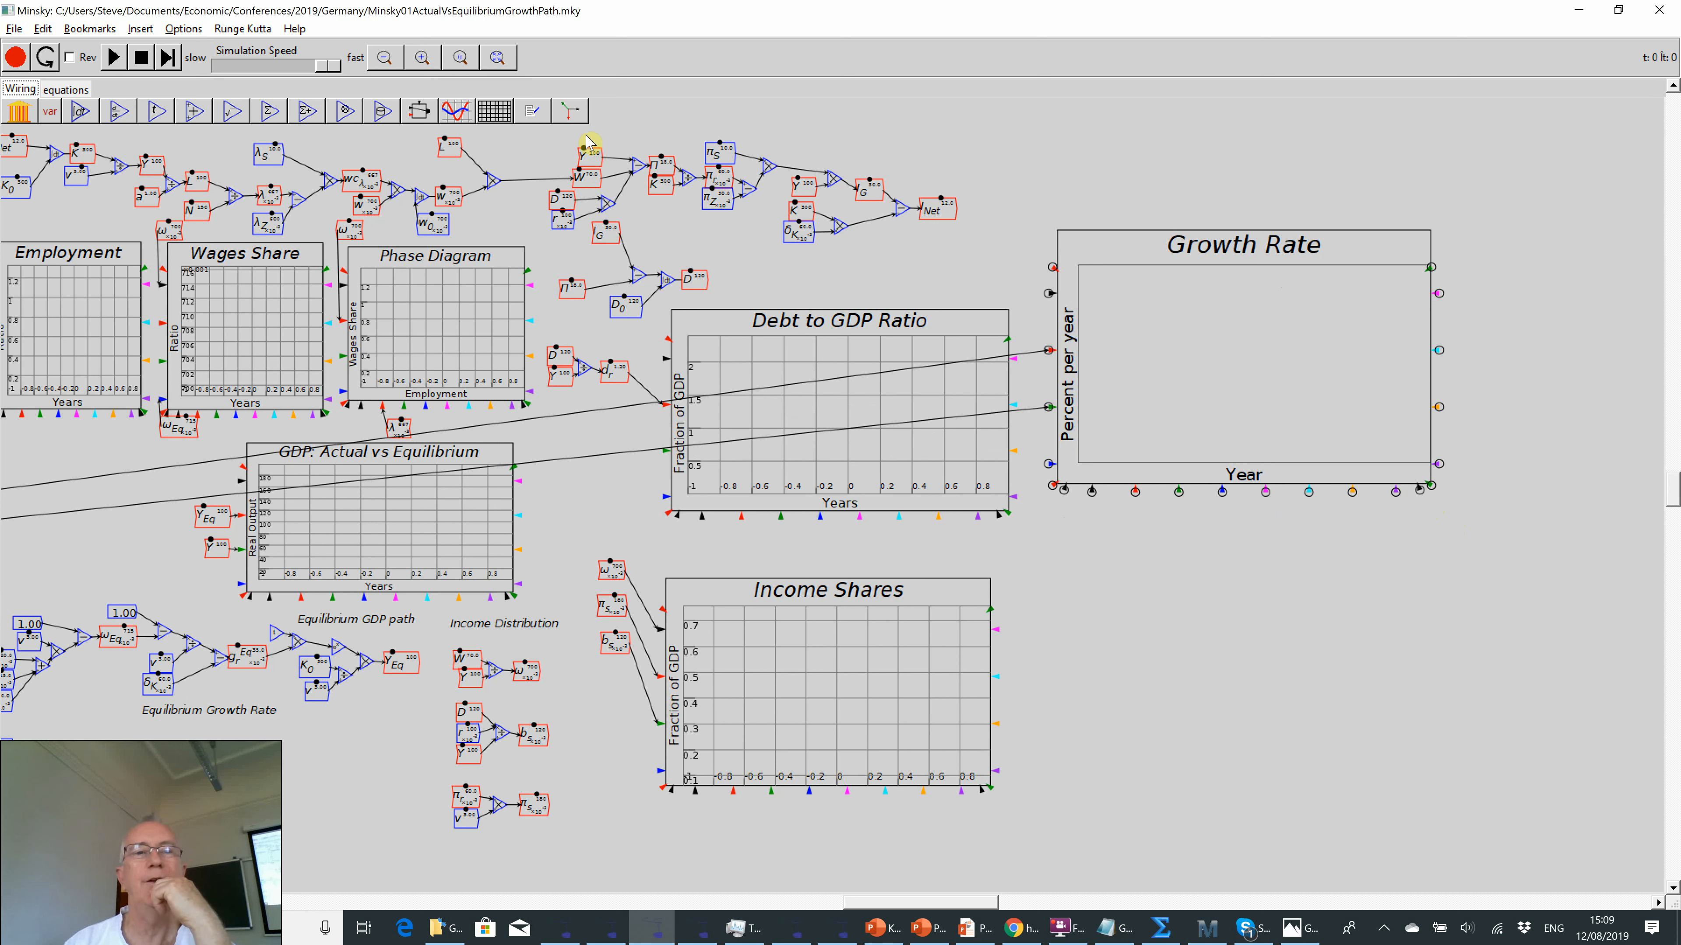
# - Add a new plot directly below the Growth Rate plot and enlarge it to about the same size
pyautogui.click(501, 106)
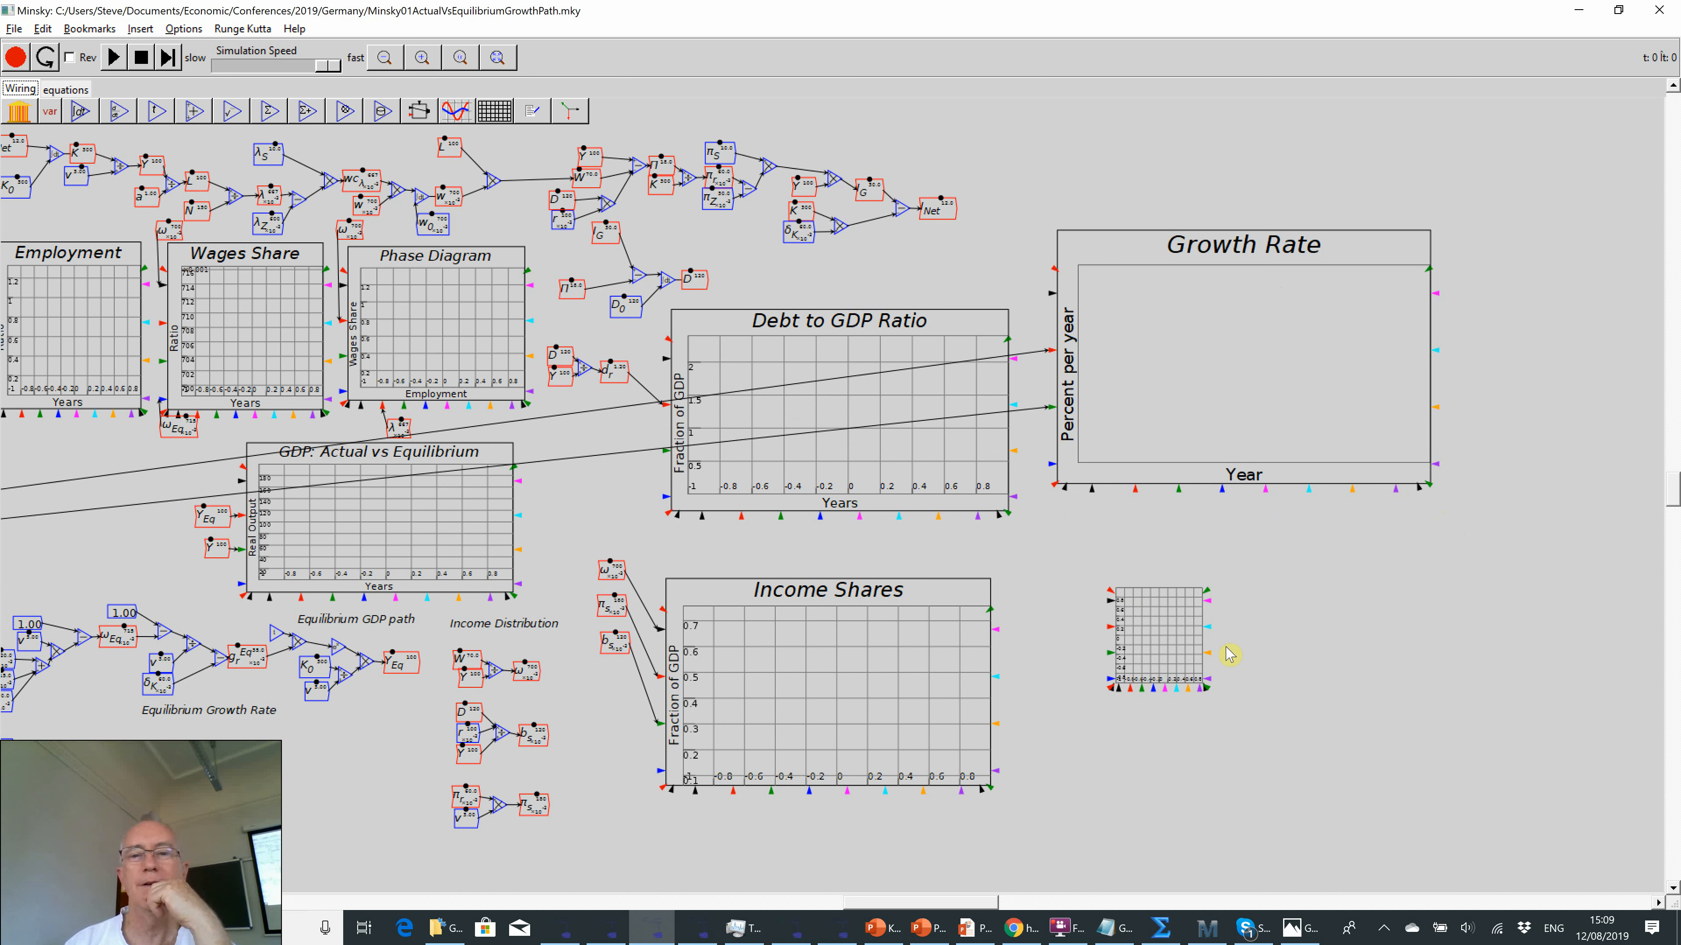
pyautogui.click(1089, 526)
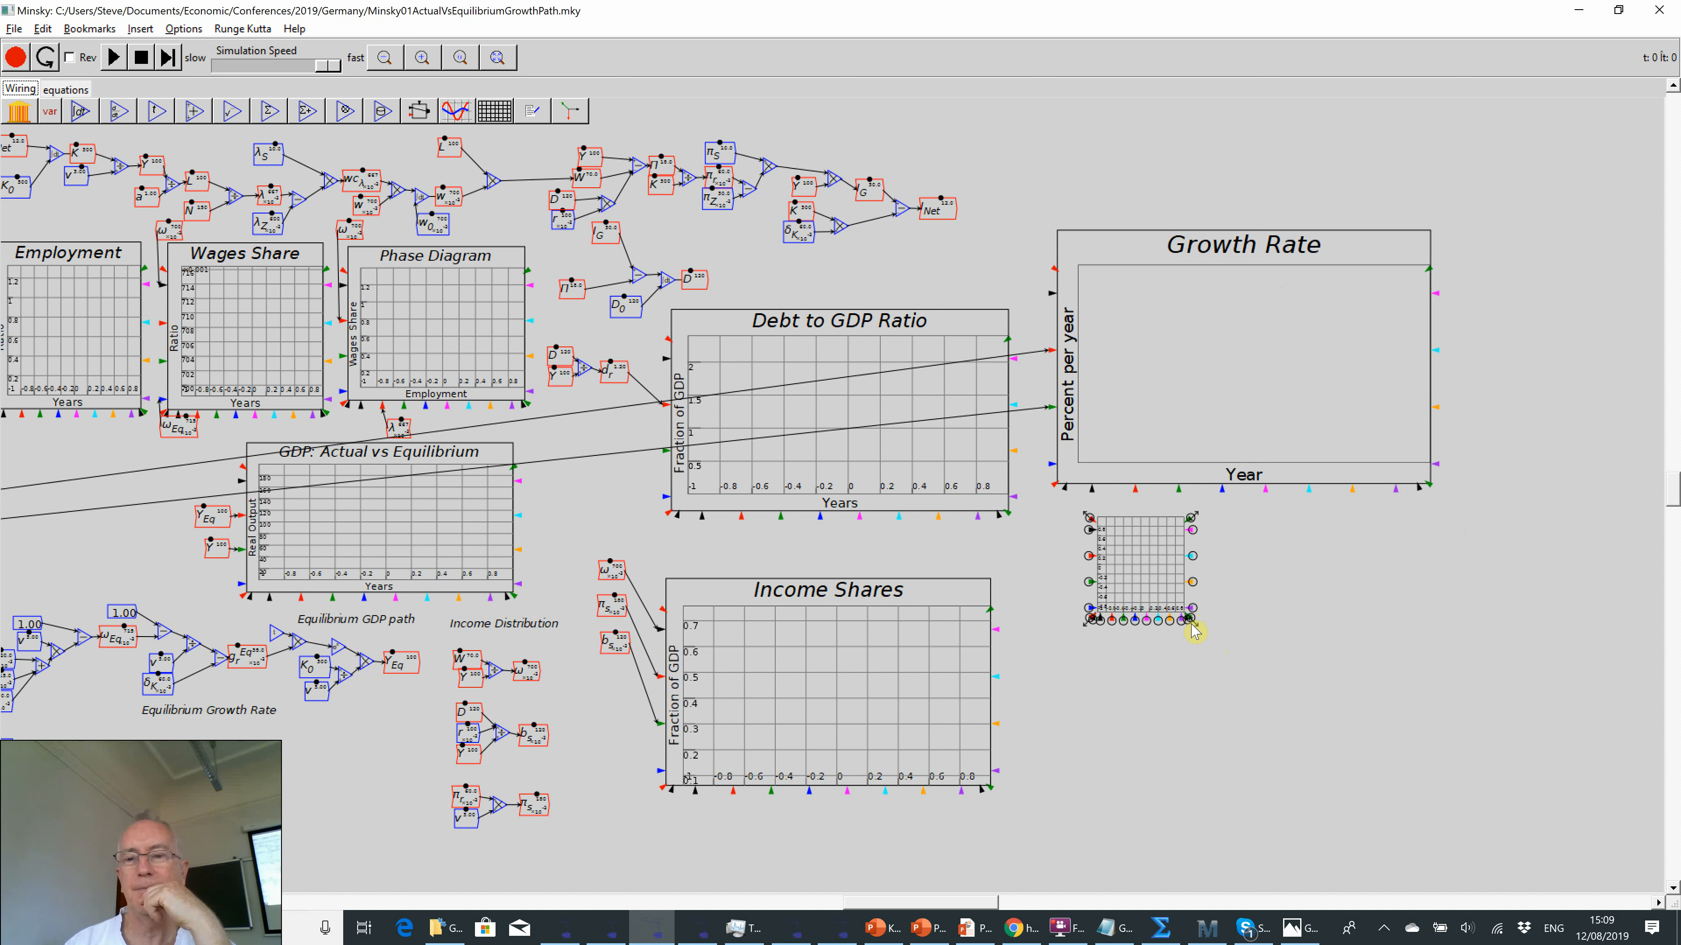
pyautogui.moveTo(1193, 629); pyautogui.dragTo(1497, 765)
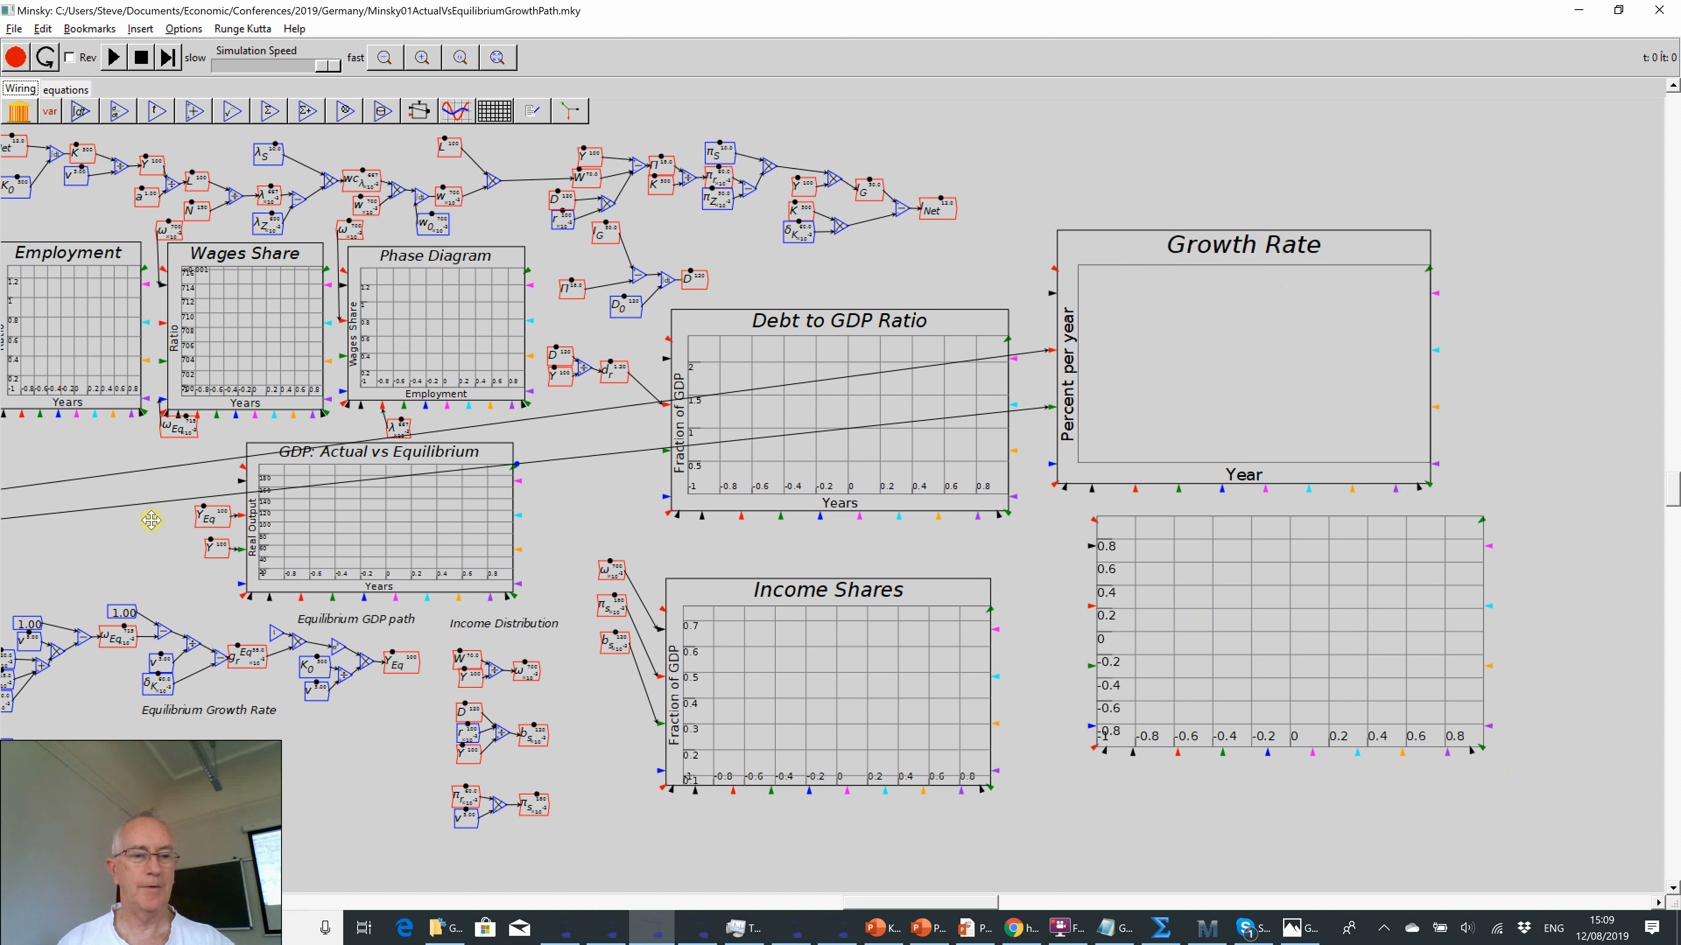
# - Move the actual and equilibrium growth rate variables beside the new blank plot and wire both to its side inputs
pyautogui.moveTo(222, 521); pyautogui.dragTo(344, 510)
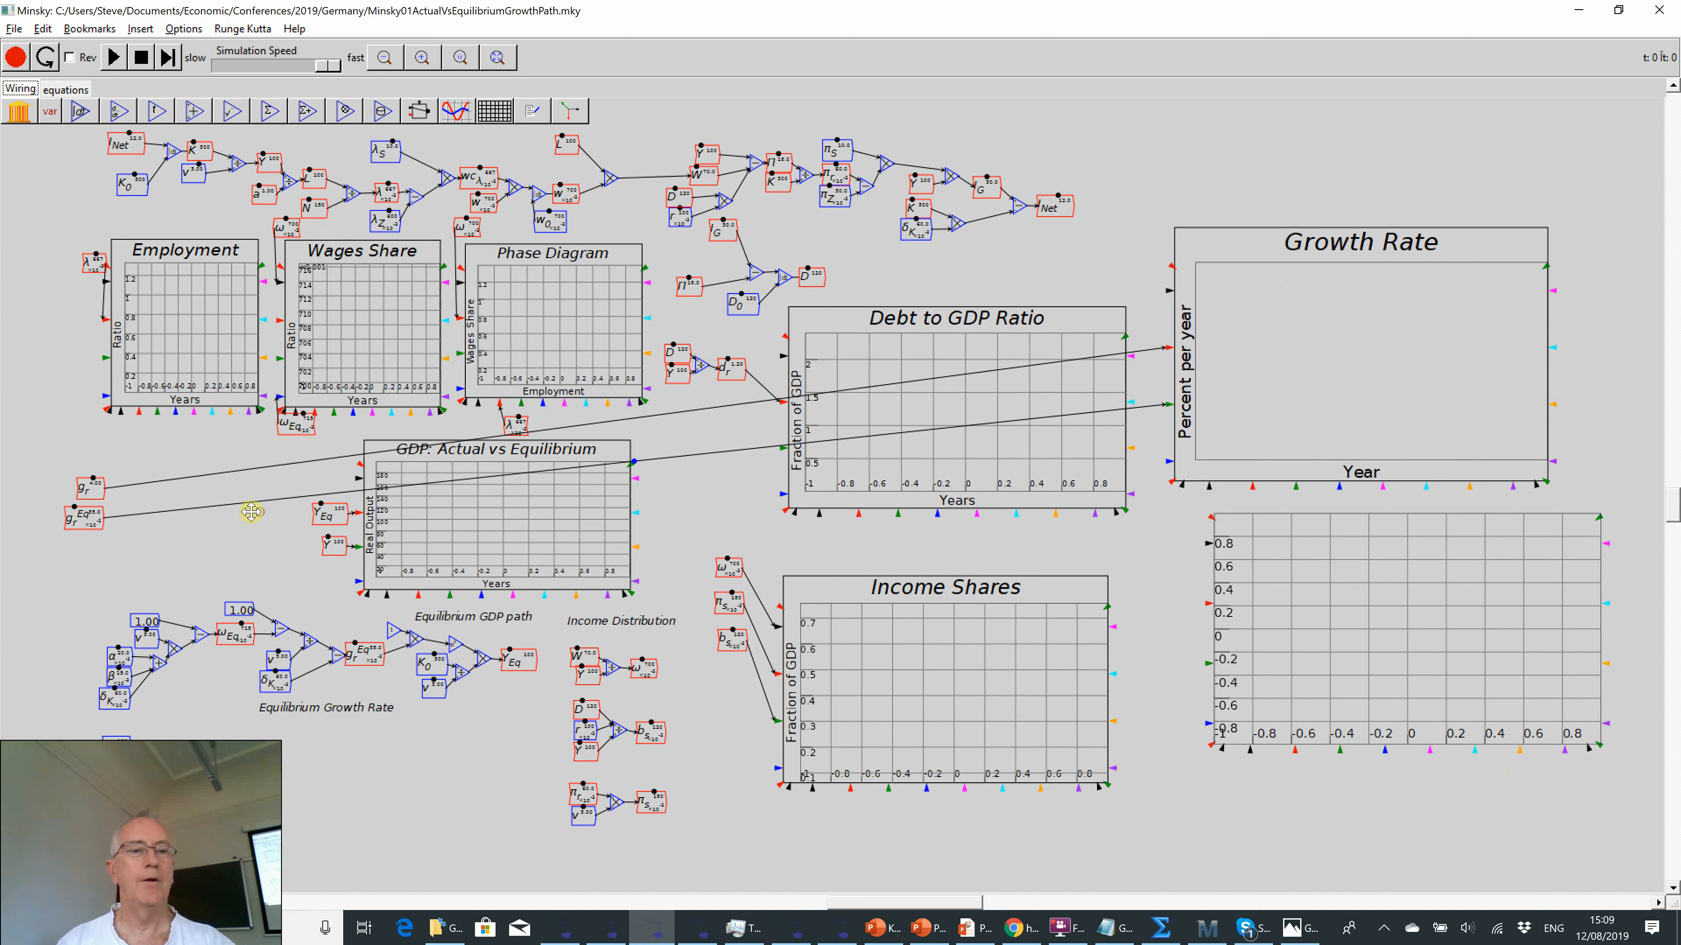
pyautogui.moveTo(115, 513); pyautogui.dragTo(1201, 598)
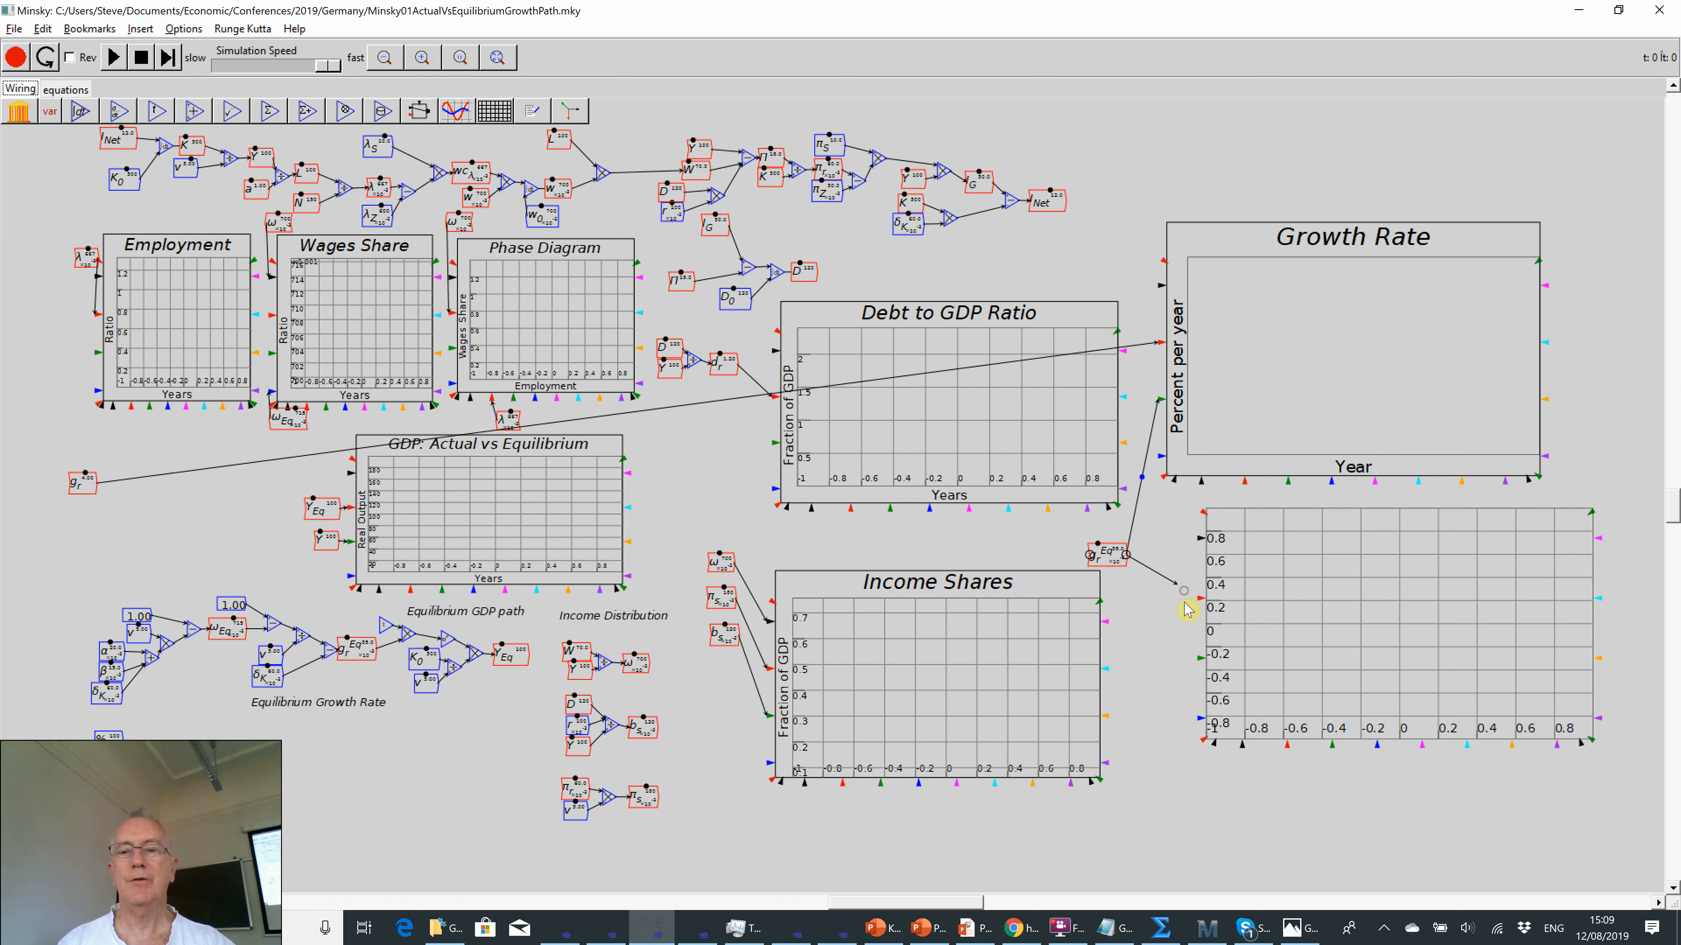
pyautogui.moveTo(78, 488); pyautogui.dragTo(1201, 537)
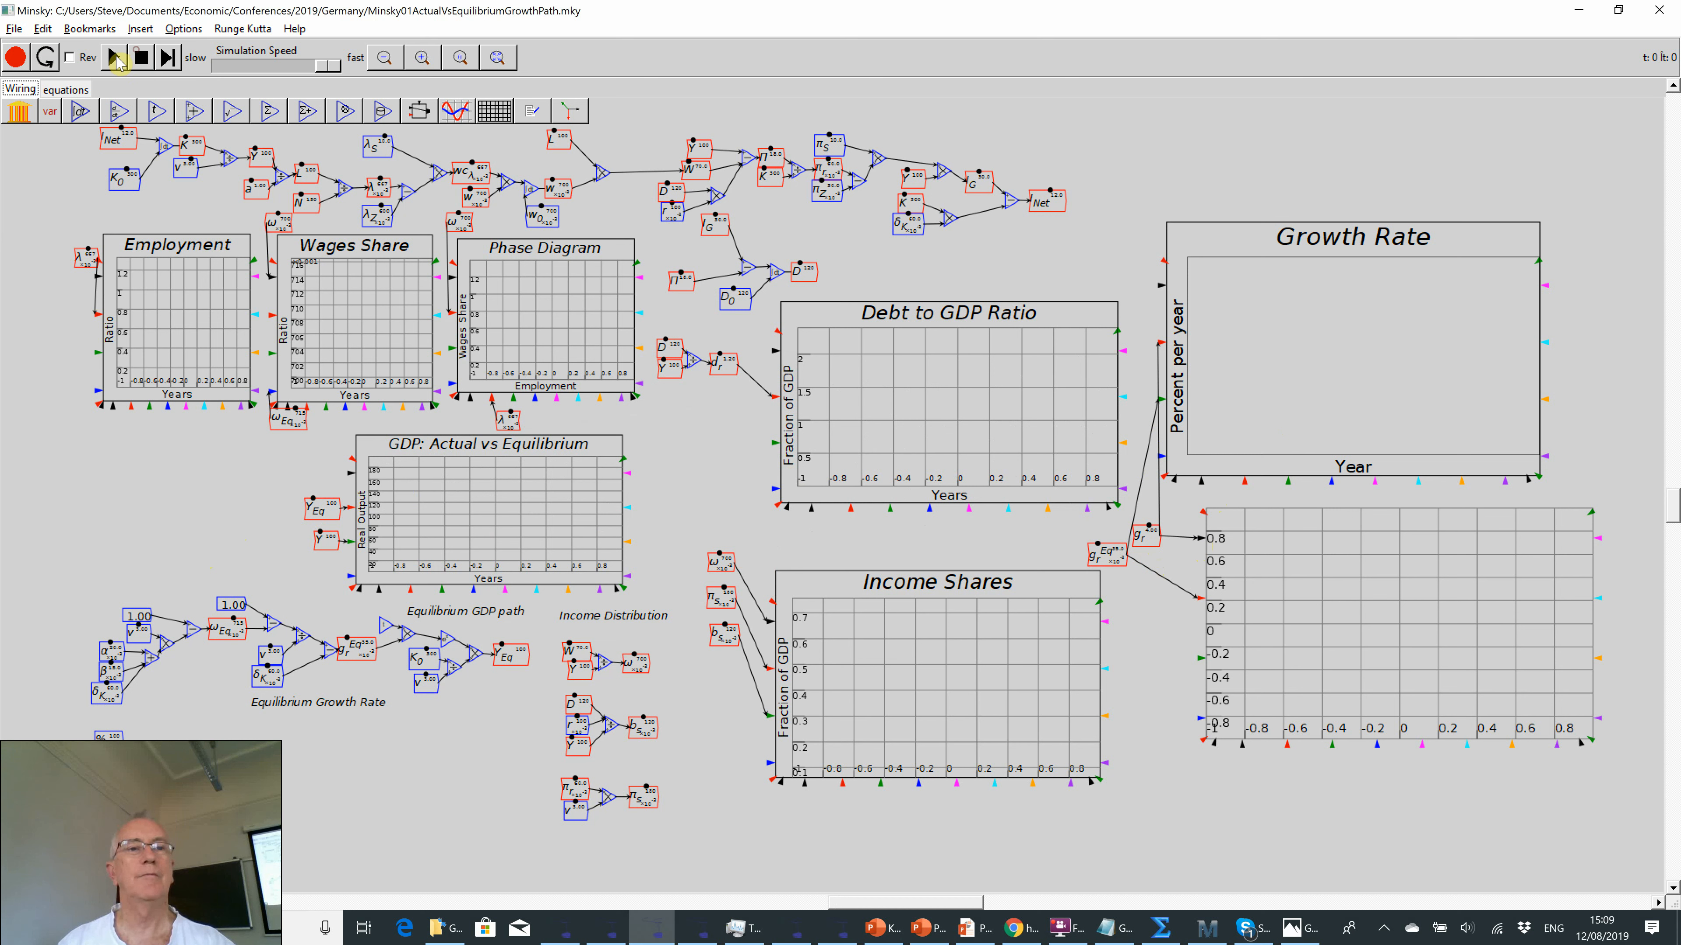
# - Run the simulation in stages, pausing at about 23, 42 and 59 years
pyautogui.click(114, 57)
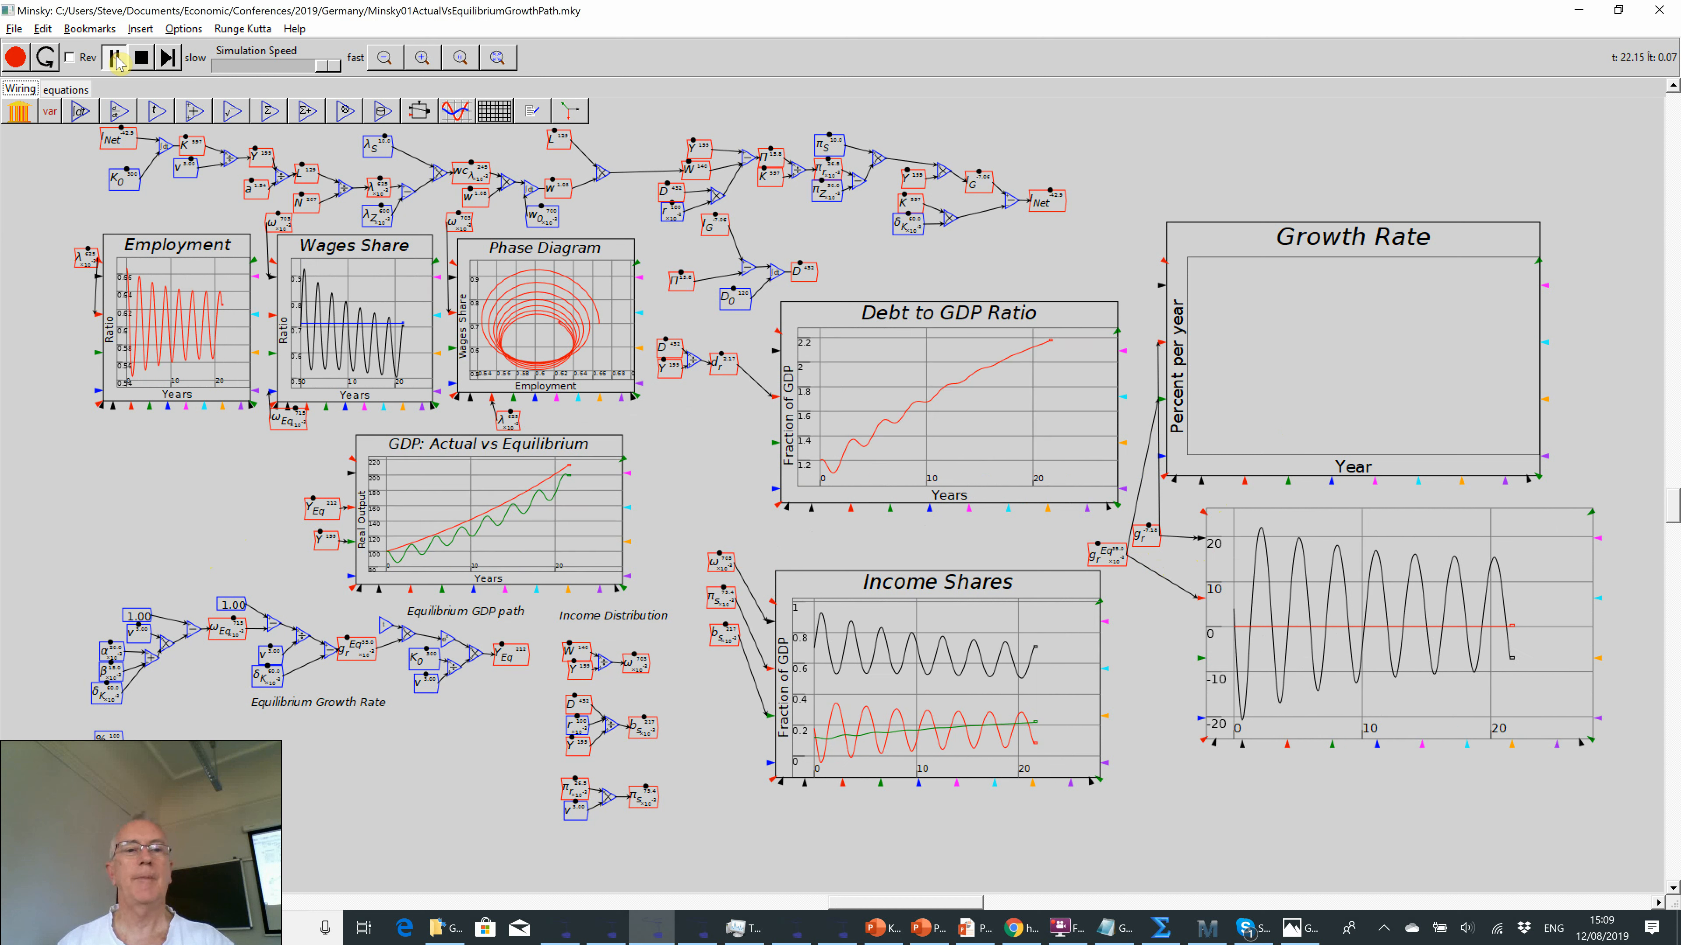
pyautogui.click(113, 58)
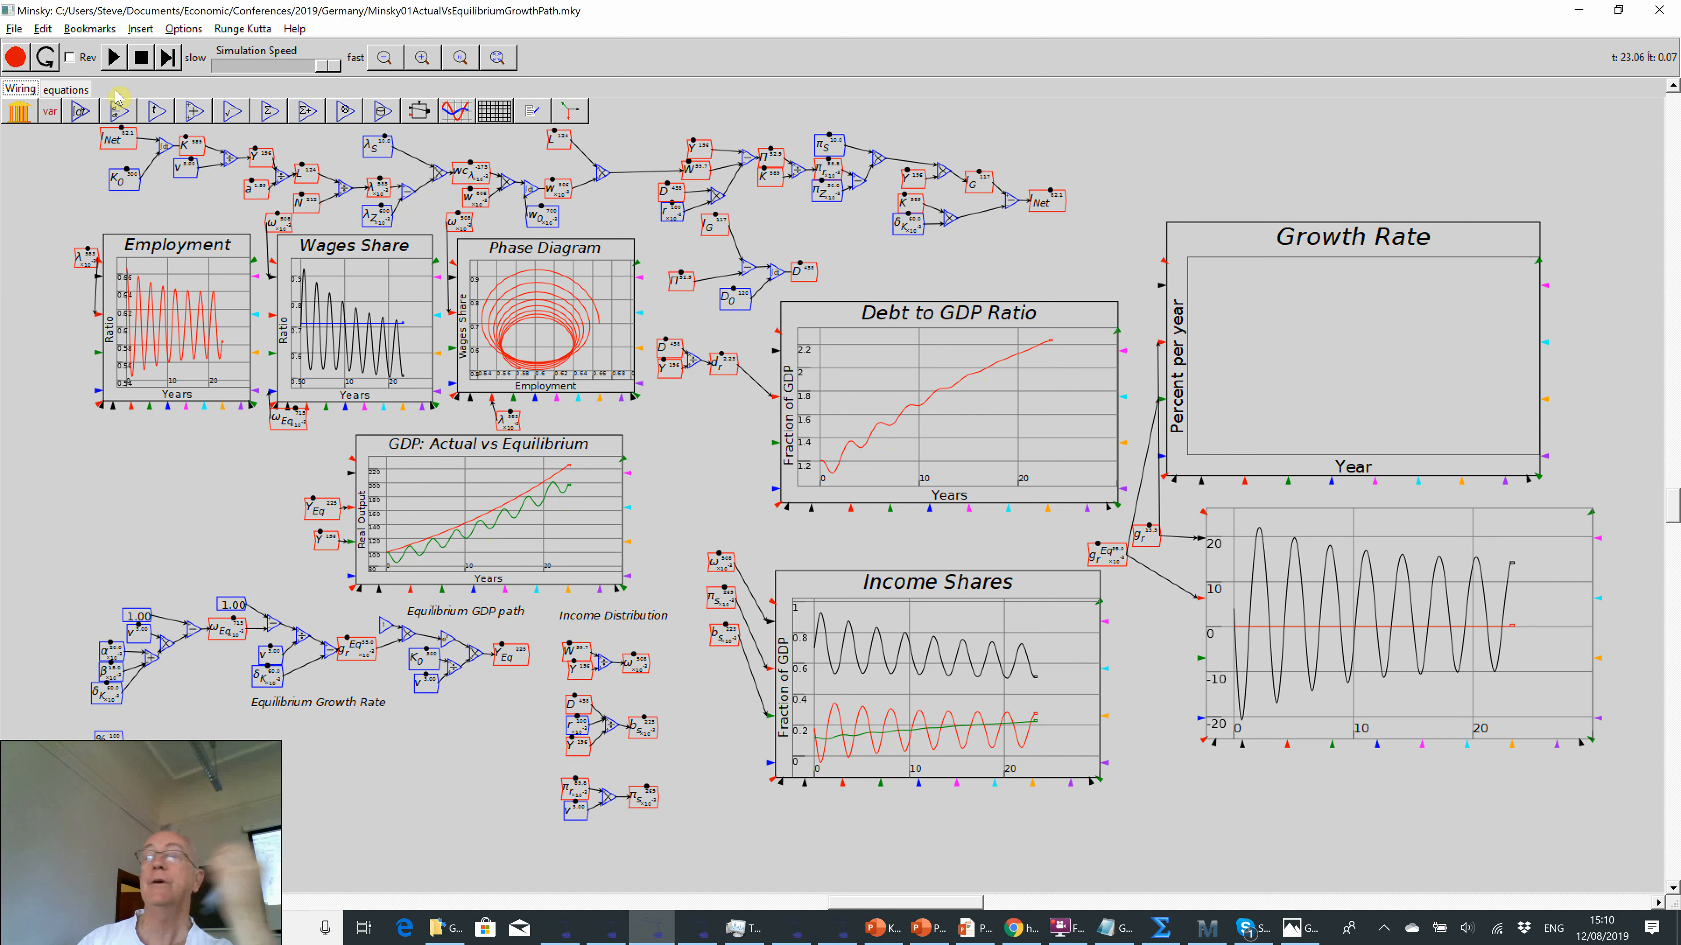
pyautogui.click(115, 58)
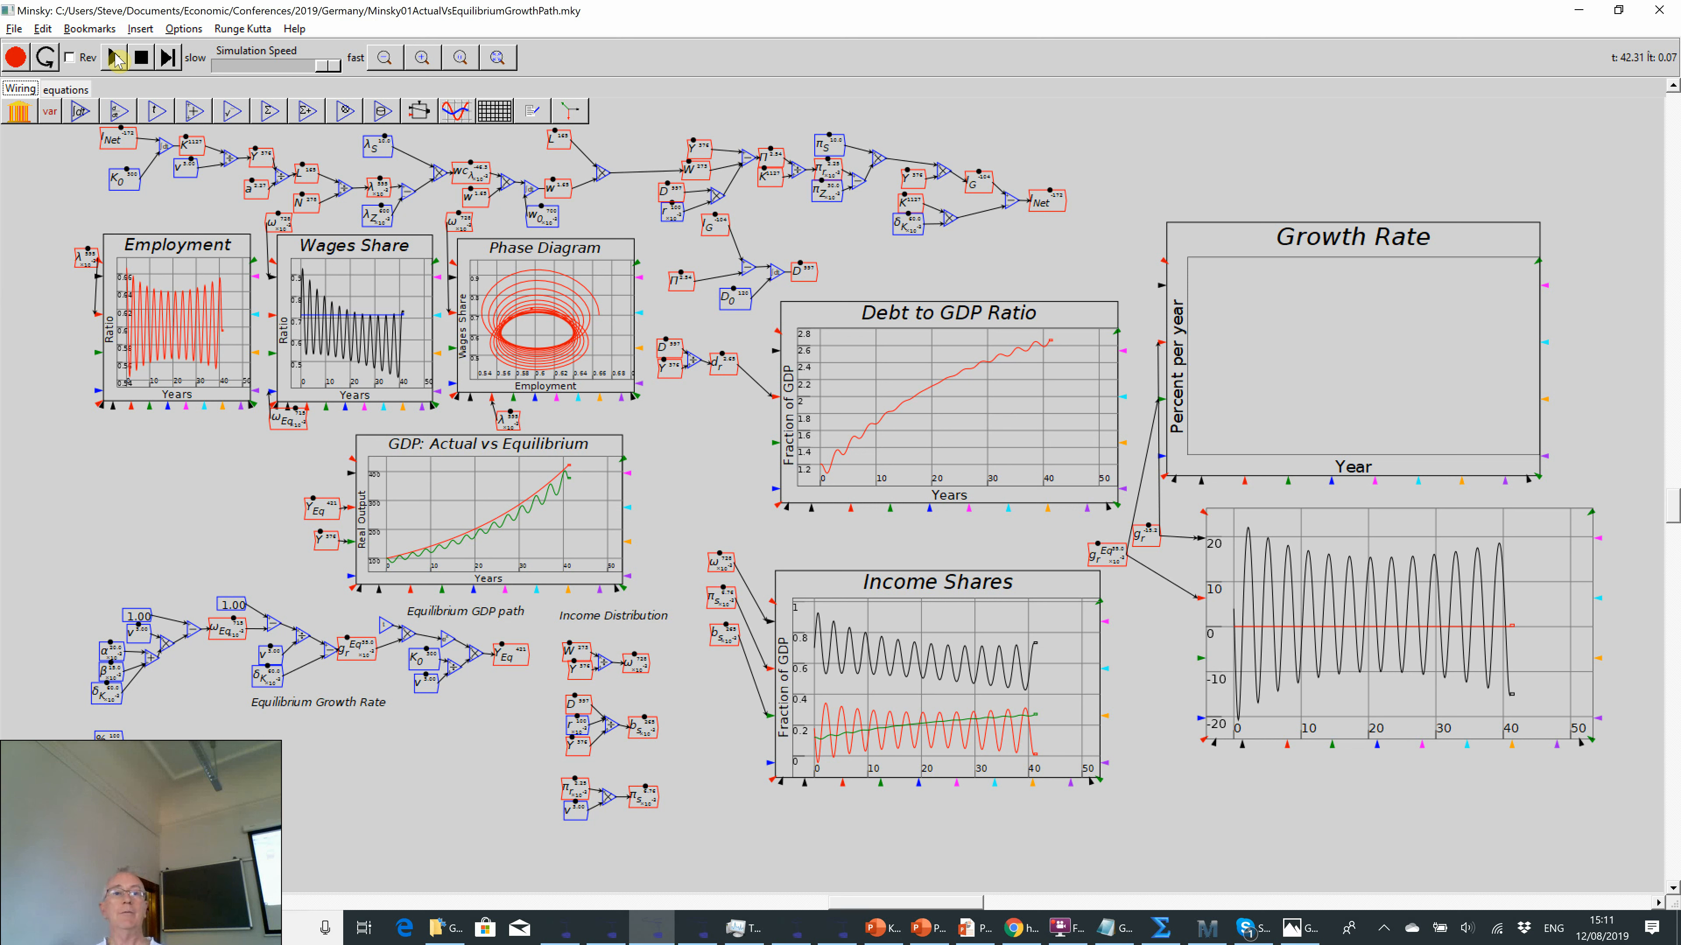
pyautogui.click(115, 58)
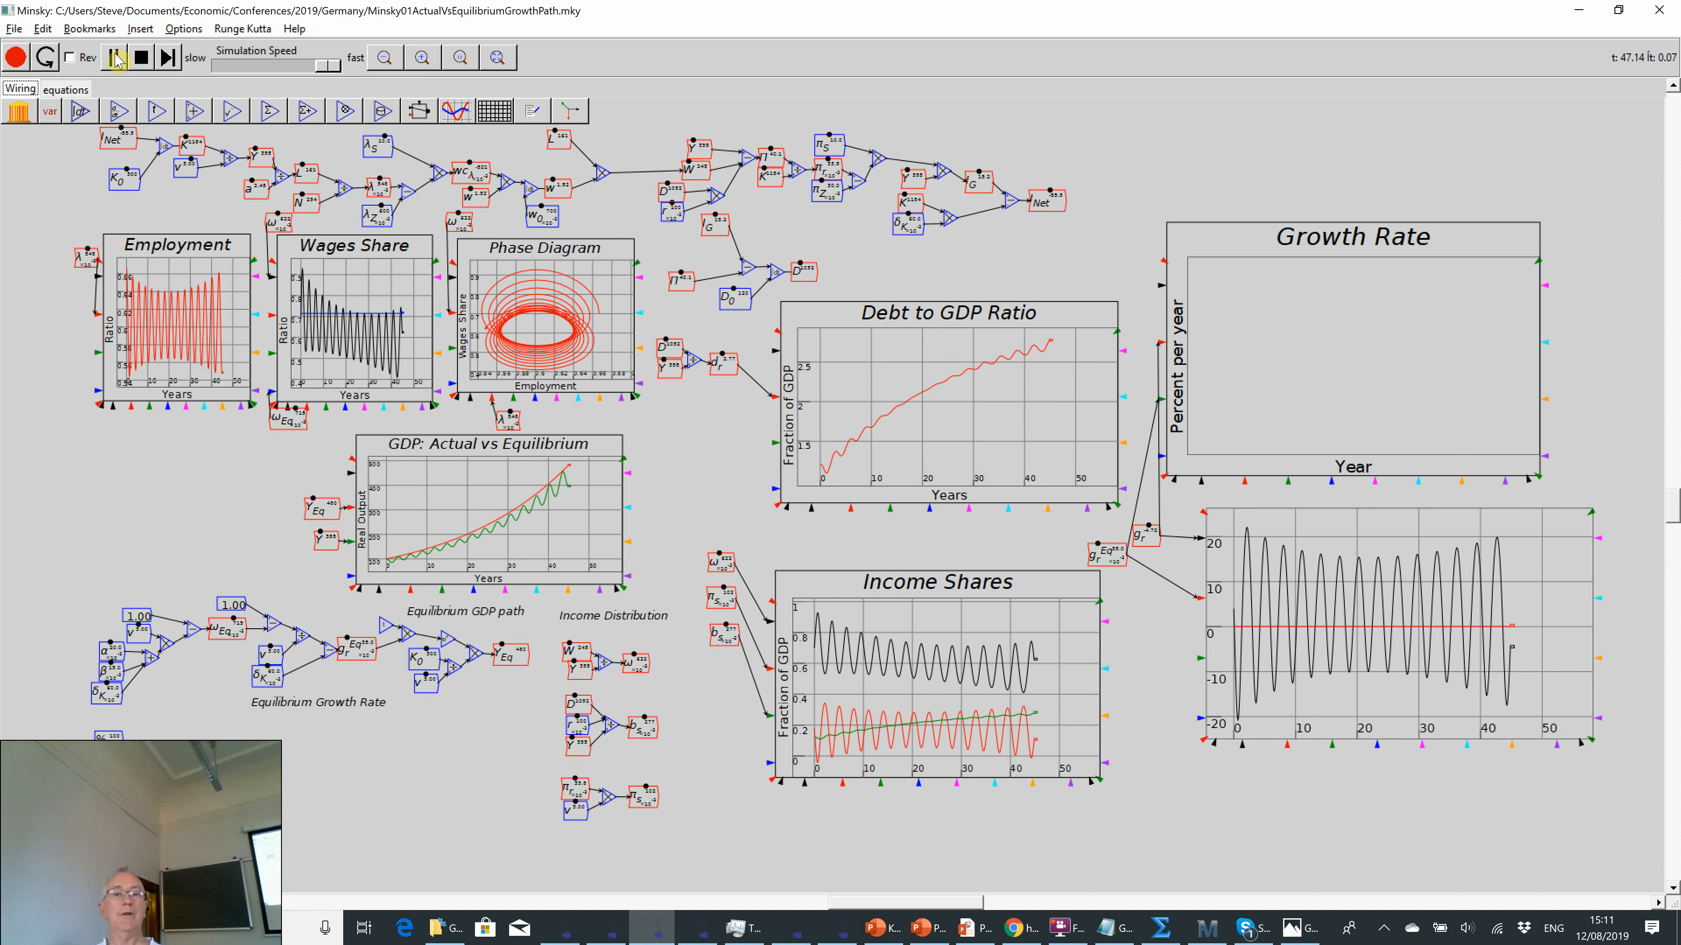
pyautogui.click(116, 58)
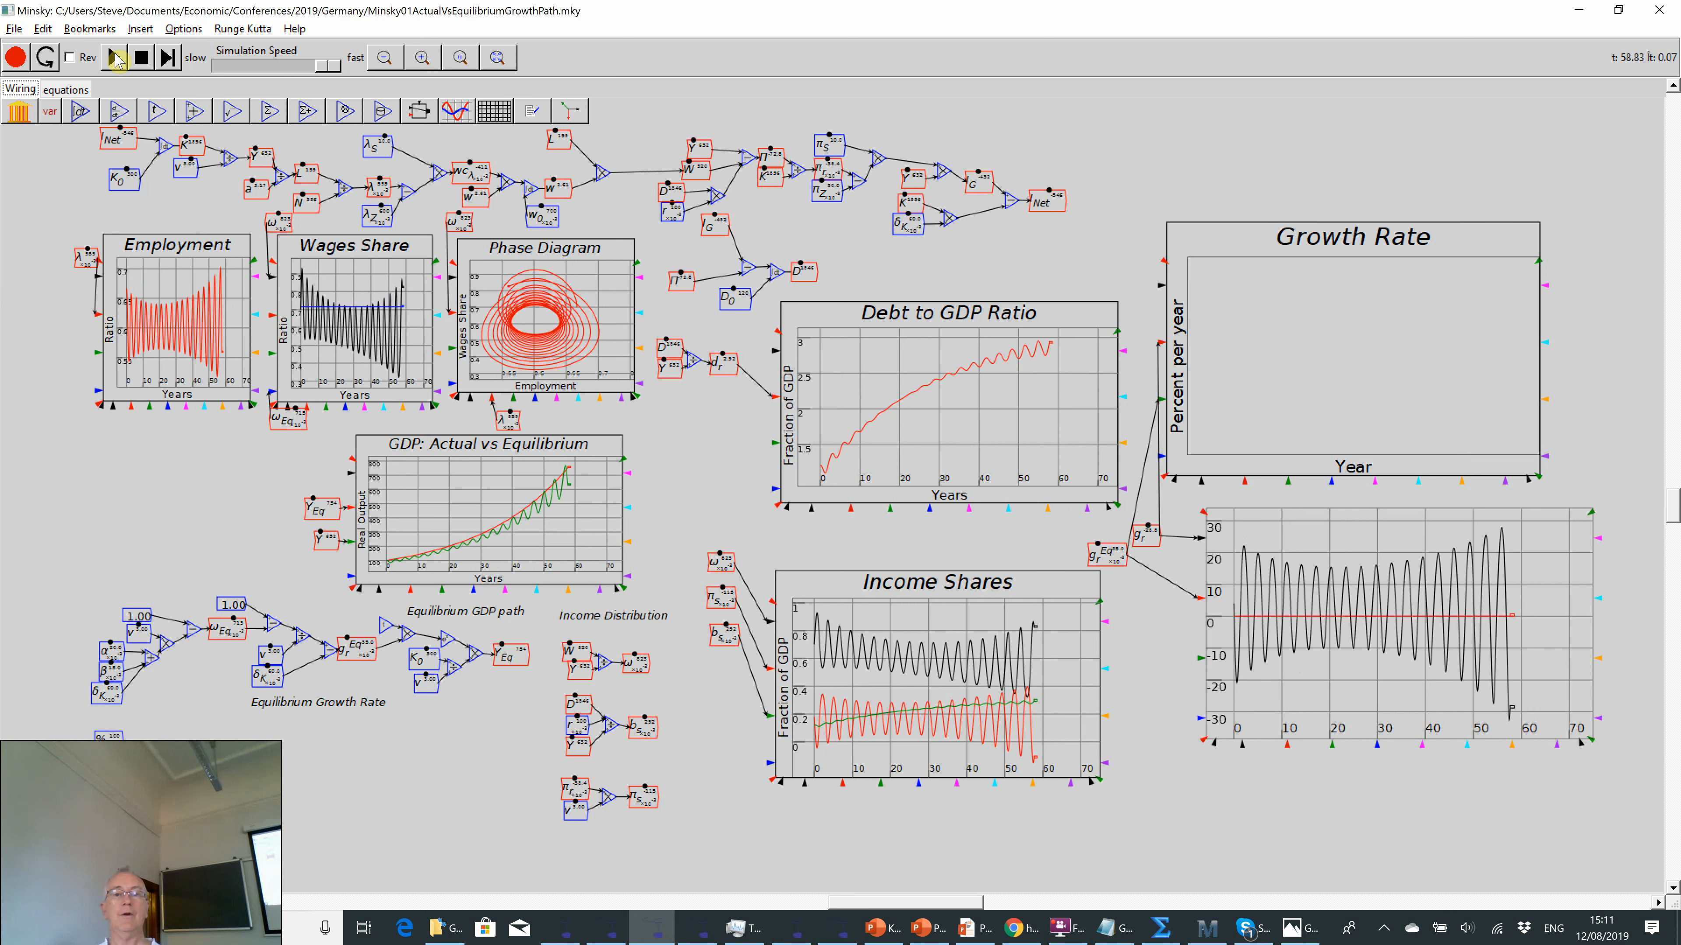